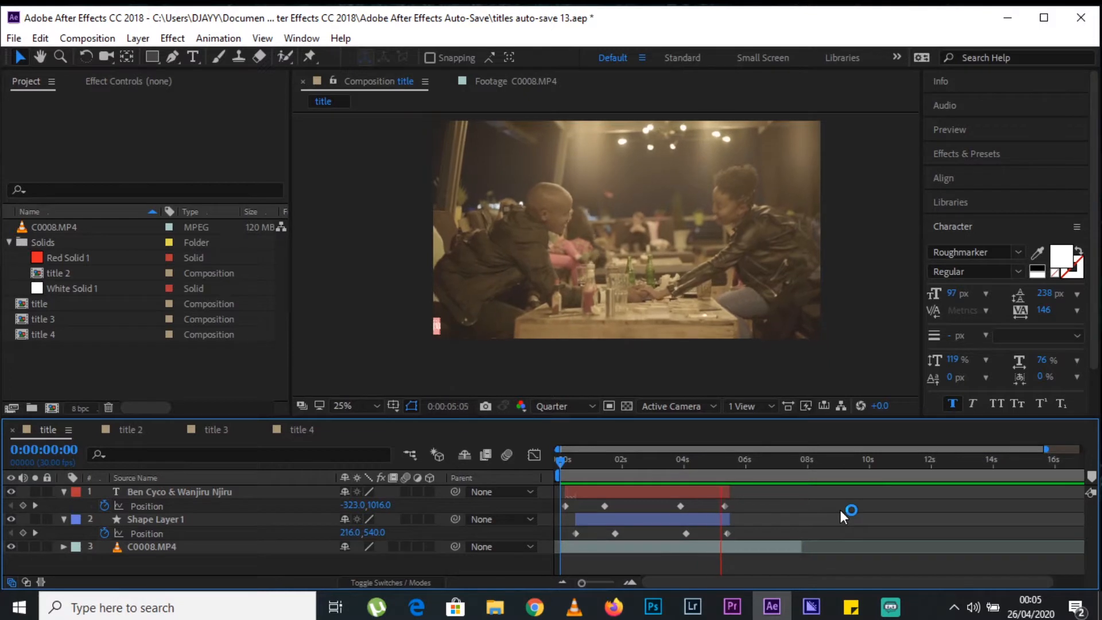
Play back the title animations in the title 2 and title 3 compositions.
left_click(129, 430)
left_click_drag(677, 463, 583, 474)
key("space")
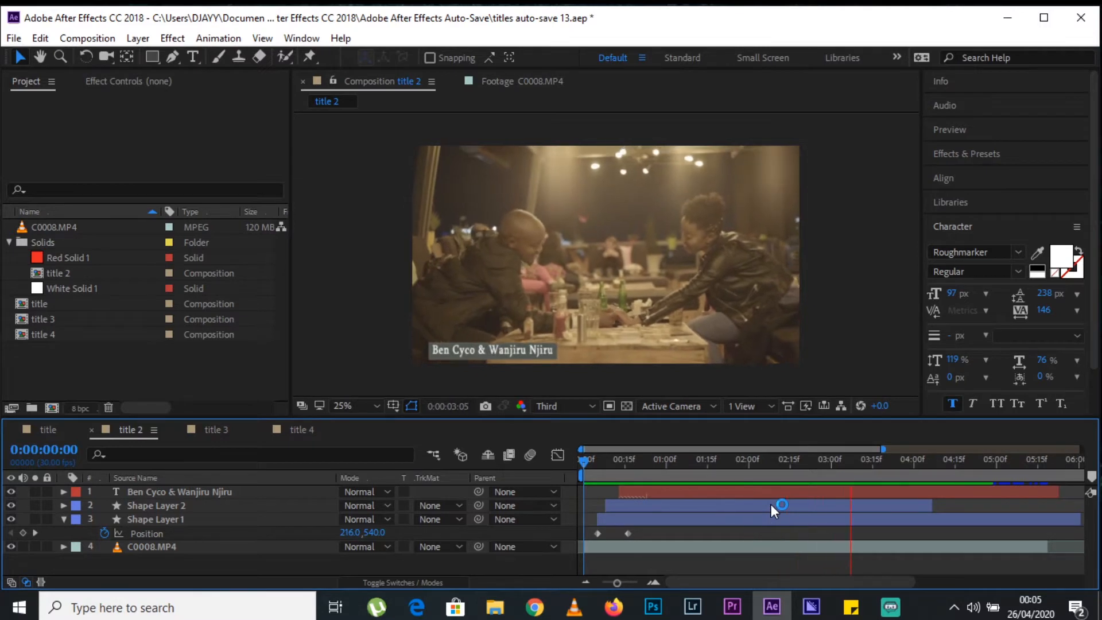
key("space")
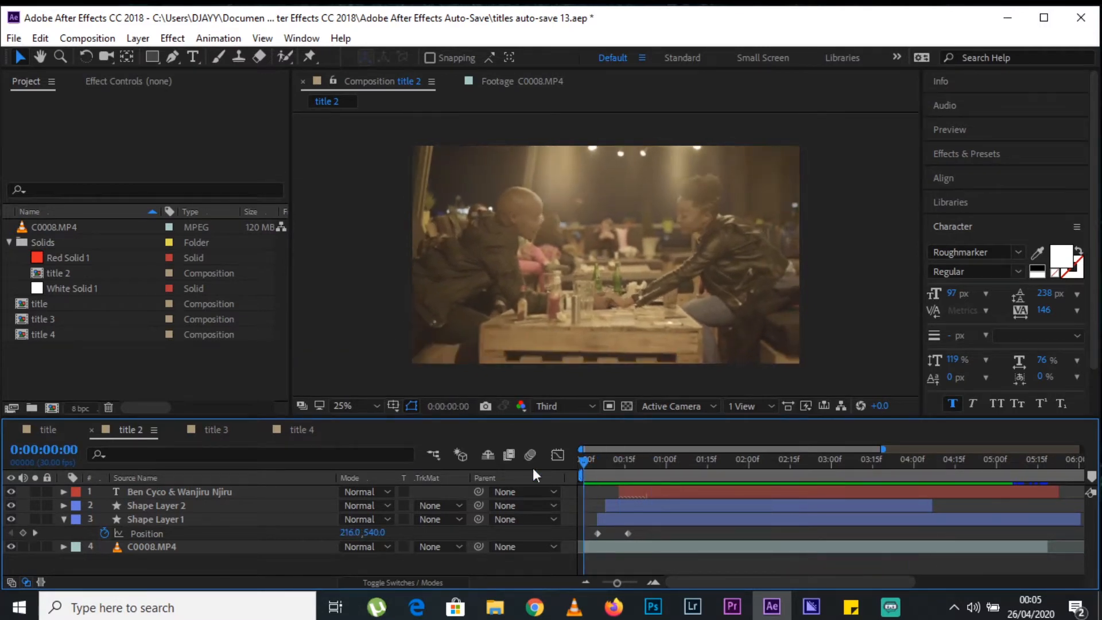
left_click(215, 431)
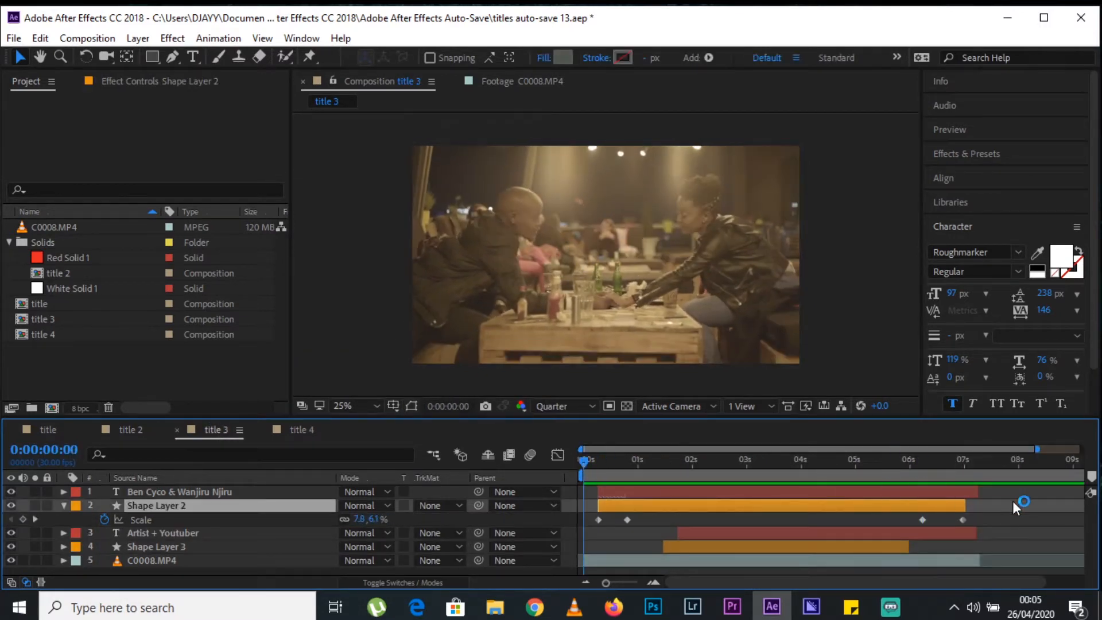
key("space")
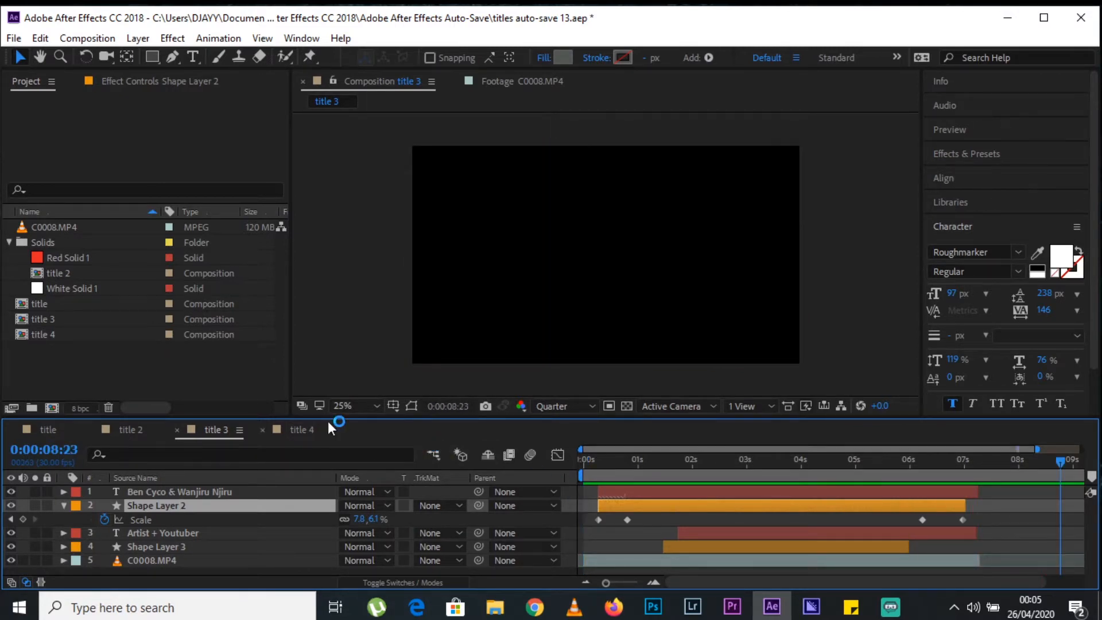
Play back the title 4 composition, with the name text alone and together with the Artist + Youtuber precomp.
left_click(303, 430)
left_click_drag(588, 463, 474, 485)
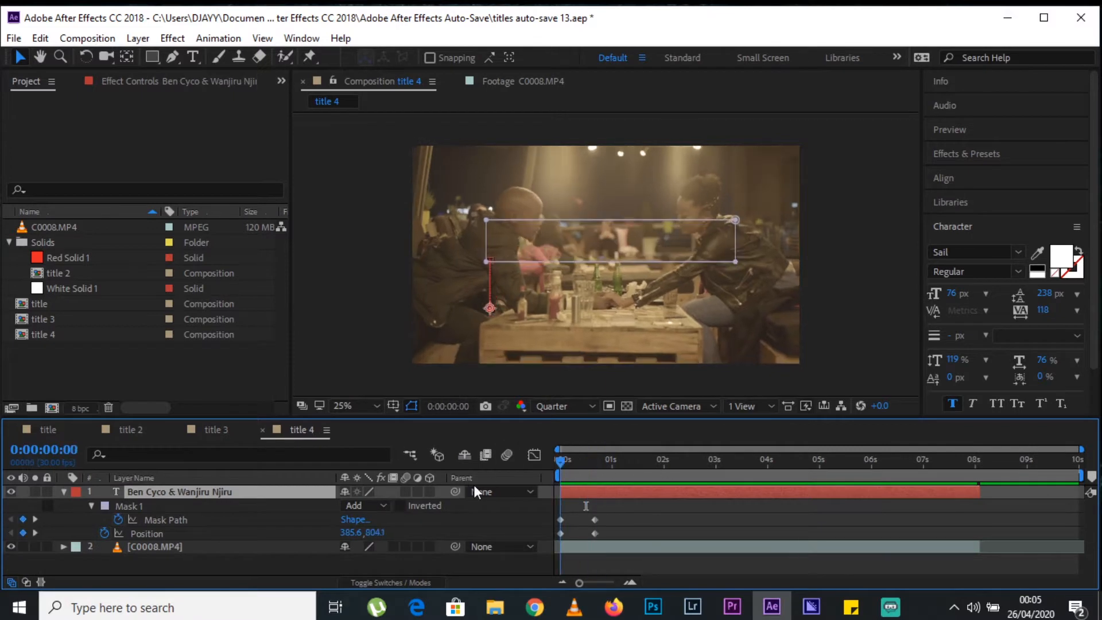
left_click(918, 519)
key("space")
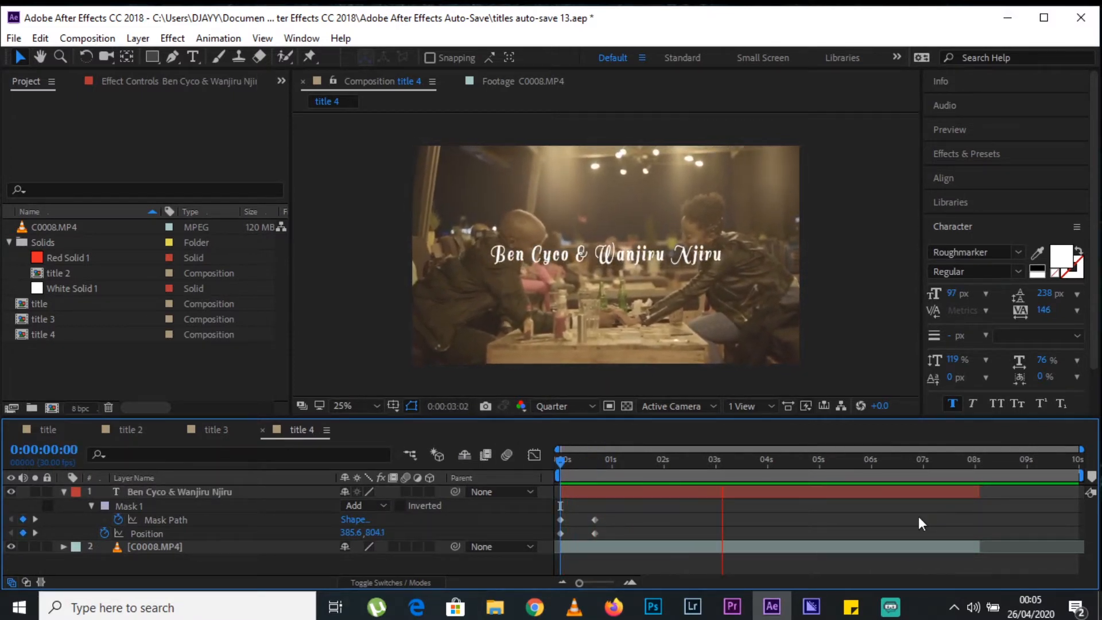
key("space")
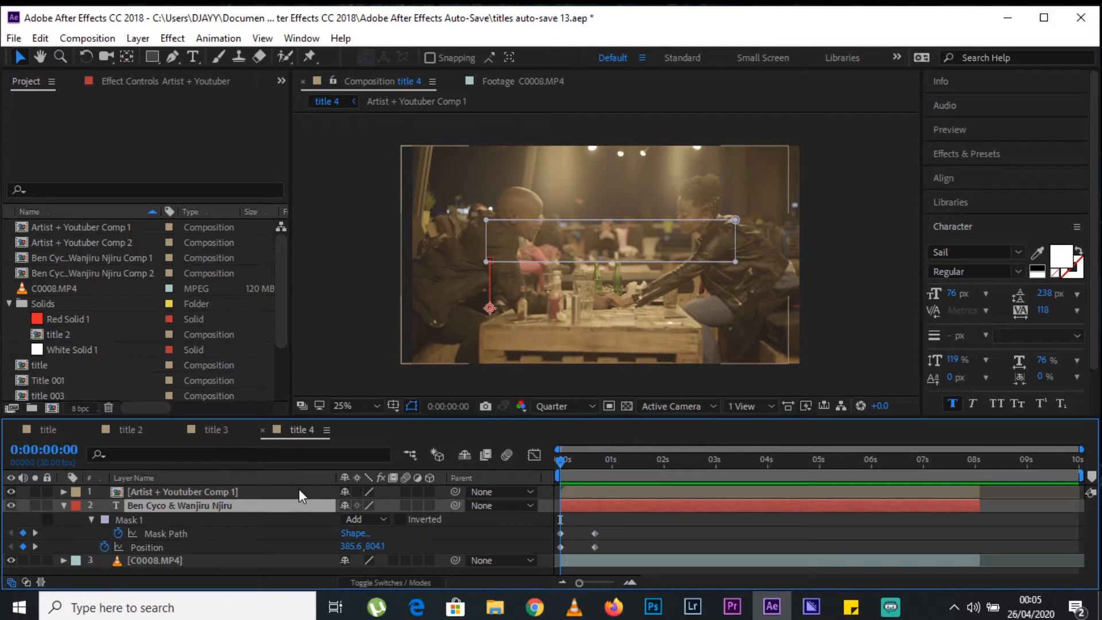
key("u")
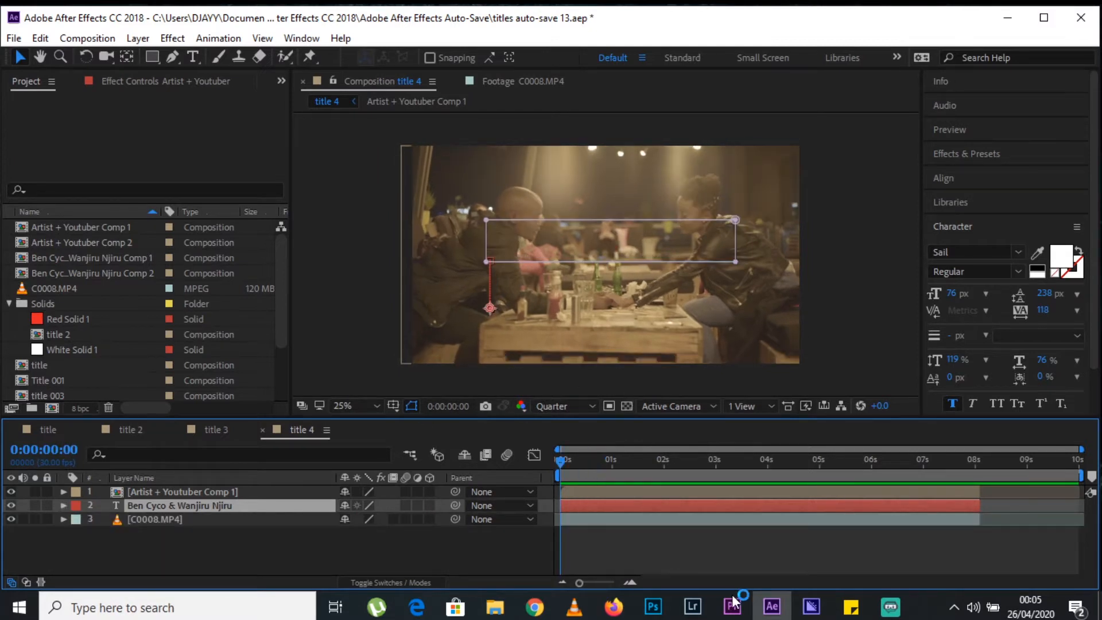
left_click(743, 574)
key("space")
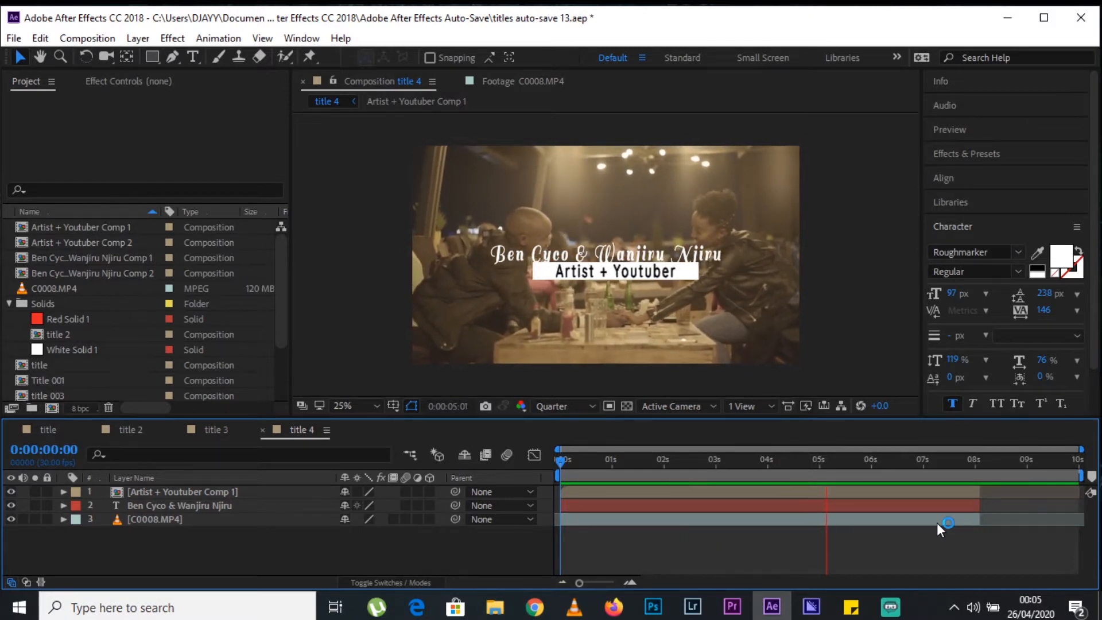
key("space")
Create a 1920 × 1080, 30 fps composition named title 001 and add the C0008.MP4 footage to it.
left_click(48, 430)
left_click_drag(590, 457, 515, 431)
left_click(106, 37)
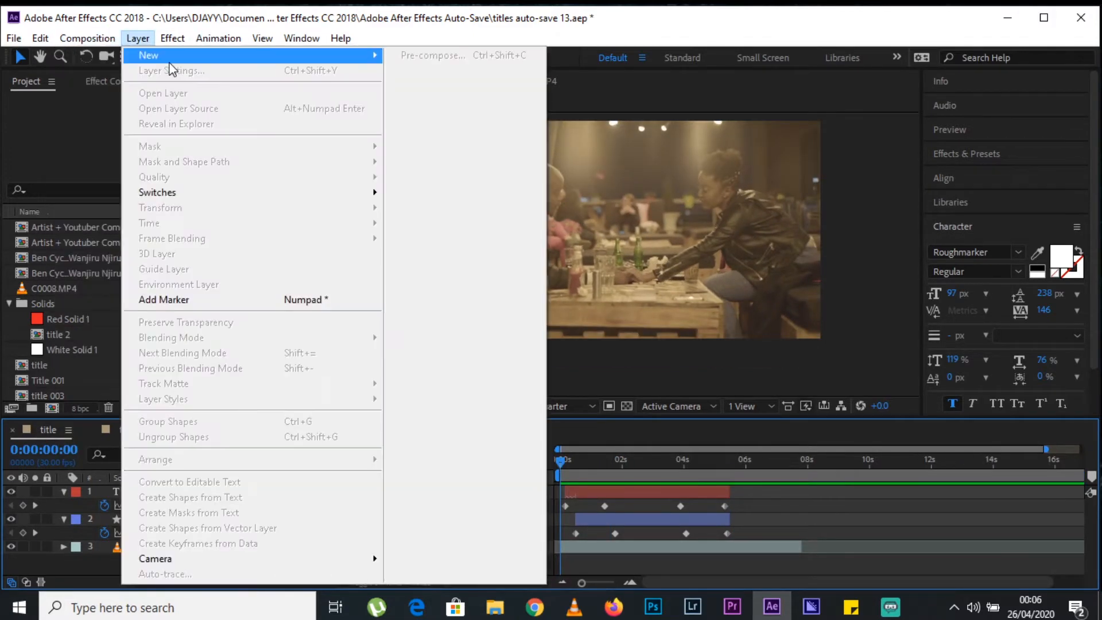
left_click(99, 58)
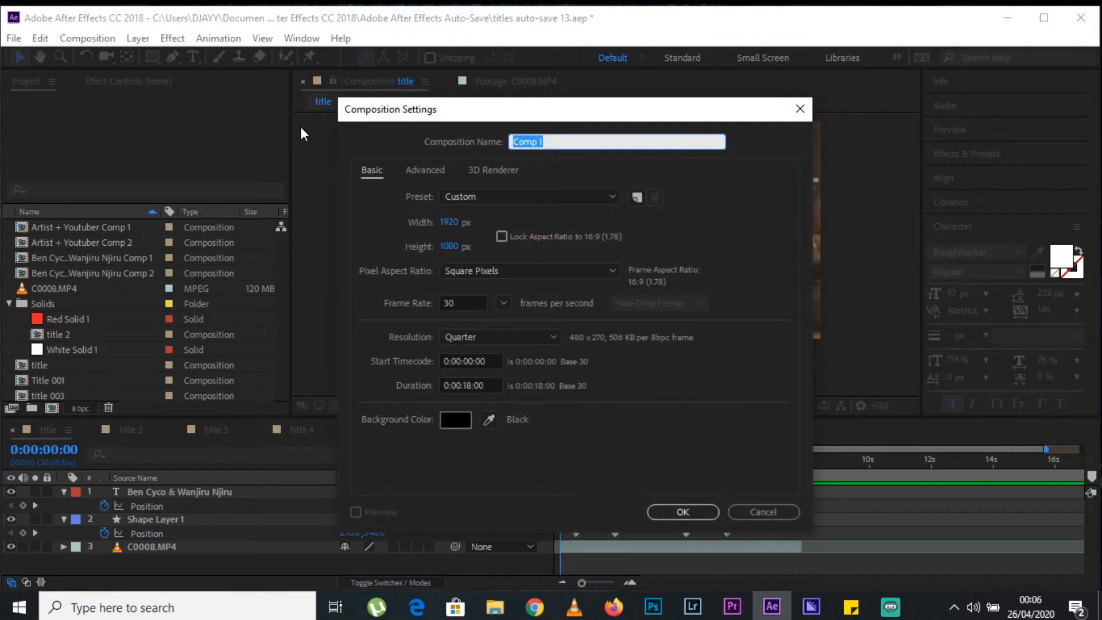
type("title 001")
key("Return")
left_click_drag(43, 267, 123, 517)
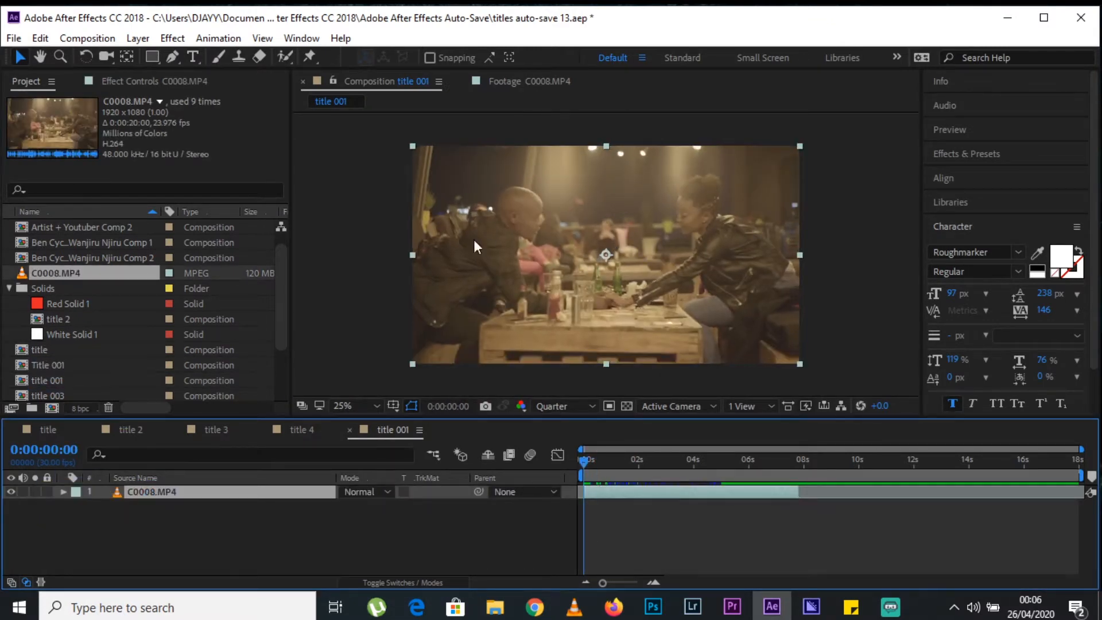
Add a text layer with the couple's names, joined by an ampersand, in the lower-left area of the frame.
left_click_drag(526, 422, 521, 458)
left_click(193, 57)
left_click(429, 368)
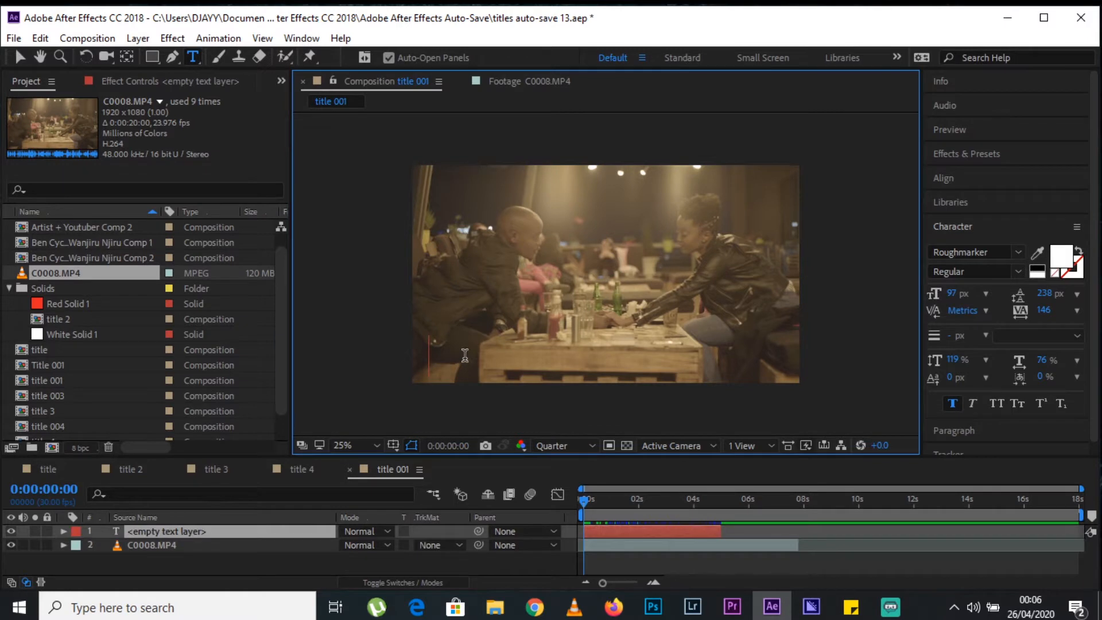
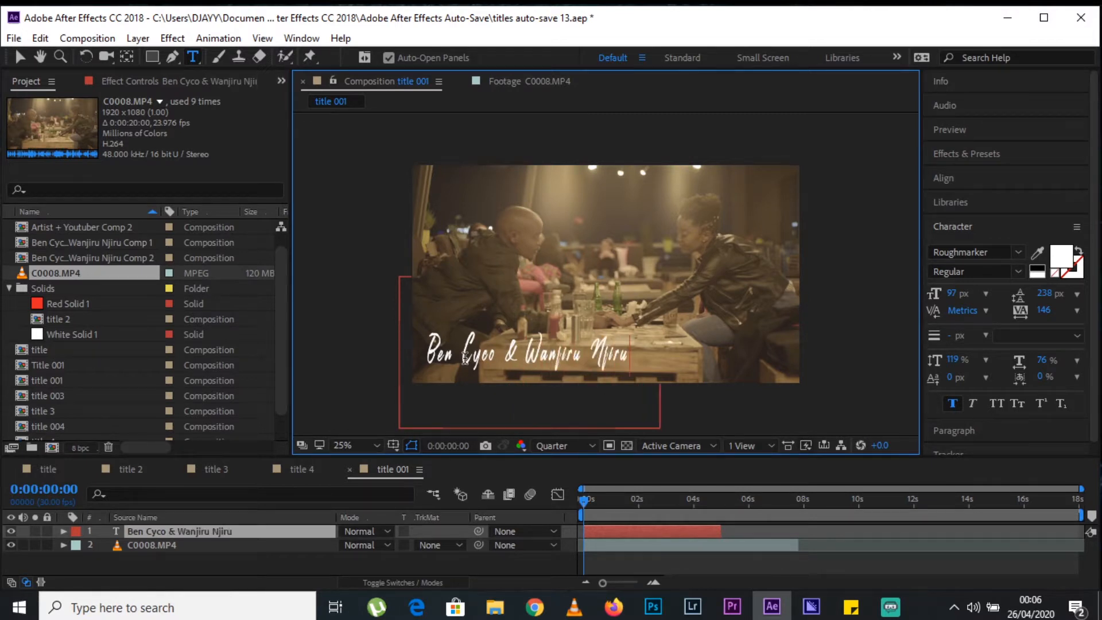
left_click(21, 57)
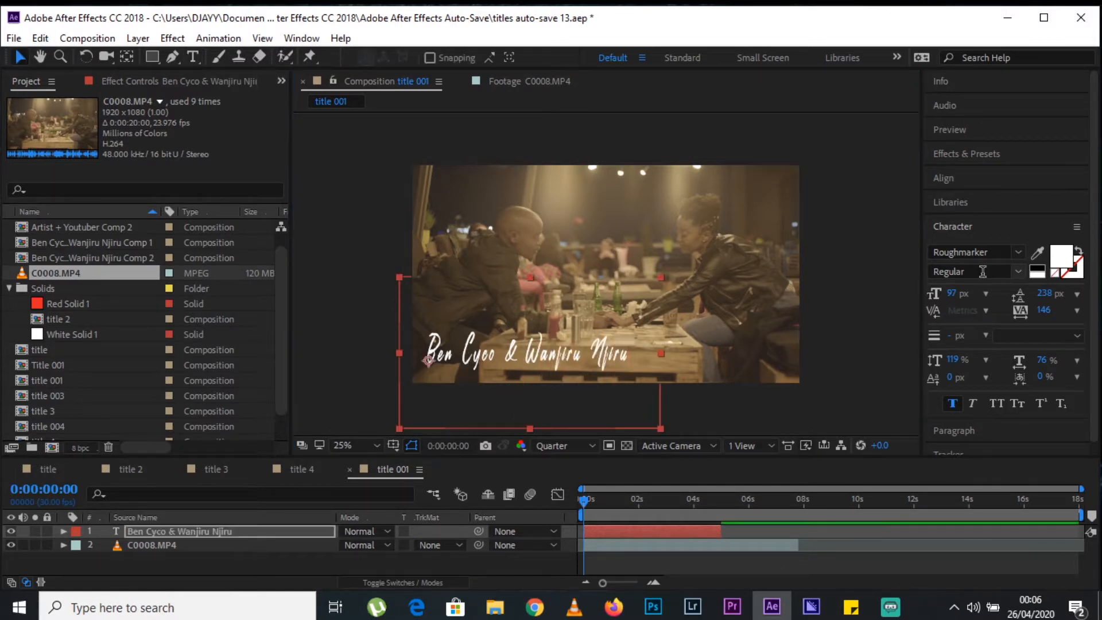
Set the name text's font to Quicksand Medium.
left_click(1022, 254)
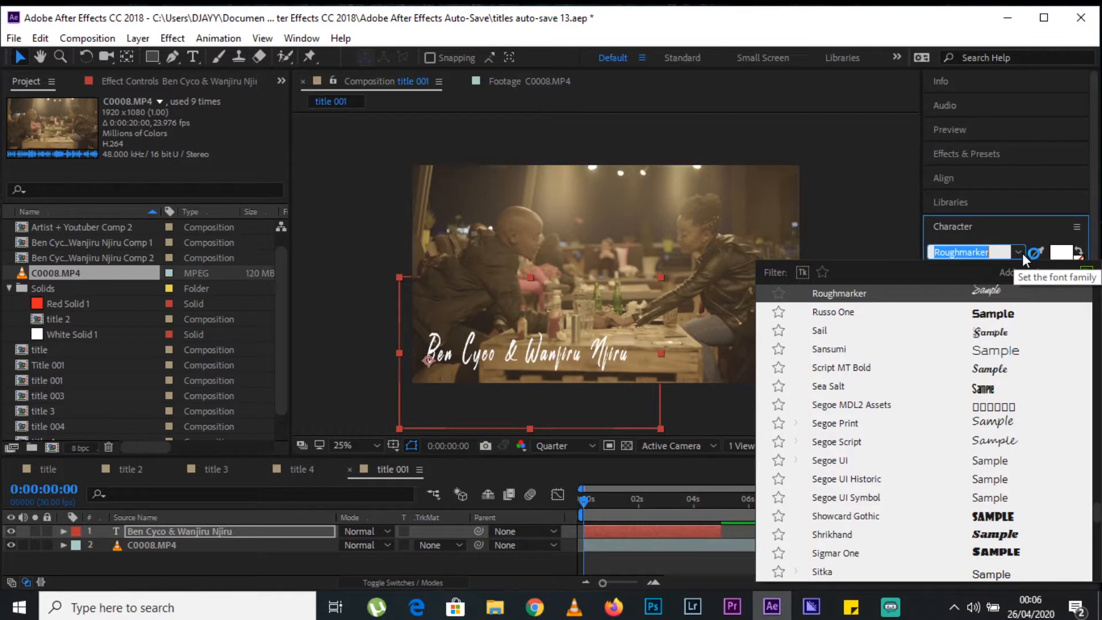
type("quick")
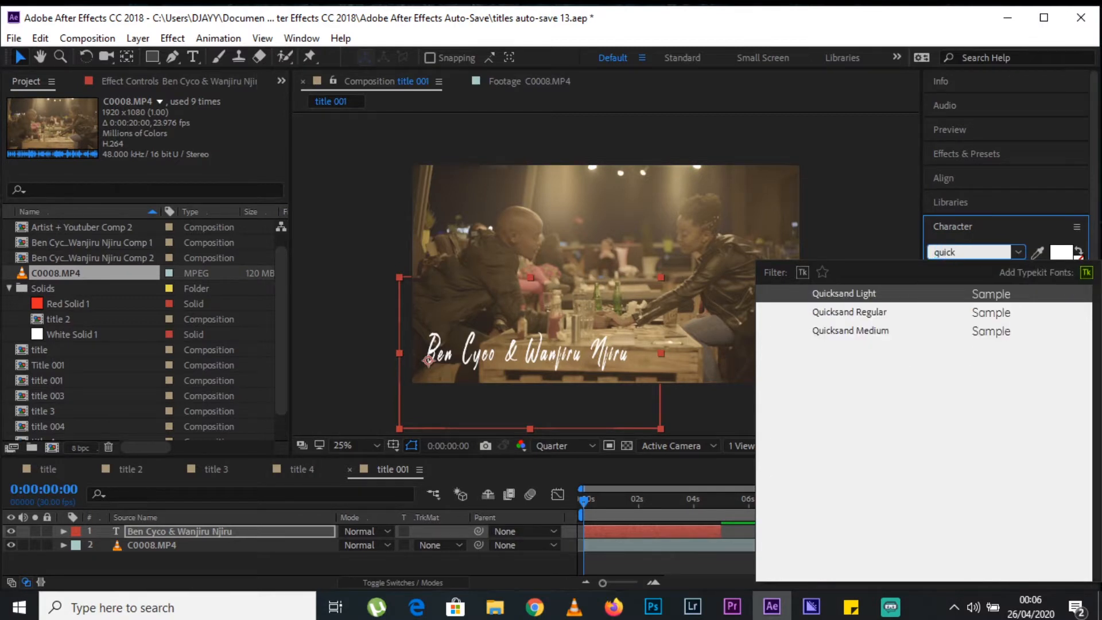
left_click(893, 330)
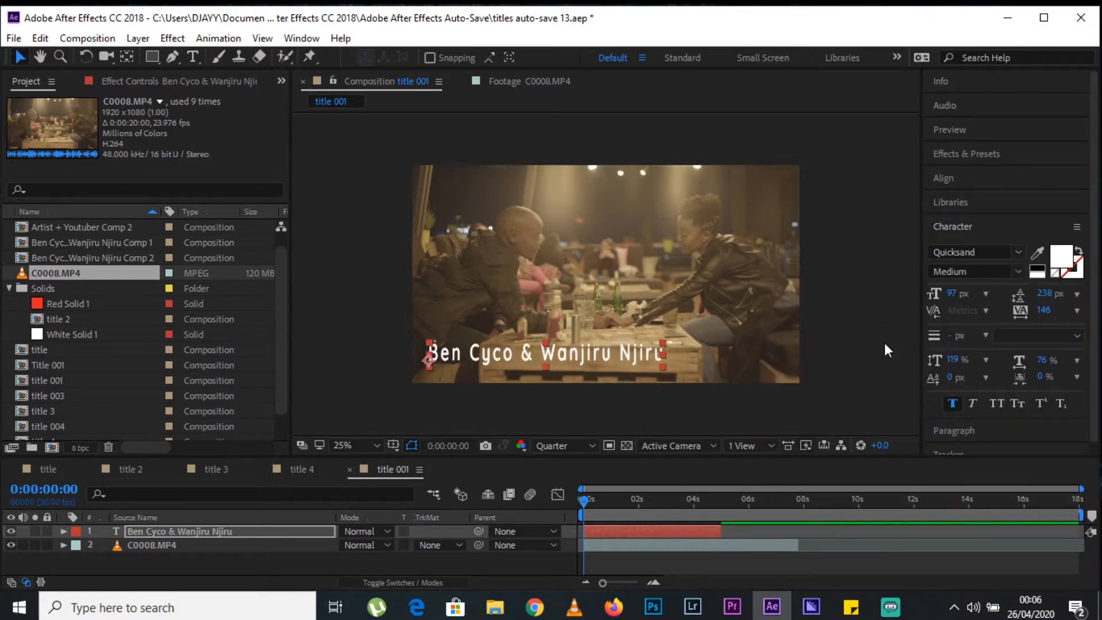
Scale the name text down, set its tracking to 58, and move it into the frame's lower-left corner.
left_click_drag(664, 343, 628, 348)
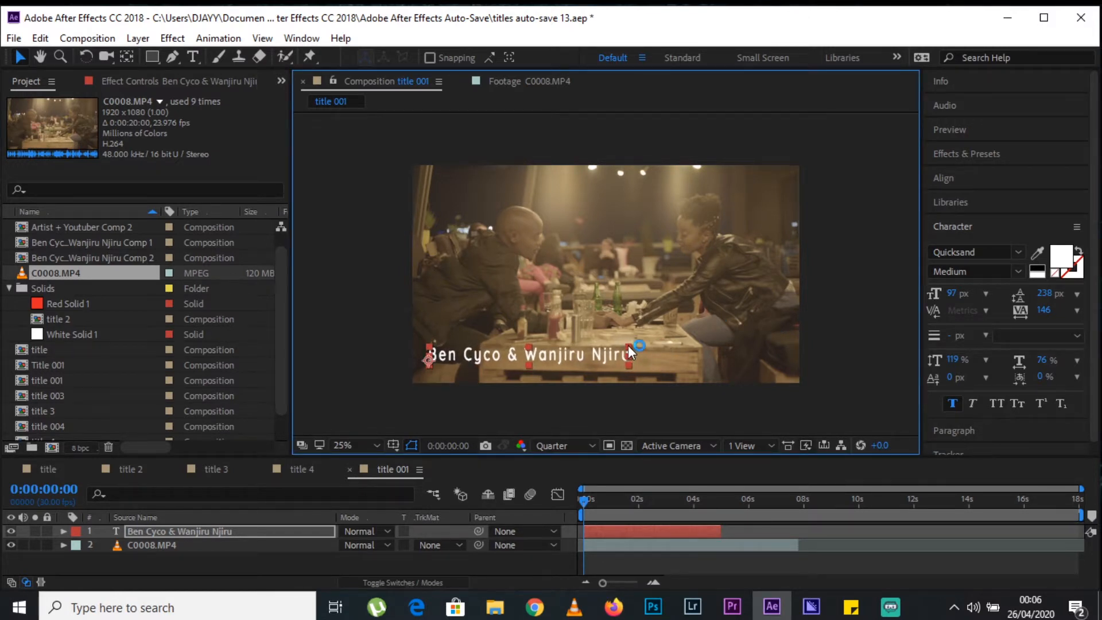
left_click_drag(1049, 310, 986, 320)
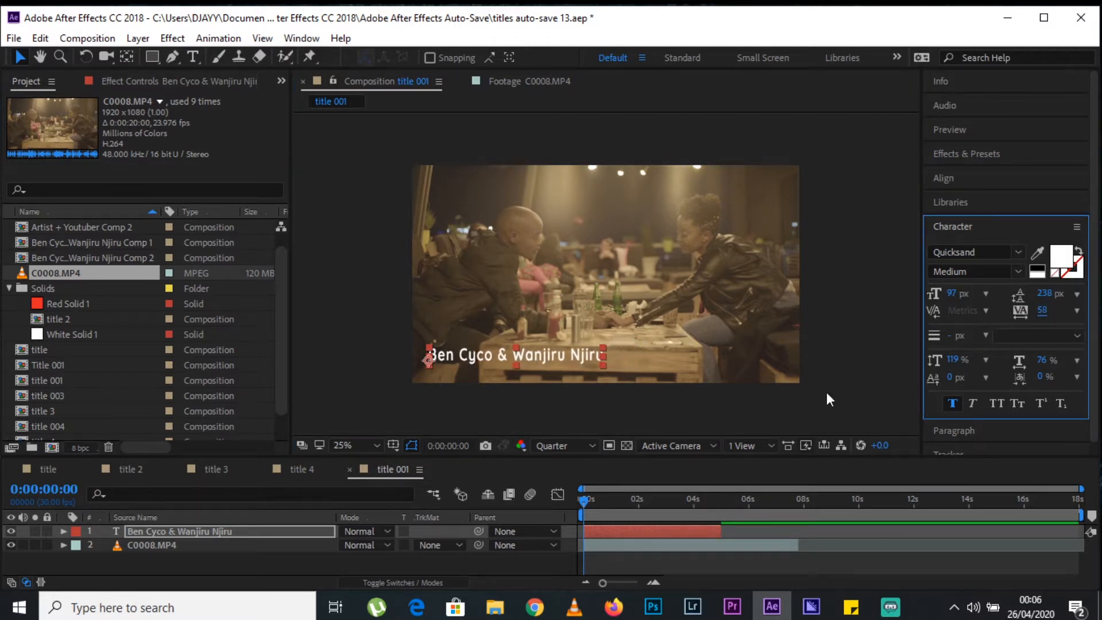
mouse_move(582, 364)
left_mouse_down()
mouse_move(559, 354)
mouse_move(570, 379)
left_mouse_up()
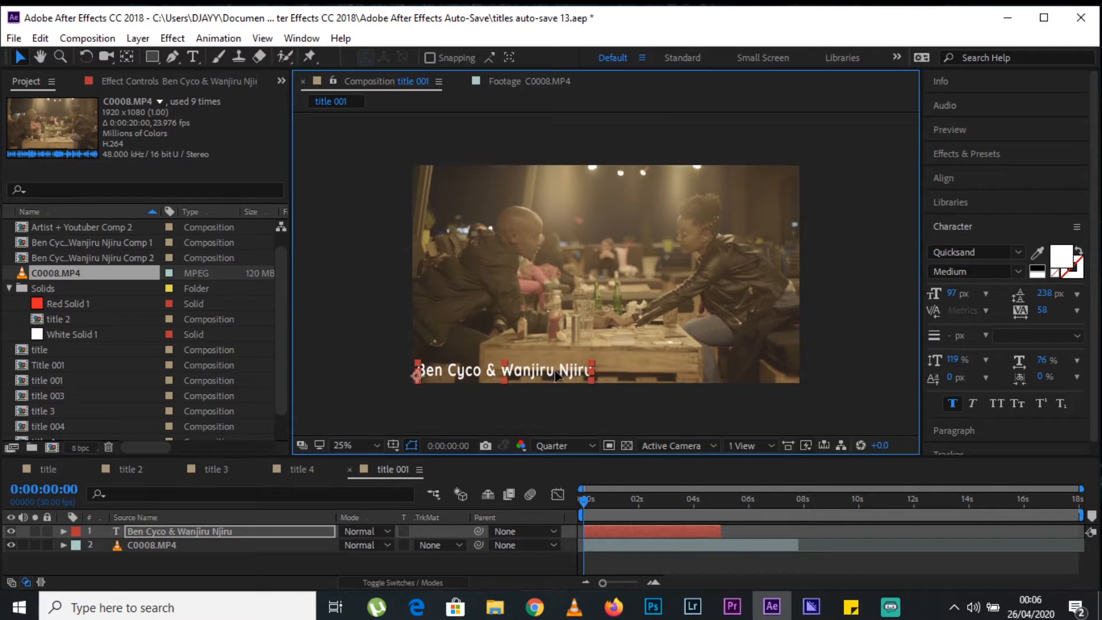
left_click(612, 408)
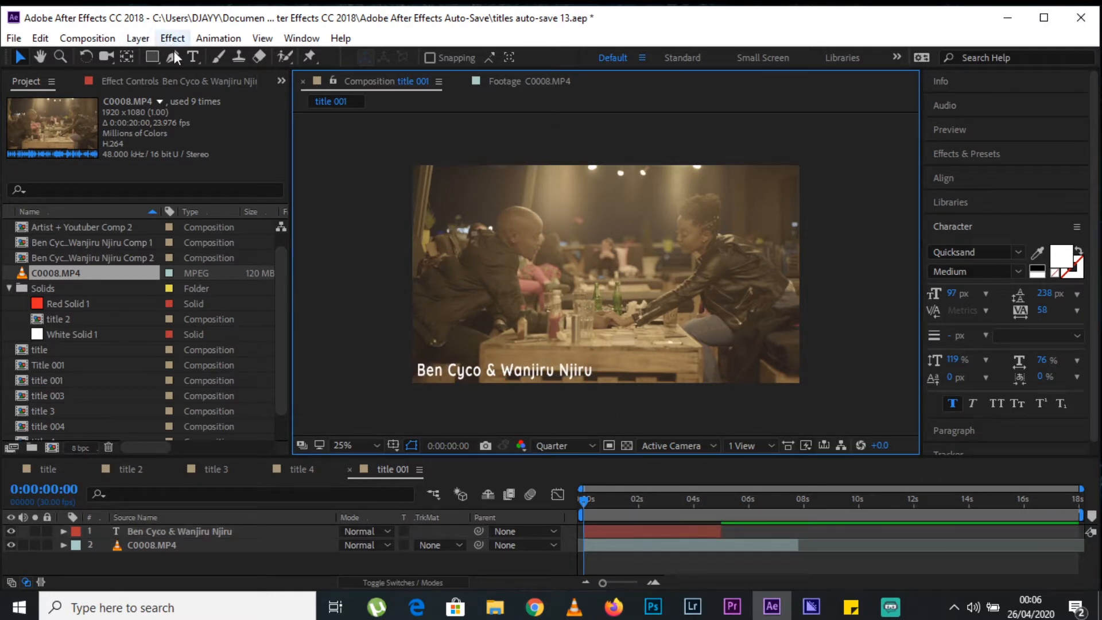
left_click(308, 563)
left_click_drag(424, 456, 427, 425)
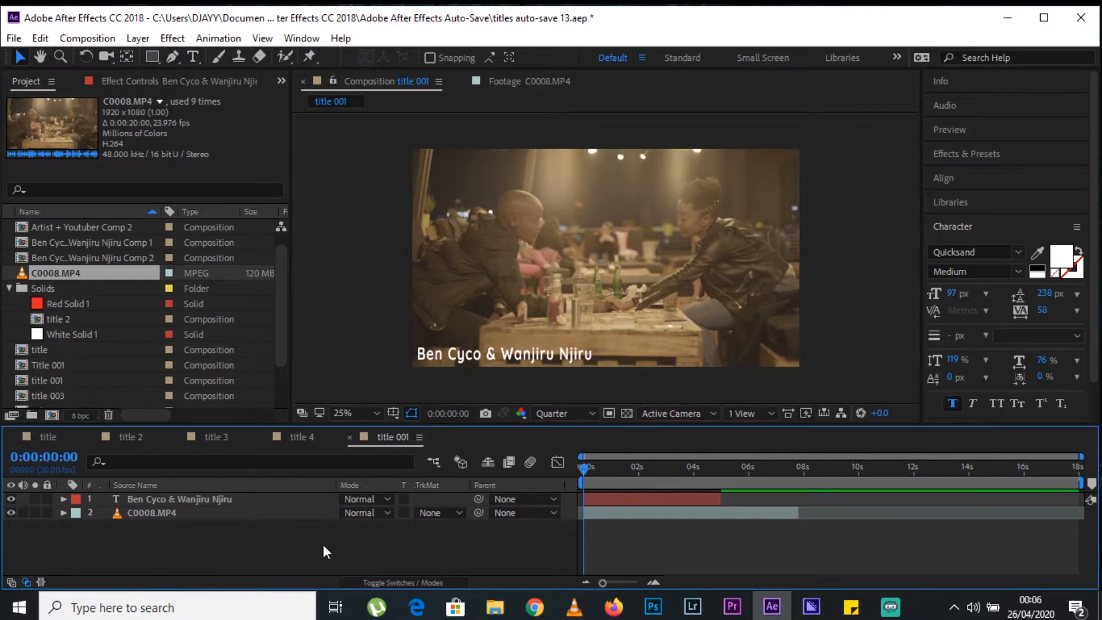
Copy the font name Sylfaen from the name text layer in the title composition.
left_click(540, 355)
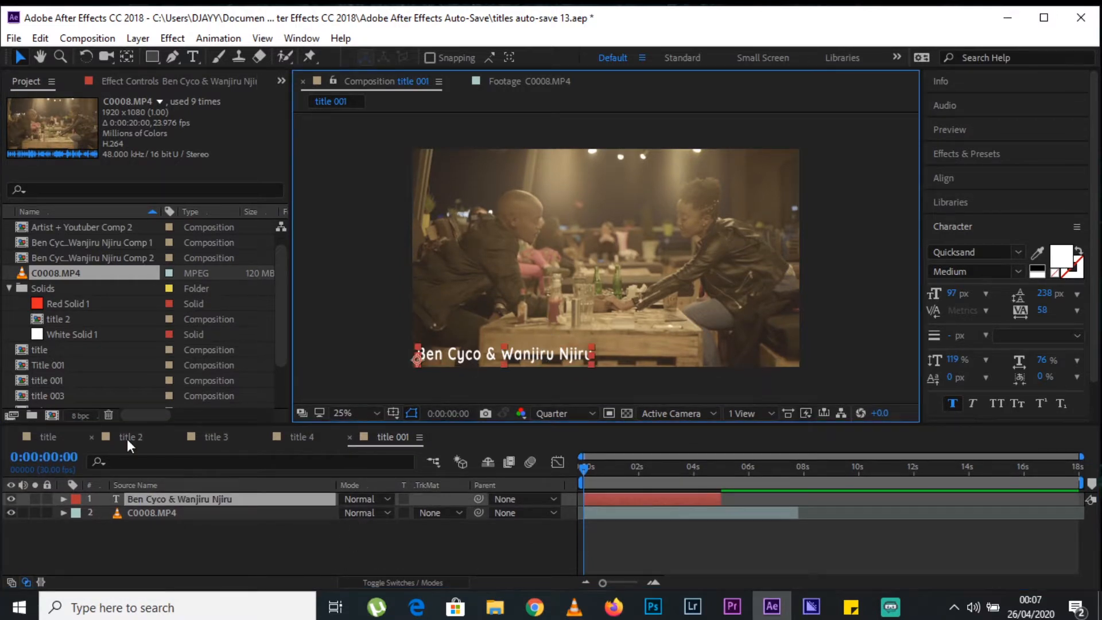
left_click(234, 497)
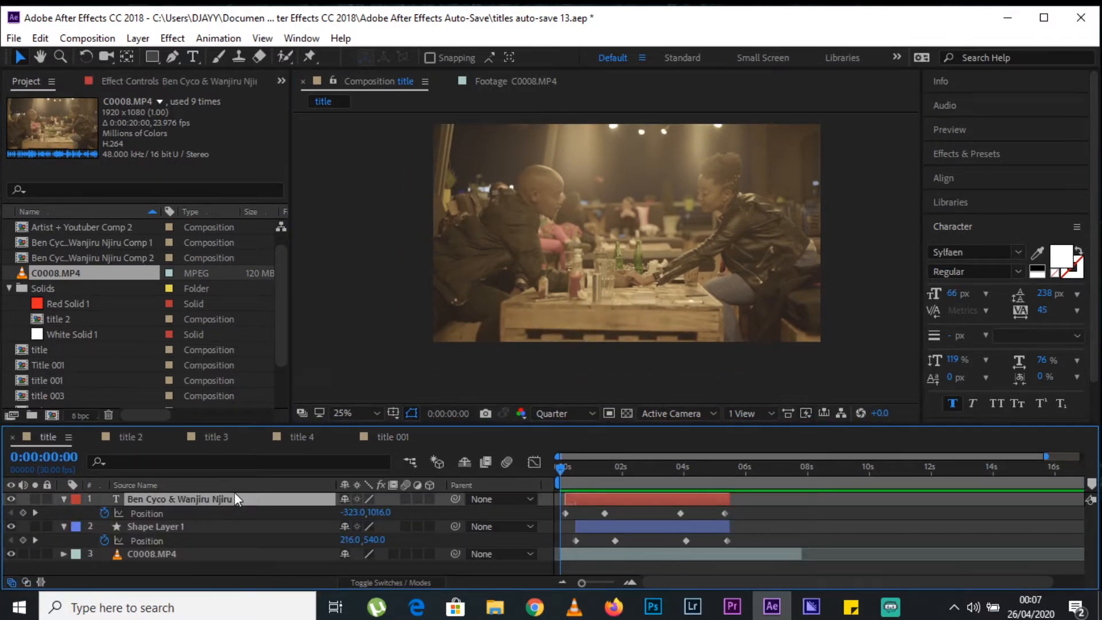
left_click_drag(560, 470, 613, 474)
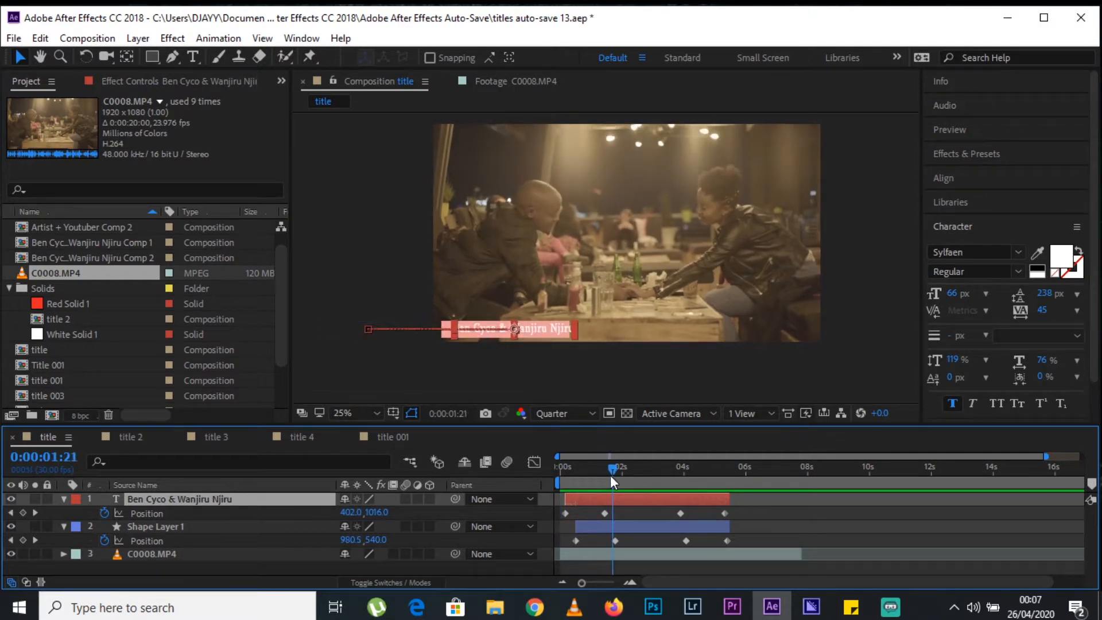
left_click(974, 255)
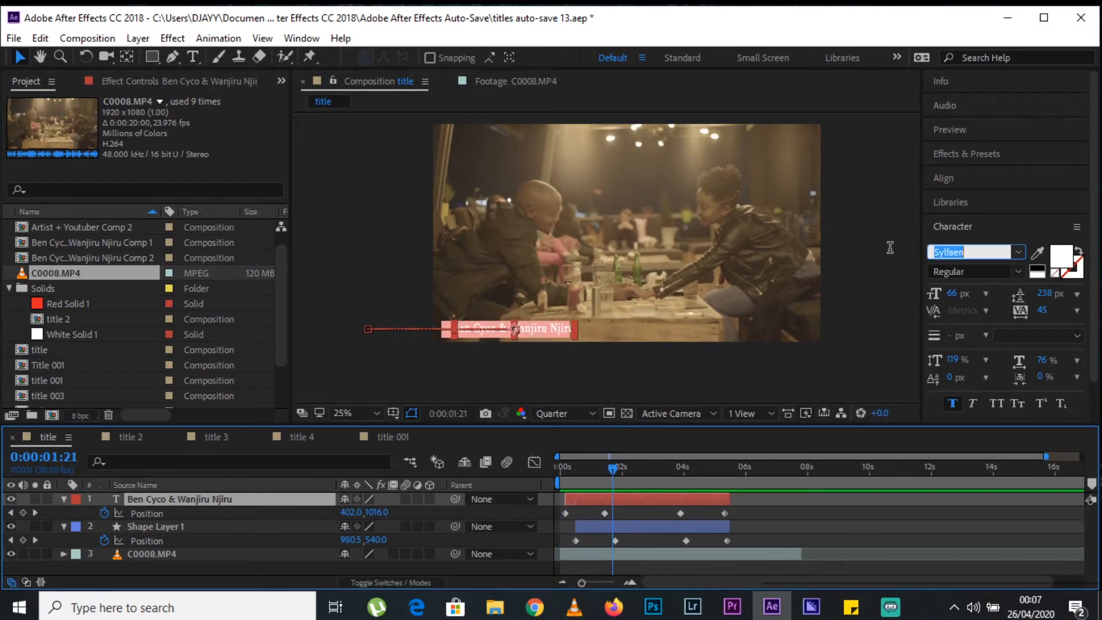
right_click(970, 253)
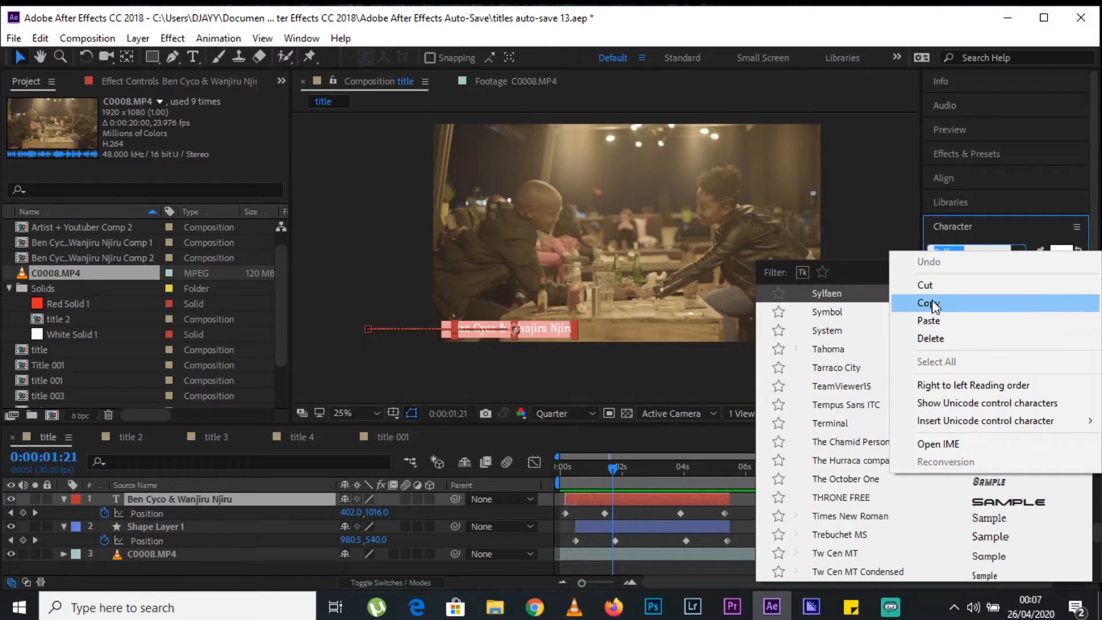
left_click(925, 302)
Apply the copied Sylfaen font to the name text in title 001 and slightly shrink the text.
left_click(396, 438)
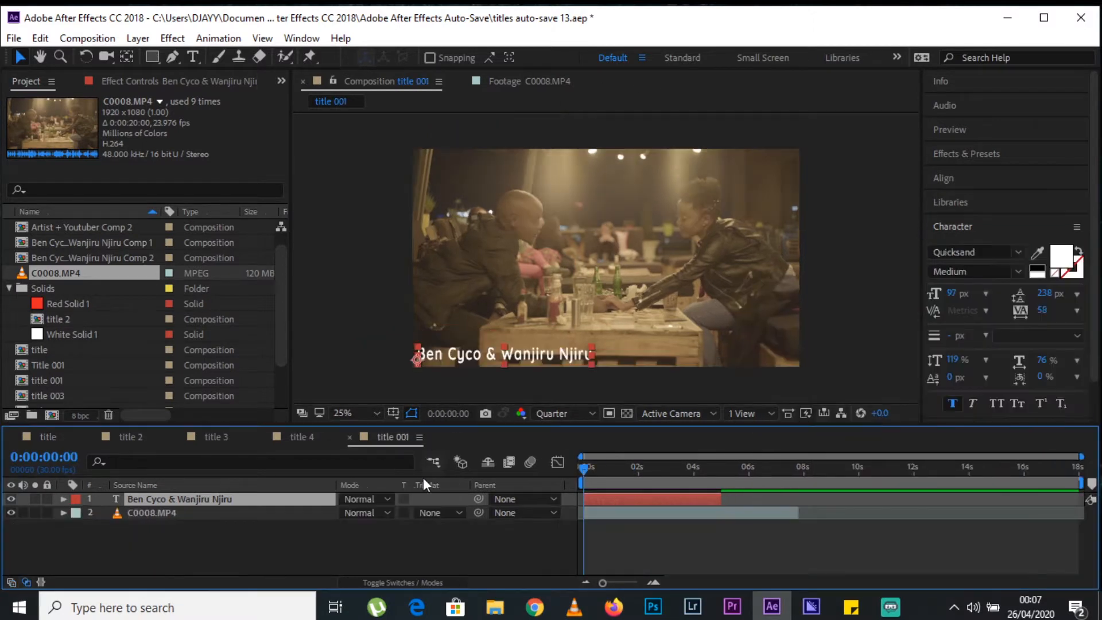
left_click(975, 252)
key("ctrl+v")
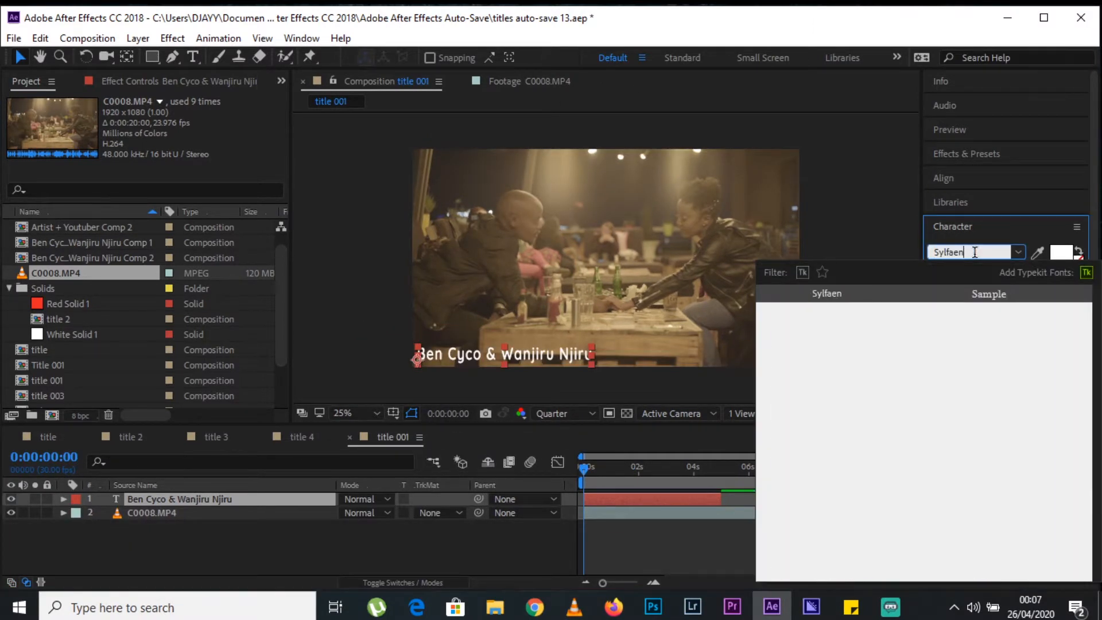
key("Return")
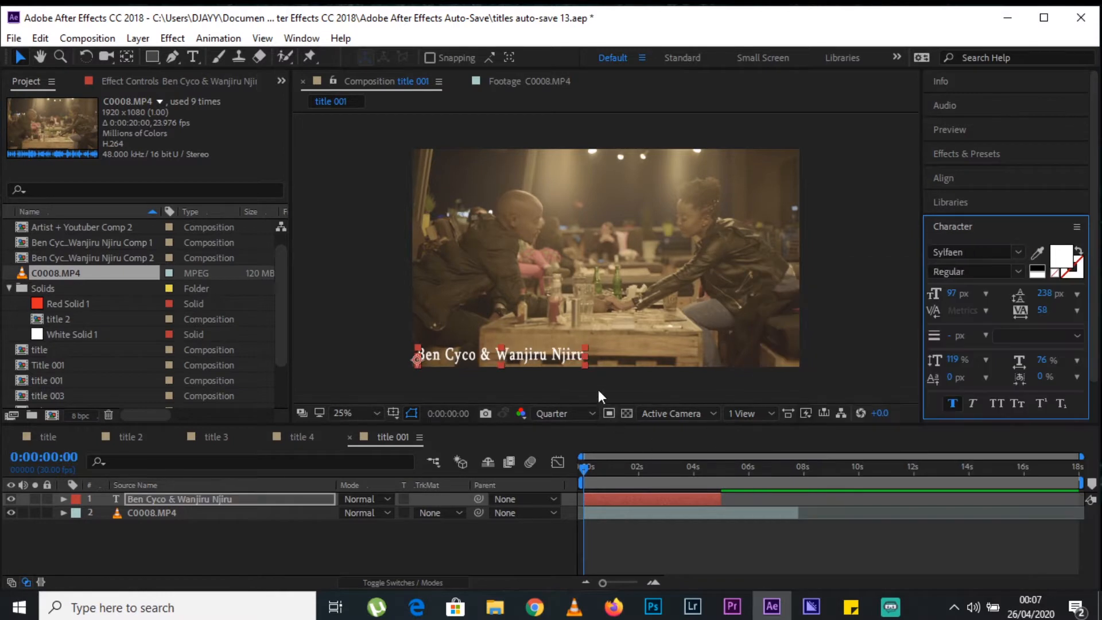
left_click(586, 345)
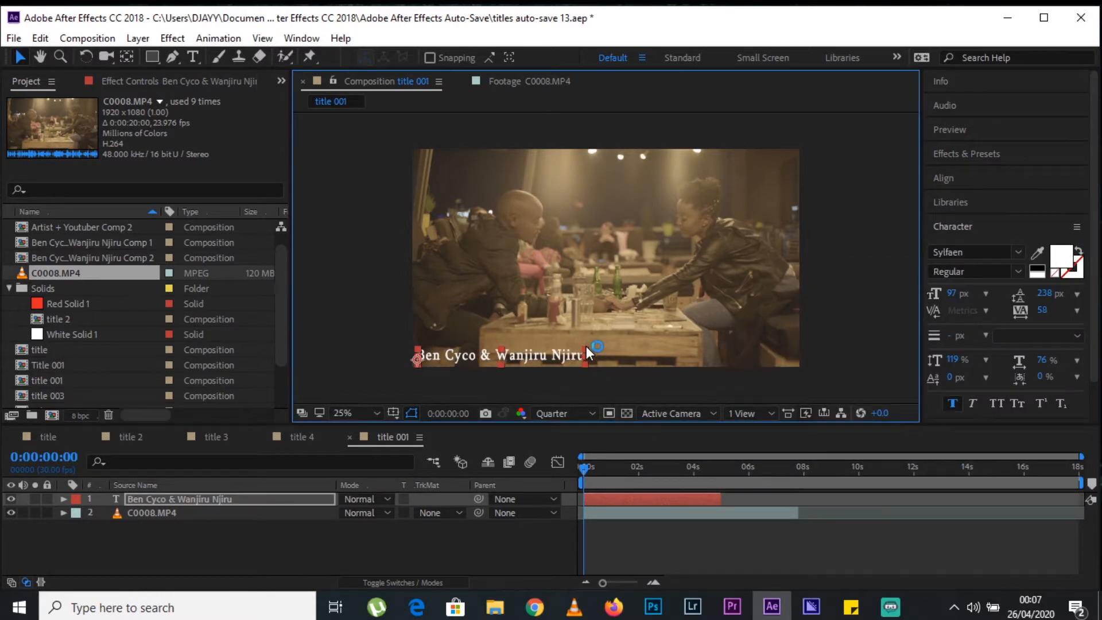
Draw a filled rectangle over the name text in the frame's lower-left corner, about as wide as the text.
left_click(472, 492)
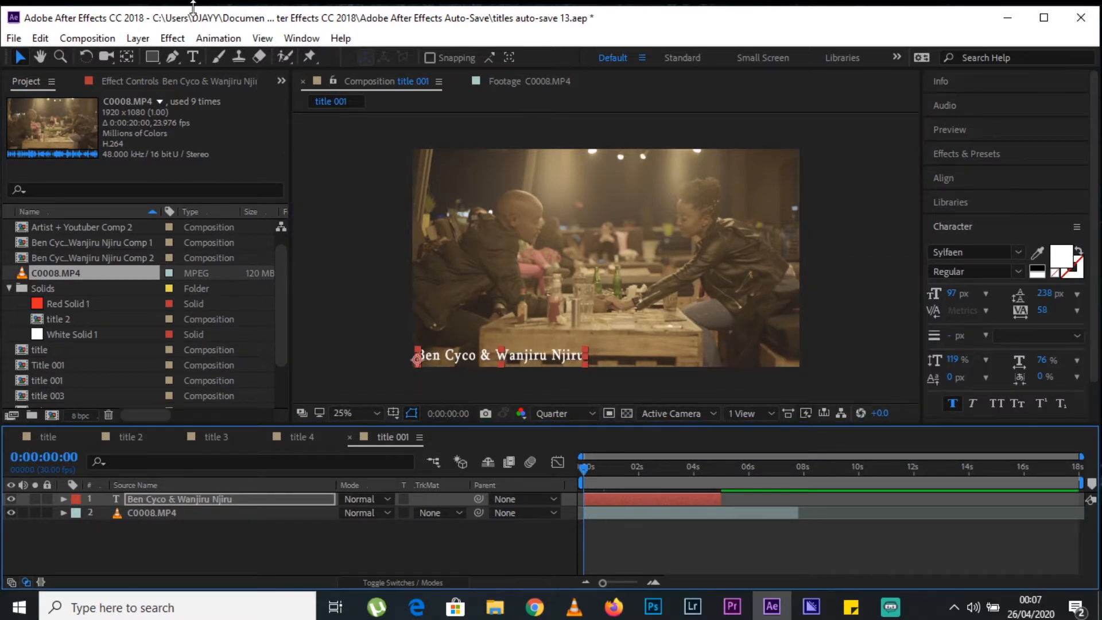
left_click(232, 517)
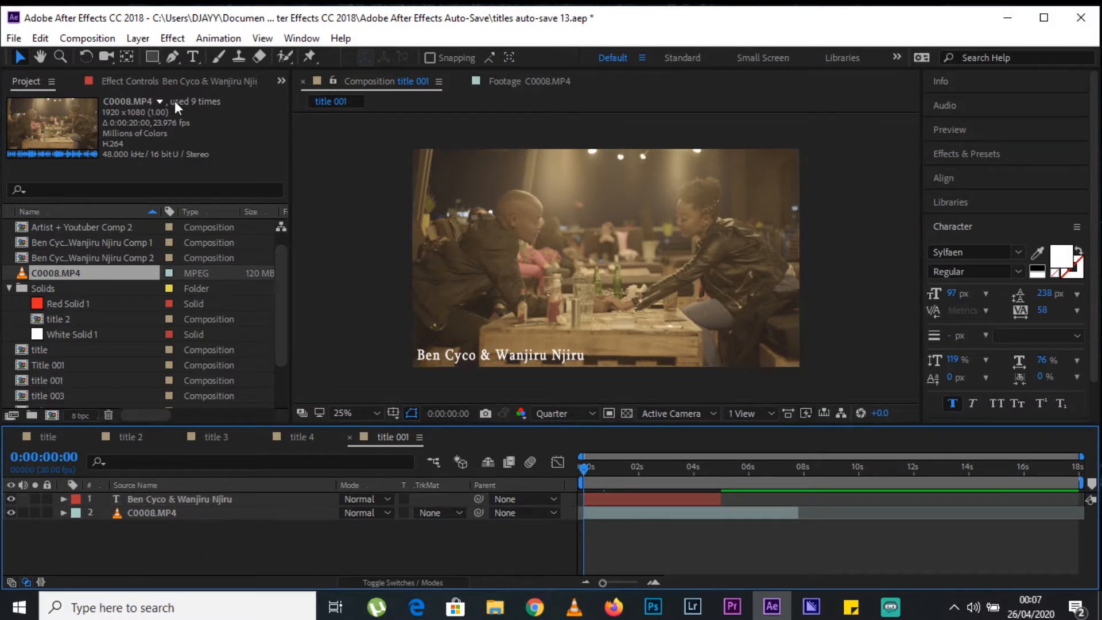
left_click(152, 56)
left_click_drag(590, 348, 418, 364)
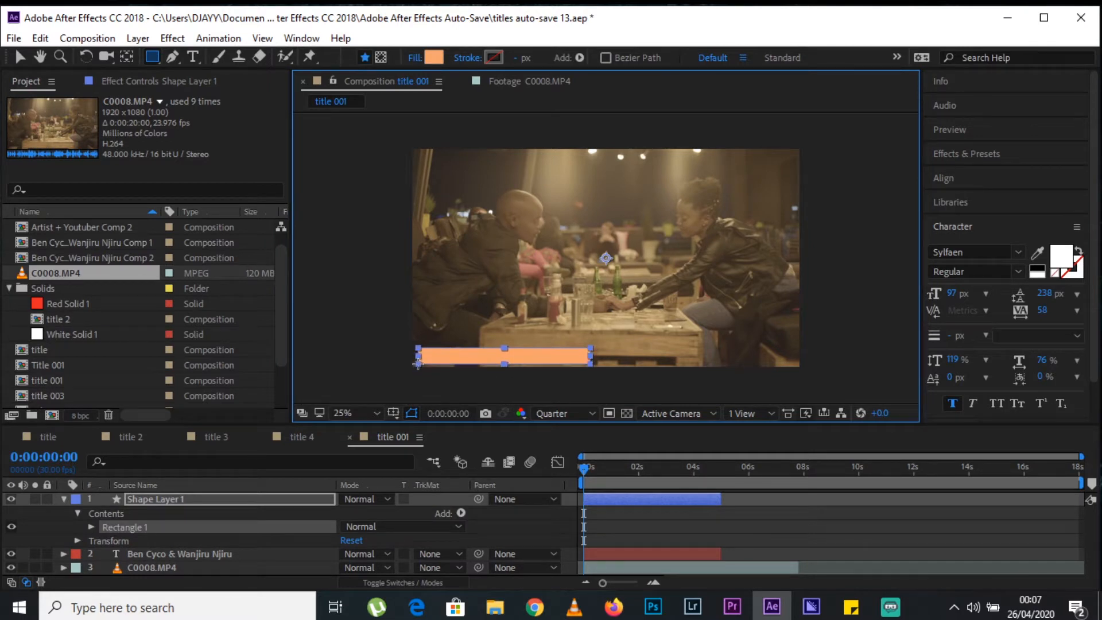
left_click(18, 58)
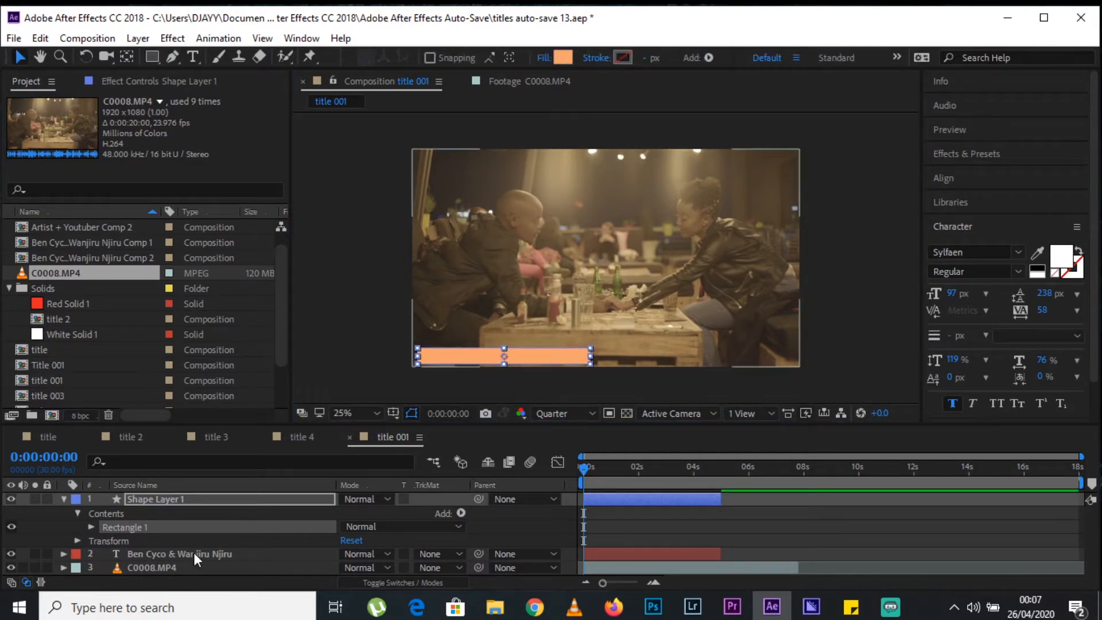
Place the name text layer above the rectangle's shape layer and nudge the rectangle slightly to the left.
left_click(171, 500)
key("u")
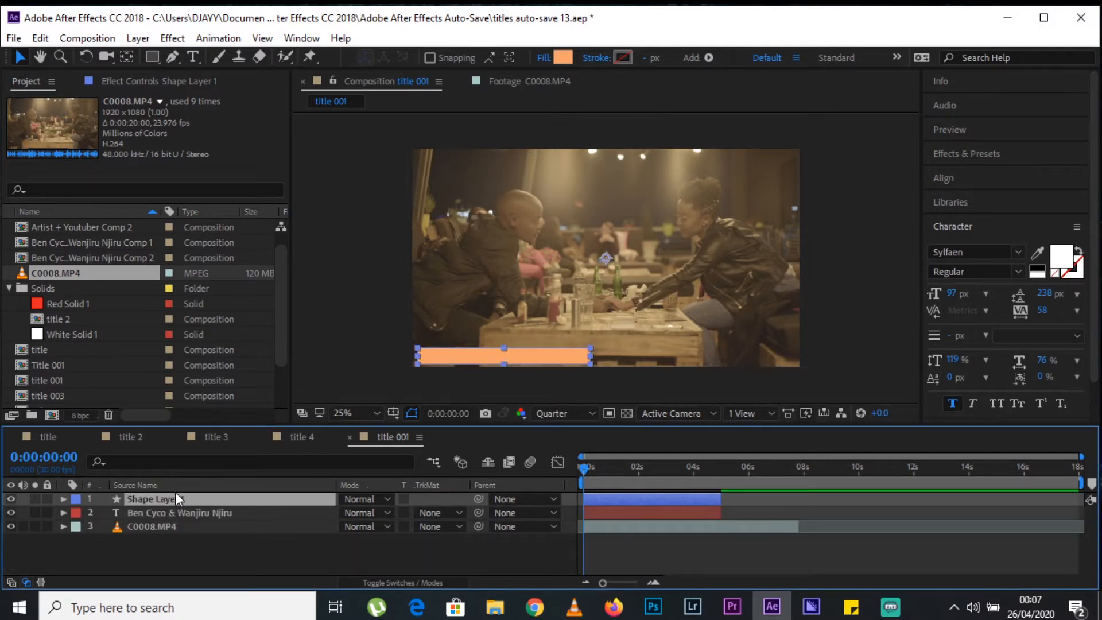
left_click(175, 523)
left_click_drag(177, 512, 178, 493)
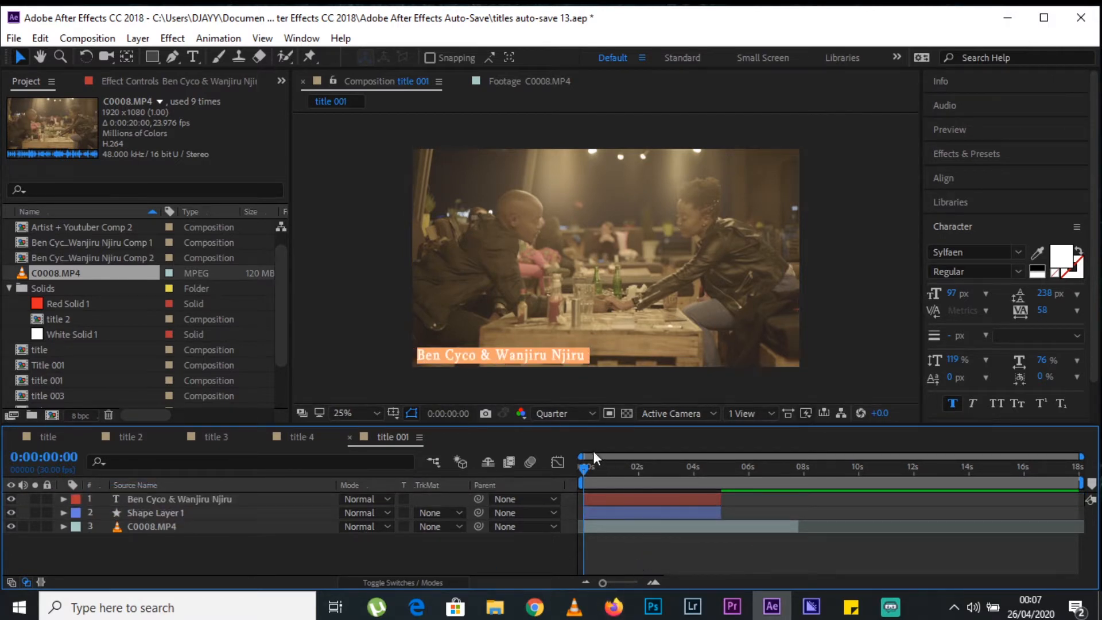
left_click(174, 511)
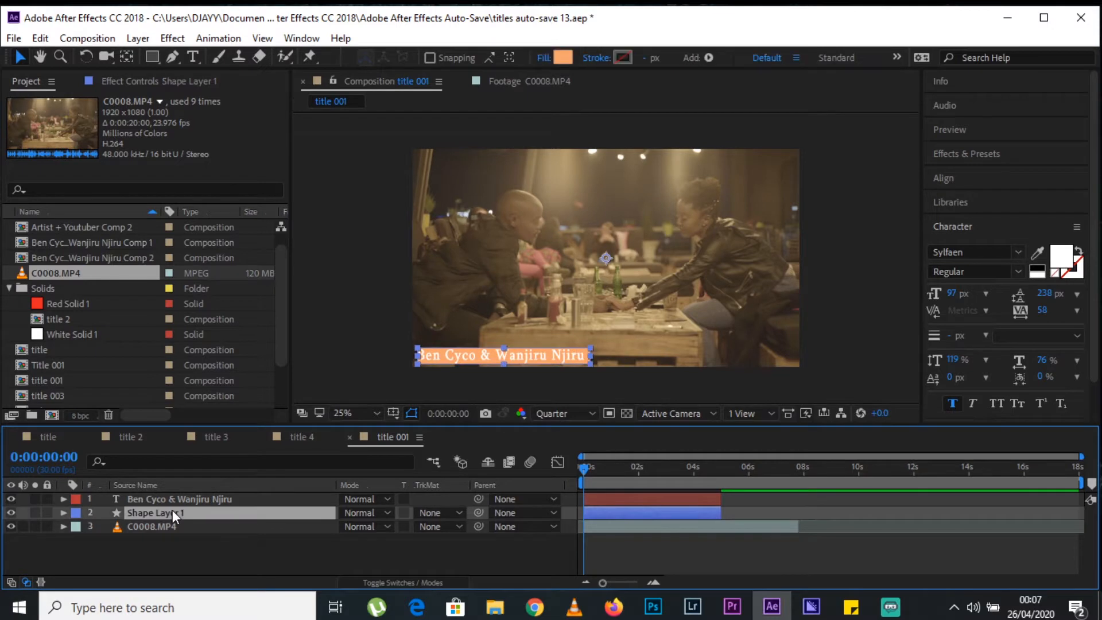
key("Return")
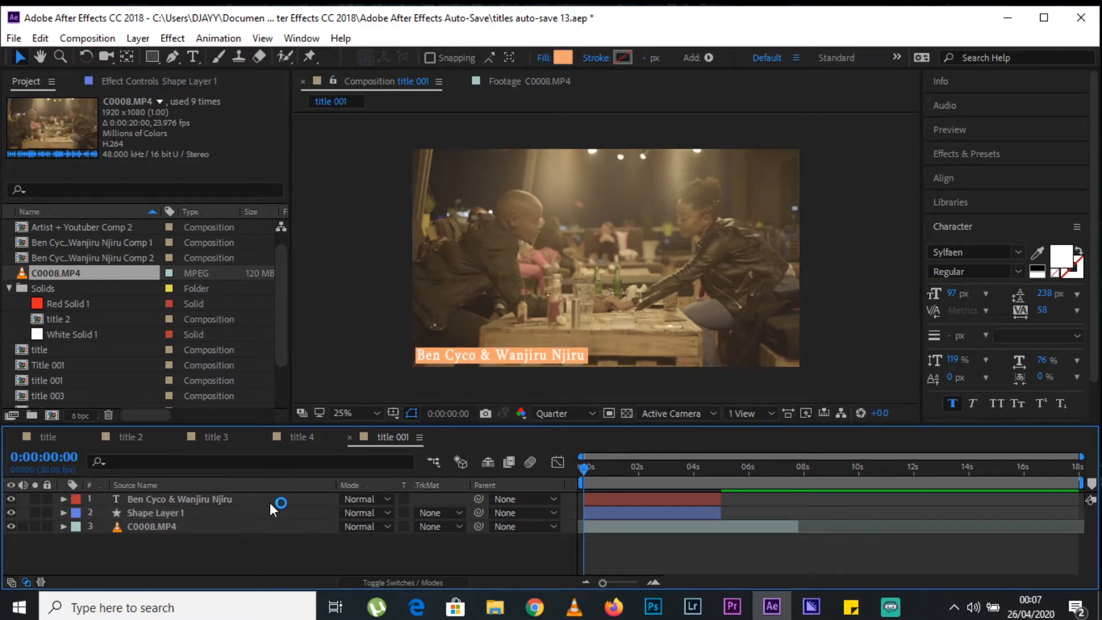
Set the rectangle's fill color to hex 515750.
left_click(195, 515)
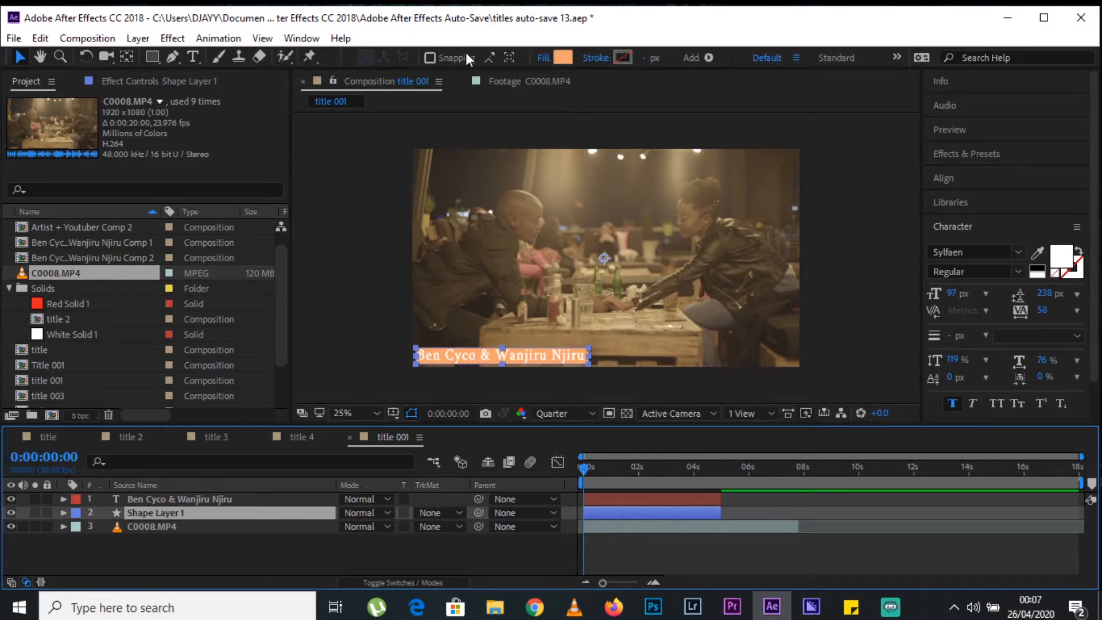
left_click(563, 57)
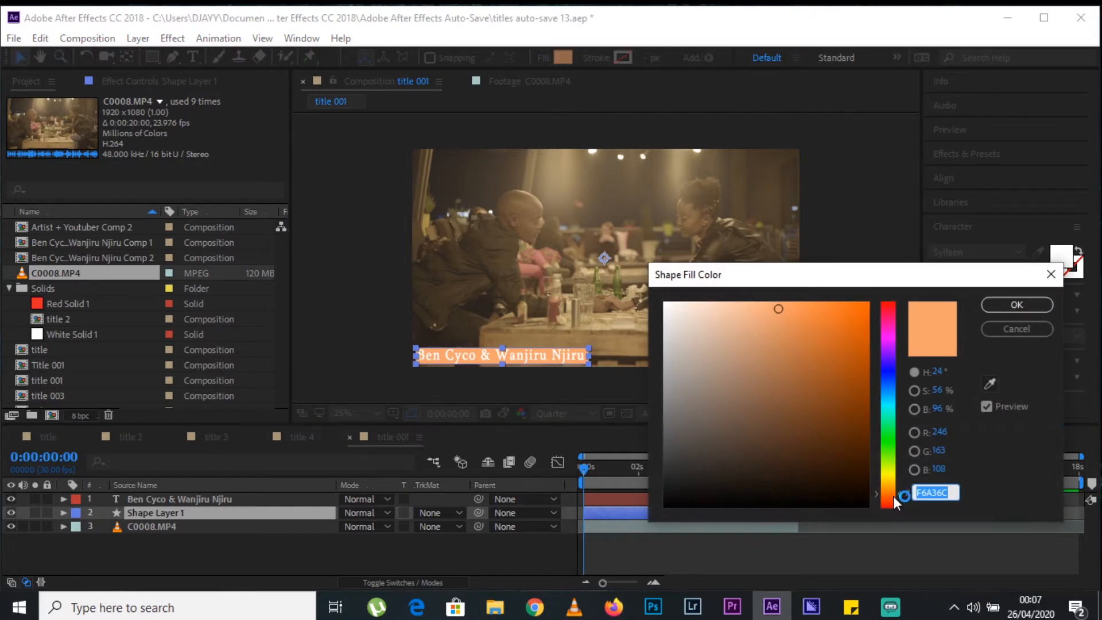
type("515")
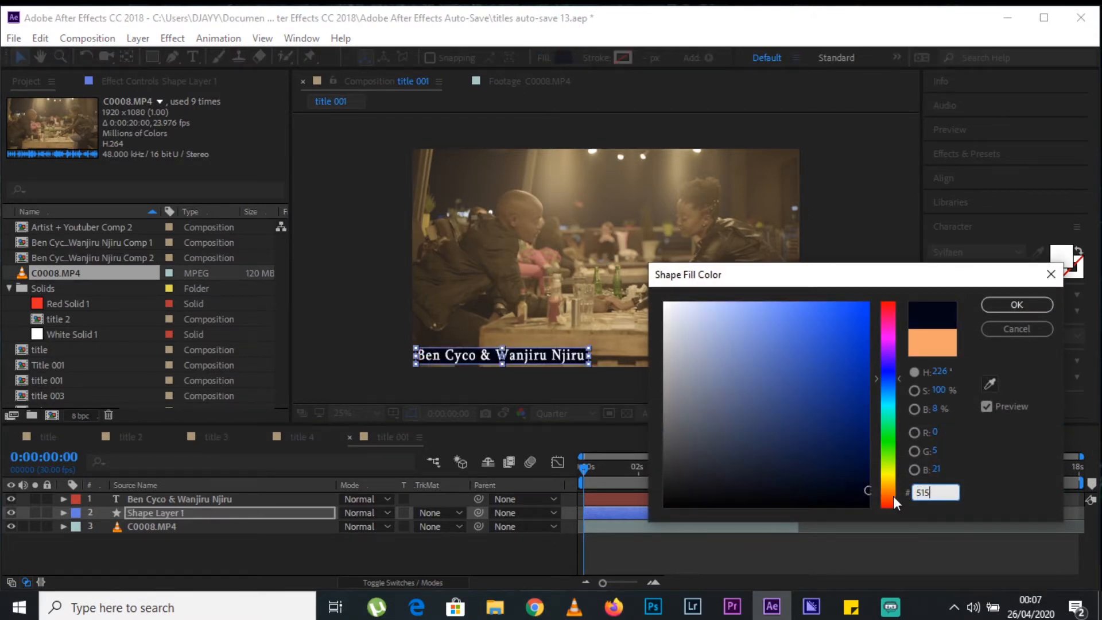
type("750")
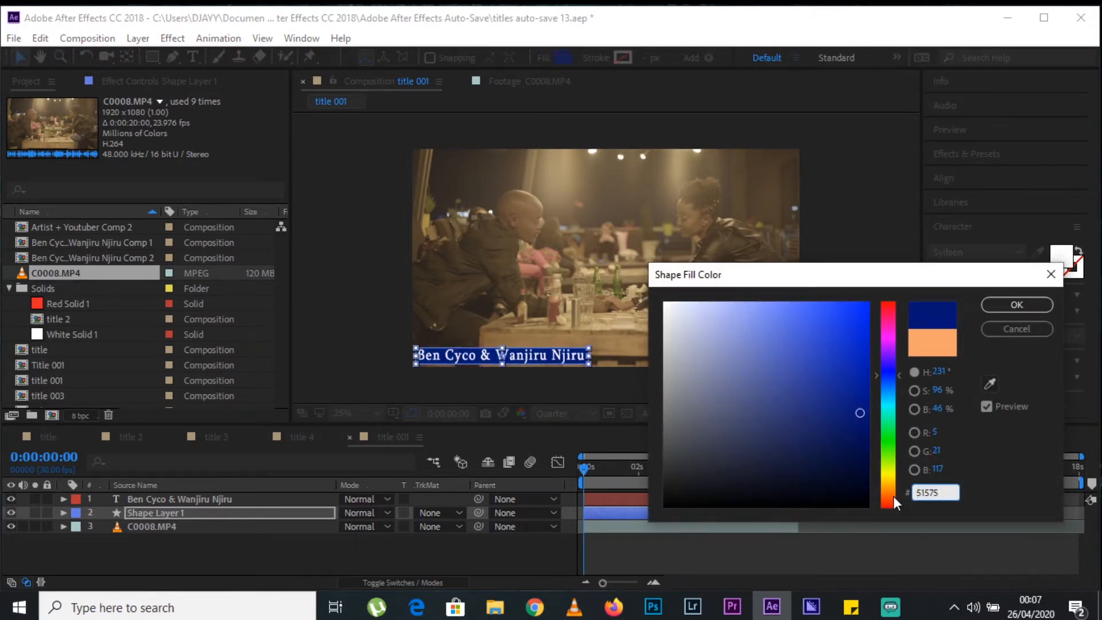
key("Return")
left_click(859, 549)
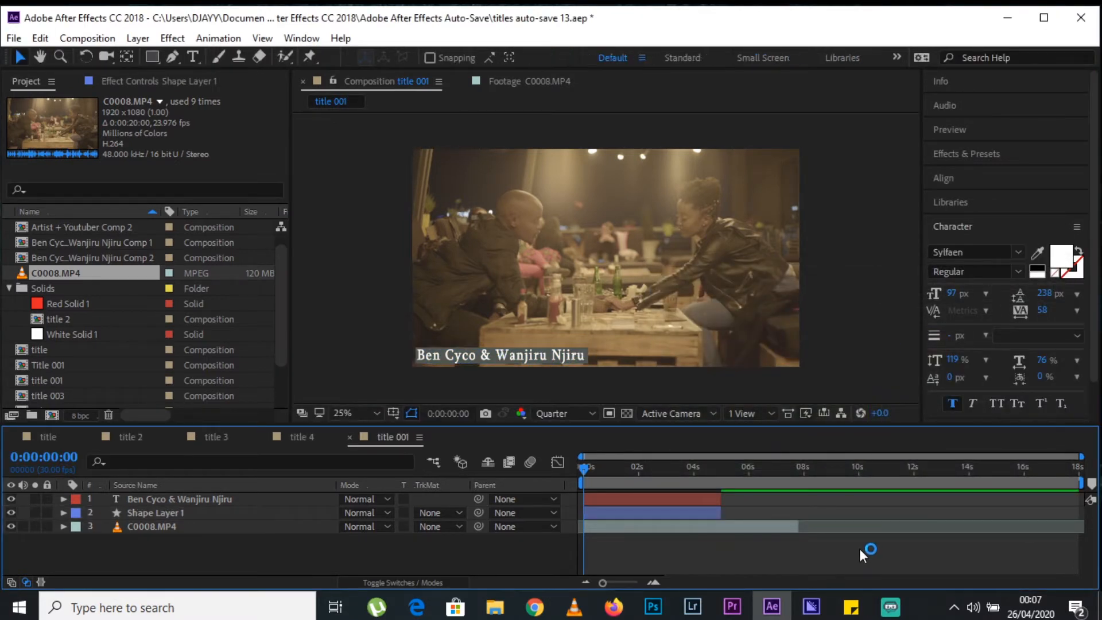
Add position keyframes at 0:00:00:00 to both the name text layer and the rectangle's shape layer.
left_click(188, 497)
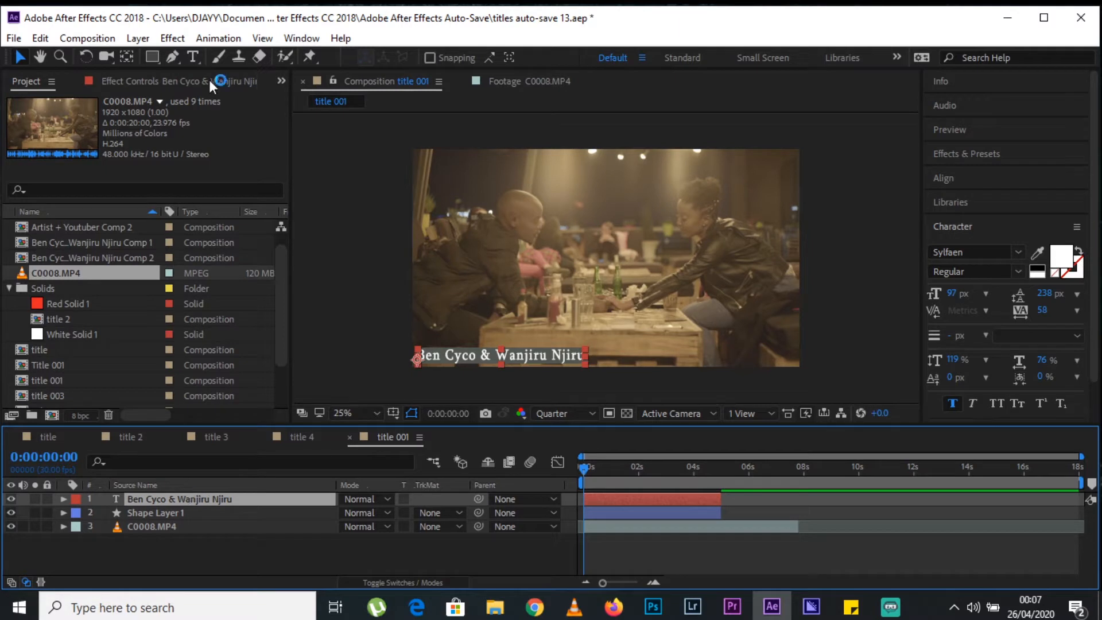
left_click(155, 512, "shift")
key("p")
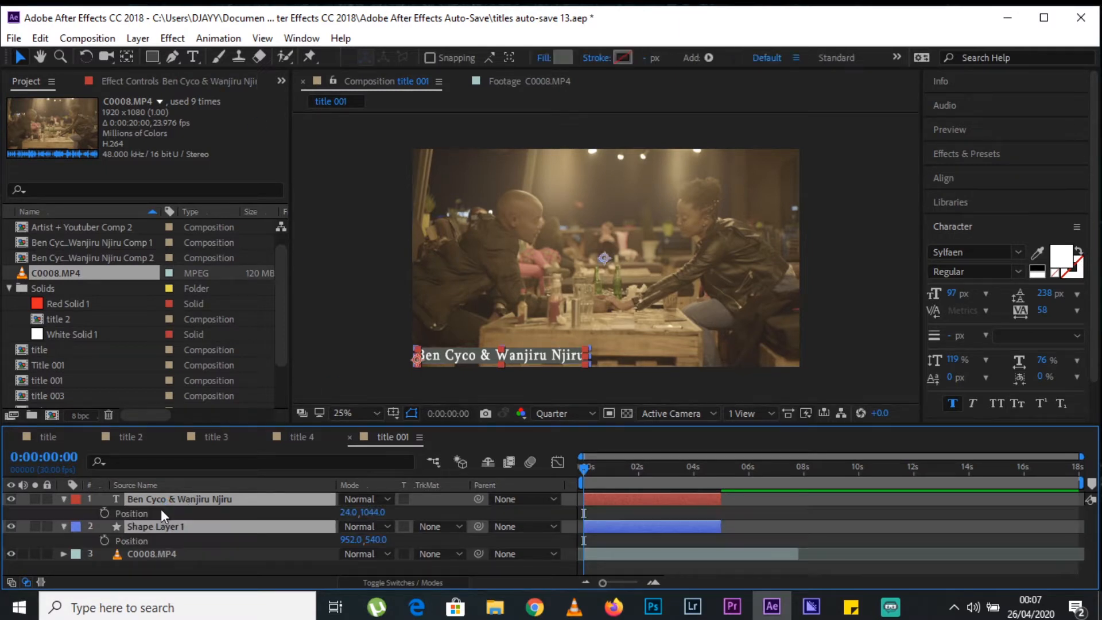
left_click(104, 512)
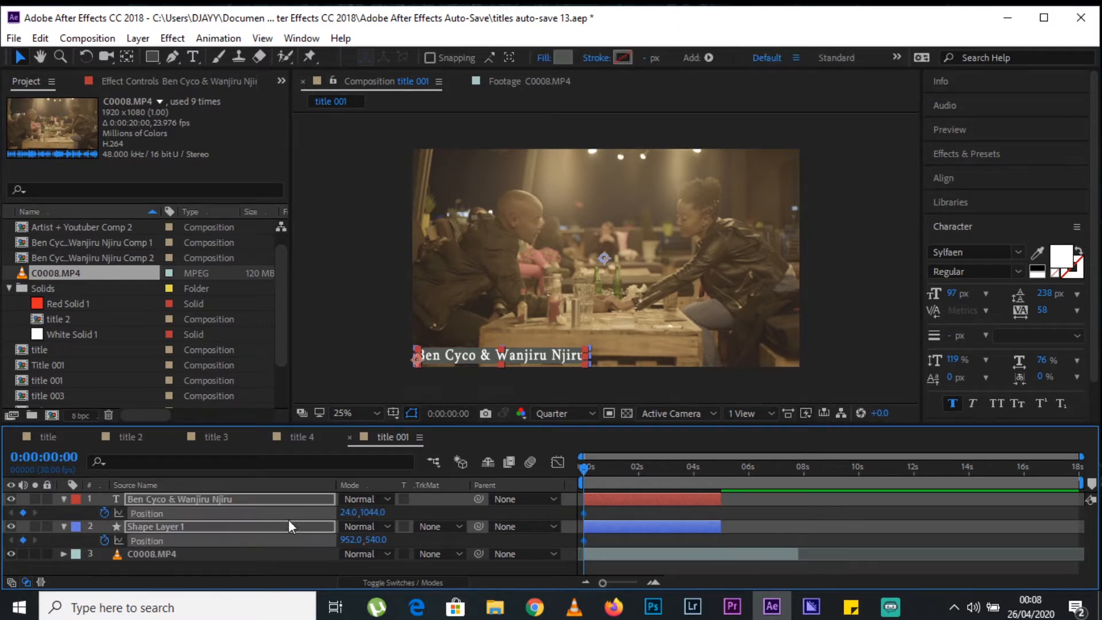
Move both position keyframes to 0:00:01:04, and at 0:00:00:06 shift both layers off-frame left, the text to X -860 and the shape to X 68.
left_click_drag(584, 511, 612, 519)
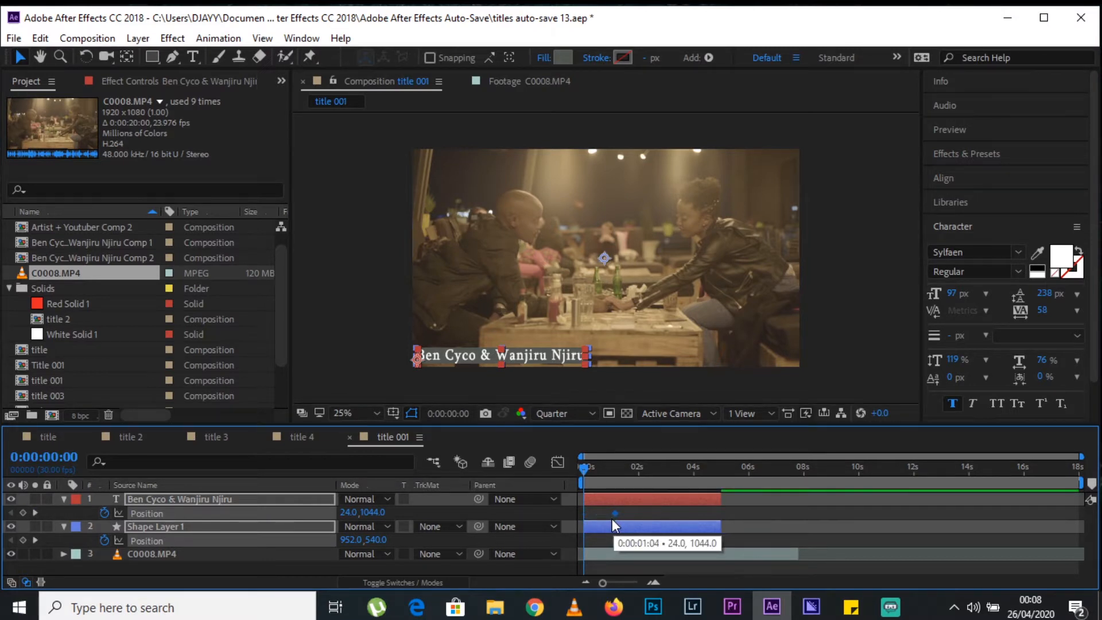
left_click(619, 470)
left_click_drag(619, 470, 590, 478)
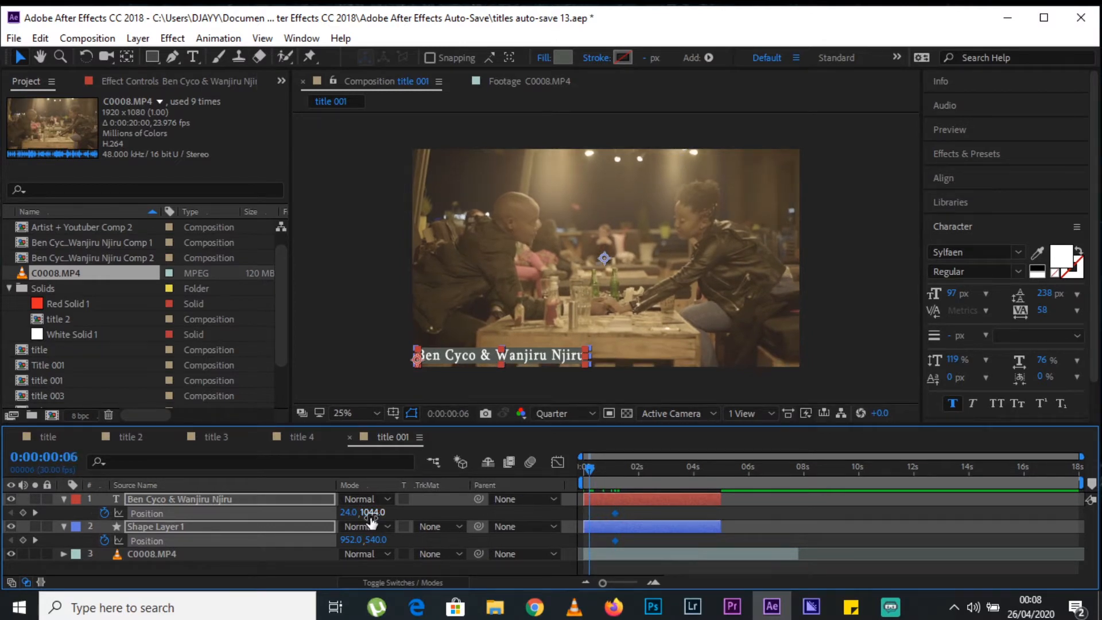
left_click_drag(349, 514, 119, 523)
left_click_drag(360, 514, 182, 515)
key("space")
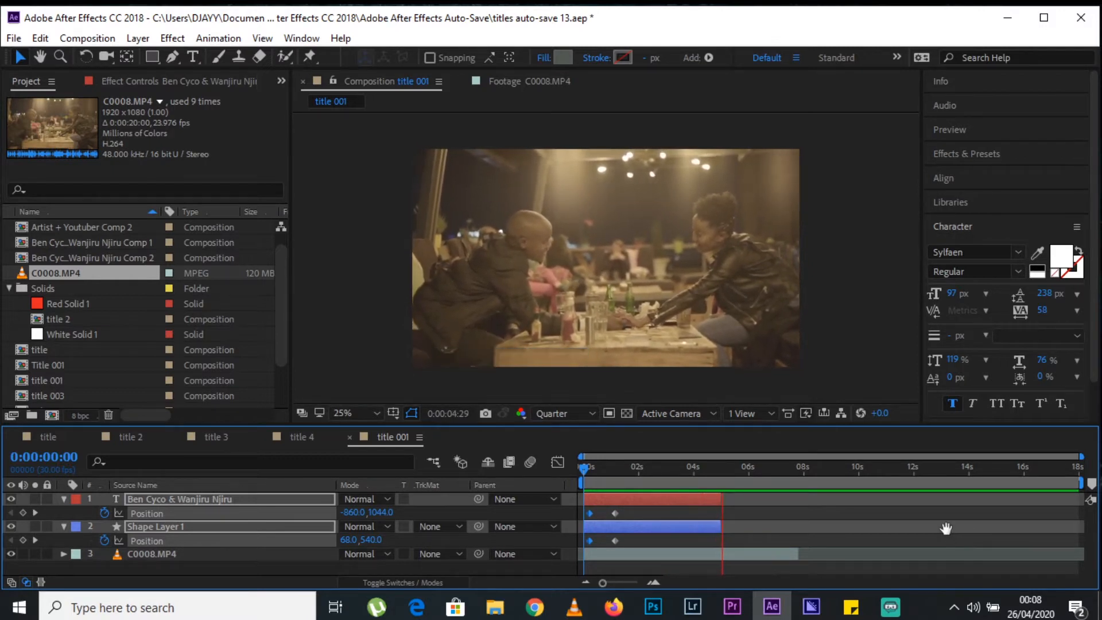
key("space")
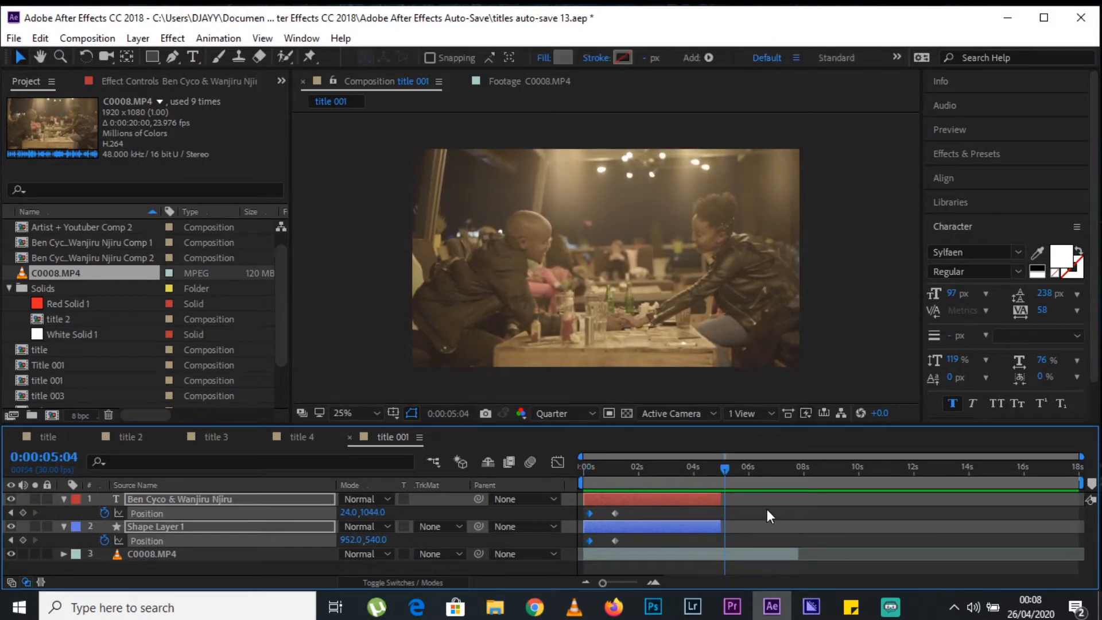
Extend both title layers to about 8 seconds and duplicate the name text's position keyframes at 0:00:05:04, reordered to slide it out after about 6 seconds.
left_click_drag(720, 500, 805, 501)
left_click(740, 511)
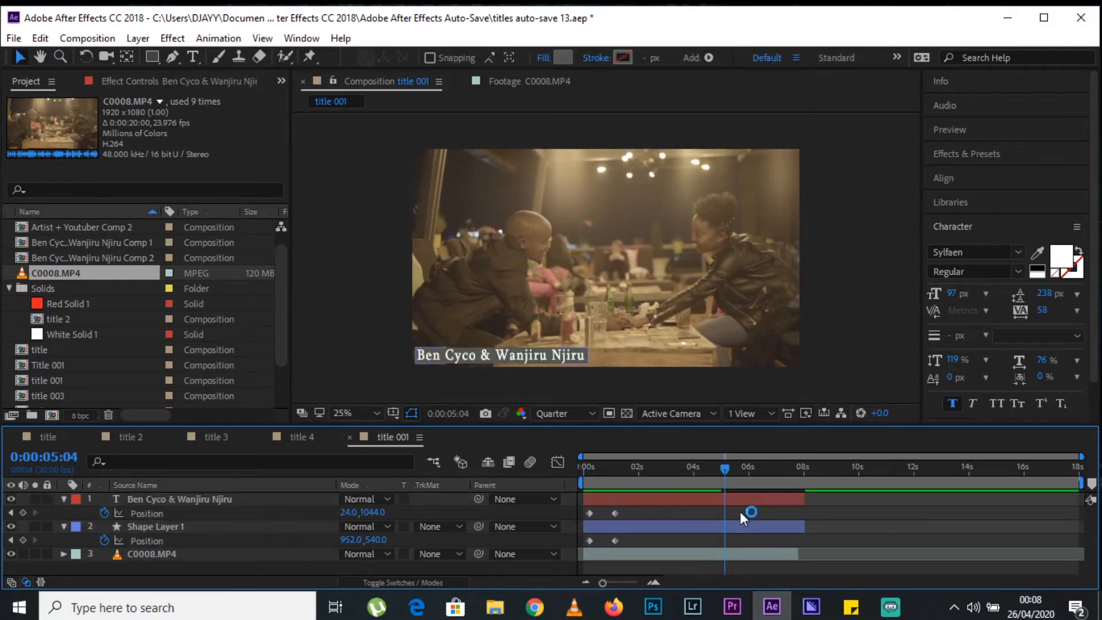
left_click(643, 510)
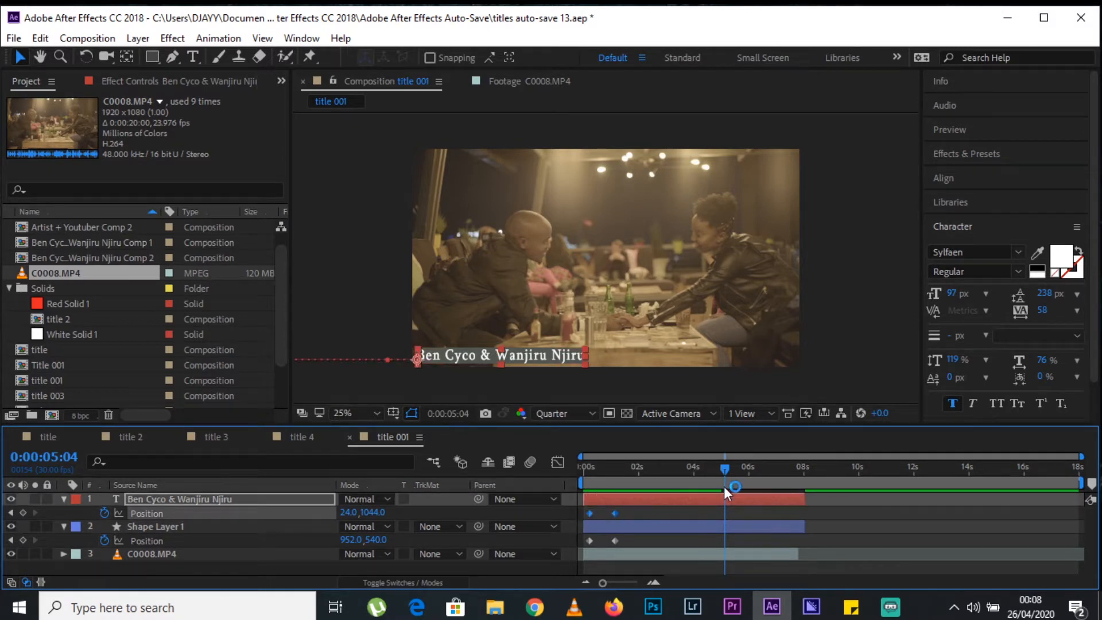
key("ctrl+v")
left_click(858, 507)
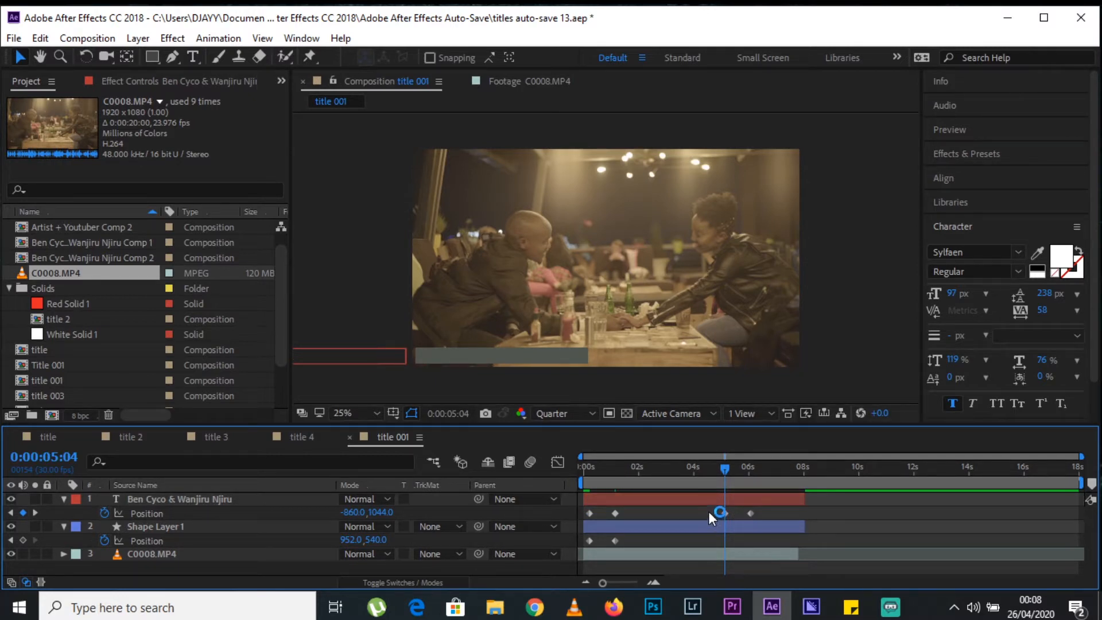
left_click_drag(723, 514, 783, 512)
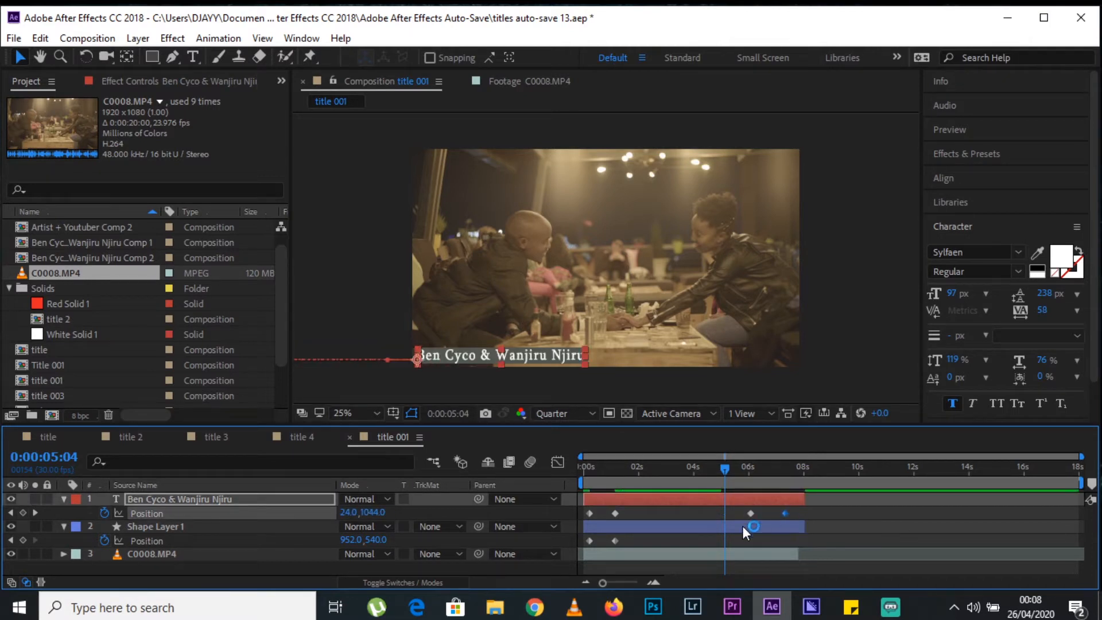
Duplicate the shape layer's position keyframes at 0:00:05:04, reordered to slide it out, and extend the footage layer slightly past the title layers.
left_click_drag(639, 536, 574, 542)
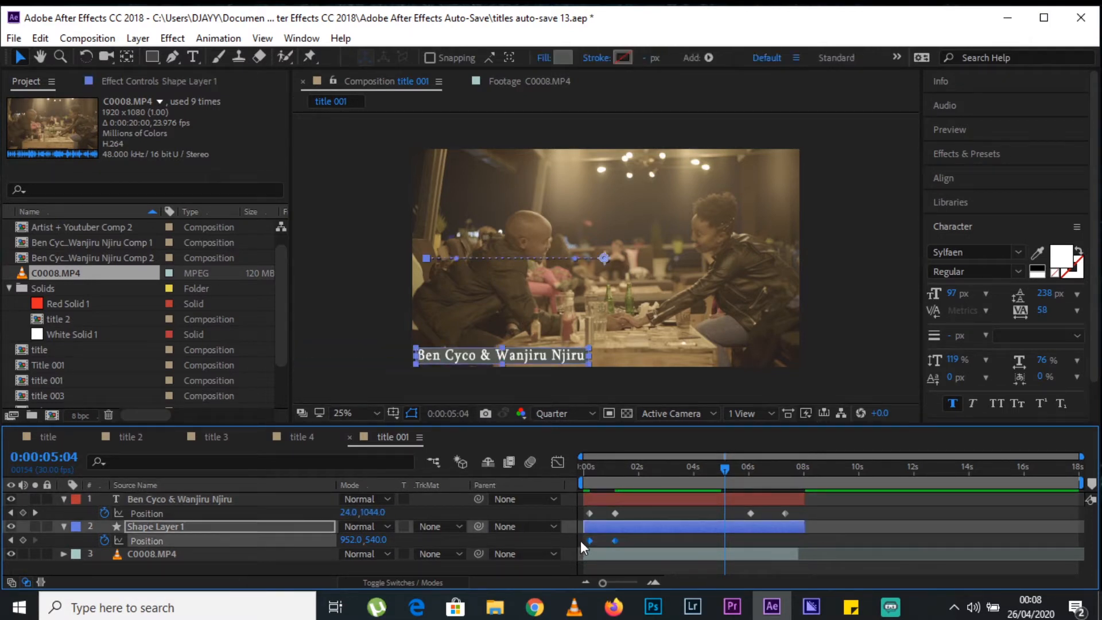
key("ctrl+c")
key("ctrl+v")
left_click(828, 536)
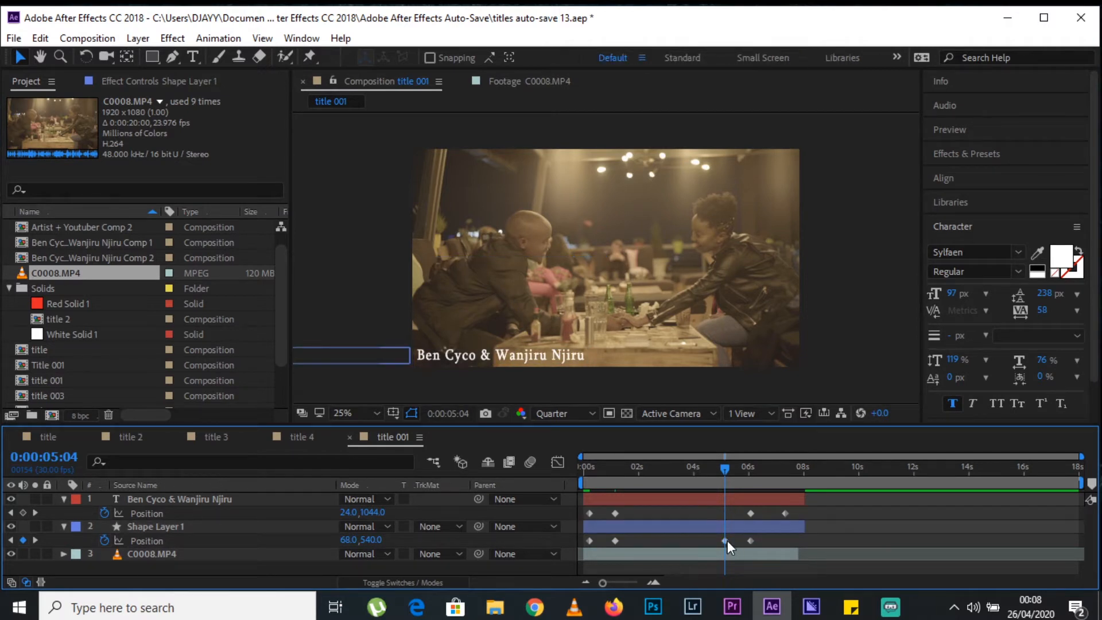
left_click_drag(727, 542, 824, 553)
left_click(803, 555)
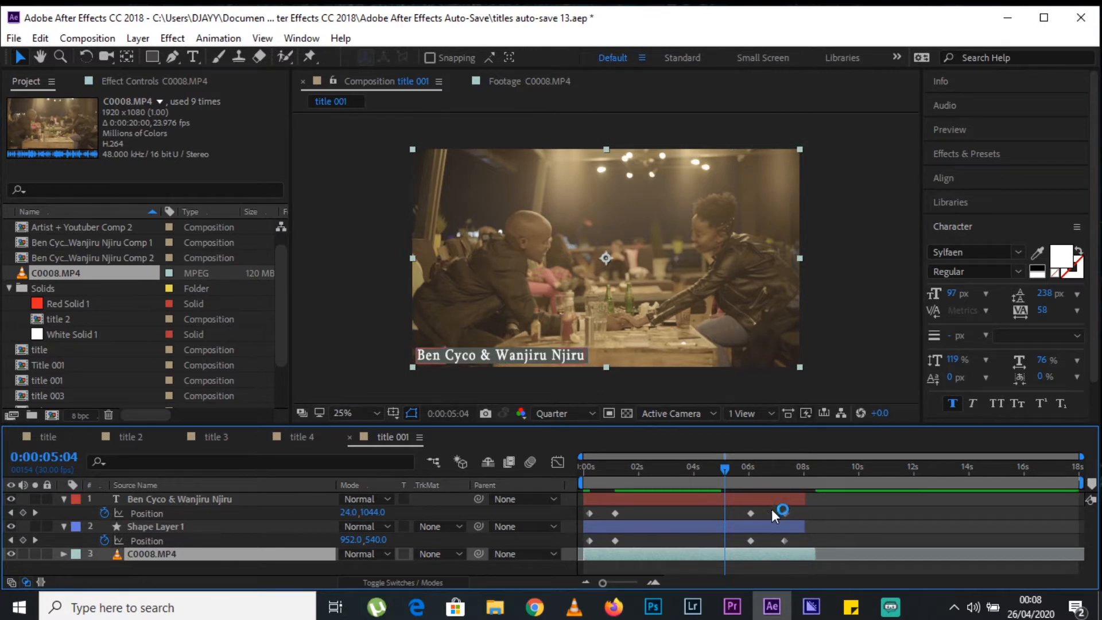
Stagger the position keyframes so the name text enters after the rectangle and exits before it, and preview the animation.
left_click_drag(749, 512, 788, 543)
left_click(792, 514)
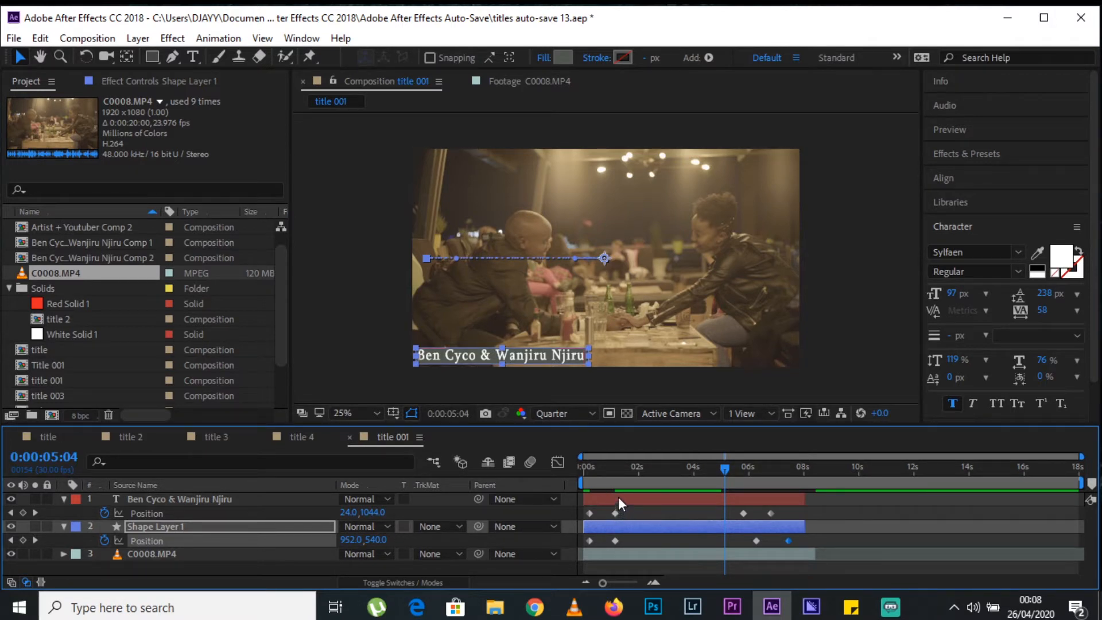
left_click_drag(626, 510, 602, 515)
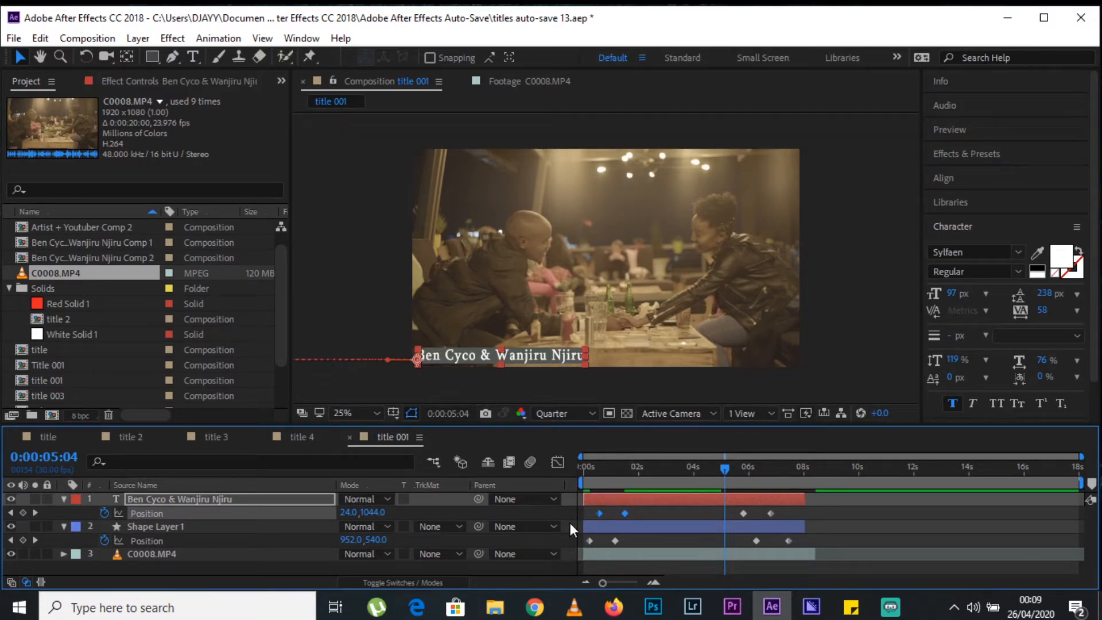
key("space")
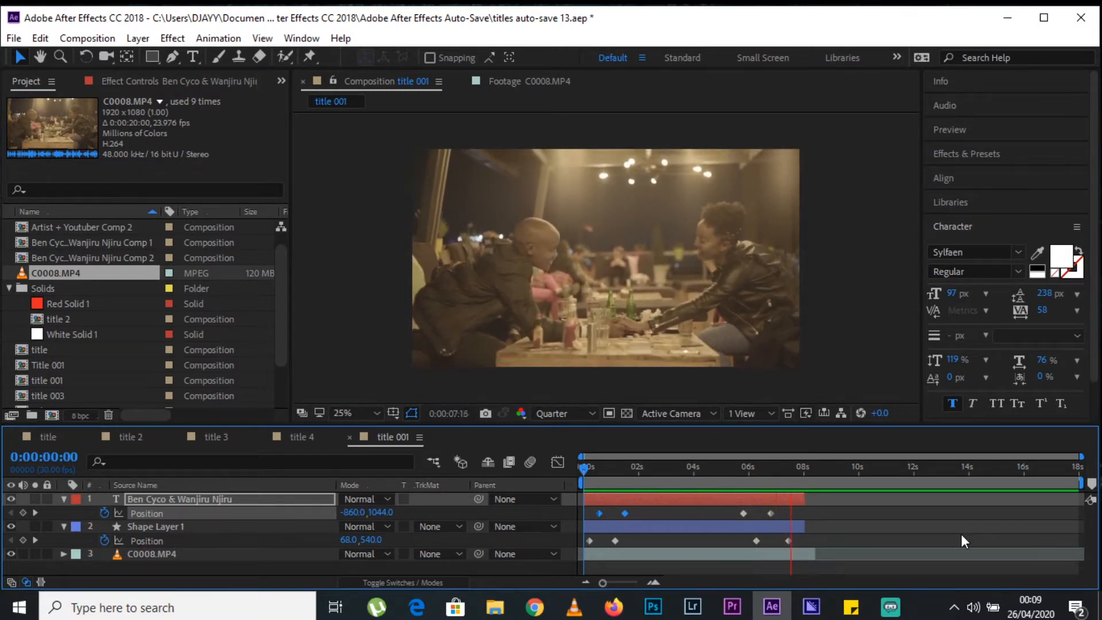
key("space")
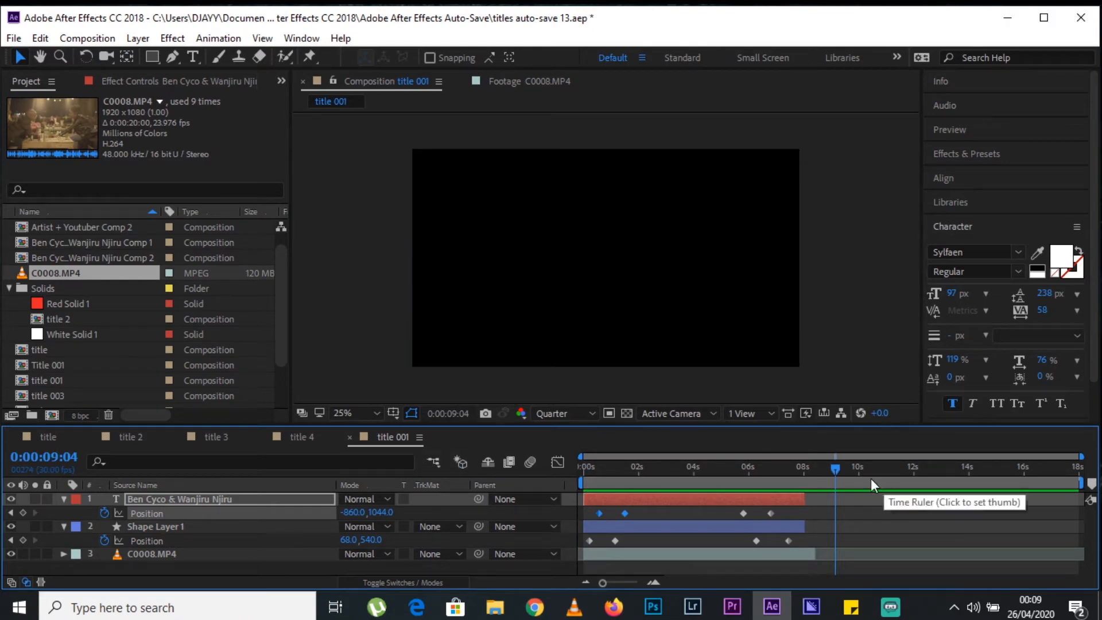
Delete the rectangle's shape layer from title 001 and return to the start of the timeline.
left_click(86, 38)
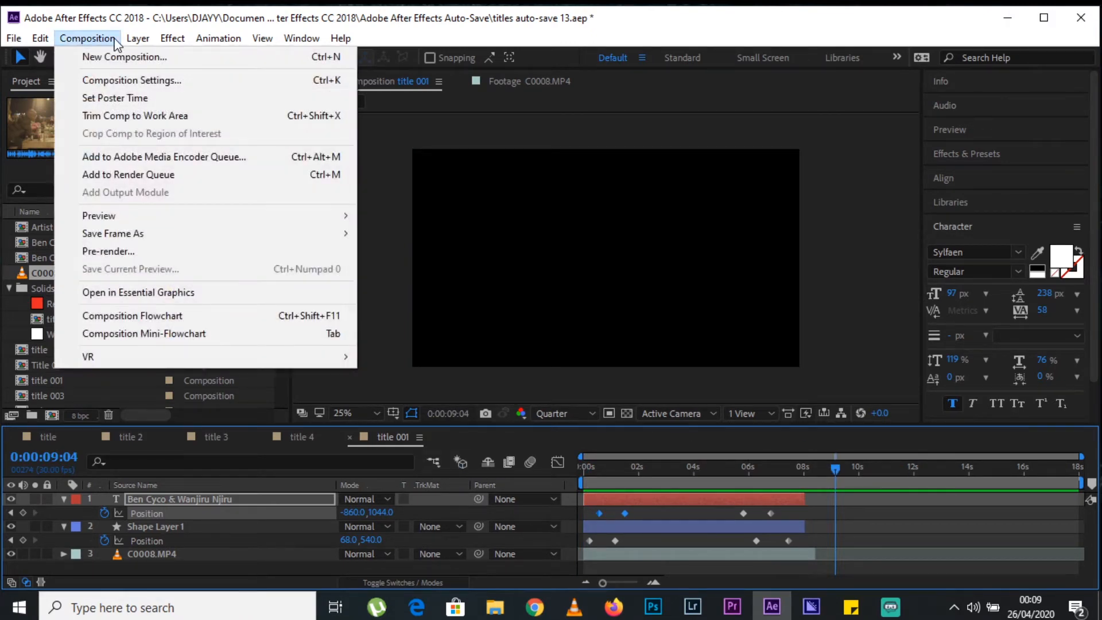
left_click(119, 53)
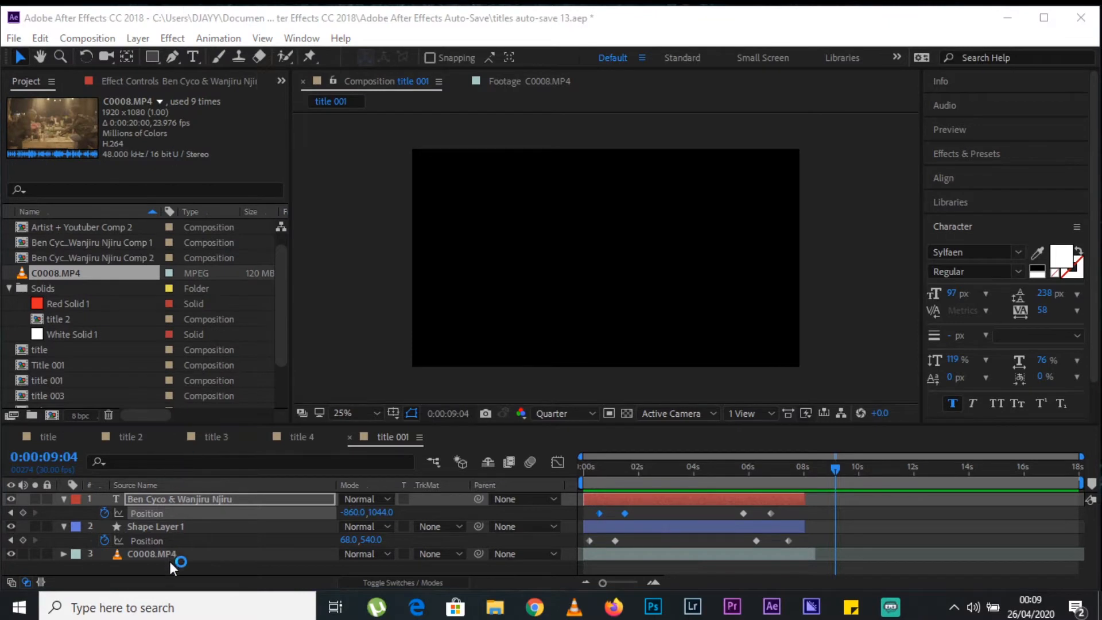
left_click(167, 526)
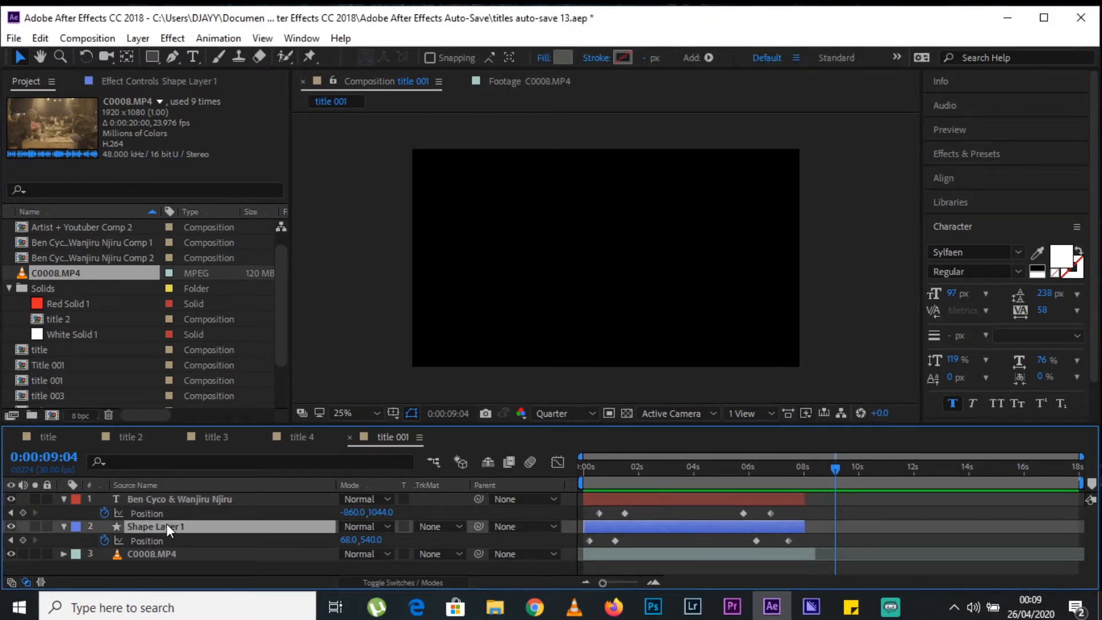
key("Delete")
left_click(582, 470)
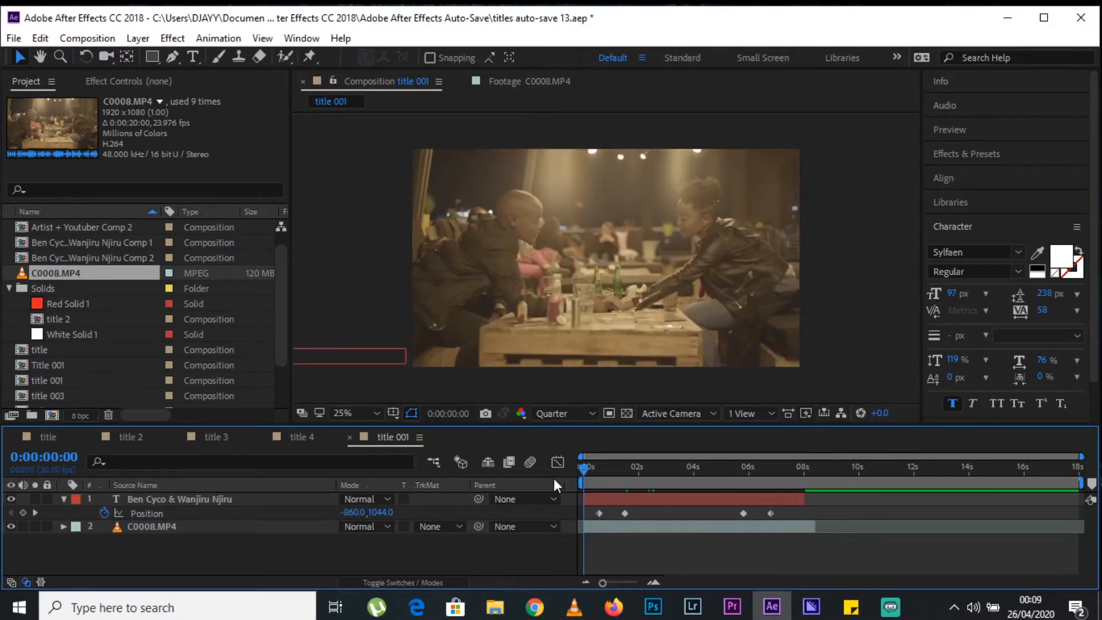
Remove the position keyframes from the name text layer, delete the layer, and return to the start of the timeline.
left_click(104, 513)
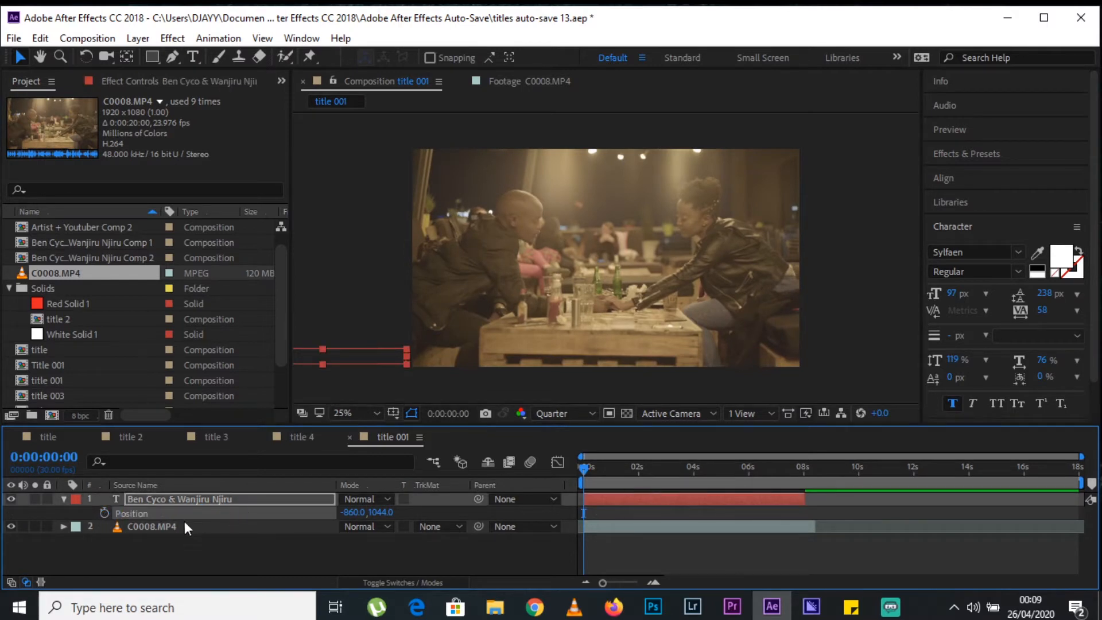
left_click(186, 501)
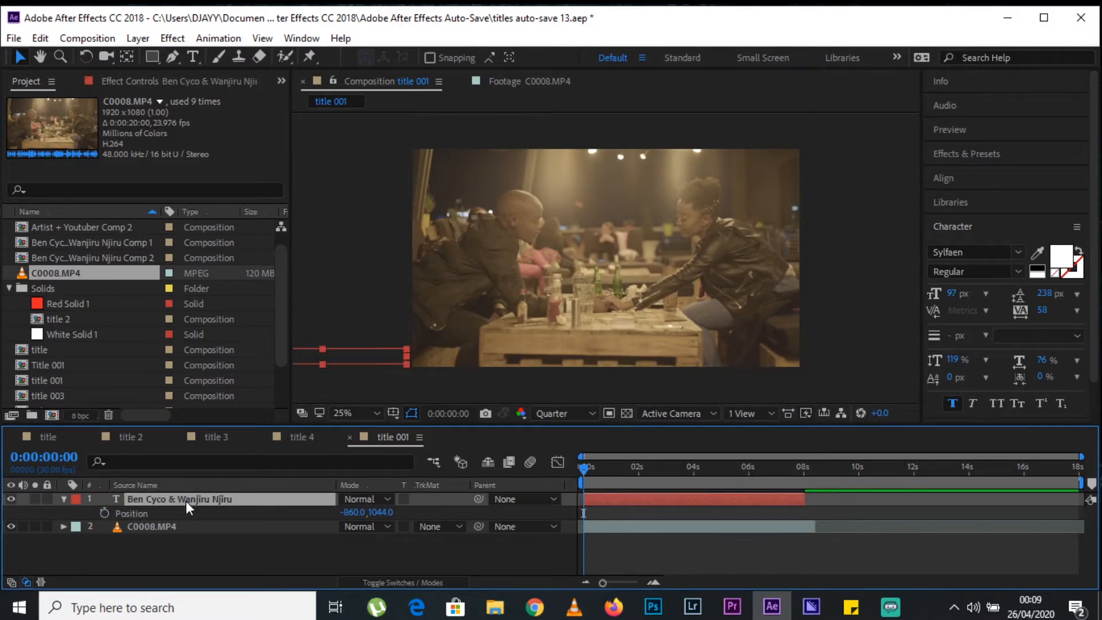
key("Delete")
left_click_drag(732, 466, 550, 478)
Add a new text layer with the couple's full names joined by "&" in the lower-left area of the frame.
left_click(194, 57)
left_click(428, 343)
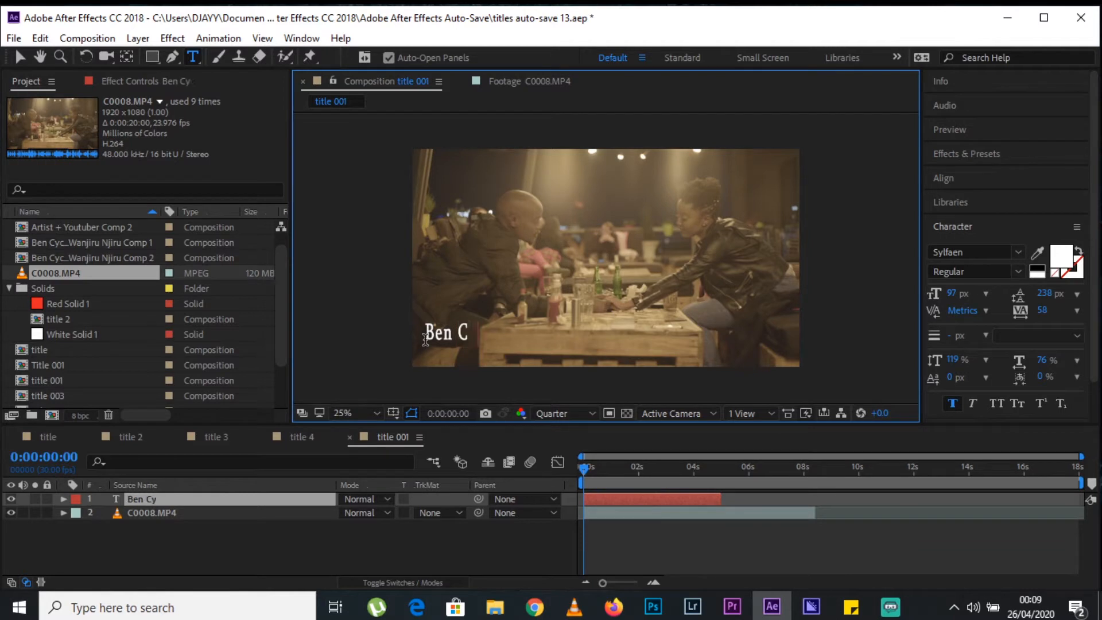
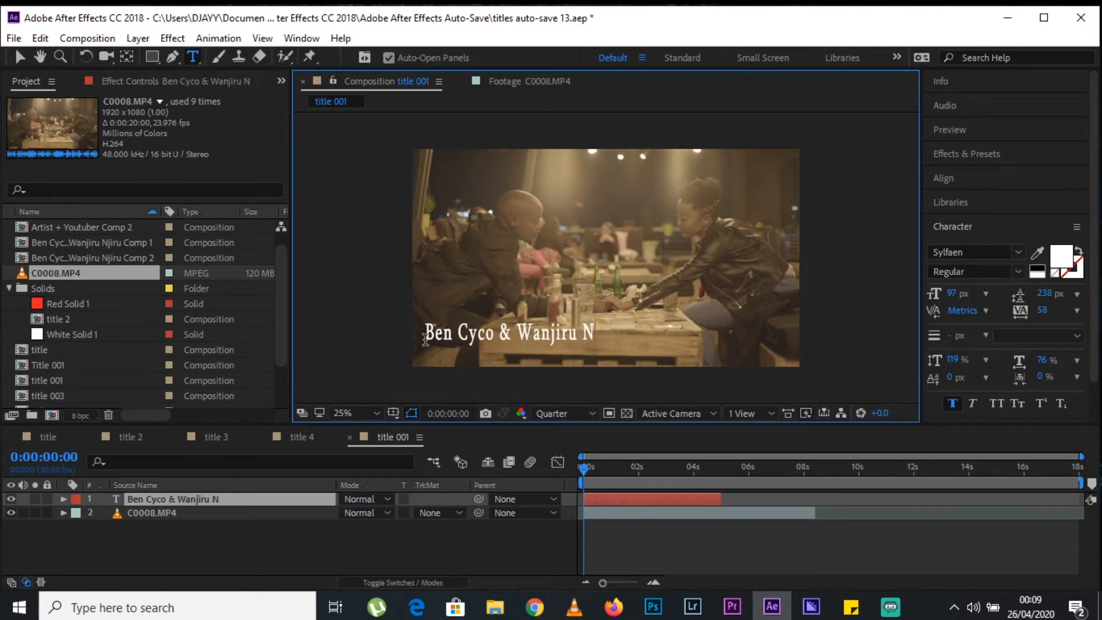
Reduce the tracking of the new name text to 25.
left_click(20, 56)
left_click(623, 325)
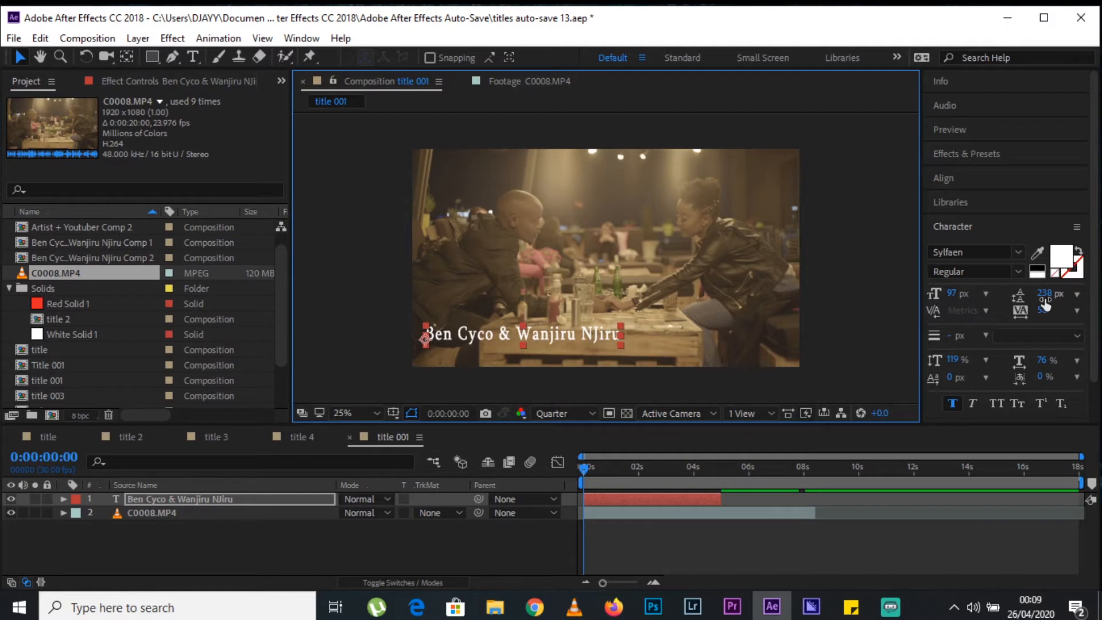
left_click_drag(1043, 310, 1021, 312)
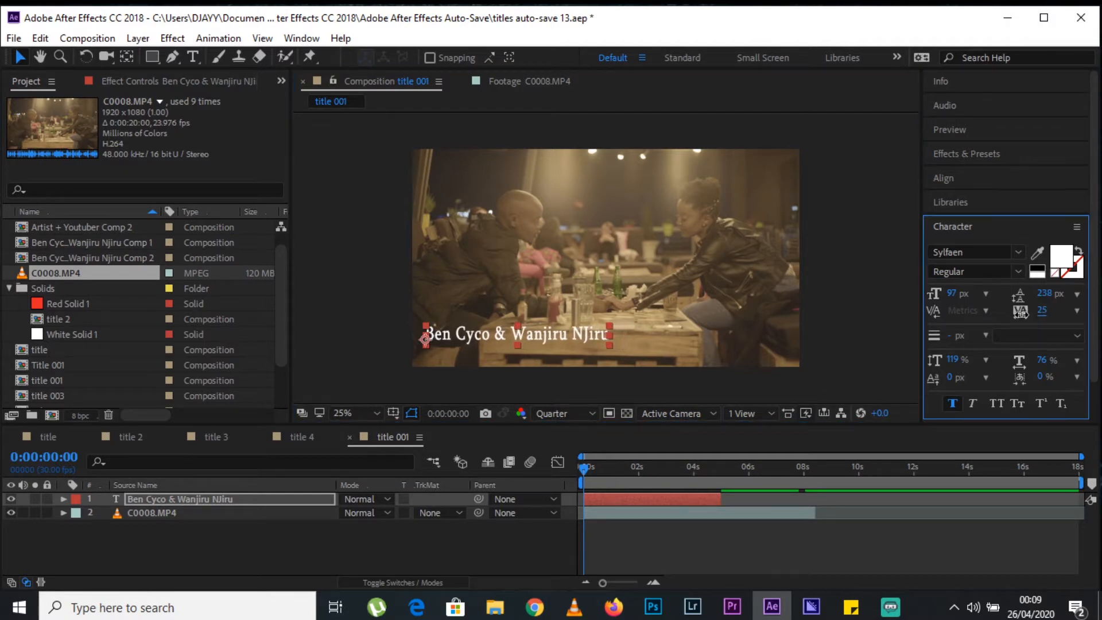
Correct the second surname in the title text by replacing its capital J with a lowercase j.
double_click(239, 499)
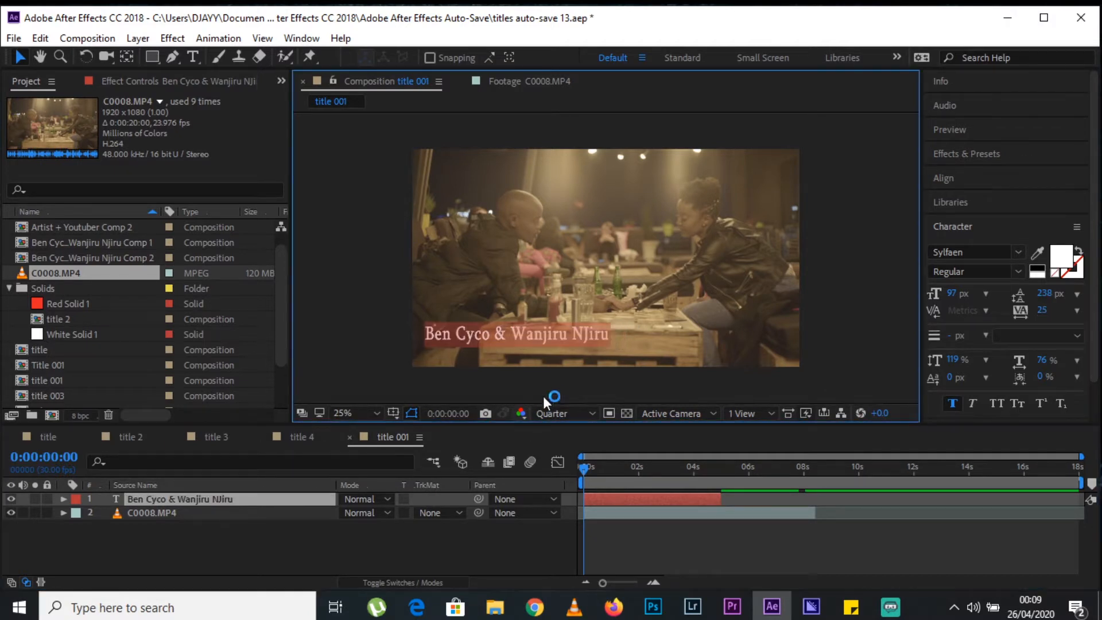
left_click(591, 337)
key("BackSpace")
type("j")
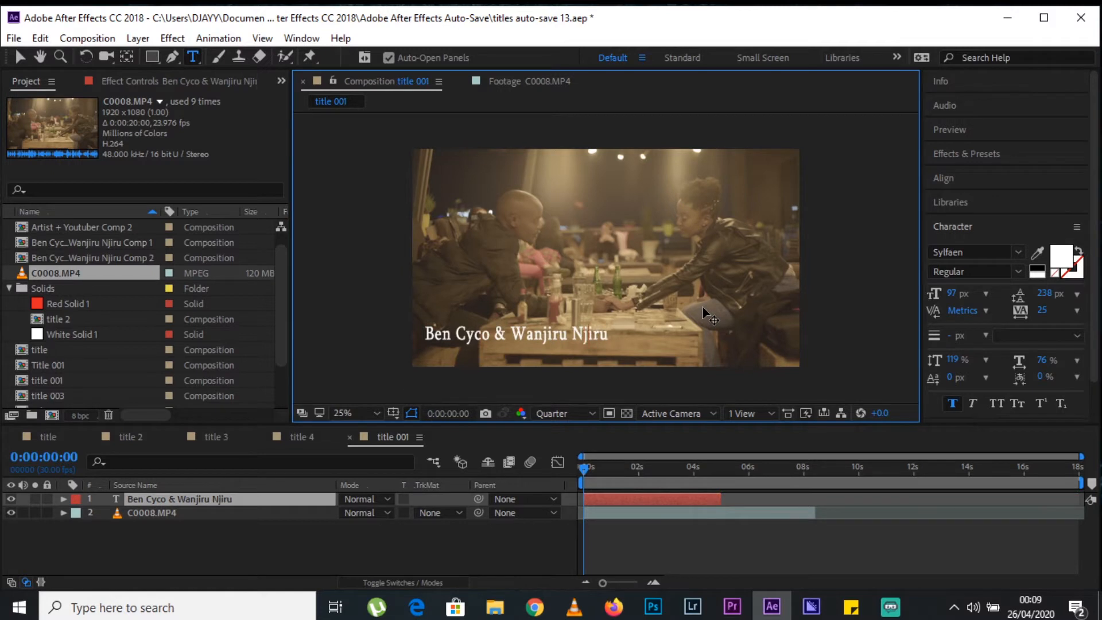
left_click(20, 56)
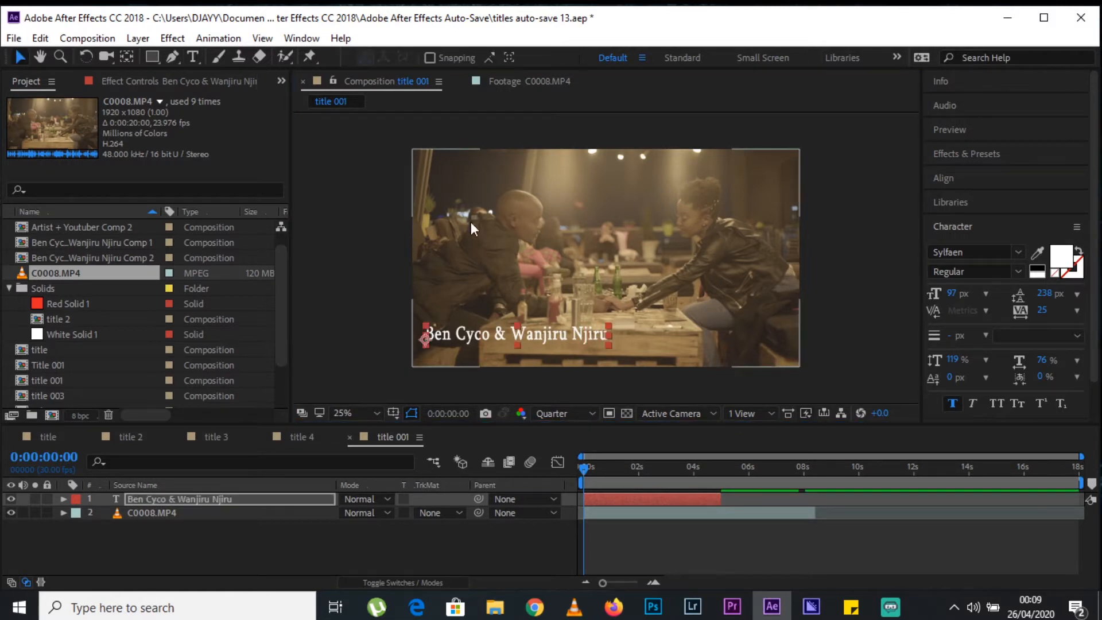
Move the name text down near the frame's lower-left corner and set its font size to 85 px.
left_click(560, 336)
left_click_drag(557, 336, 500, 356)
left_click(516, 539)
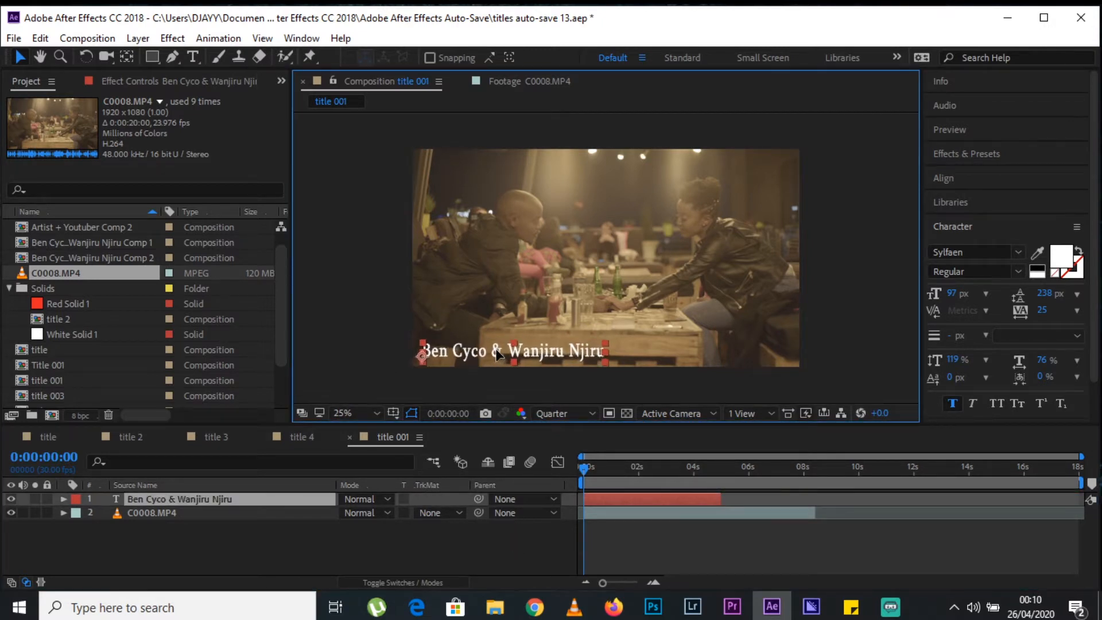
left_click_drag(952, 294, 938, 296)
left_click(539, 347)
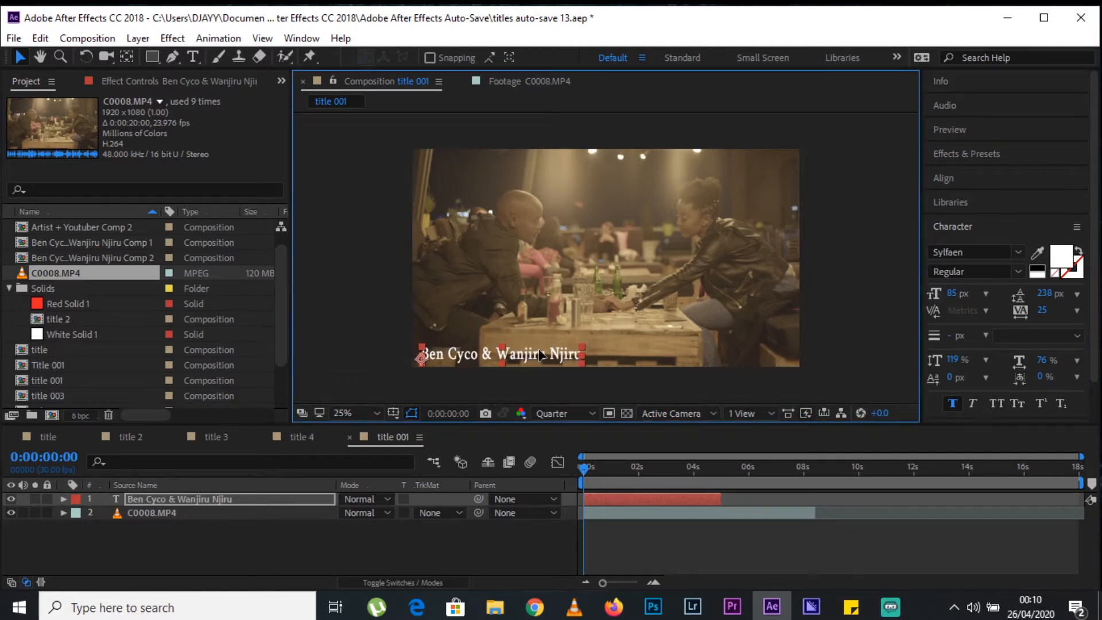
left_click(456, 531)
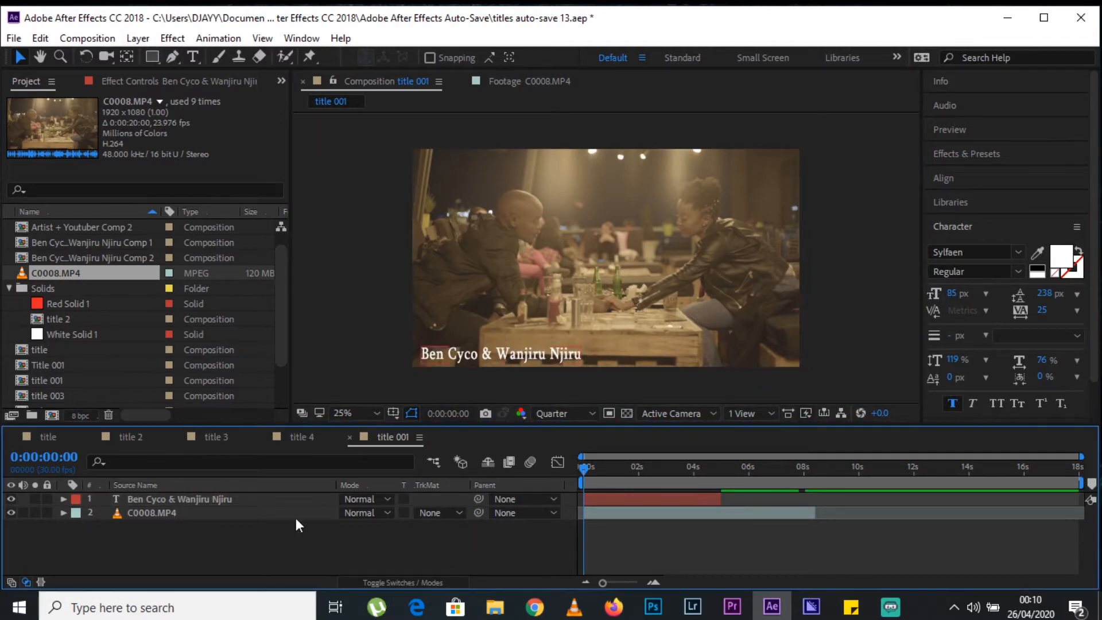
Draw two grey rectangles over the name text on separate shape layers, the second slightly shorter in height than the first.
left_click(154, 59)
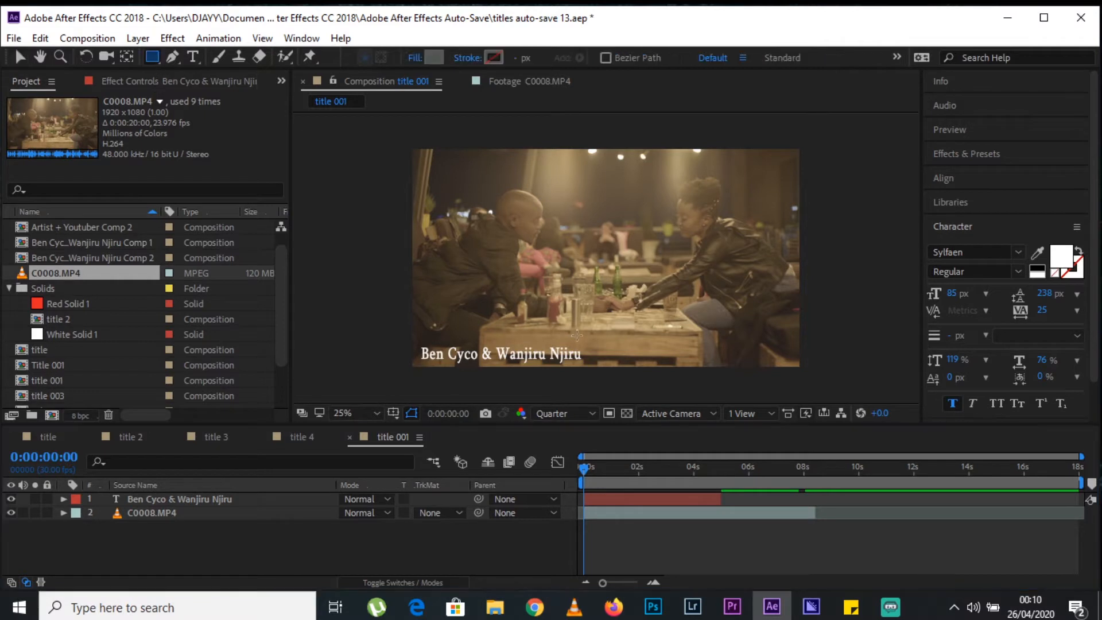
left_click_drag(588, 342, 416, 364)
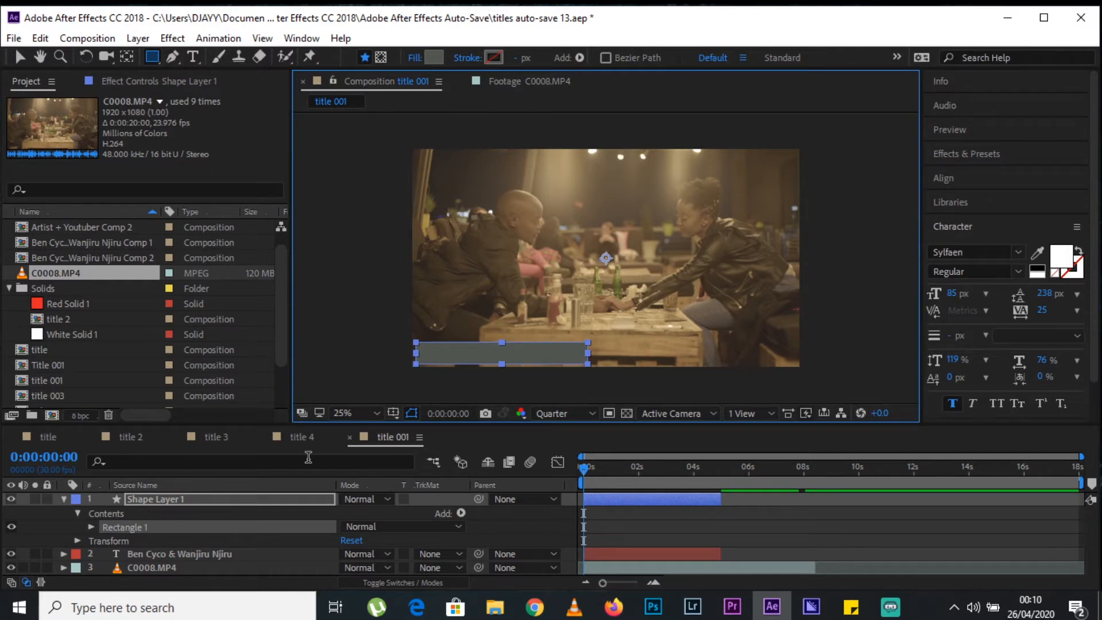
left_click(247, 561)
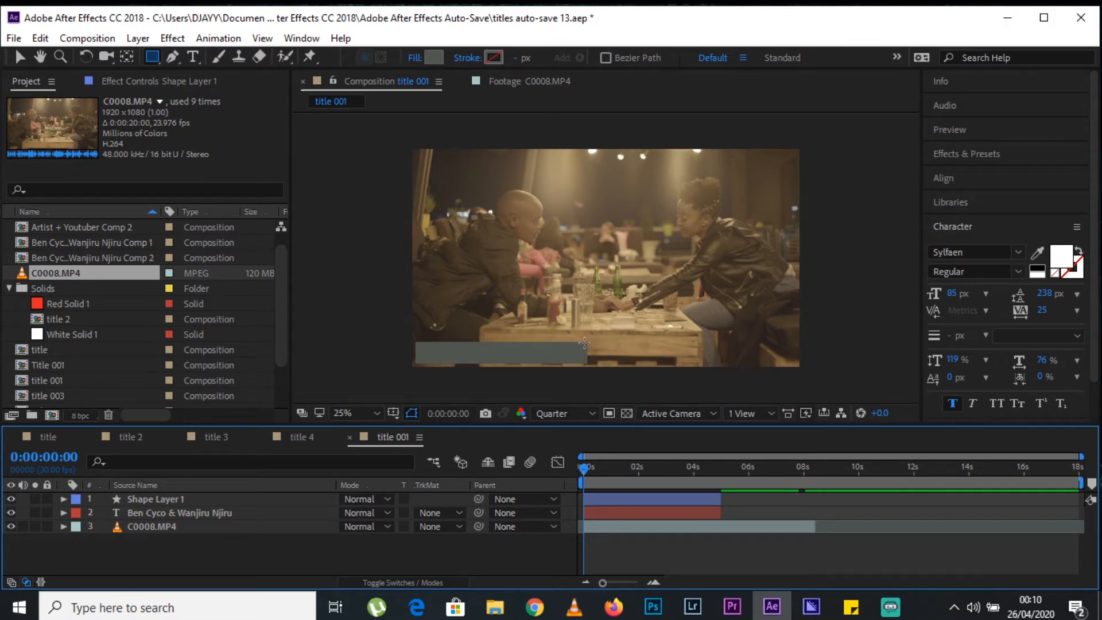
mouse_move(587, 344)
left_mouse_down()
mouse_move(539, 357)
mouse_move(417, 360)
left_mouse_up()
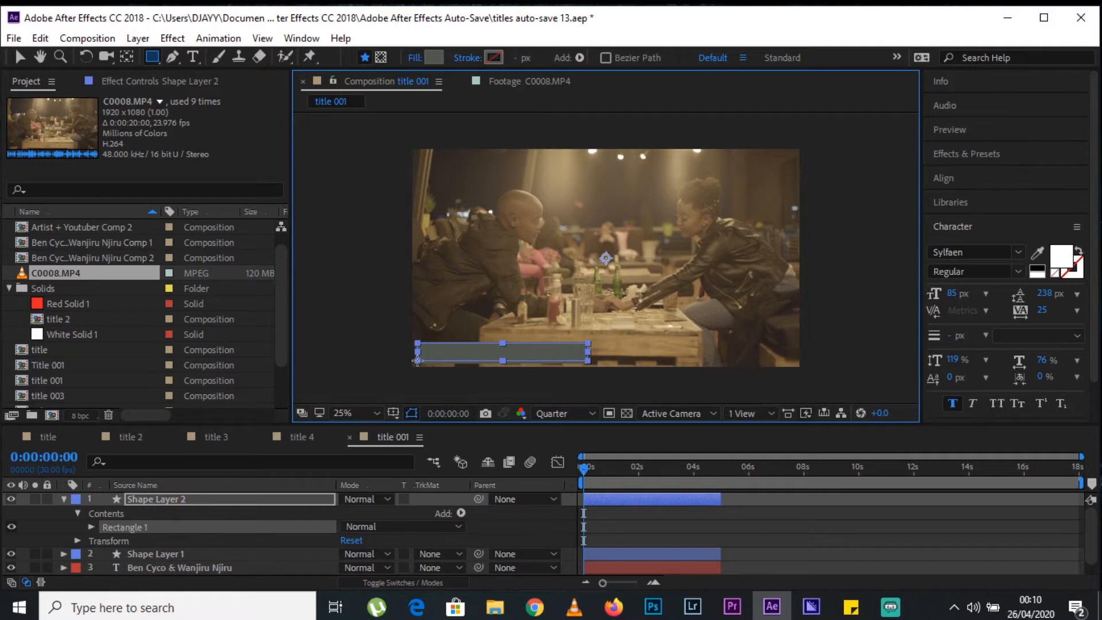
Copy the colour code A62751 from the sticky note and apply it as the second rectangle's fill.
left_click(851, 607)
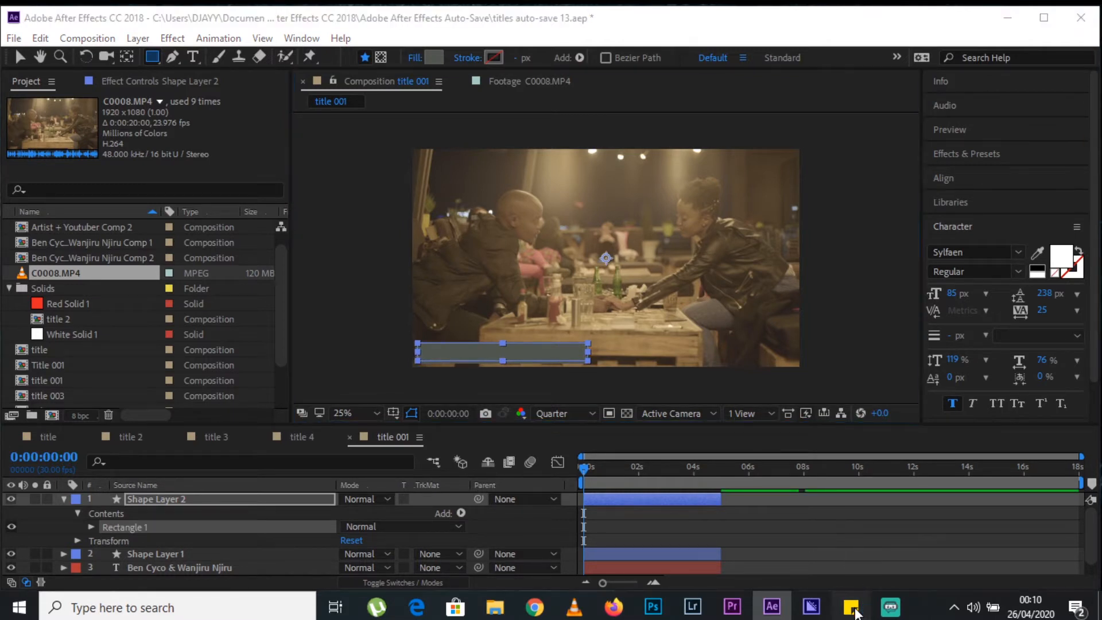
double_click(862, 183)
key("ctrl+c")
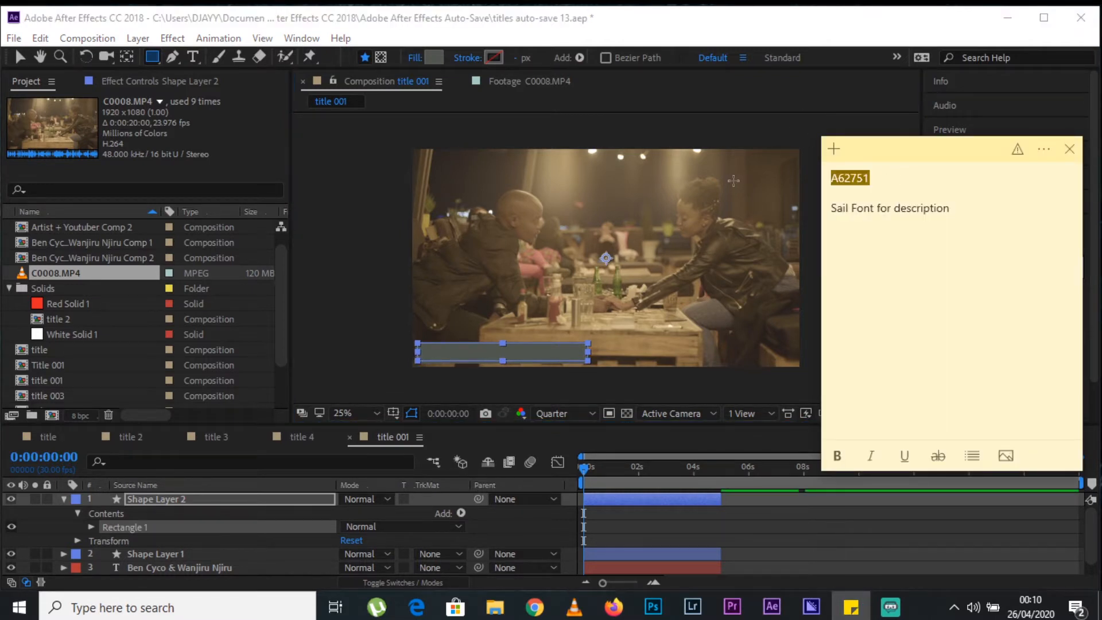
left_click(429, 60)
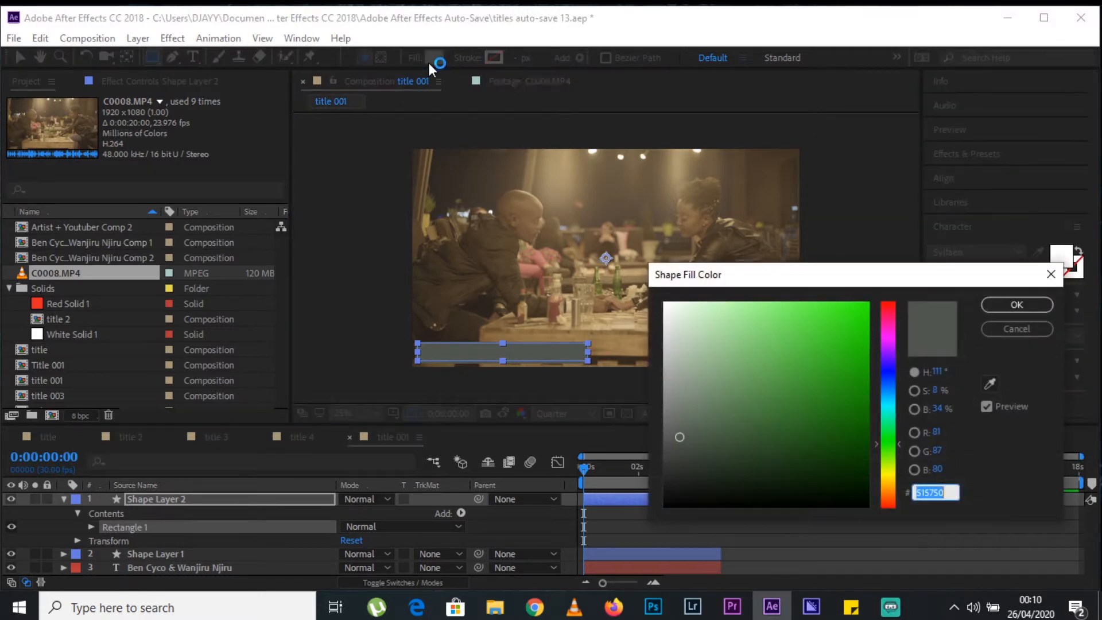
key("ctrl+v")
key("Return")
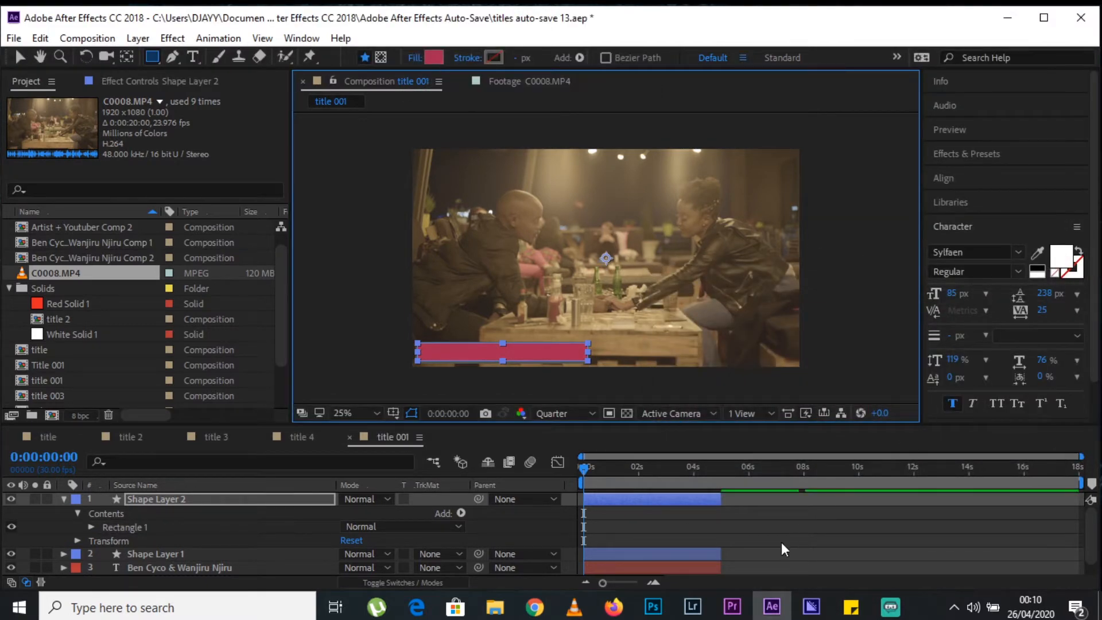
left_click(782, 544)
Collapse Shape Layer 2 and move the name text layer above both shape layers.
left_click(185, 499)
key("u")
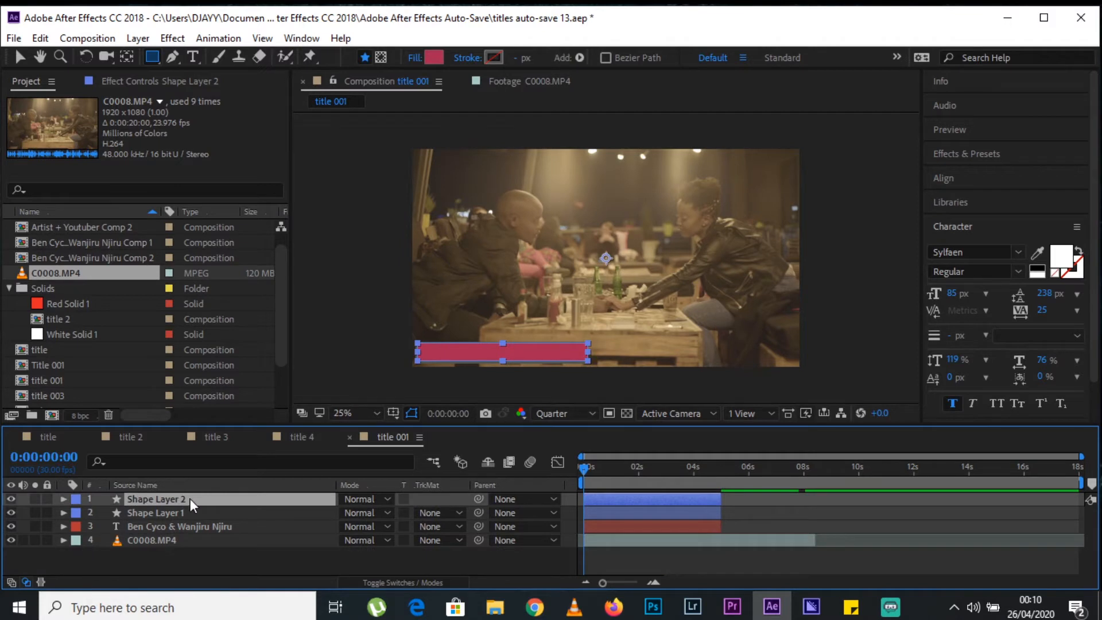
left_click_drag(187, 526, 191, 495)
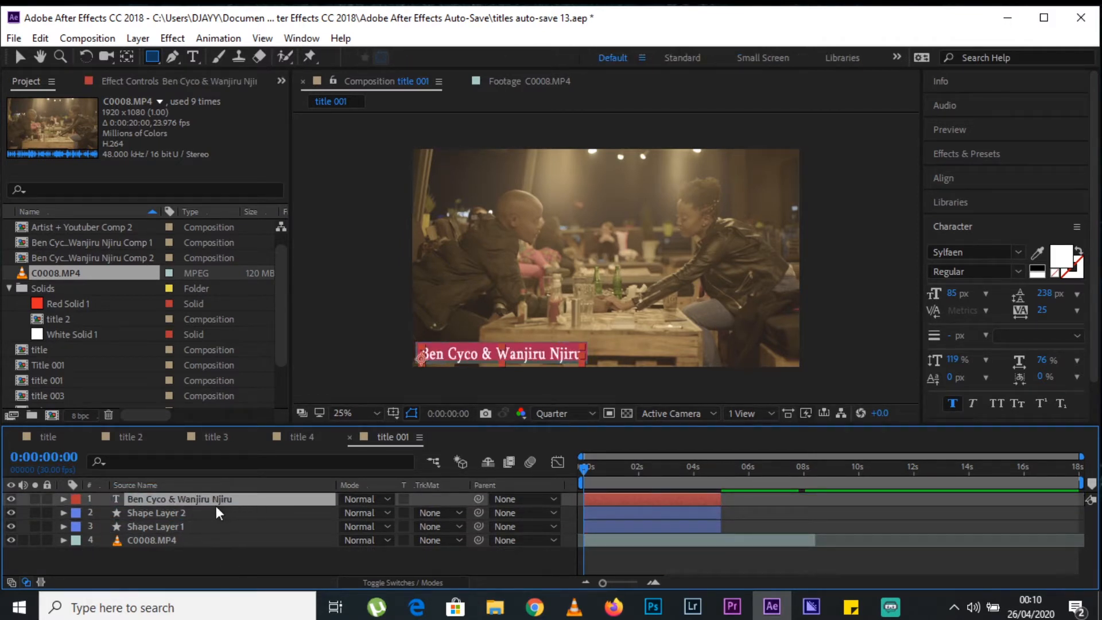
Resize the grey rectangle on Shape Layer 1 to a scale of 102.2, 96.9%, extending it to the frame's left edge.
left_click(177, 526)
key("period")
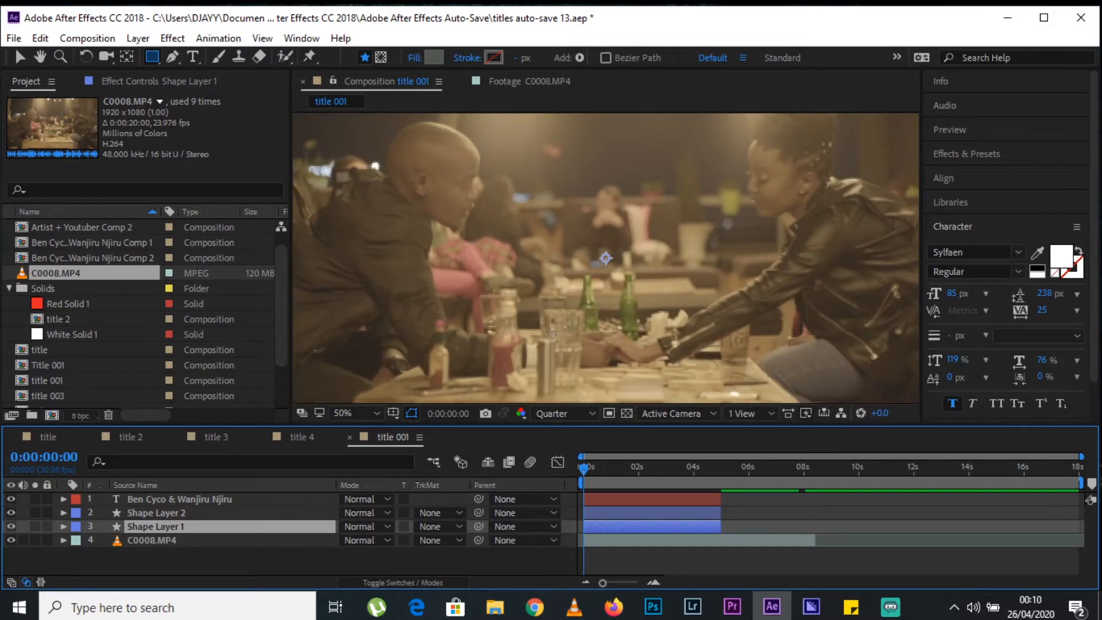
key("h")
left_click_drag(461, 338, 570, 201)
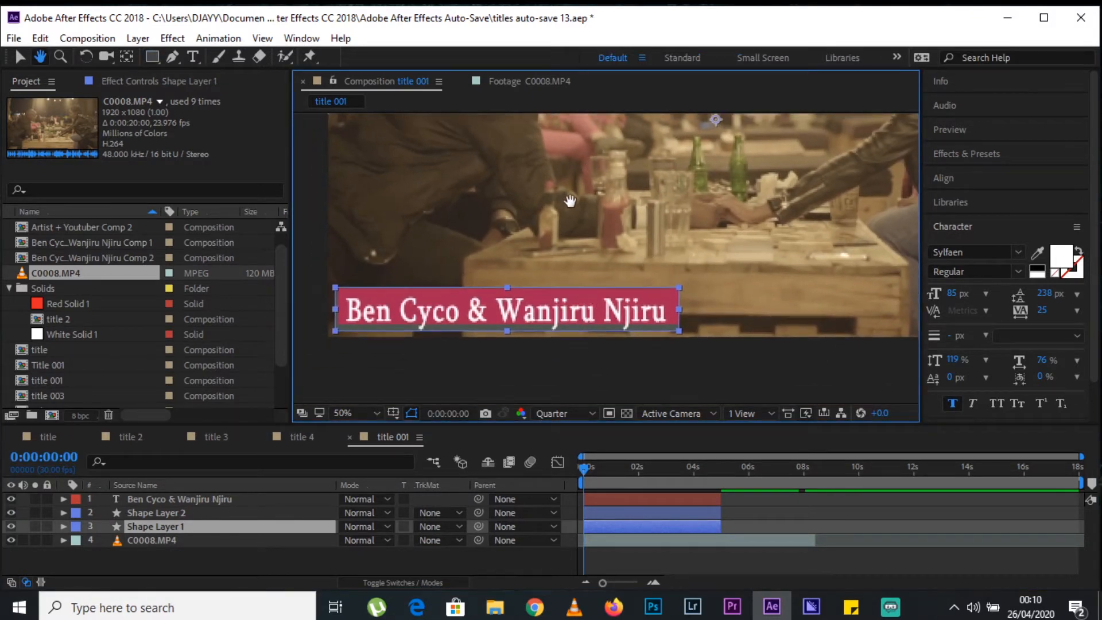
key("v")
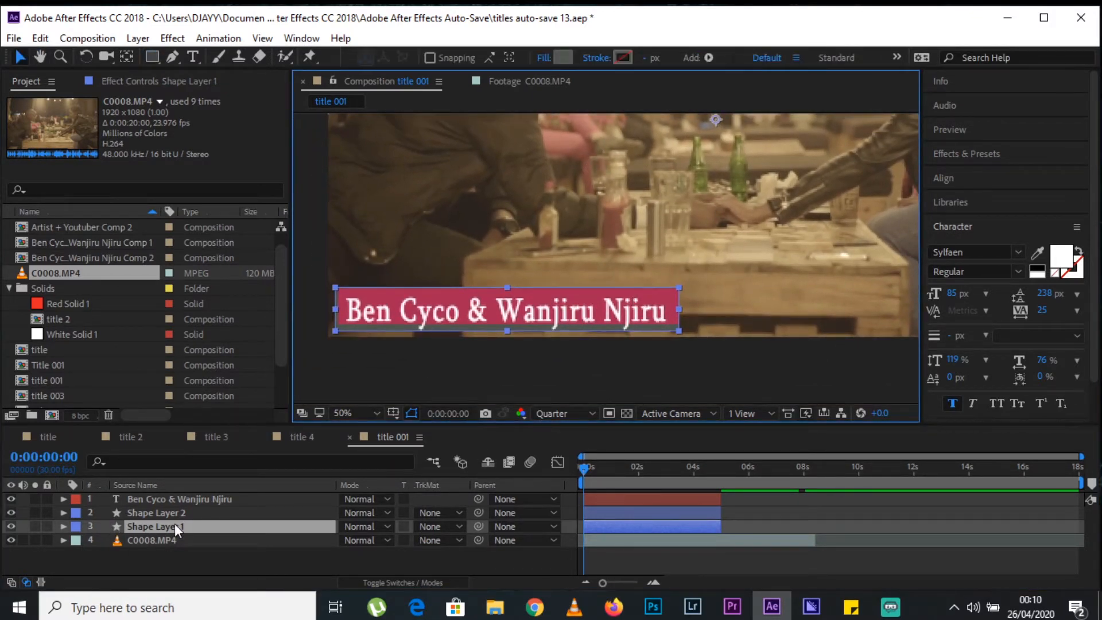
left_click_drag(680, 329, 679, 323)
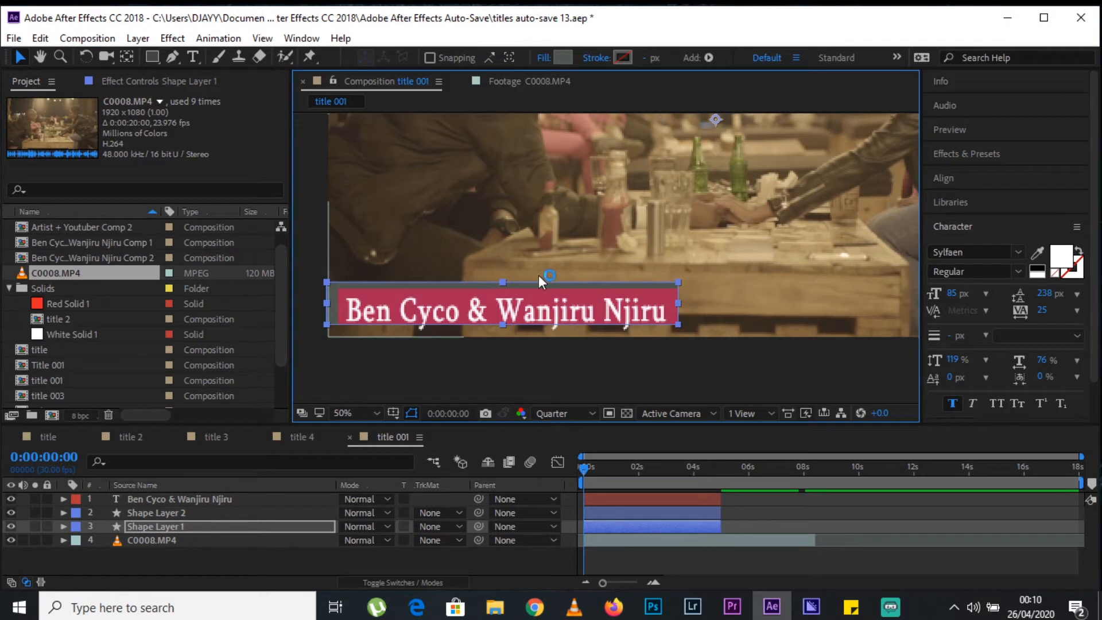
key("comma")
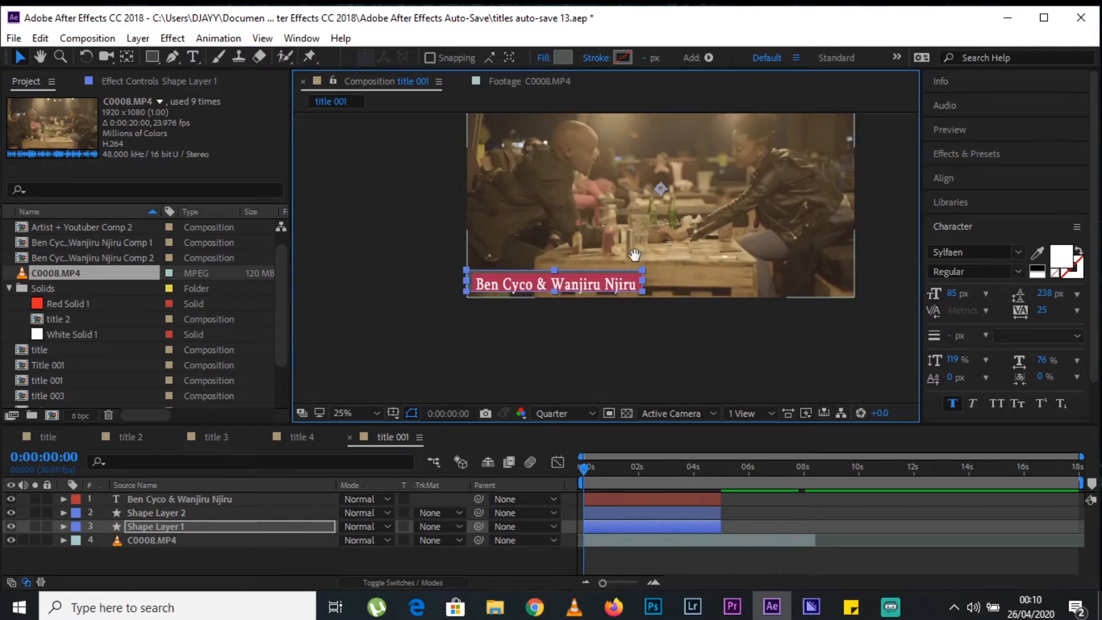
key("h")
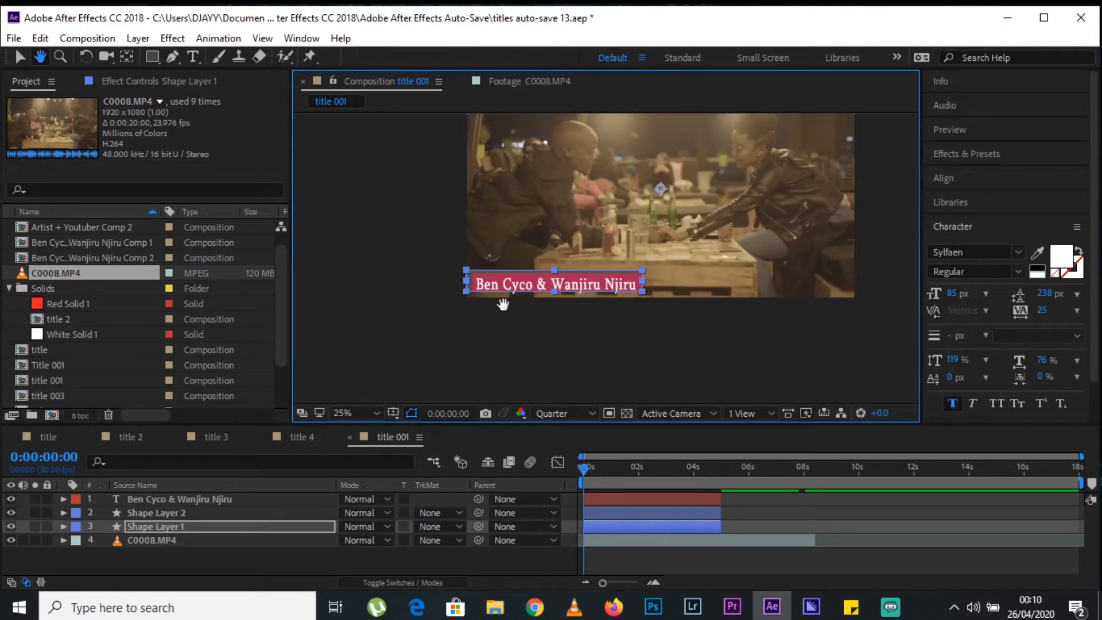
key("v")
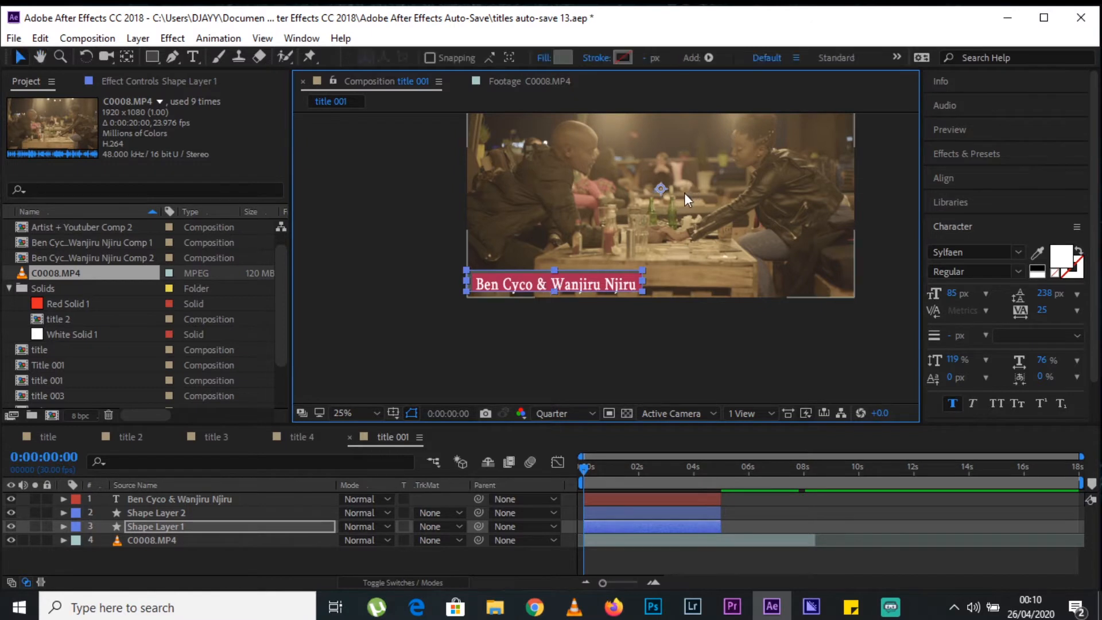
Try reducing the scale of Shape Layer 1 and undo the change.
key("s")
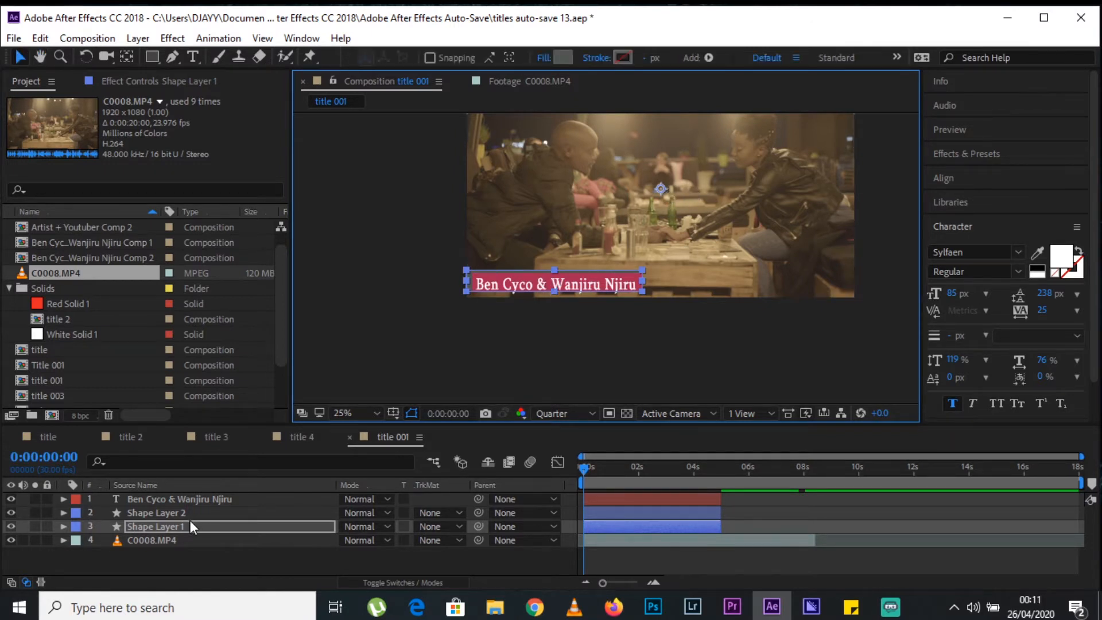
mouse_move(366, 541)
left_mouse_down()
mouse_move(317, 535)
mouse_move(349, 535)
left_mouse_up()
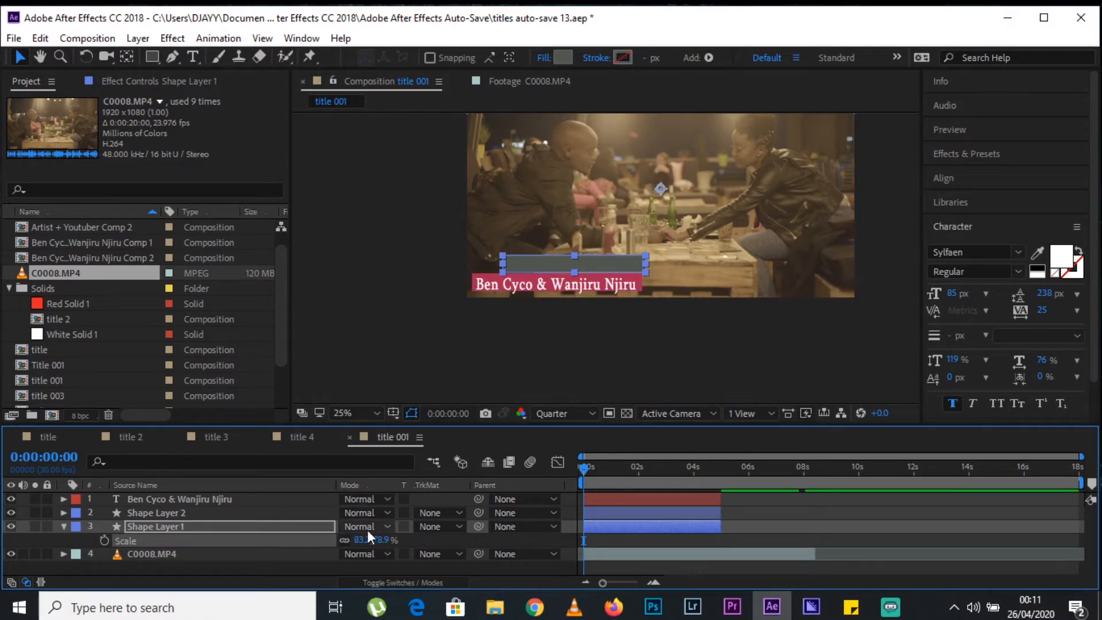
key("ctrl+z")
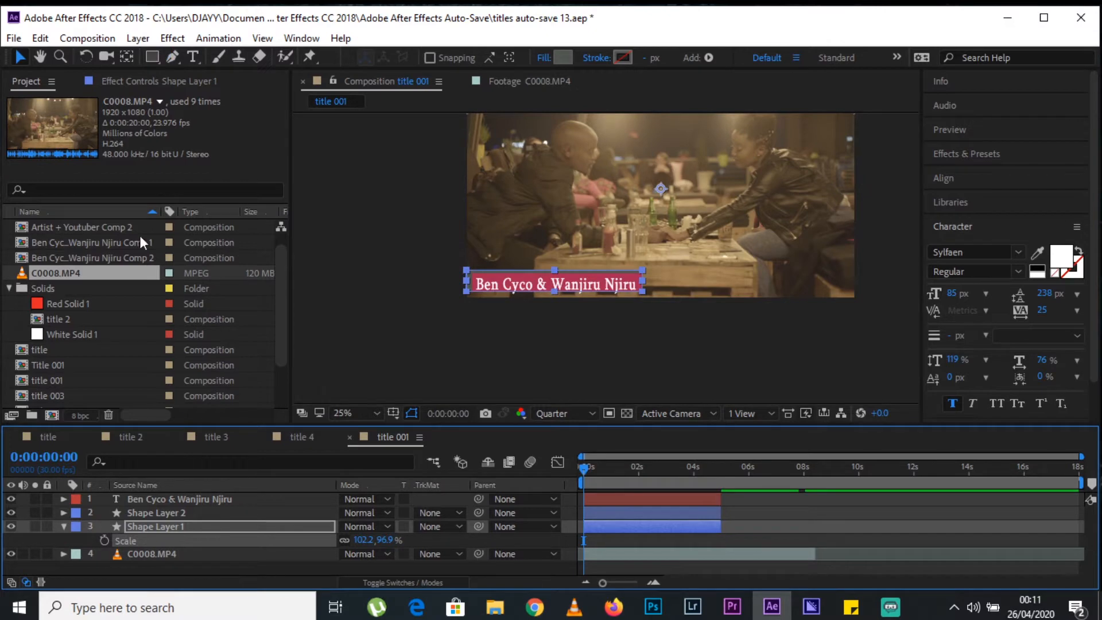
Center the anchor point of Shape Layer 1 in its layer content.
left_click(163, 529)
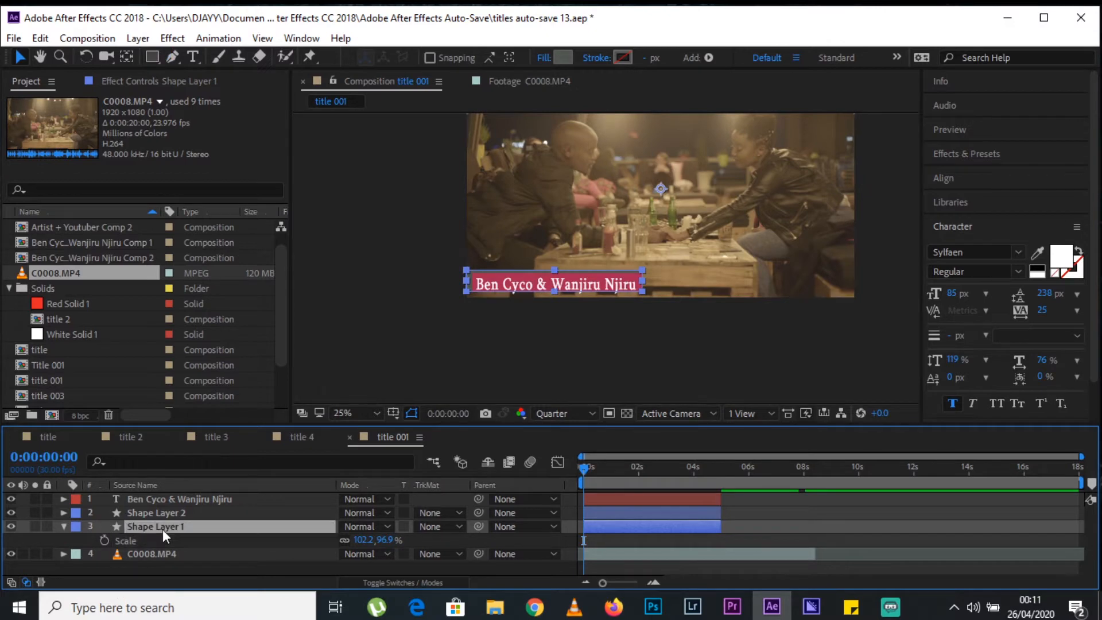
left_click(139, 38)
mouse_move(325, 213)
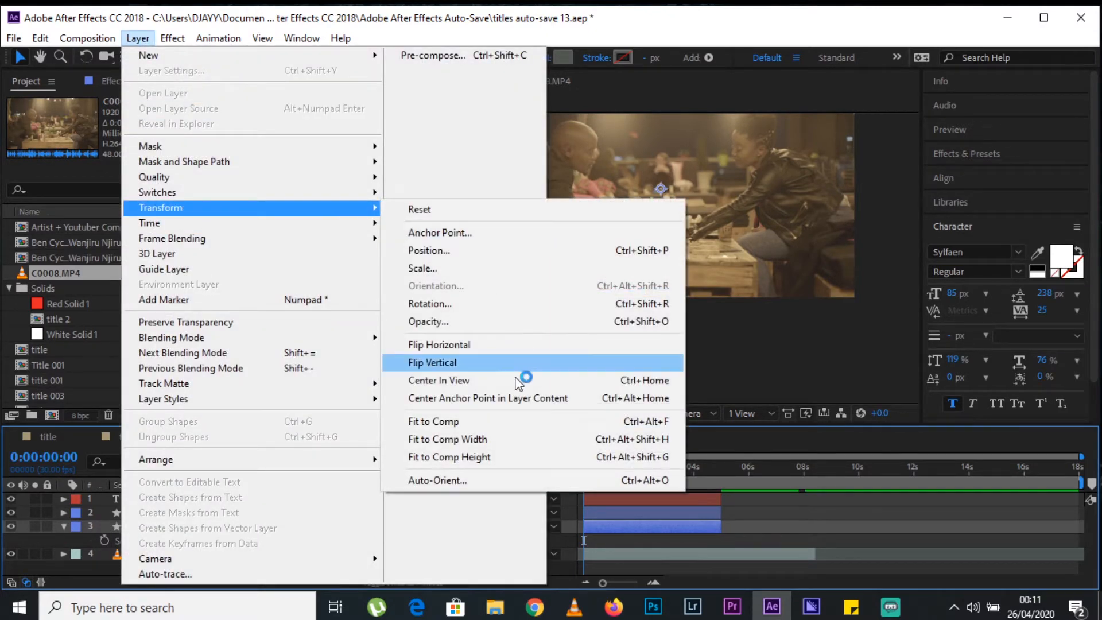
left_click(522, 463)
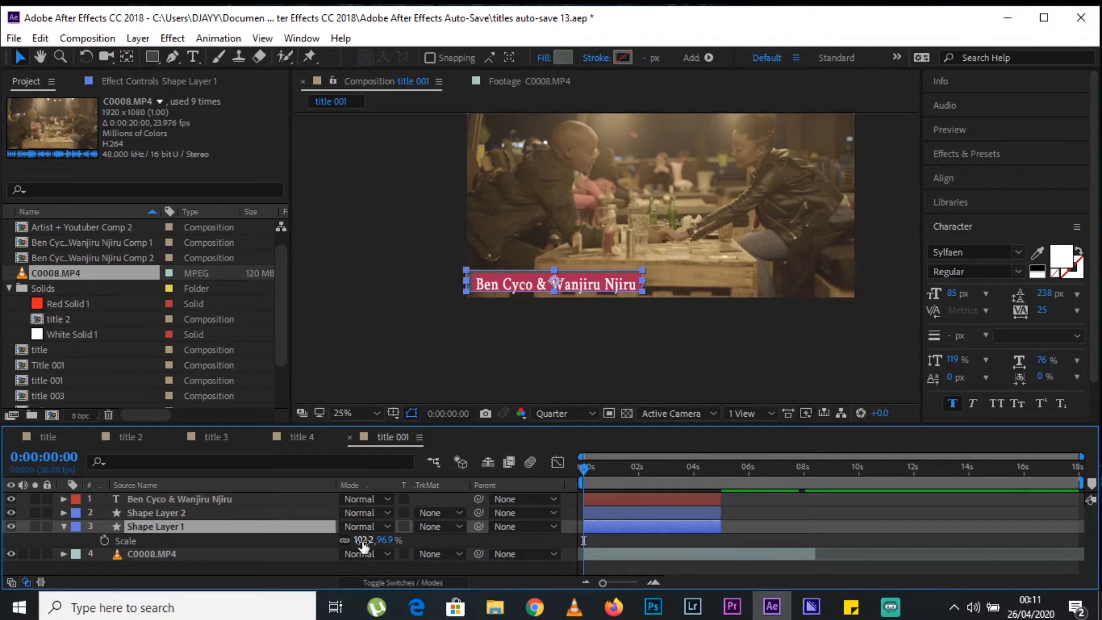
Resize the grey rectangle on Shape Layer 1 to a scale of 97.8, 76.5%, align it with the crimson rectangle, and collapse the layer.
mouse_move(362, 541)
left_mouse_down()
mouse_move(320, 532)
mouse_move(353, 530)
left_mouse_up()
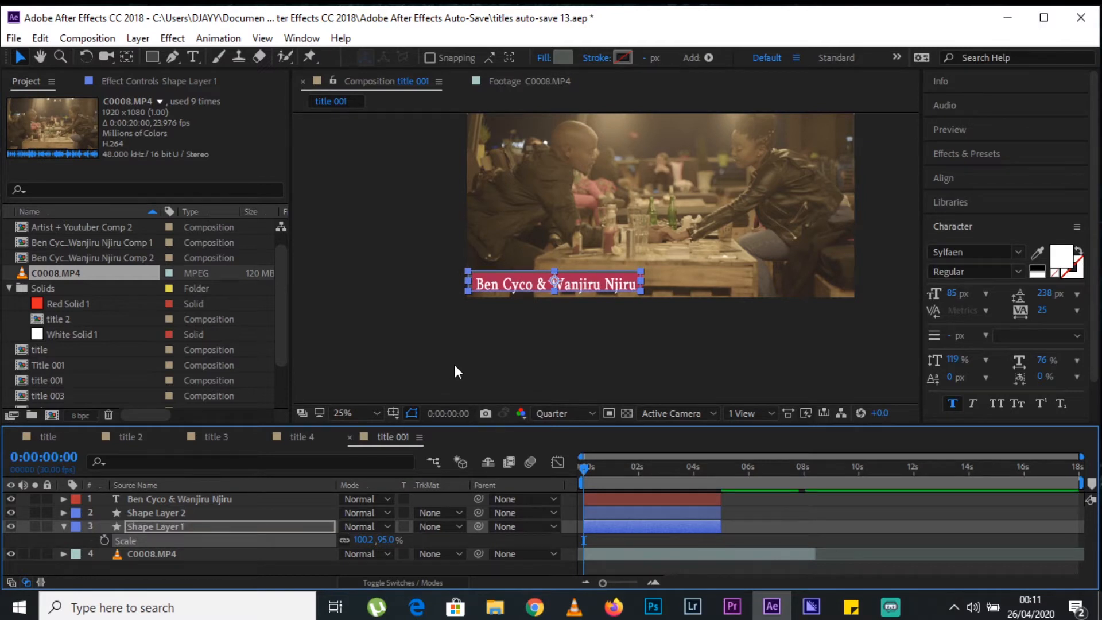
key("period")
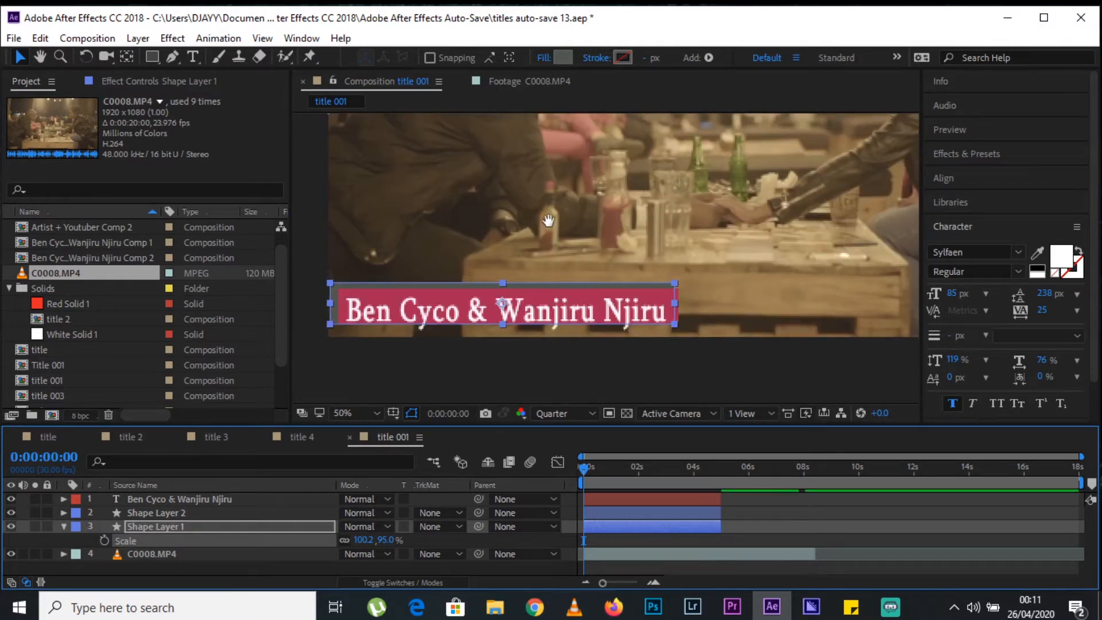
key("space")
left_click_drag(550, 221, 620, 201)
left_click(212, 526)
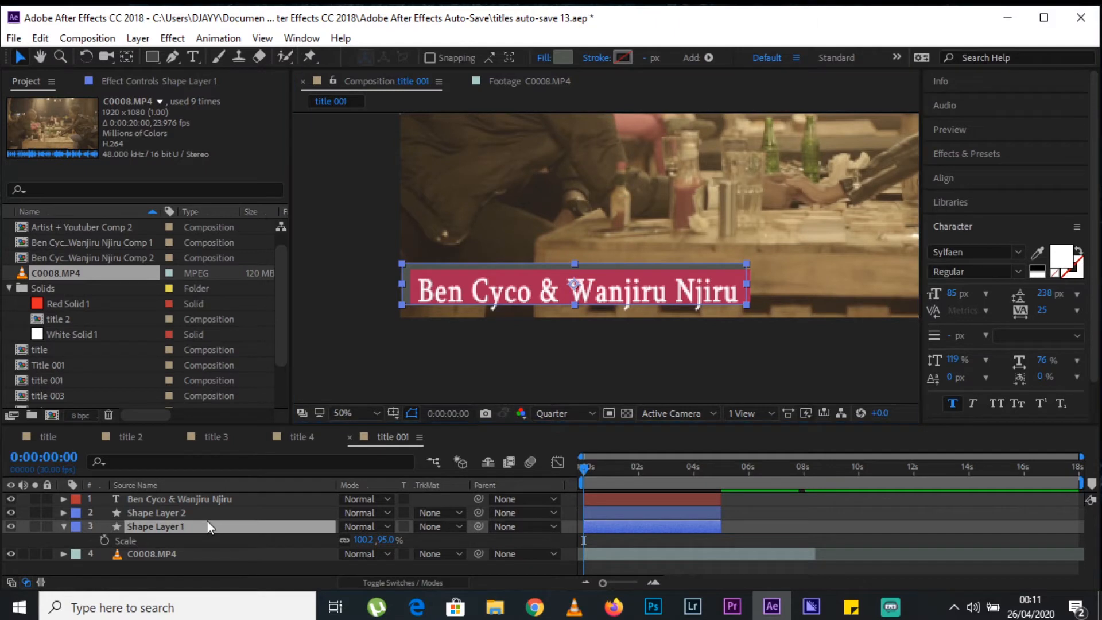
left_click_drag(747, 263, 727, 285)
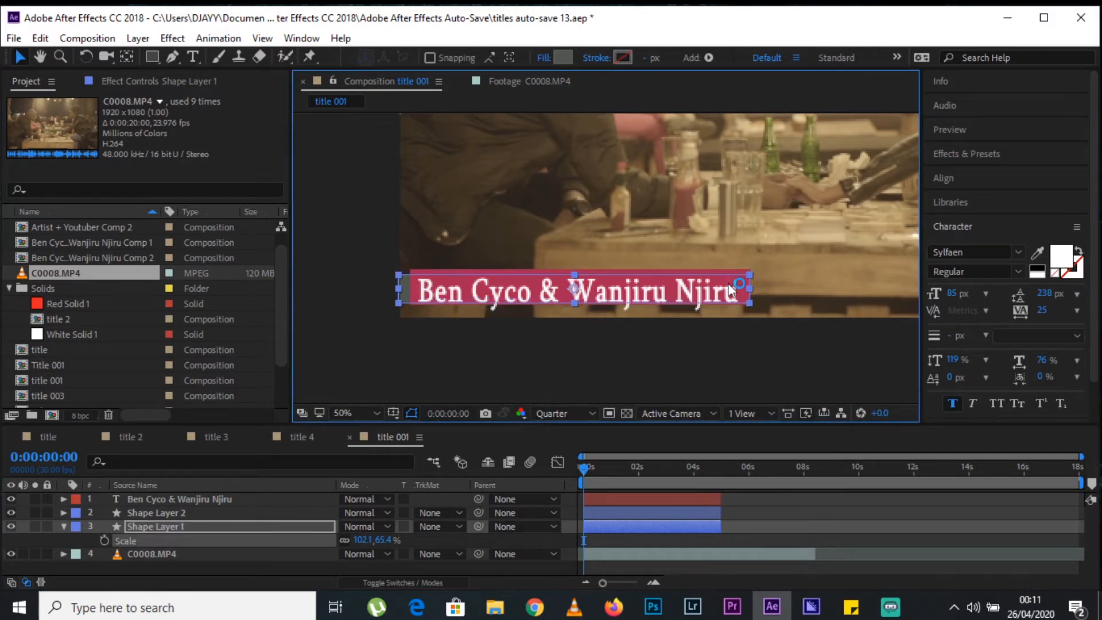
left_click_drag(398, 277, 404, 275)
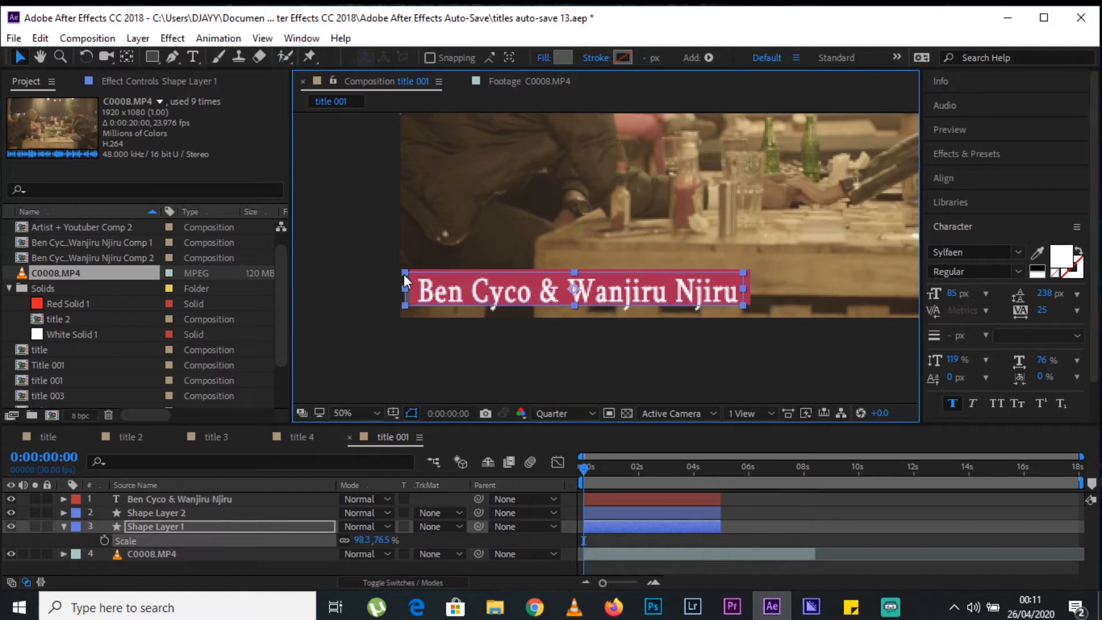
left_click_drag(498, 276, 503, 273)
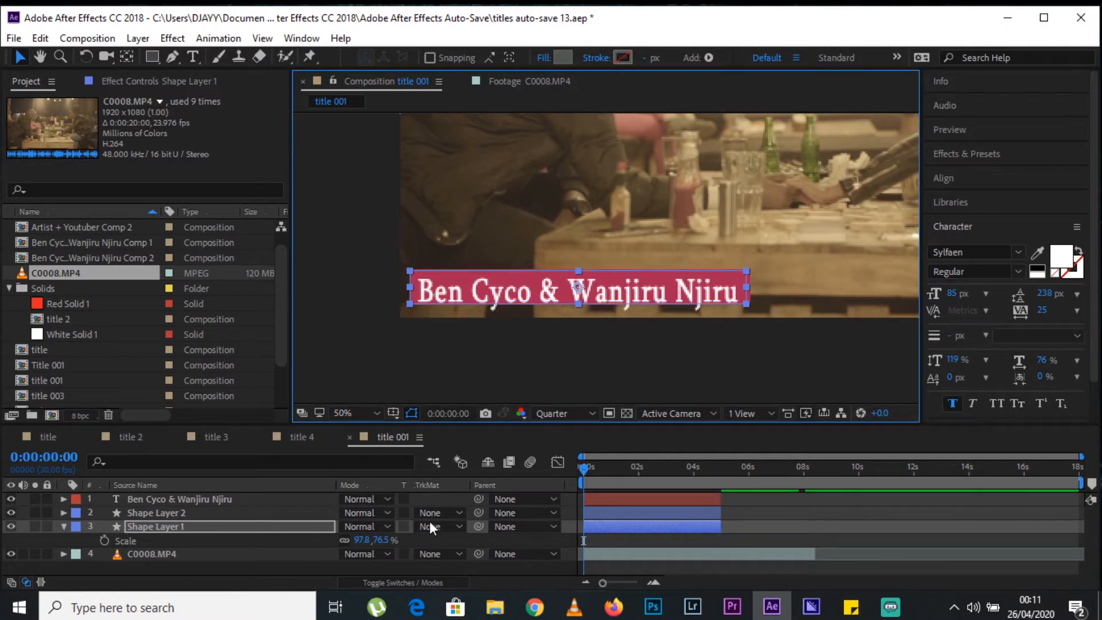
key("s")
left_click(505, 554)
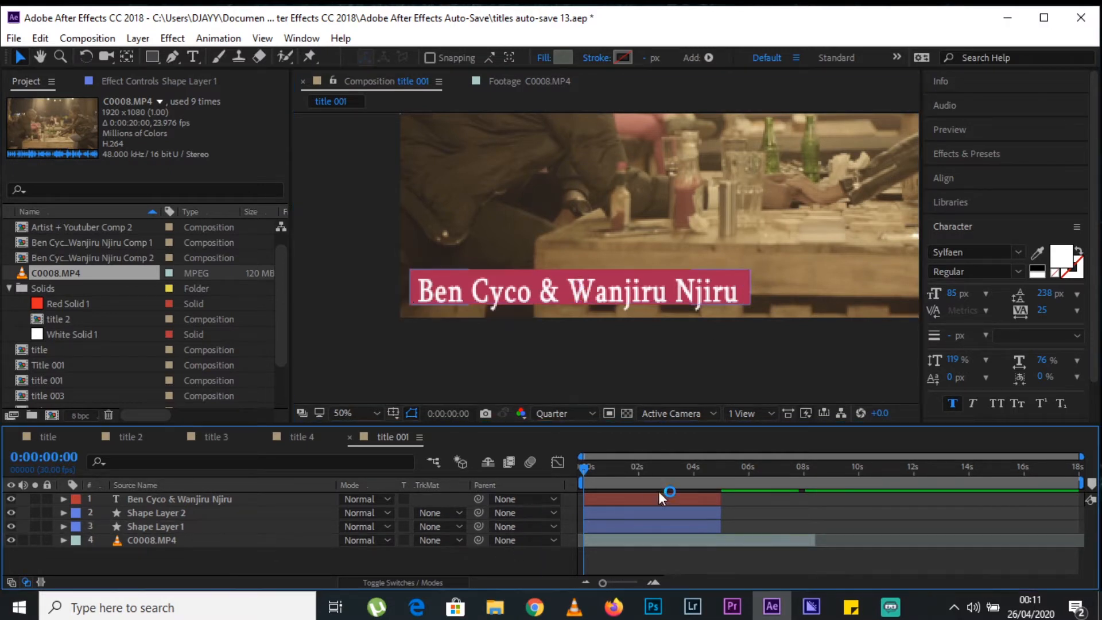
Set Position keyframes at 0:00:00:00 on the name text layer and both shape layers together.
left_click(587, 275)
key("comma")
key("comma")
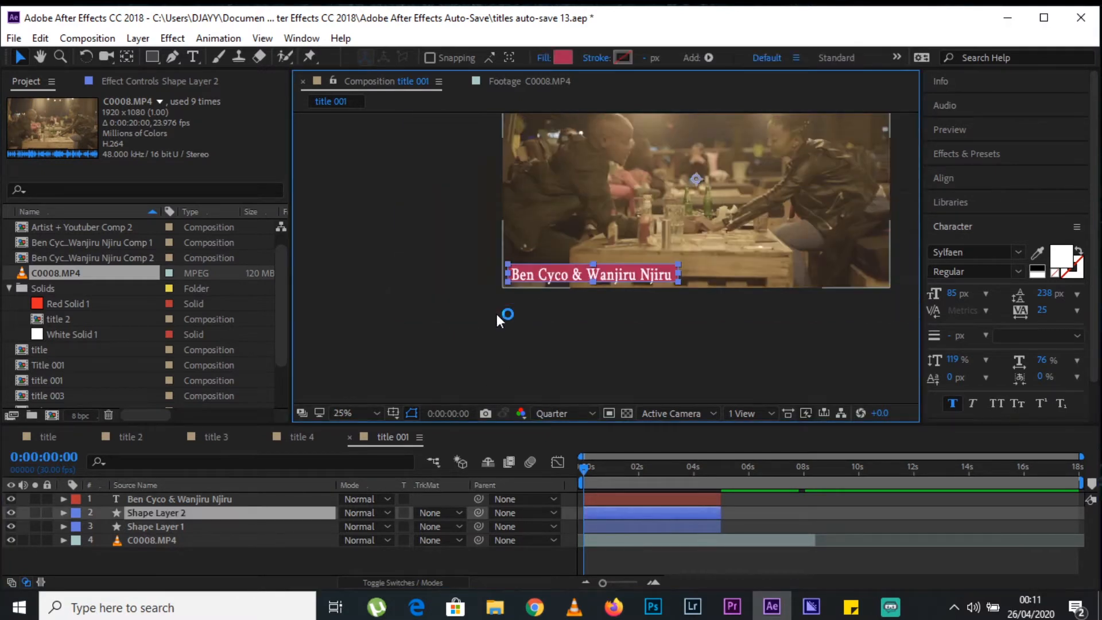
key("space")
left_click_drag(692, 193, 612, 271)
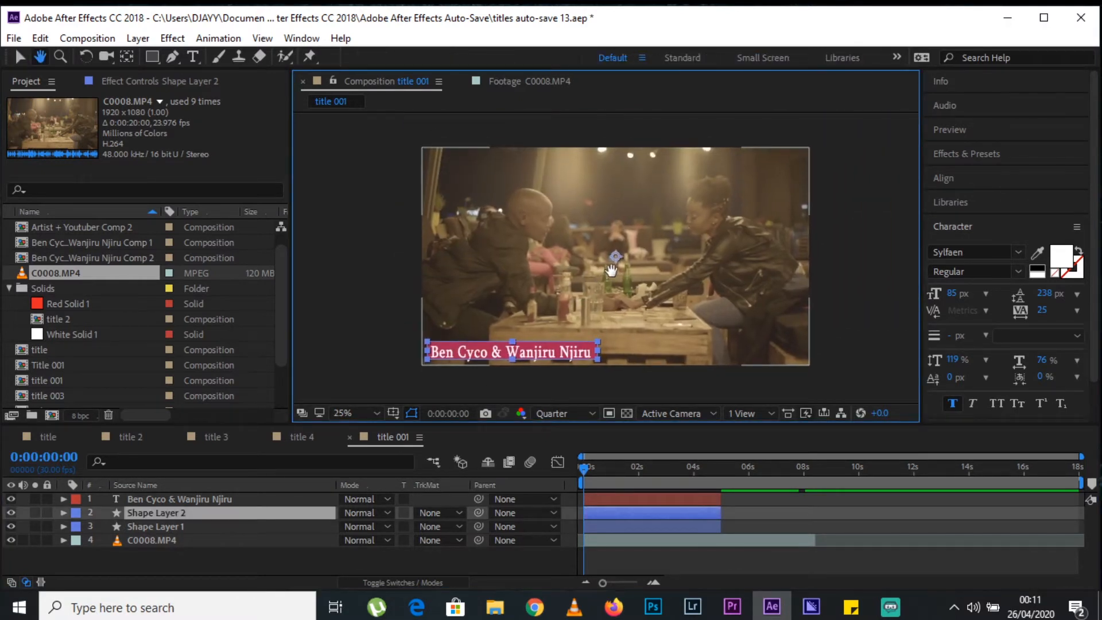
left_click_drag(621, 469, 492, 494)
left_click(169, 500, "ctrl")
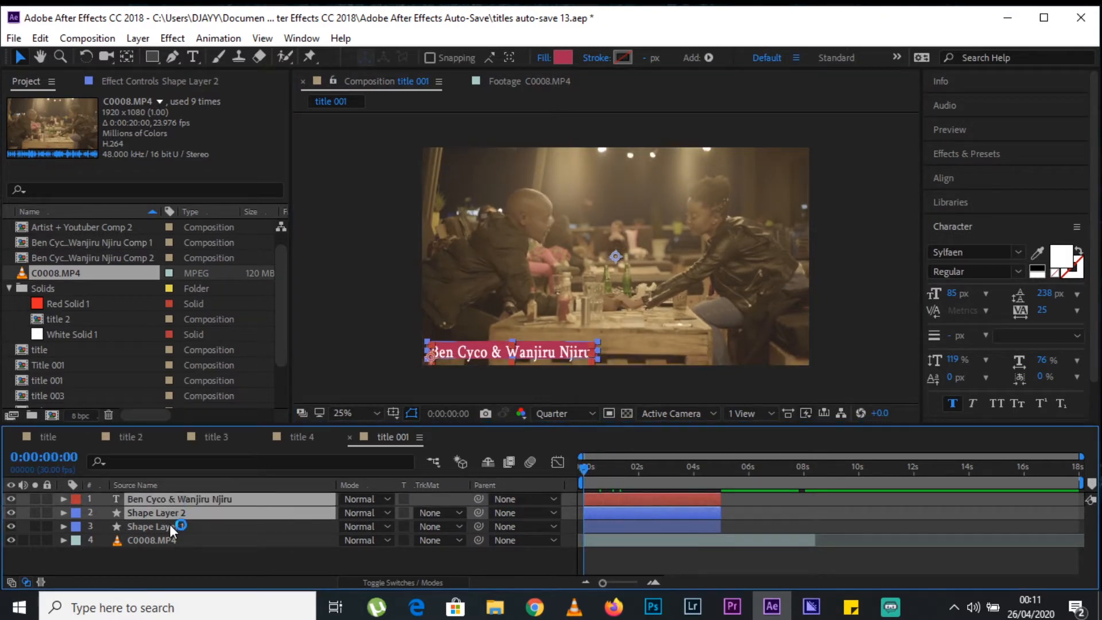
left_click(170, 526, "ctrl")
key("p")
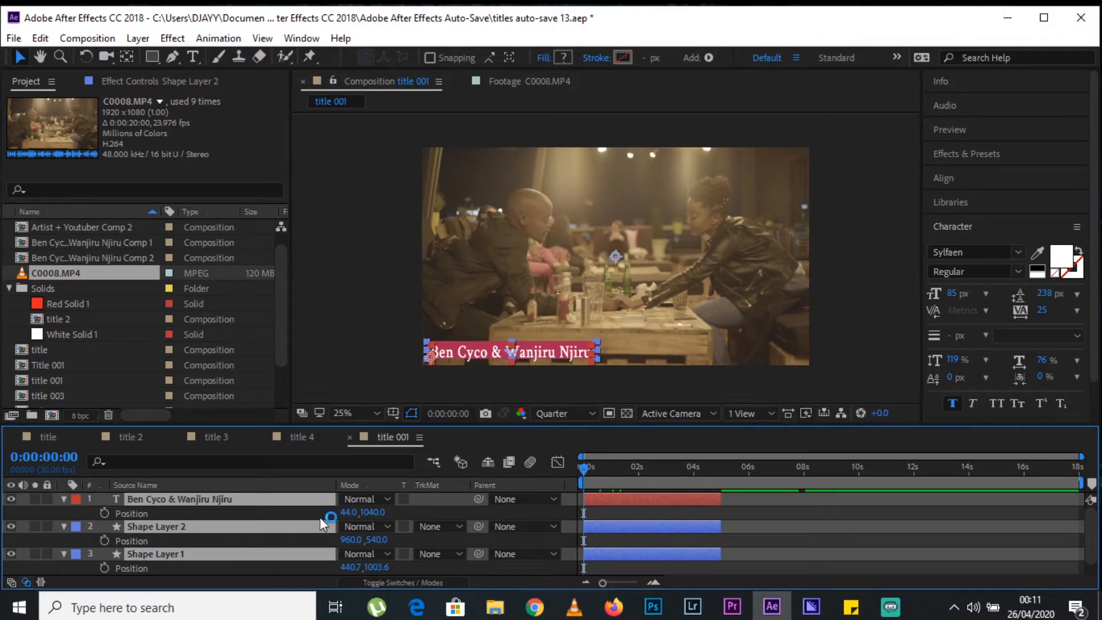
left_click(104, 513)
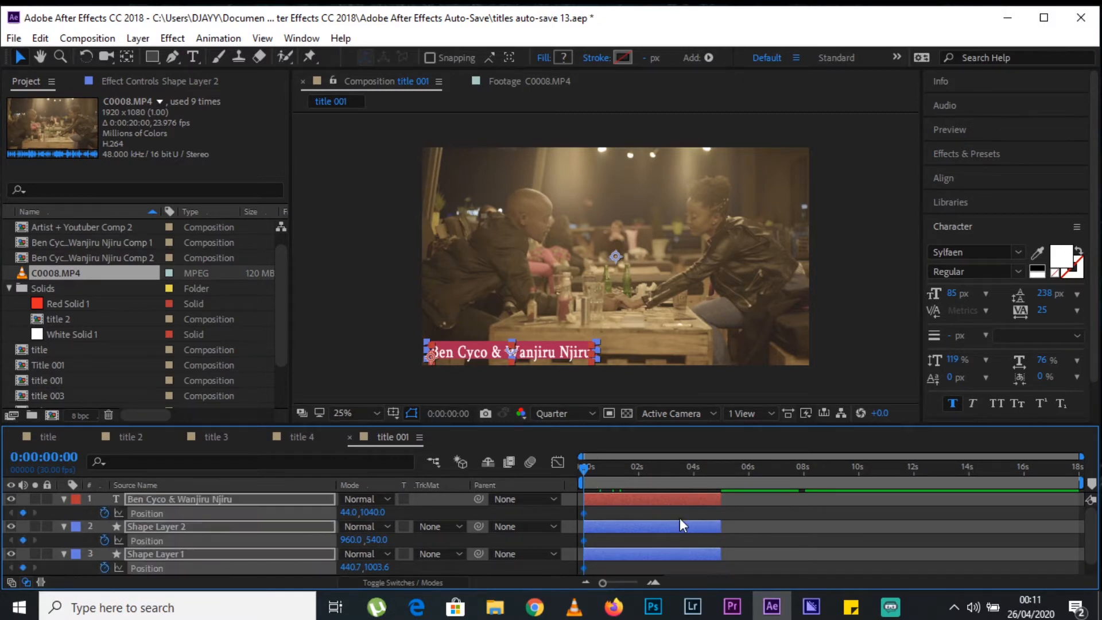
Move the three Position keyframes to about 1.5 seconds and, at 0:00:00:00, shift the layers off-frame to X values -880, 36 and -483.3.
left_click_drag(625, 512, 675, 514)
left_click_drag(348, 512, 276, 521)
left_click_drag(353, 512, 178, 514)
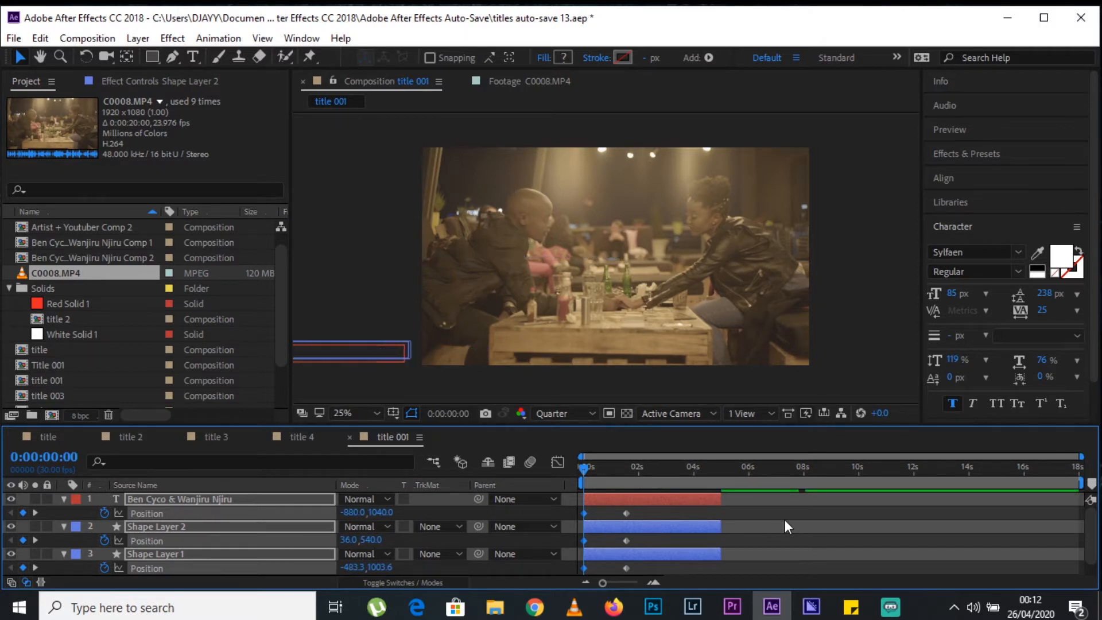
left_click(785, 519)
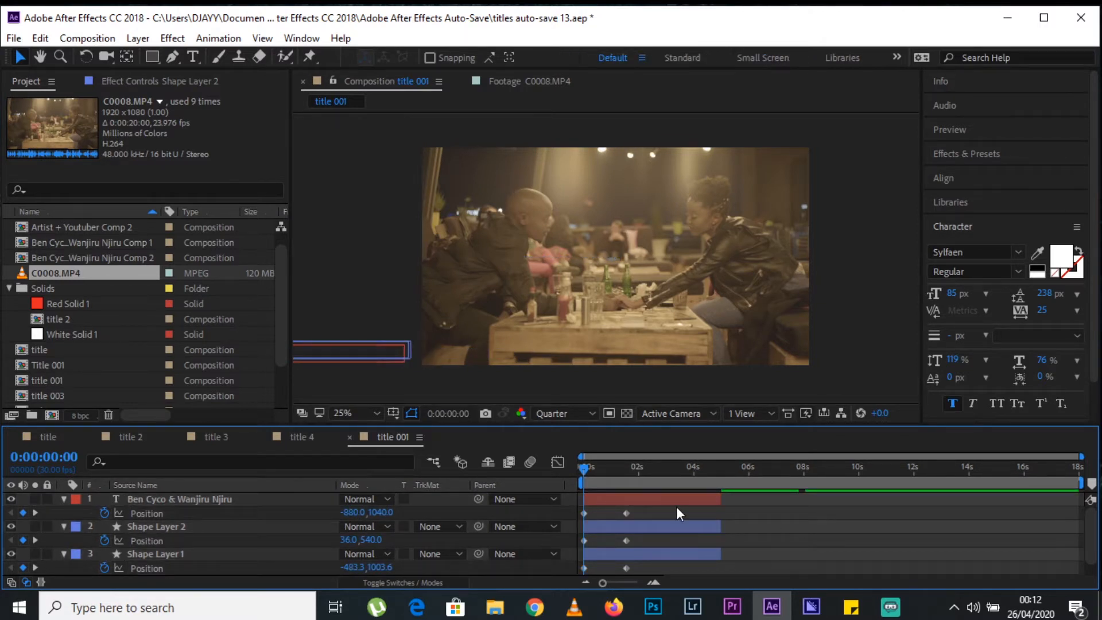
Stagger the slide-in, starting Shape Layer 2 slightly after Shape Layer 1 and the name text at 0:00:00:24, and preview it.
mouse_move(606, 496)
left_mouse_down()
mouse_move(581, 514)
mouse_move(603, 514)
mouse_move(584, 547)
mouse_move(594, 542)
left_mouse_up()
left_click(641, 515)
left_click(606, 534)
left_click_drag(660, 511, 606, 514)
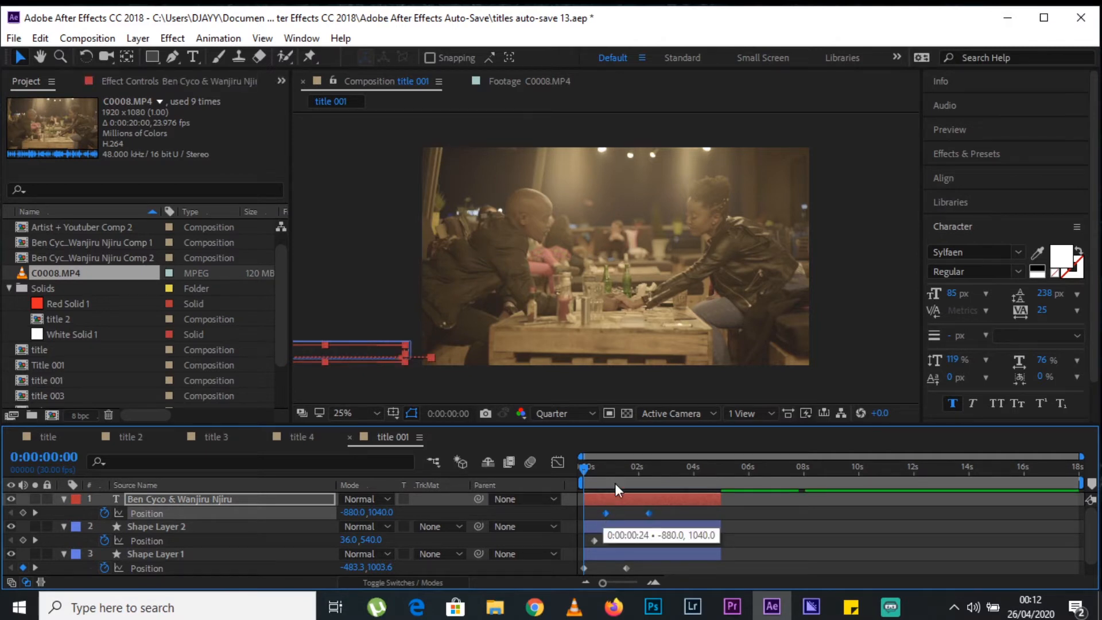
left_click_drag(585, 477, 656, 485)
key("Home")
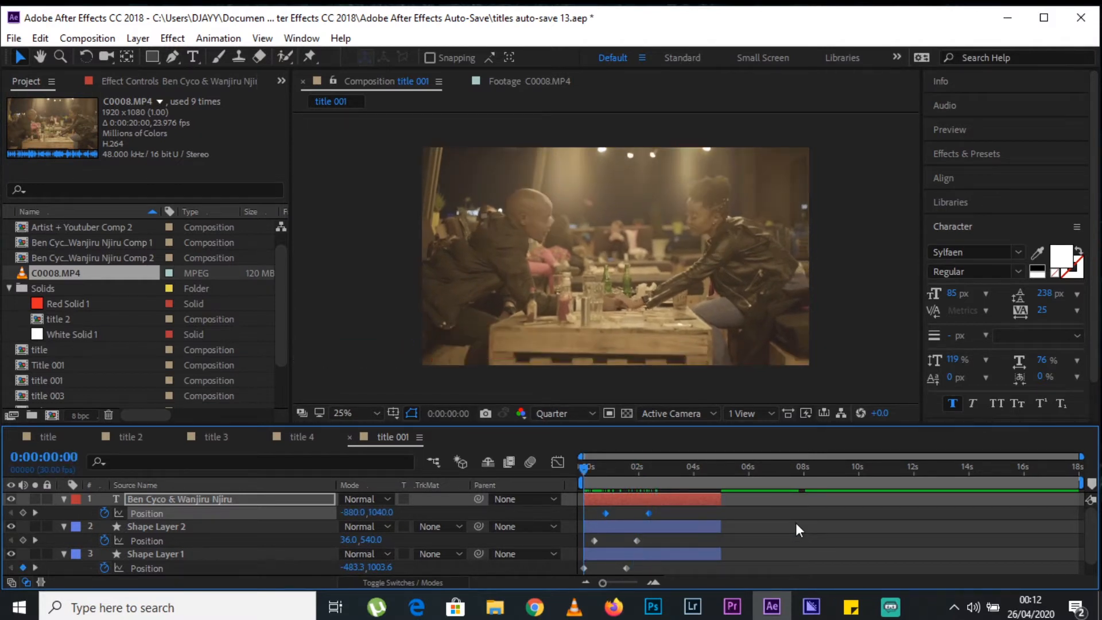
key("space")
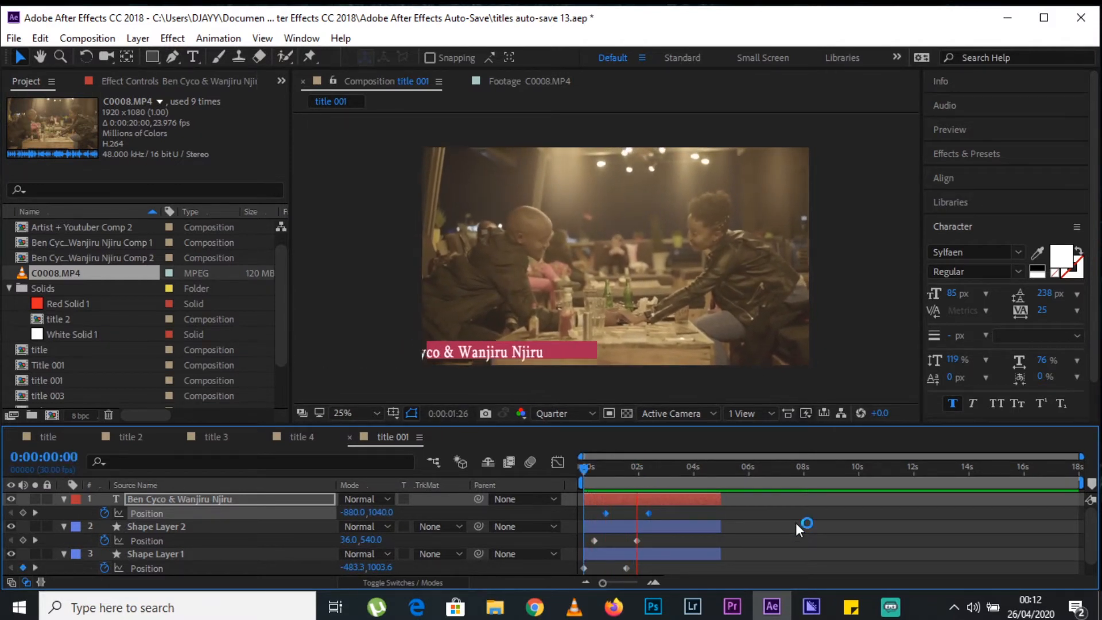
key("space")
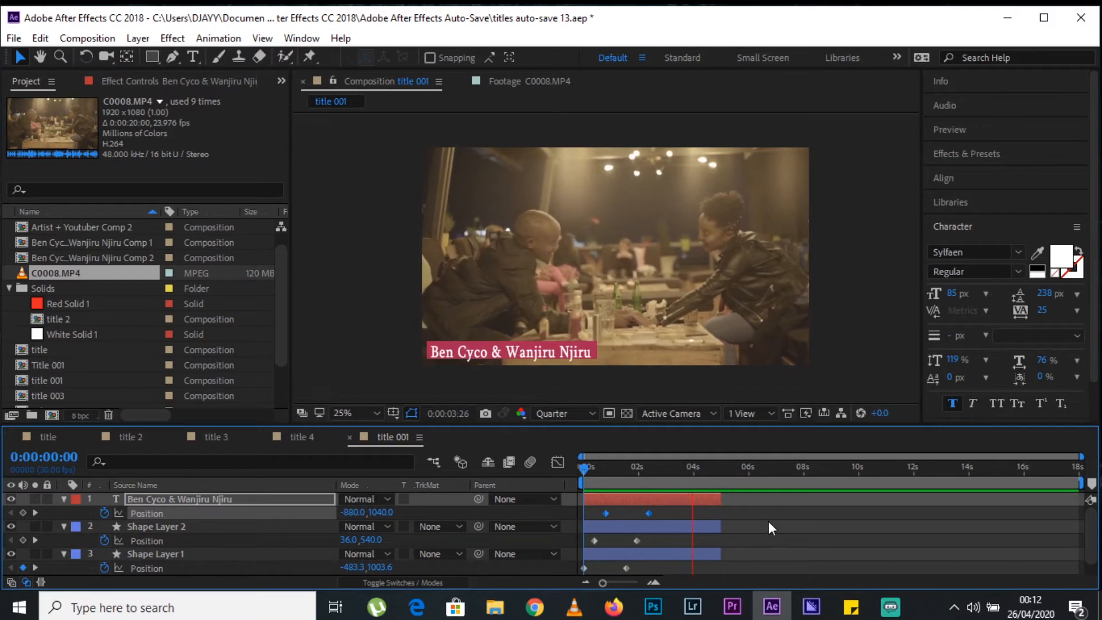
Speed up the slide-in by moving the ending Position keyframes of all three layers about 10 frames earlier.
left_click(638, 542)
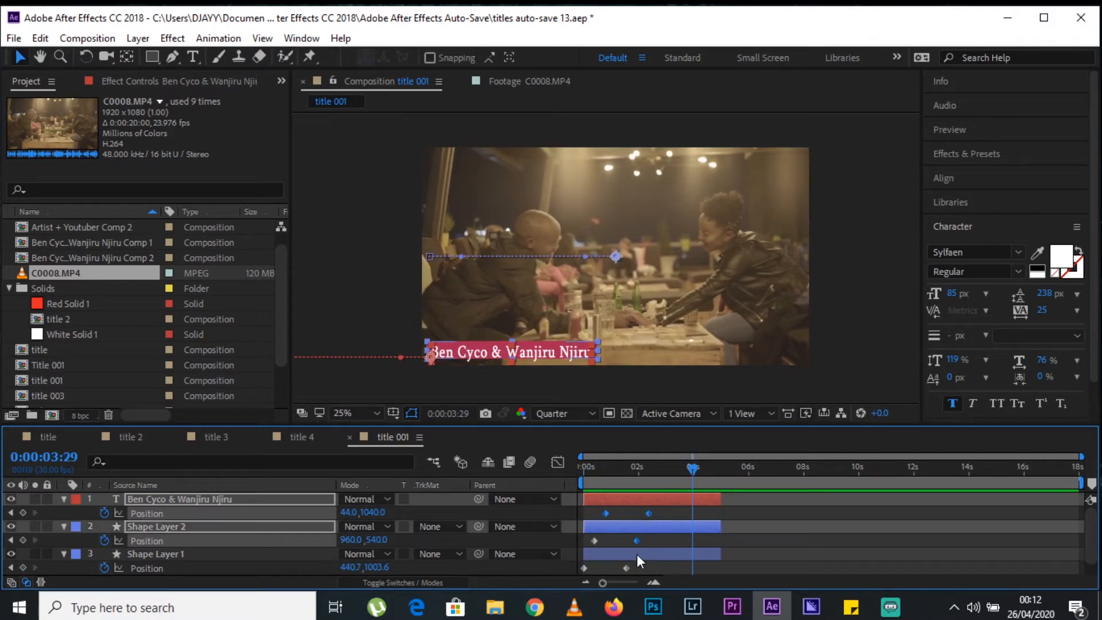
left_click(681, 525)
left_click(662, 514)
left_click(650, 514)
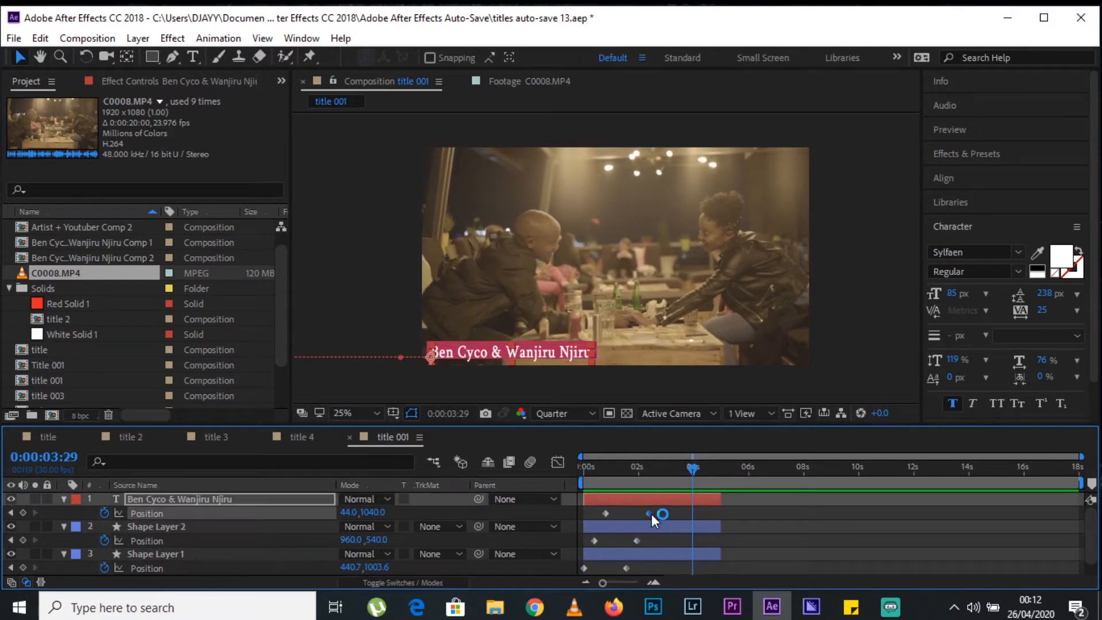
left_click(637, 541, "shift")
left_click(628, 568, "shift")
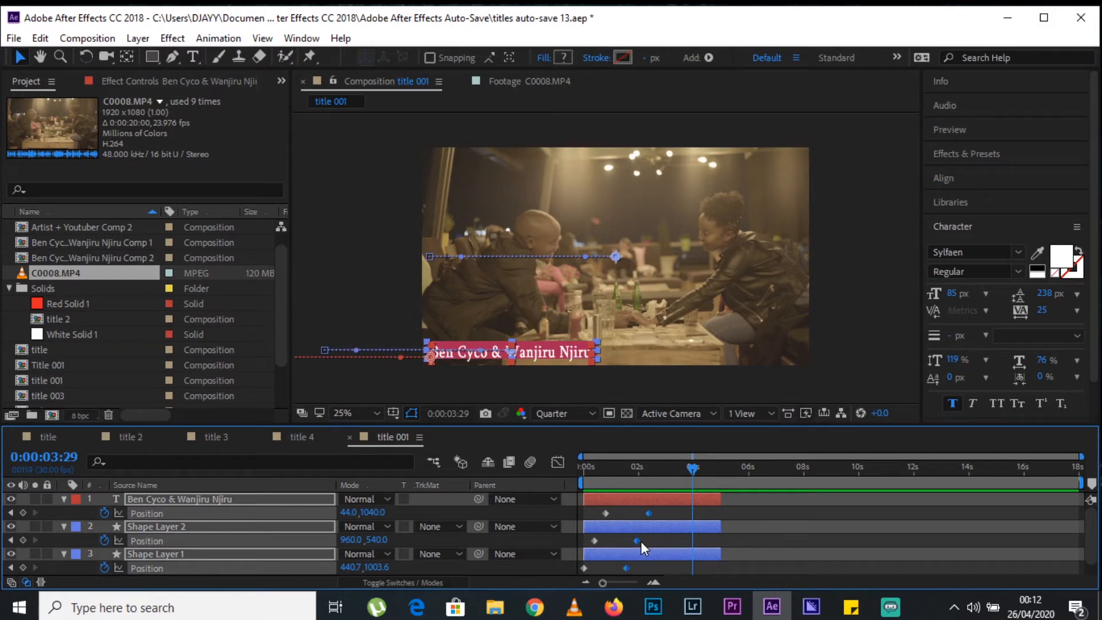
left_click(641, 542)
left_click(650, 514)
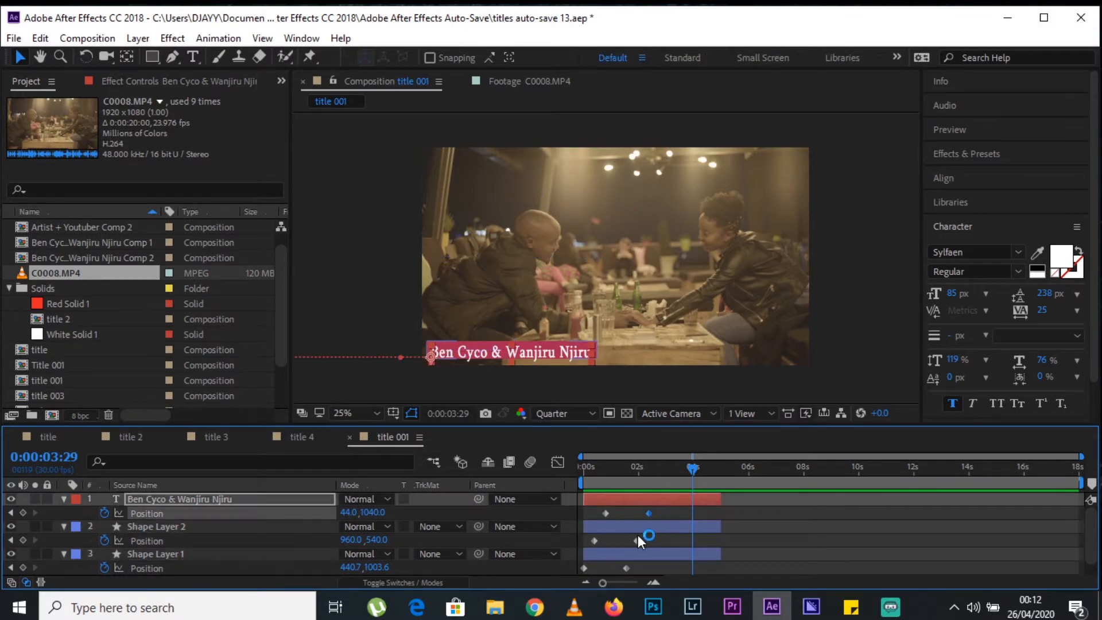
left_click(636, 541, "shift")
left_click(627, 568, "shift")
left_click_drag(636, 542, 627, 541)
left_click(588, 474)
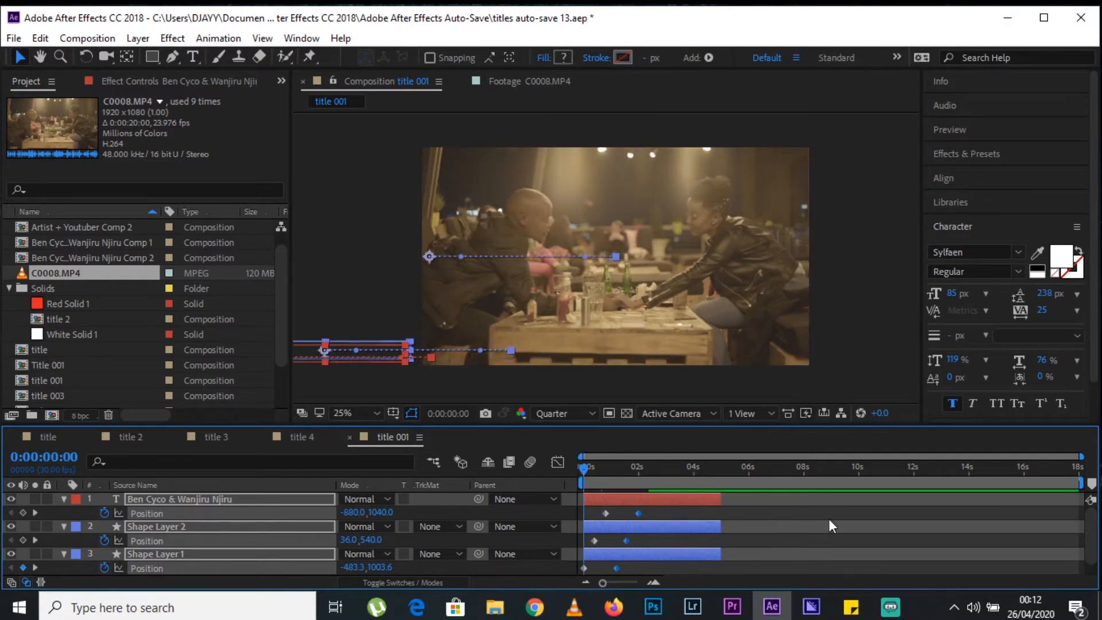
Play the slide-in through to 0:00:03:29 and extend all three title layers to end at about 7 seconds.
left_click(830, 520)
key("space")
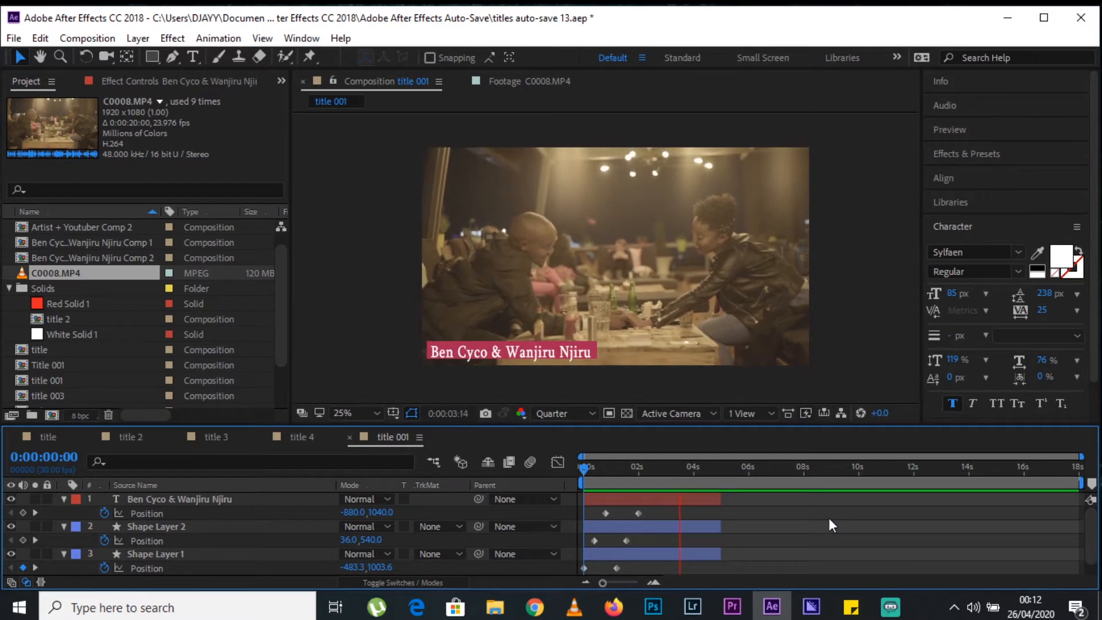
key("space")
left_click_drag(722, 499, 780, 499)
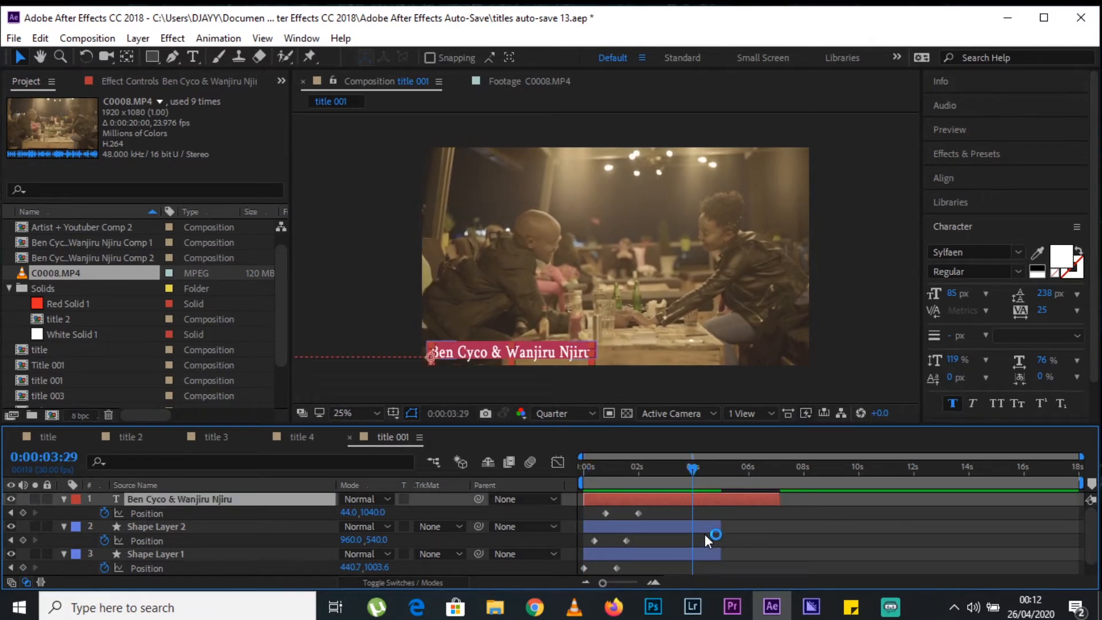
left_click_drag(721, 527, 780, 550)
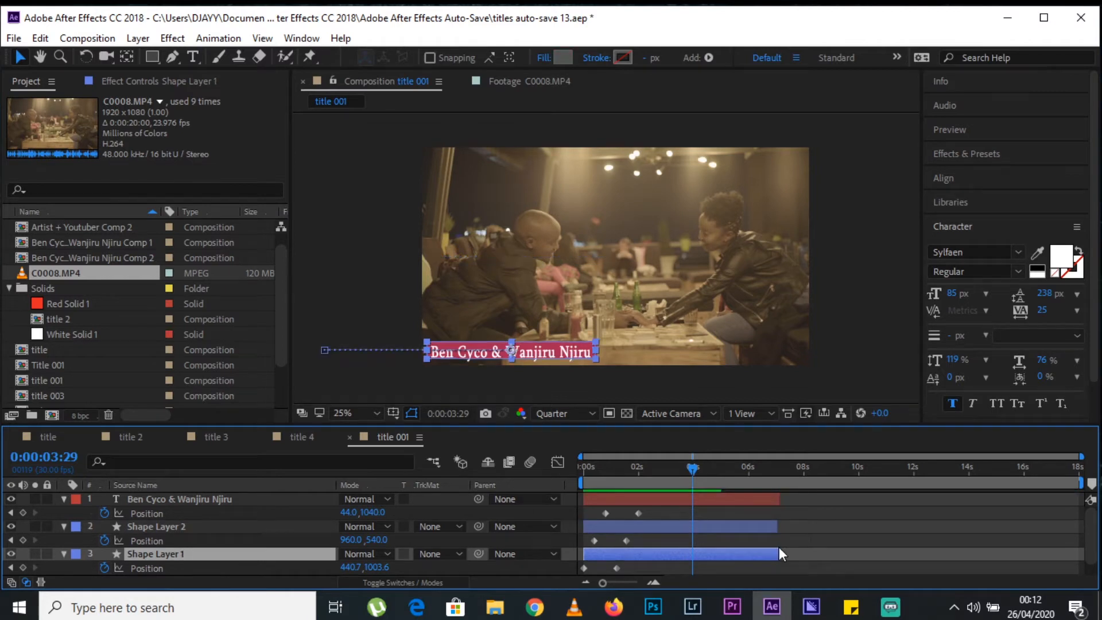
Copy each title layer's pair of Position keyframes and paste it at 0:00:03:29 on the same layer.
left_click_drag(659, 509, 587, 519)
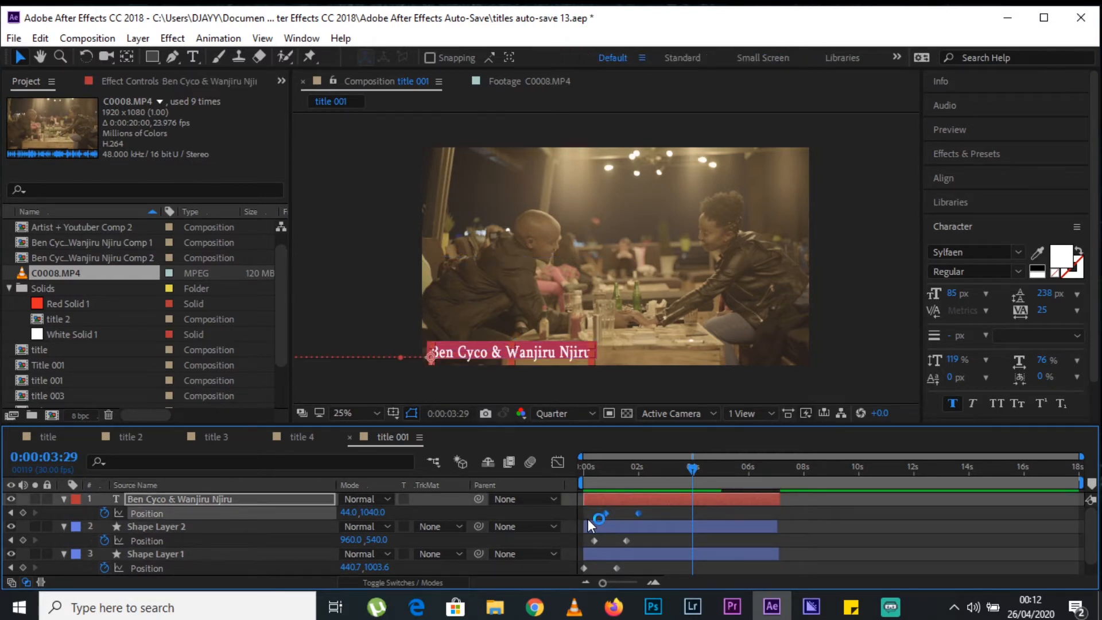
key("ctrl+v")
left_click_drag(661, 532, 588, 547)
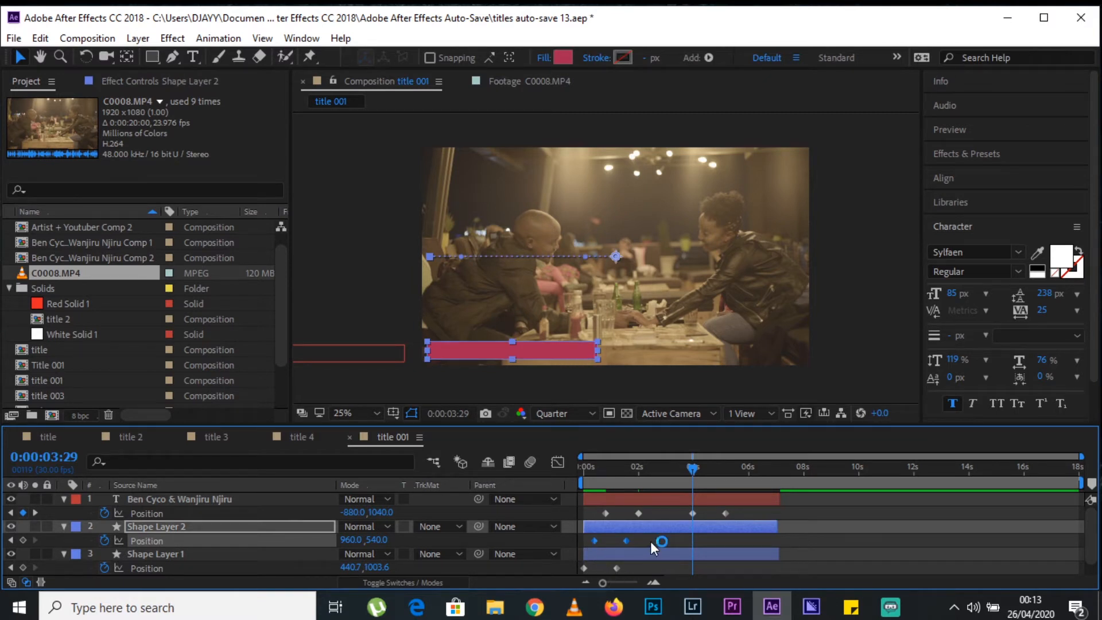
key("ctrl+v")
left_click_drag(630, 563, 578, 570)
key("ctrl+c")
key("ctrl+v")
left_click(846, 523)
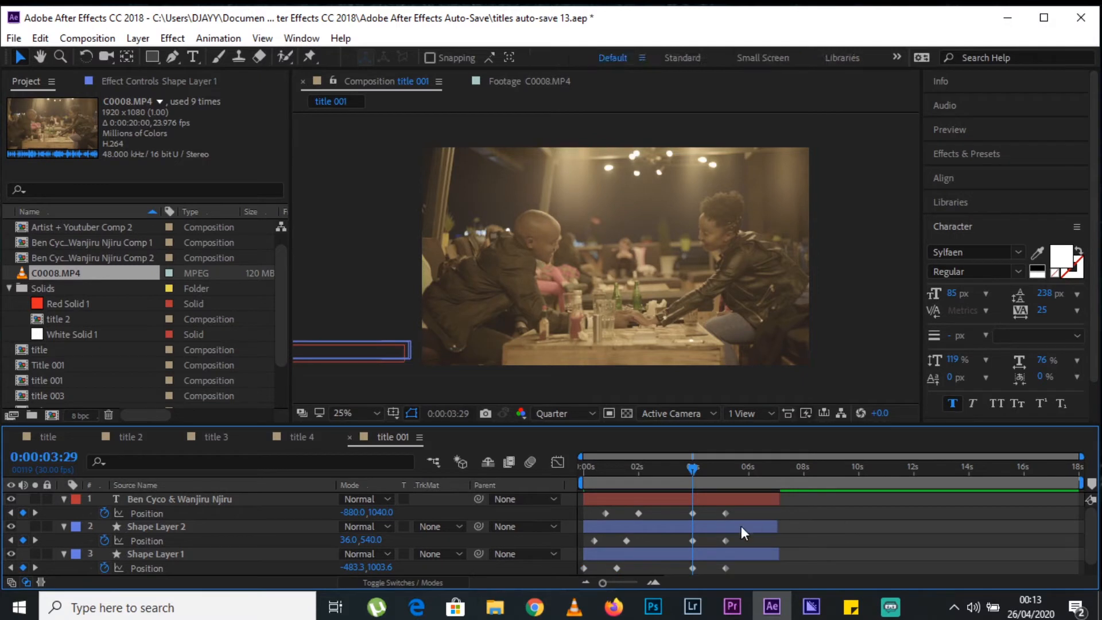
Move each pasted off-frame Position keyframe to about 6.5 seconds, after its in-frame keyframe, and extend the three layers to about 7.7 seconds.
left_click_drag(693, 513, 764, 515)
left_click_drag(694, 541, 758, 539)
left_click_drag(693, 569, 756, 567)
left_click_drag(779, 526, 792, 504)
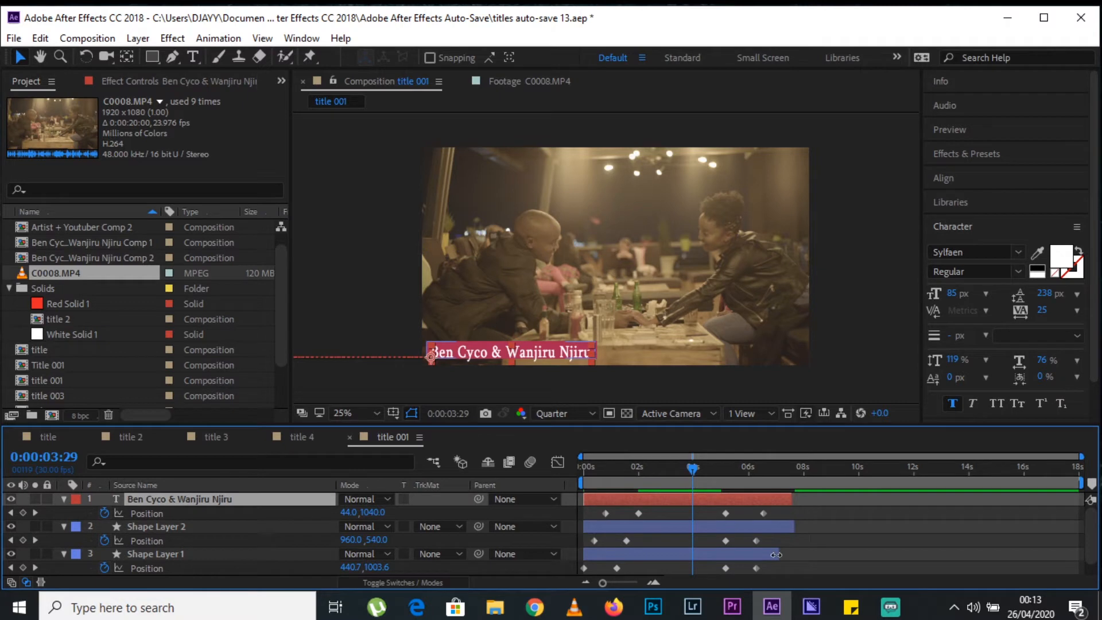
left_click_drag(776, 555, 794, 555)
left_click(788, 514)
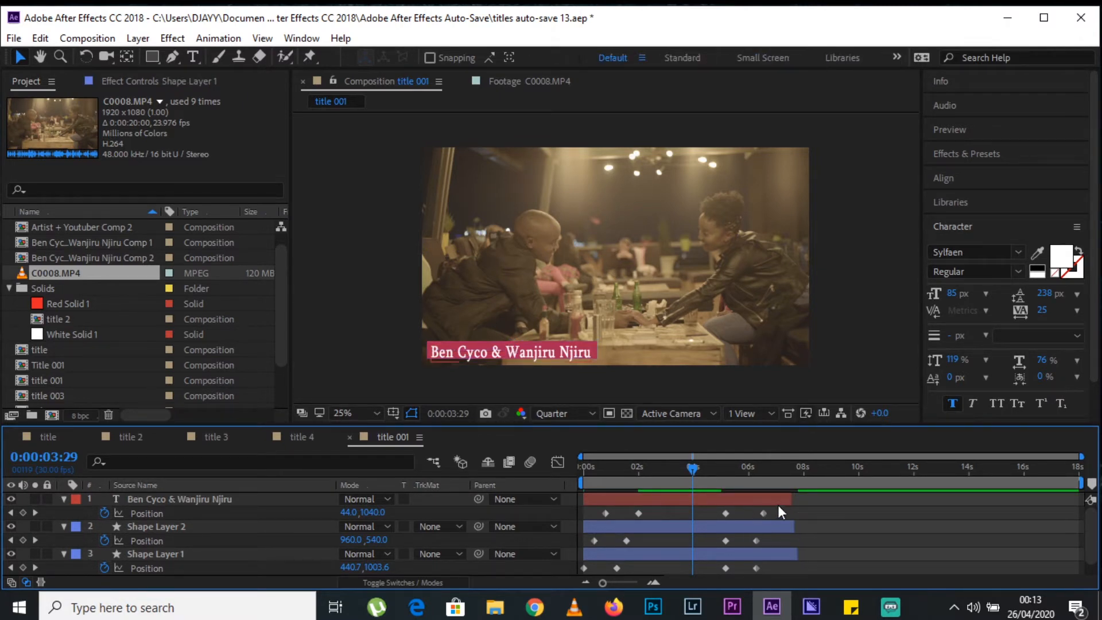
Stagger the slide-out by delaying Shape Layer 2's exit keyframes to about 5.7 seconds and Shape Layer 1's to about 6.2 seconds, and preview it.
left_click_drag(783, 512, 722, 516)
left_click(782, 538)
left_click_drag(784, 538, 754, 567)
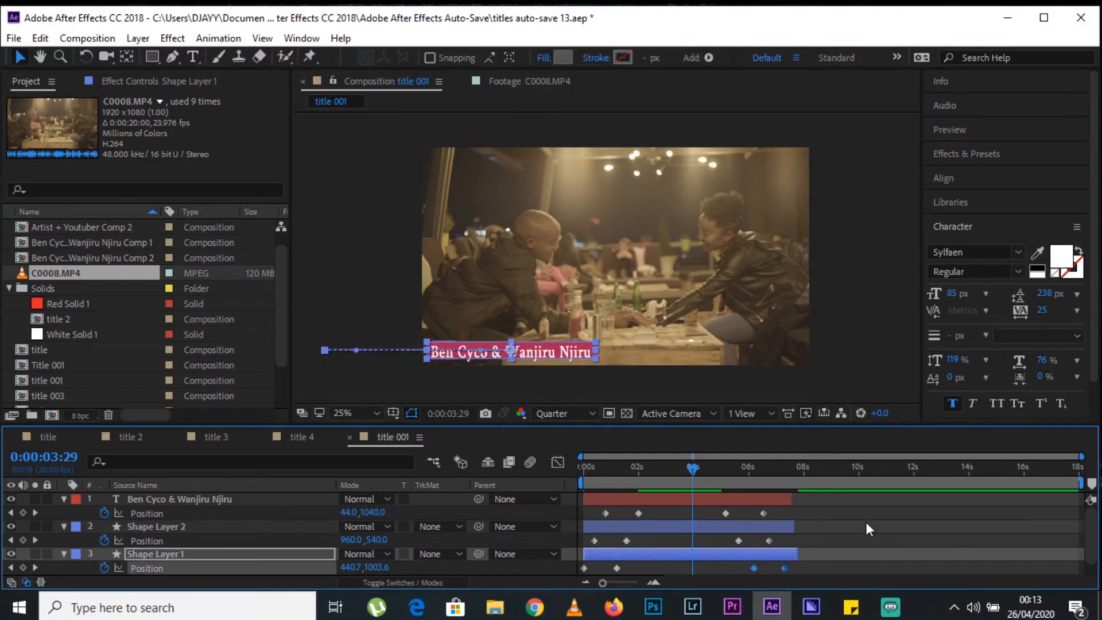
key("Home")
key("space")
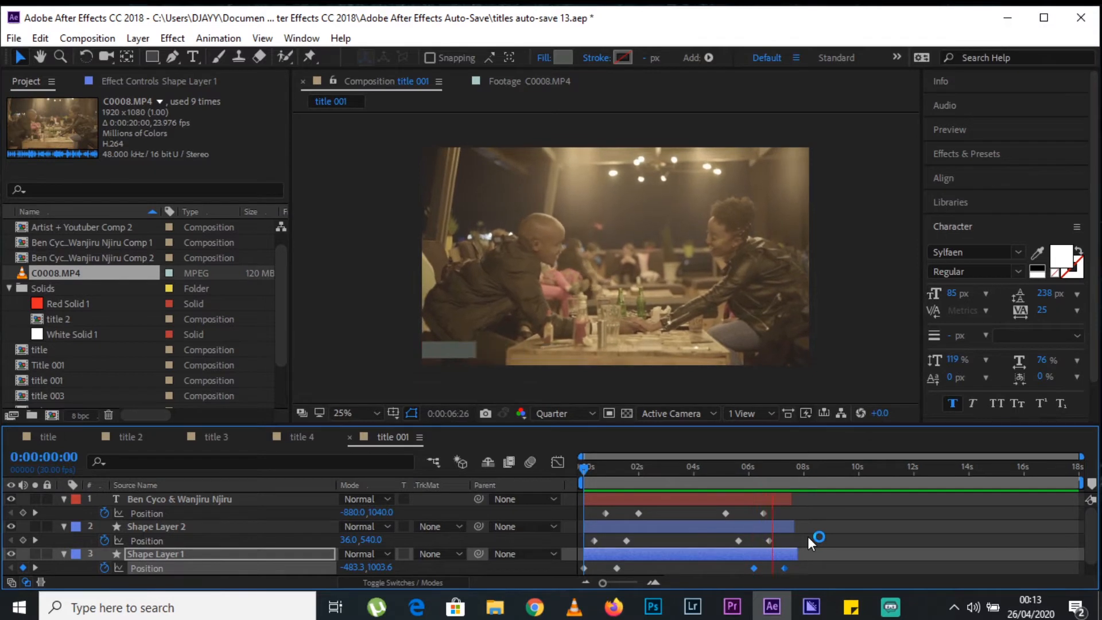
key("space")
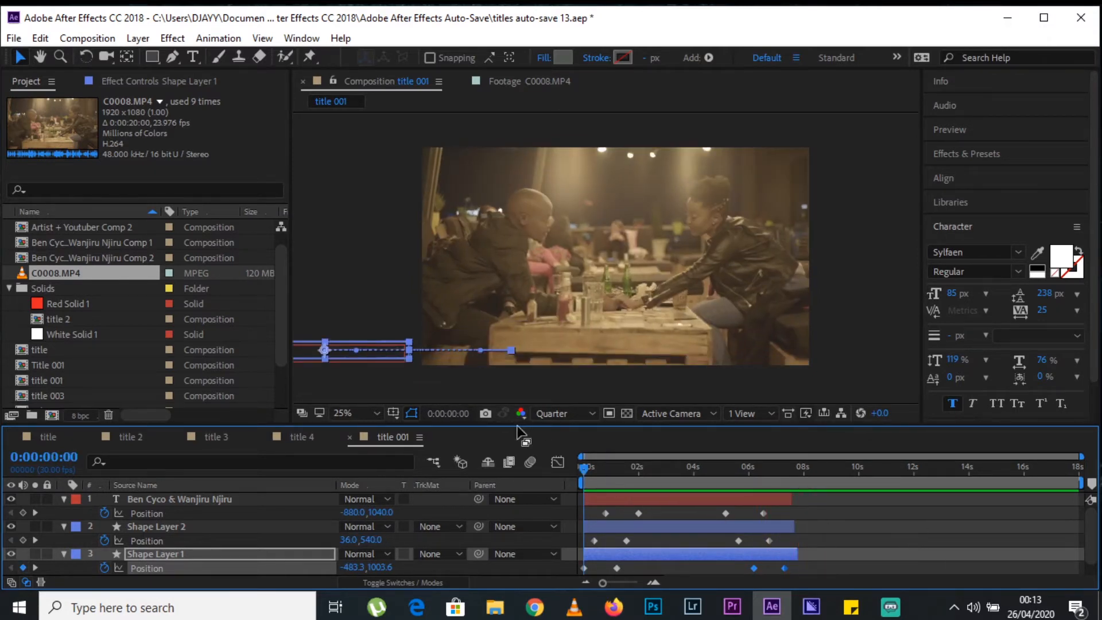
Delete the name text layer, Shape Layer 2 and Shape Layer 1 from title 001, leaving only the C0008.MP4 footage.
left_click(225, 501)
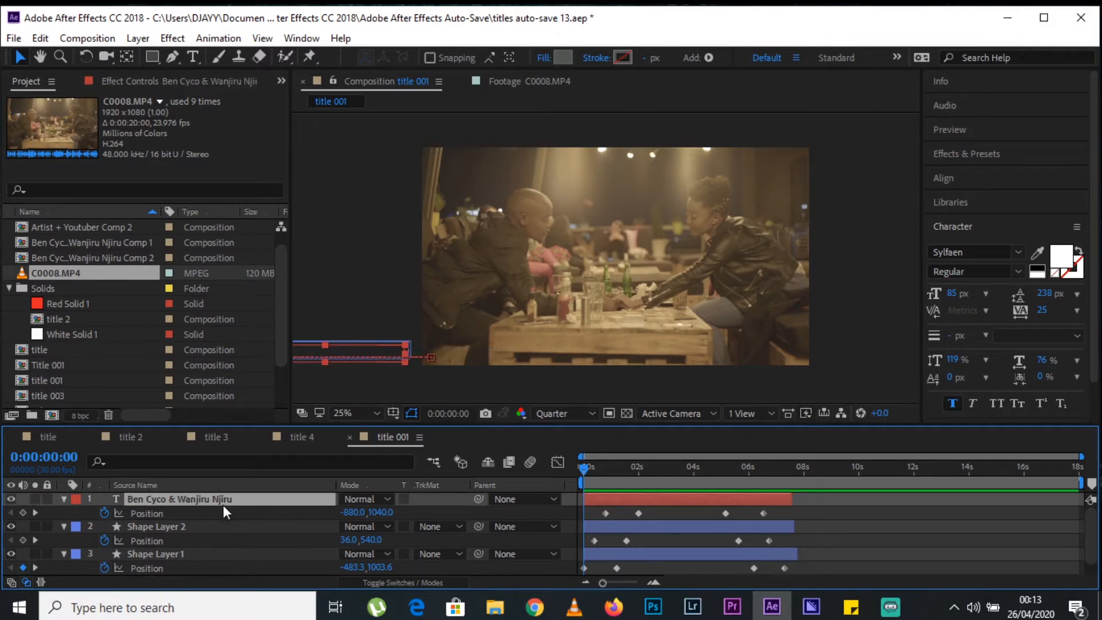
left_click(198, 525, "shift")
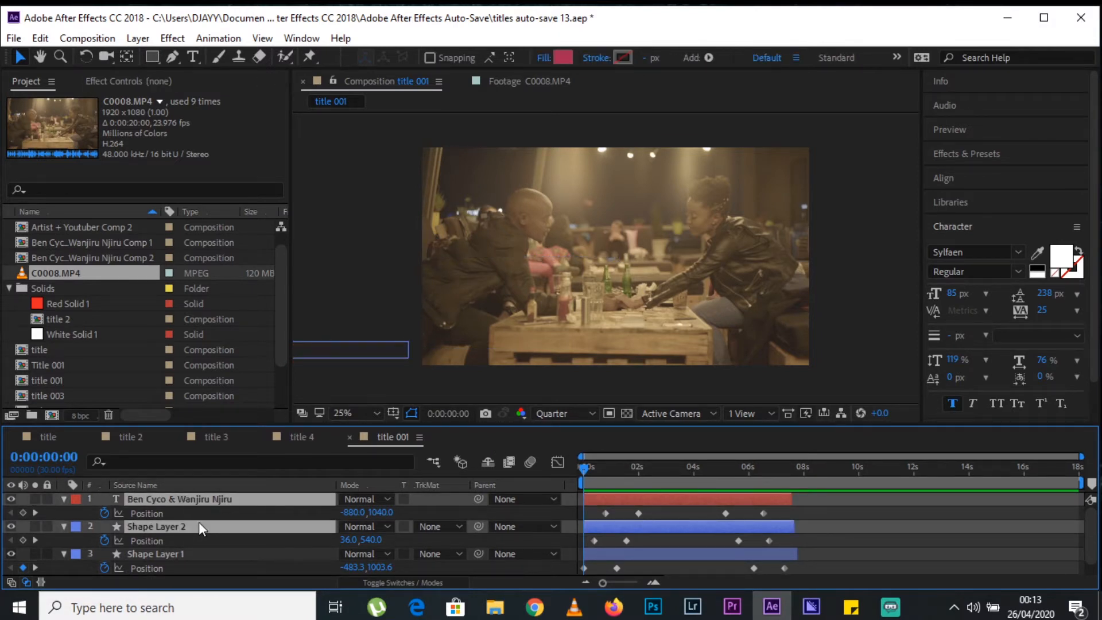
key("Delete")
left_click(150, 512)
key("Delete")
left_click(151, 499)
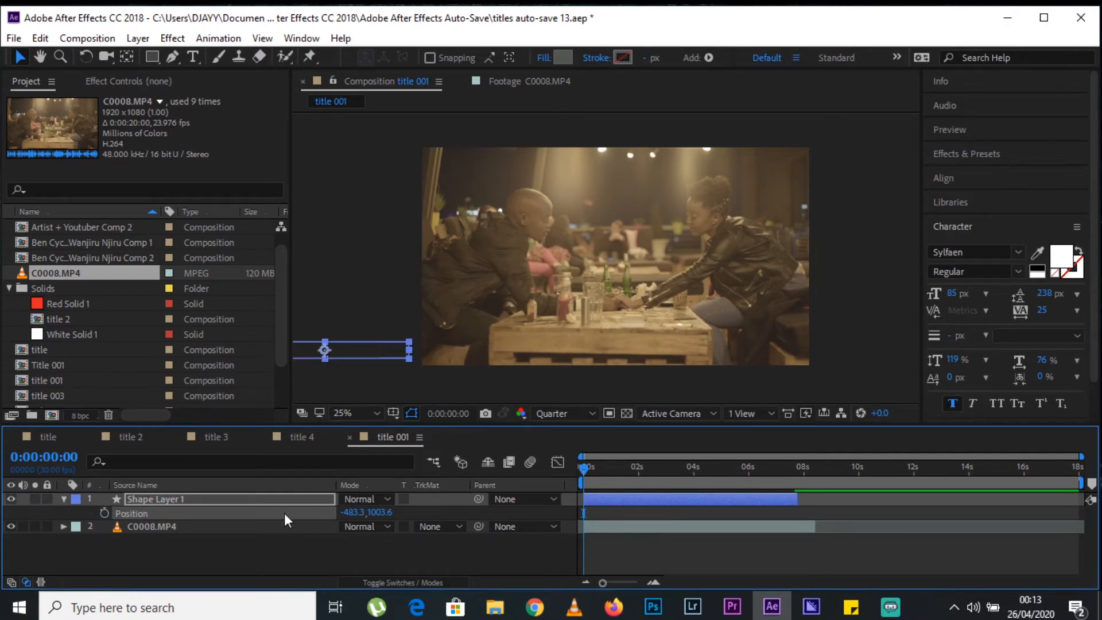
key("Delete")
left_click_drag(598, 471, 492, 452)
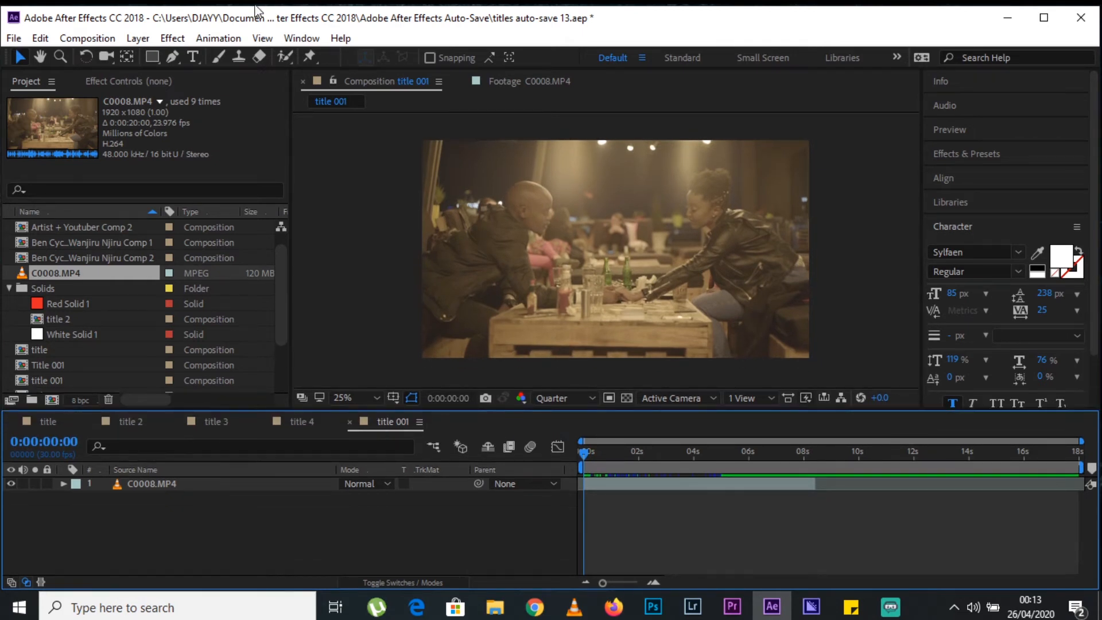
Add a text layer over the footage containing the couple's two full names joined by an ampersand.
left_click(194, 57)
left_click(541, 242)
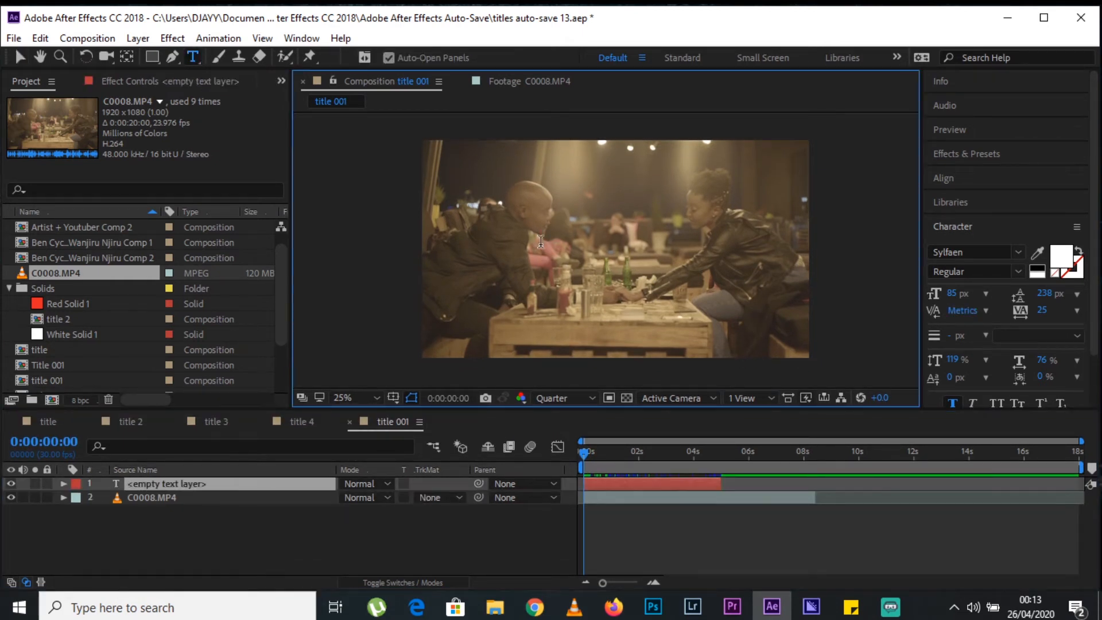
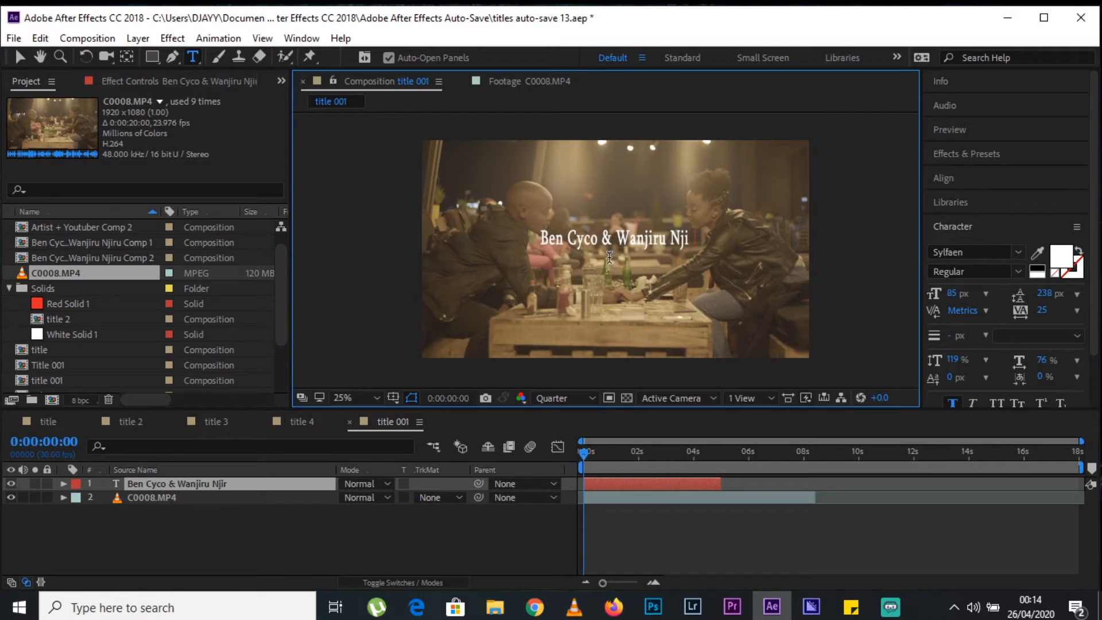
left_click(20, 55)
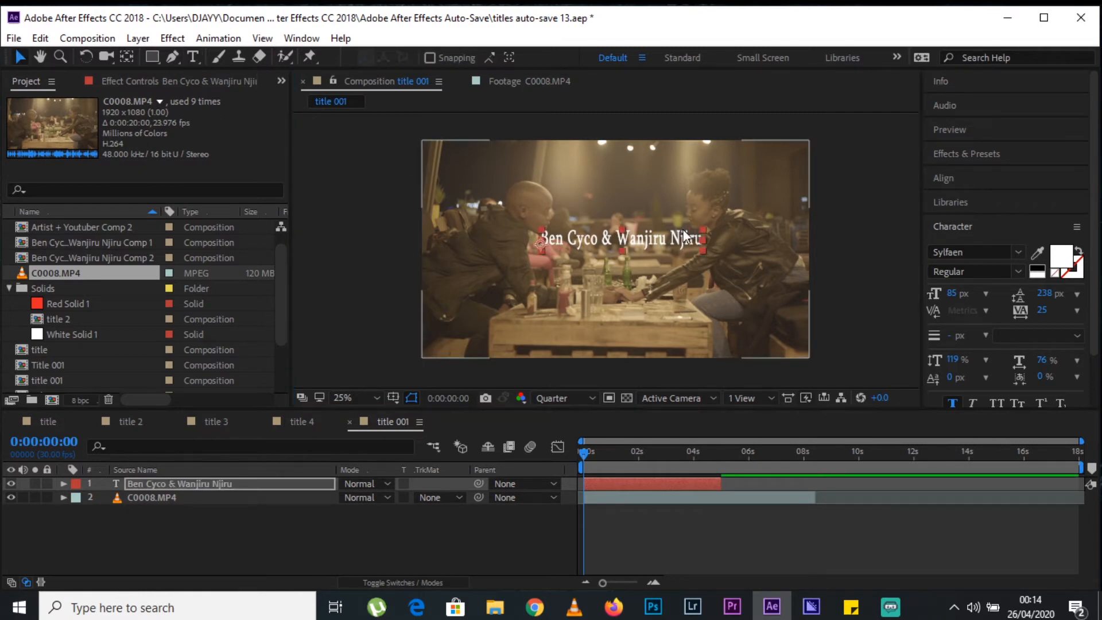
Centre the name text horizontally and vertically in the composition.
left_click_drag(677, 235, 668, 247)
left_click(1007, 182)
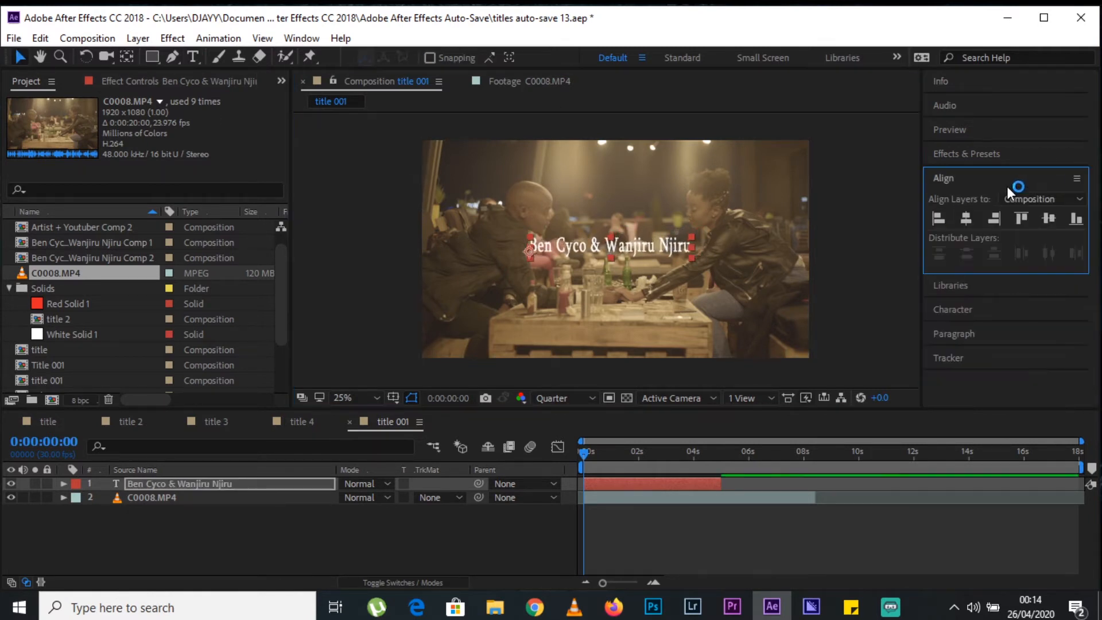
left_click(967, 219)
left_click(1049, 218)
left_click(965, 180)
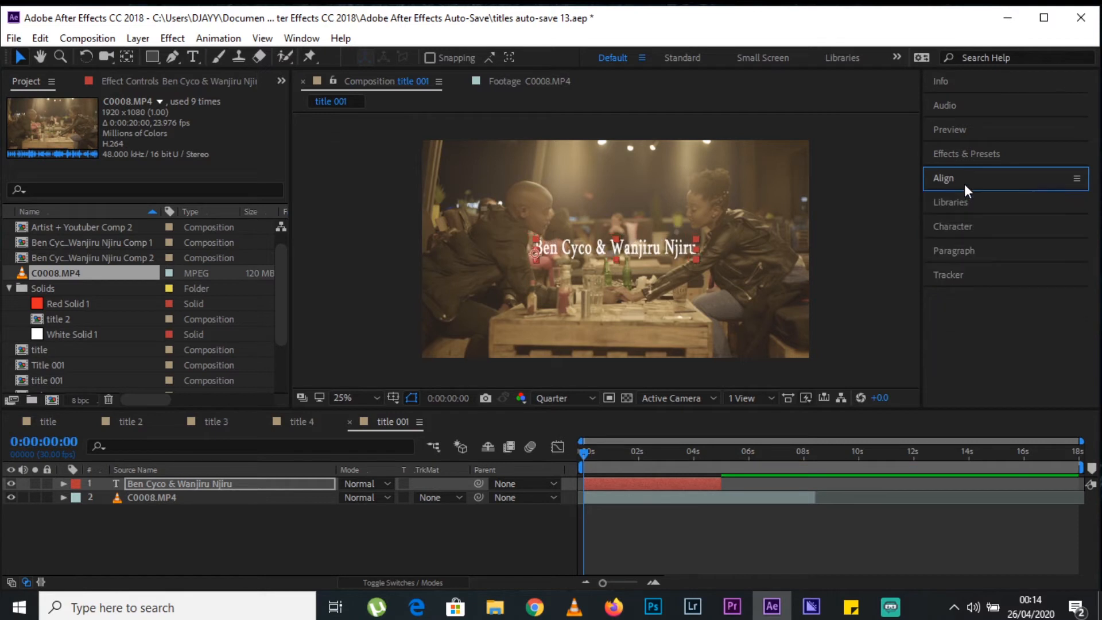
Set the name text's font to Tw Cen MT Bold and its size to 98 px.
left_click(981, 221)
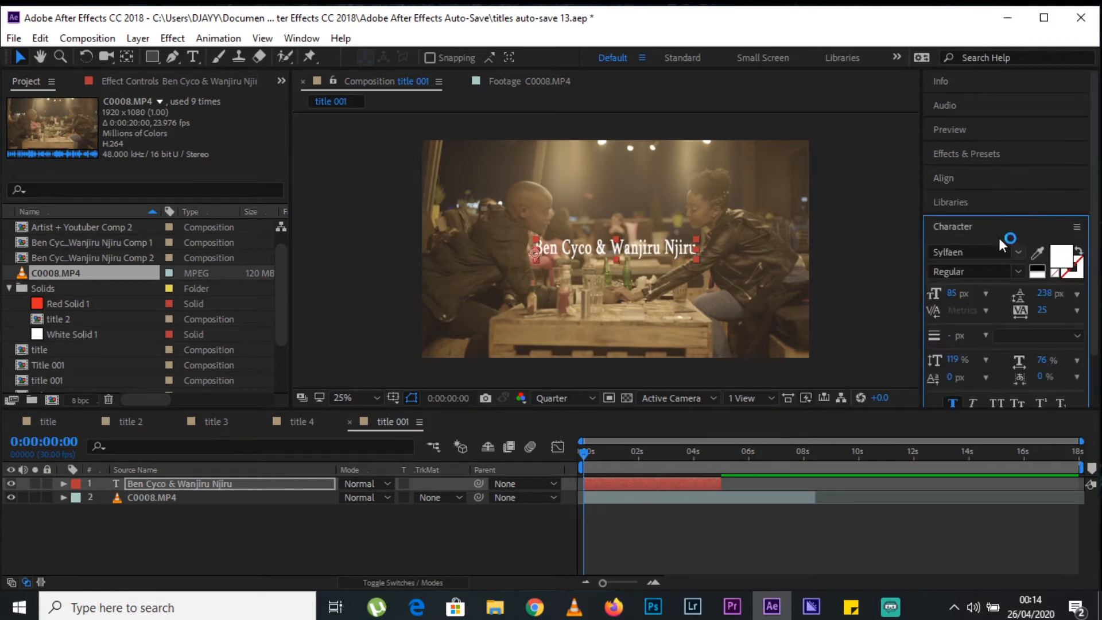
left_click(990, 254)
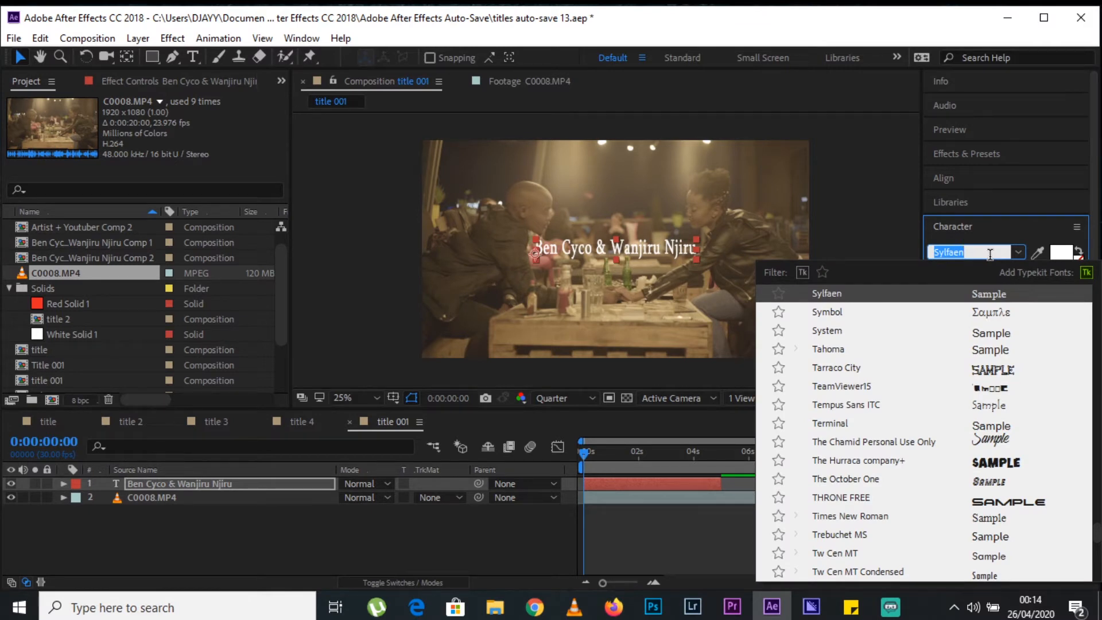
left_click(1098, 534)
left_click_drag(1098, 534, 1098, 552)
scroll(992, 451, "down", 3)
scroll(991, 445, "up", 4)
scroll(991, 443, "up", 3)
scroll(992, 450, "down", 2)
left_click(864, 437)
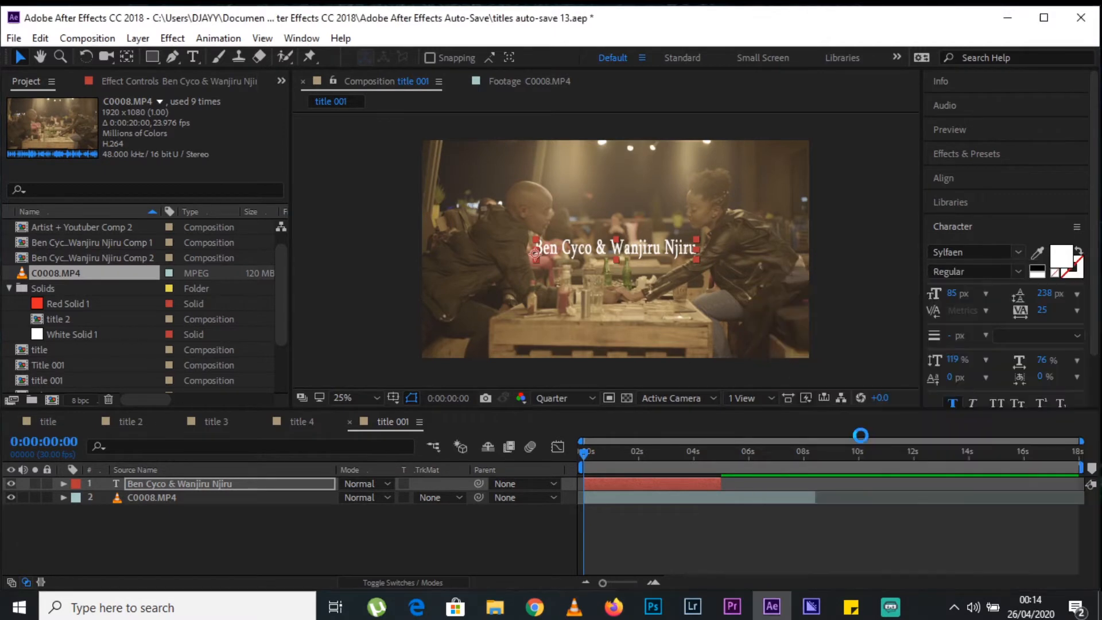
left_click(1019, 271)
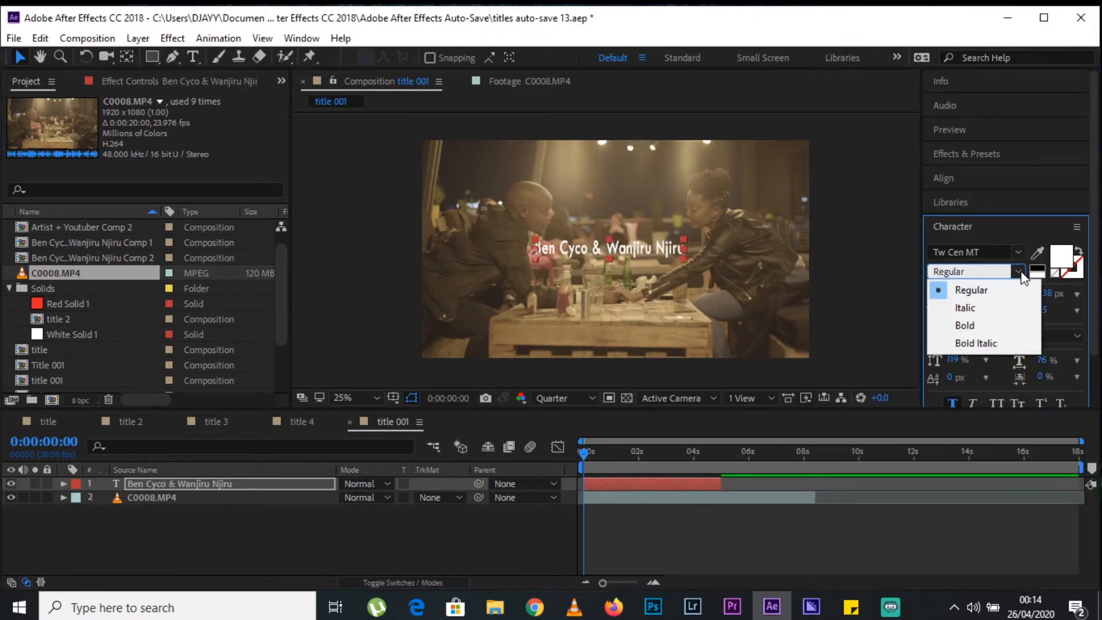
left_click(974, 325)
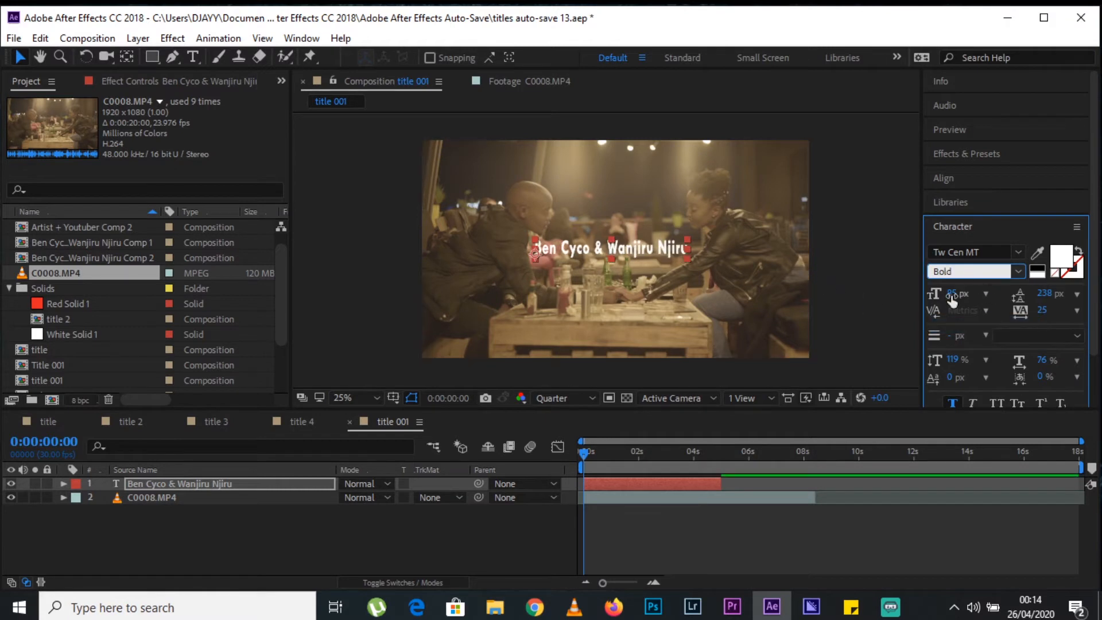
left_click_drag(952, 298, 965, 295)
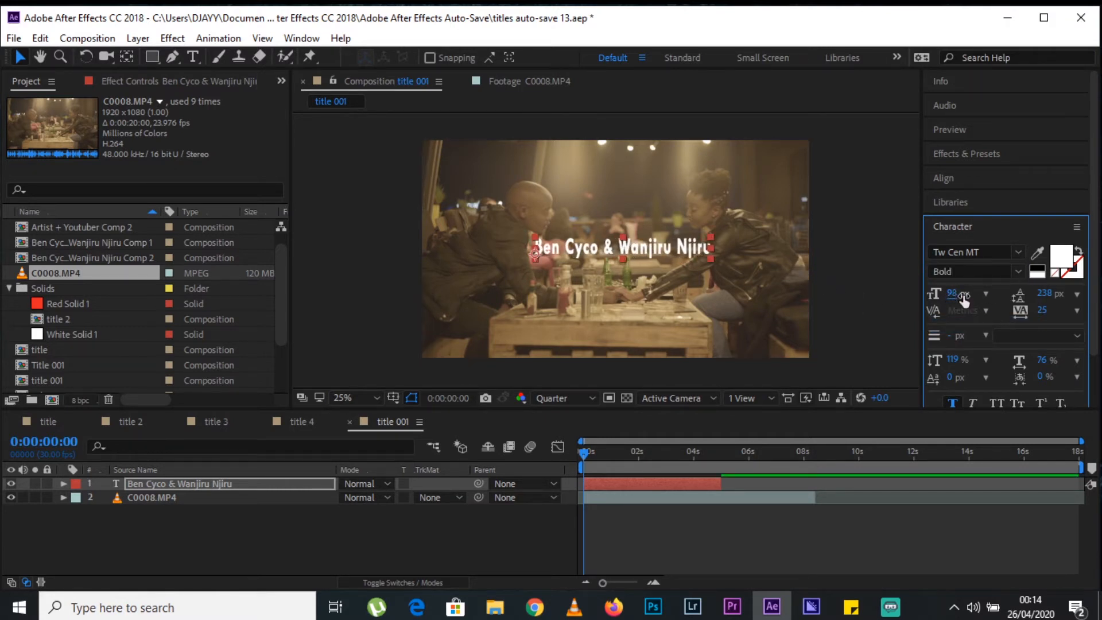
Re-centre the enlarged name text horizontally and vertically in the composition.
left_click(974, 232)
left_click(966, 178)
left_click(967, 218)
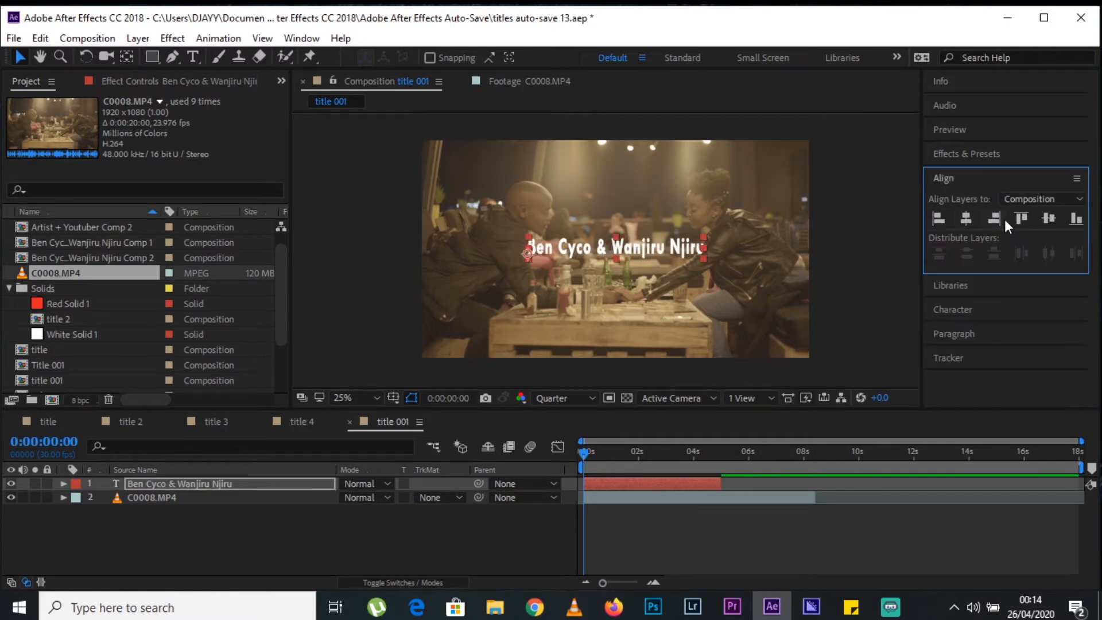
left_click(1048, 218)
left_click(833, 247)
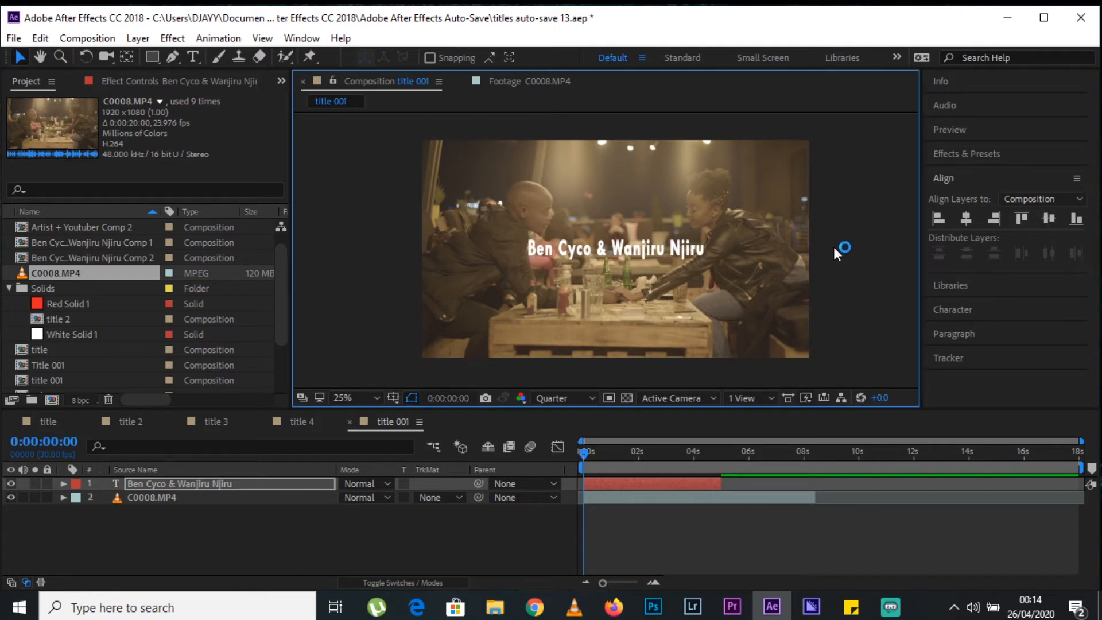
Examine the finished title in the title 3 composition at 0:00:03:14 for reference, and return to the start of title 001.
left_click(212, 422)
left_click_drag(655, 452, 772, 462)
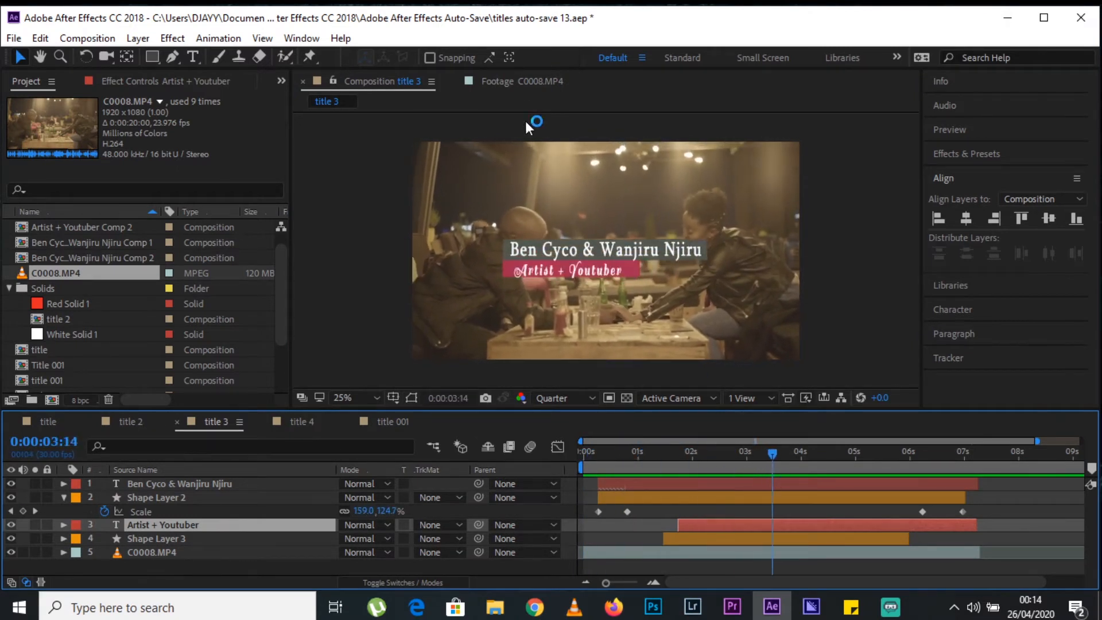
left_click(393, 422)
left_click_drag(609, 470, 543, 461)
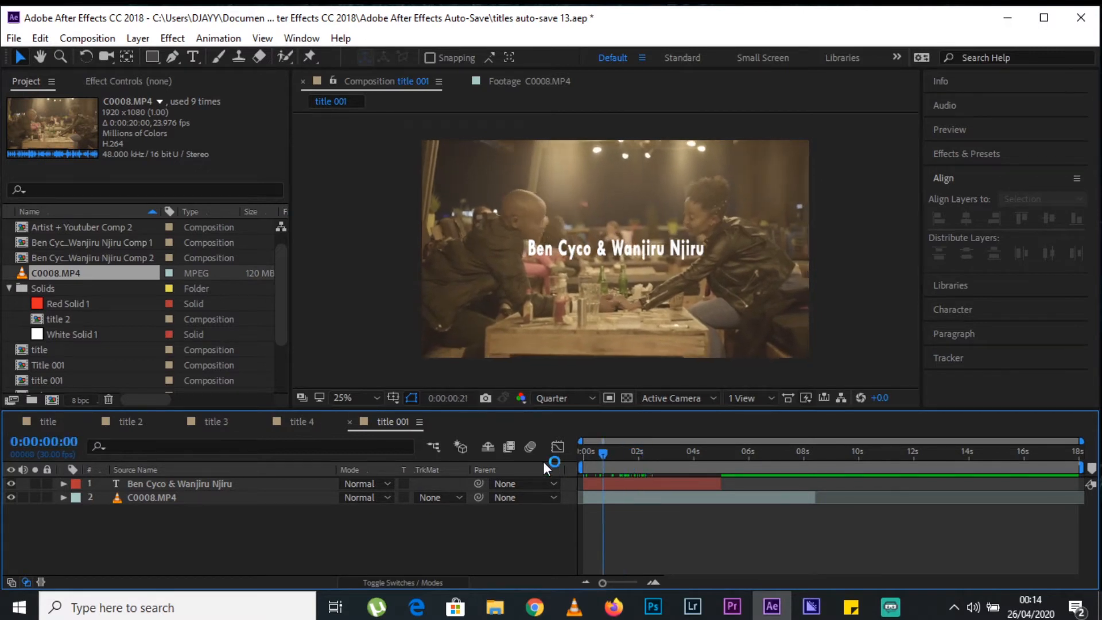
Draw a rectangle slightly larger than the name text around it and fill it with grey 515759.
left_click(153, 56)
left_click_drag(709, 237, 524, 261)
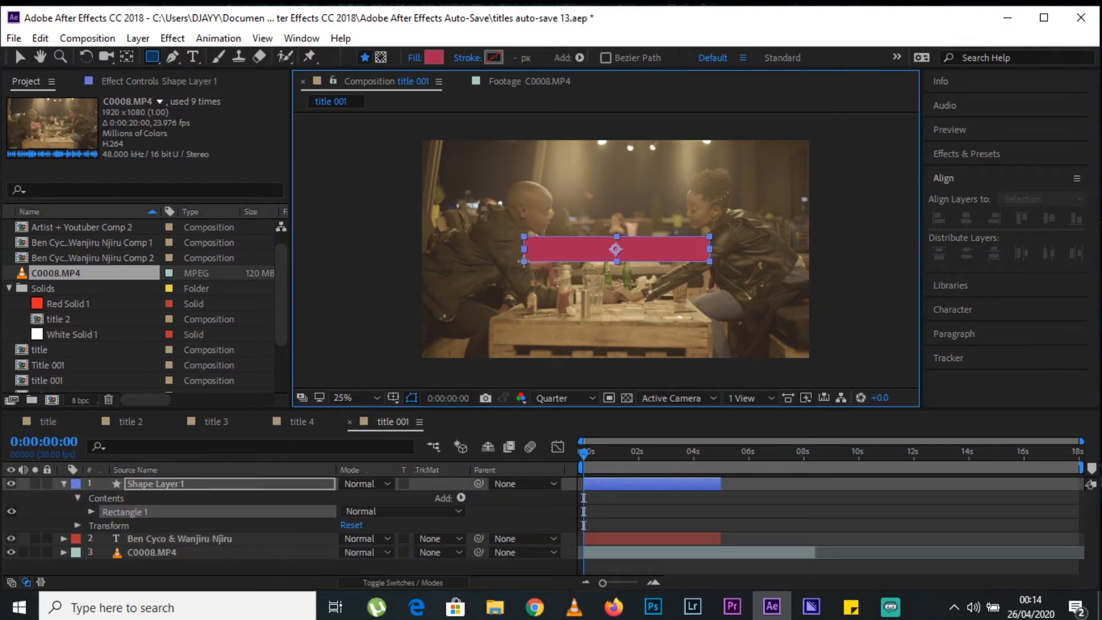
left_click(432, 56)
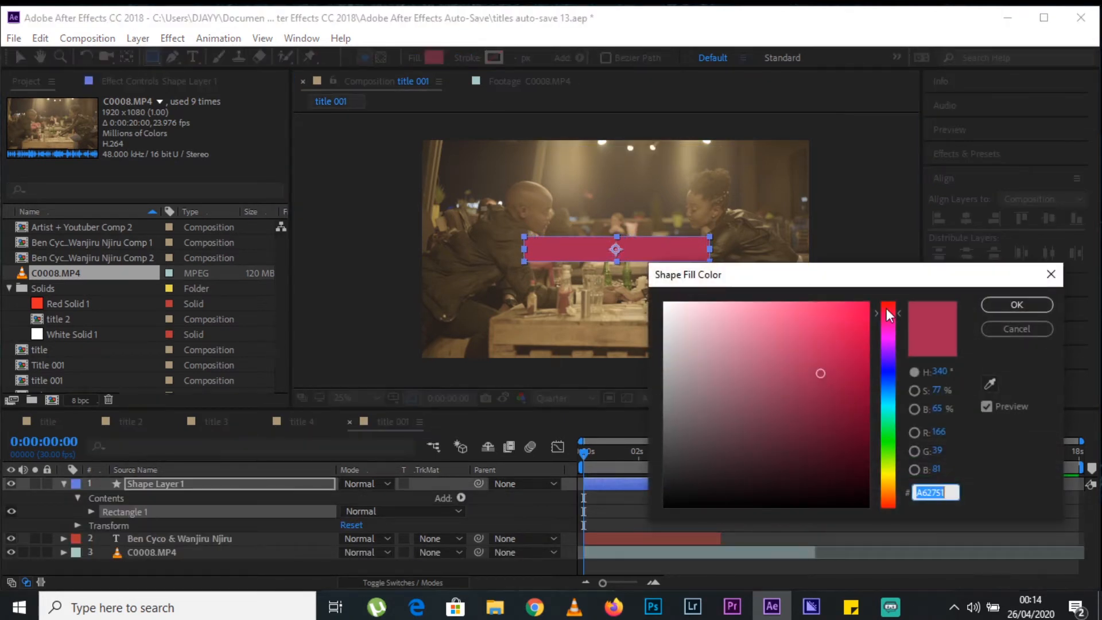
type("515759")
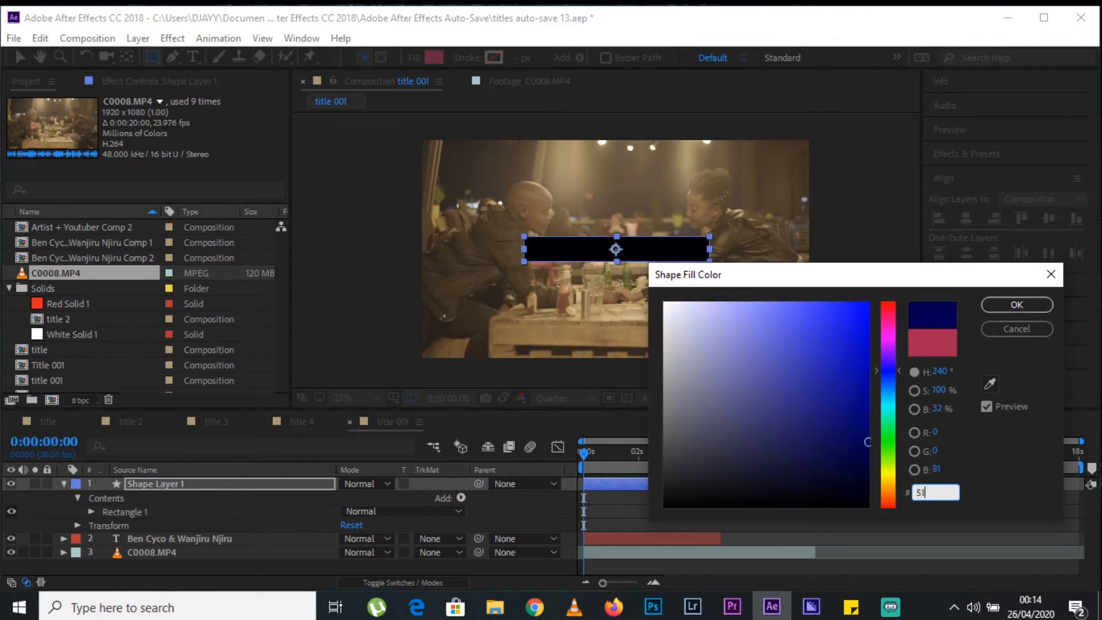
key("Return")
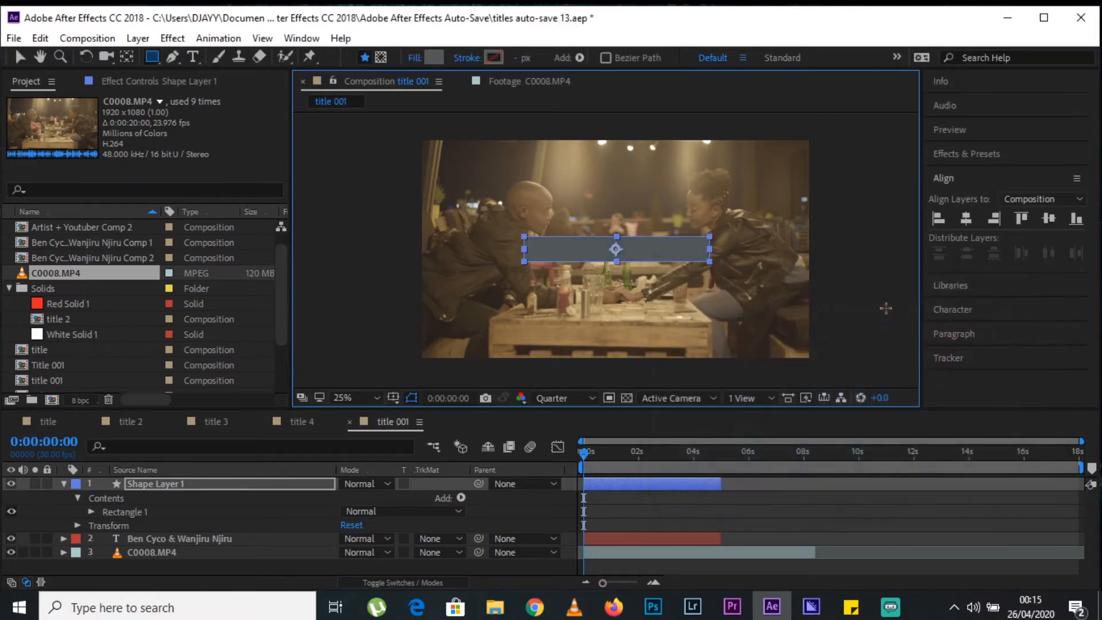
Place Shape Layer 1 beneath the name text layer and collapse its properties.
left_click_drag(172, 480, 166, 546)
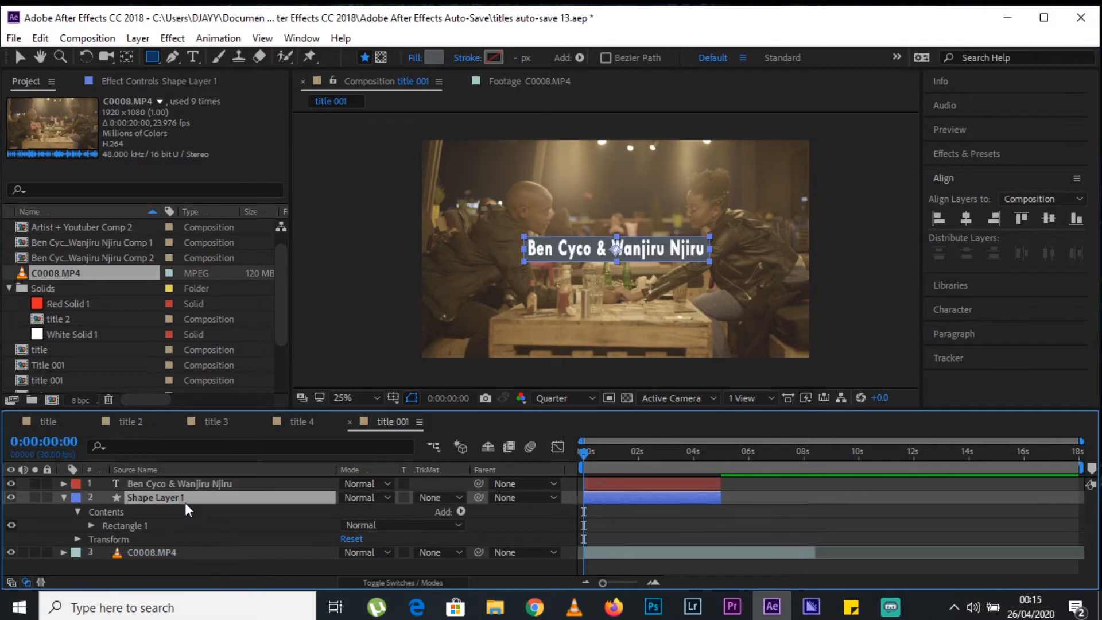
key("u")
left_click(201, 539)
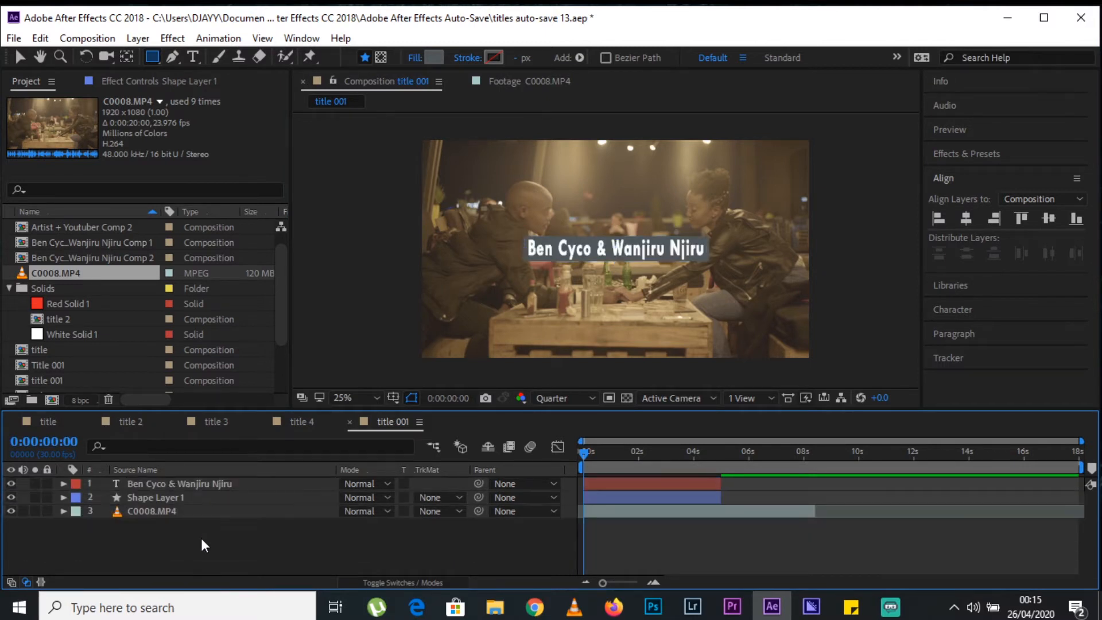
left_click(20, 56)
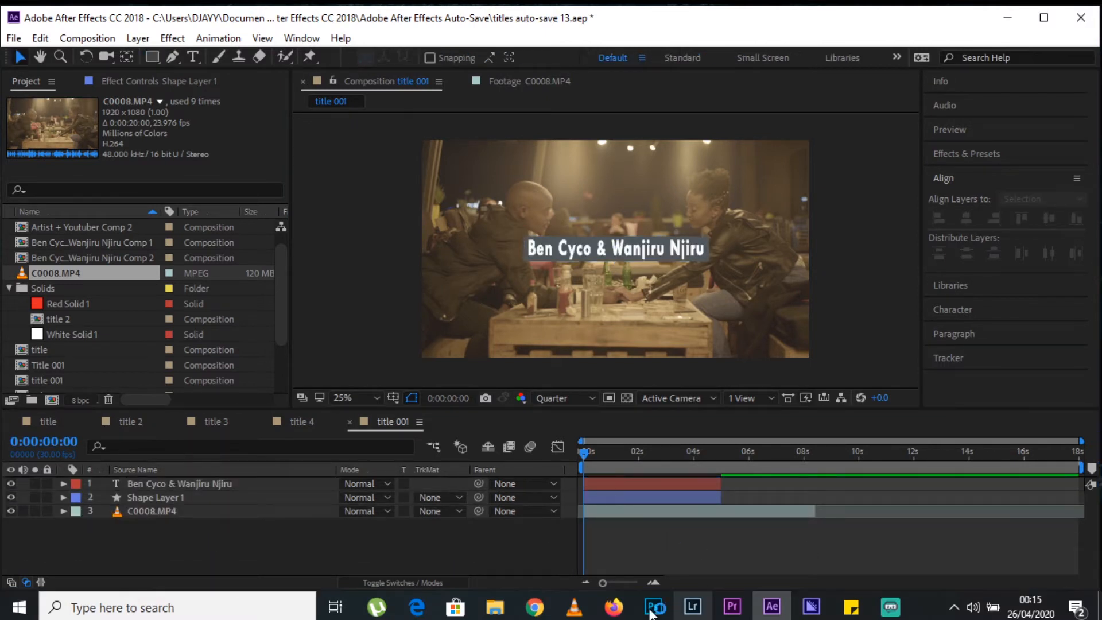
Add a Scale keyframe to Shape Layer 1 and a Position keyframe to the name text layer at 0:00:00:00.
left_click(174, 502)
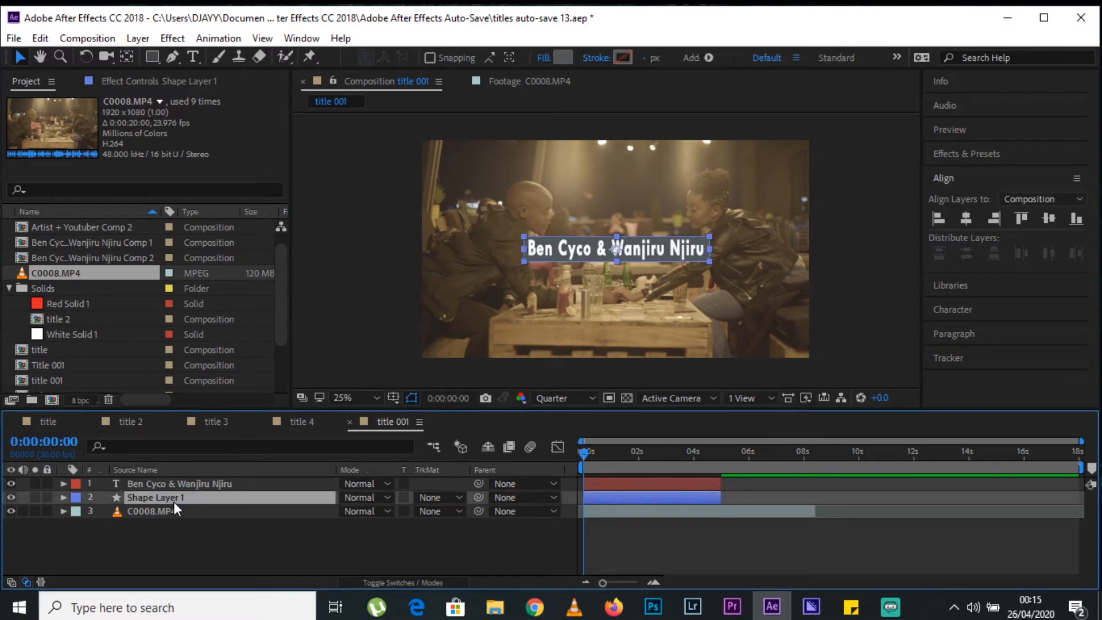
key("s")
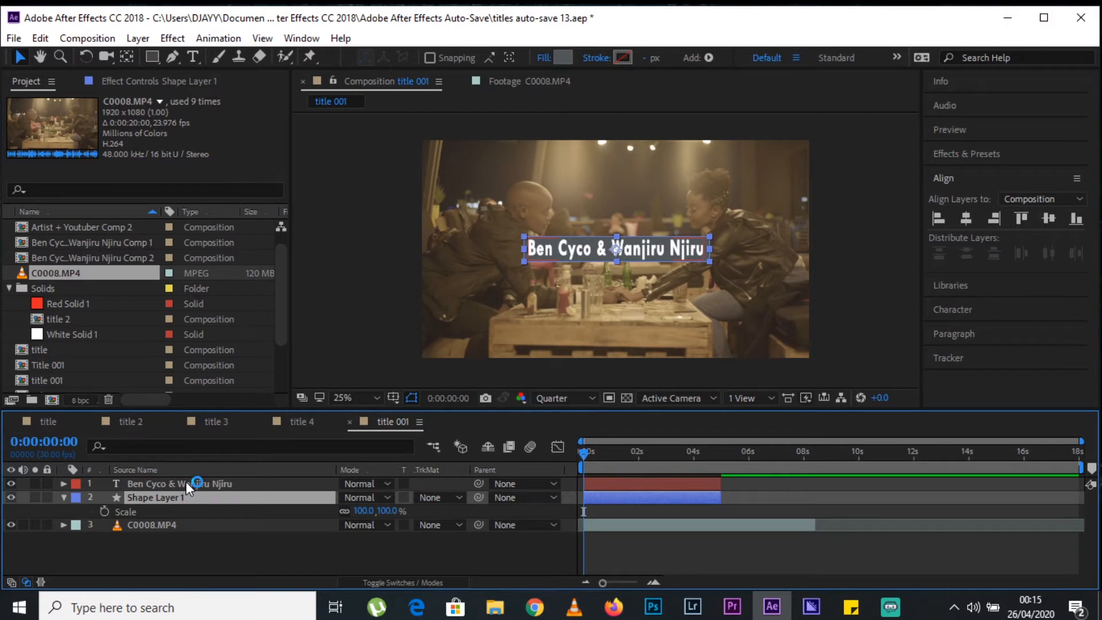
left_click(186, 483)
key("p")
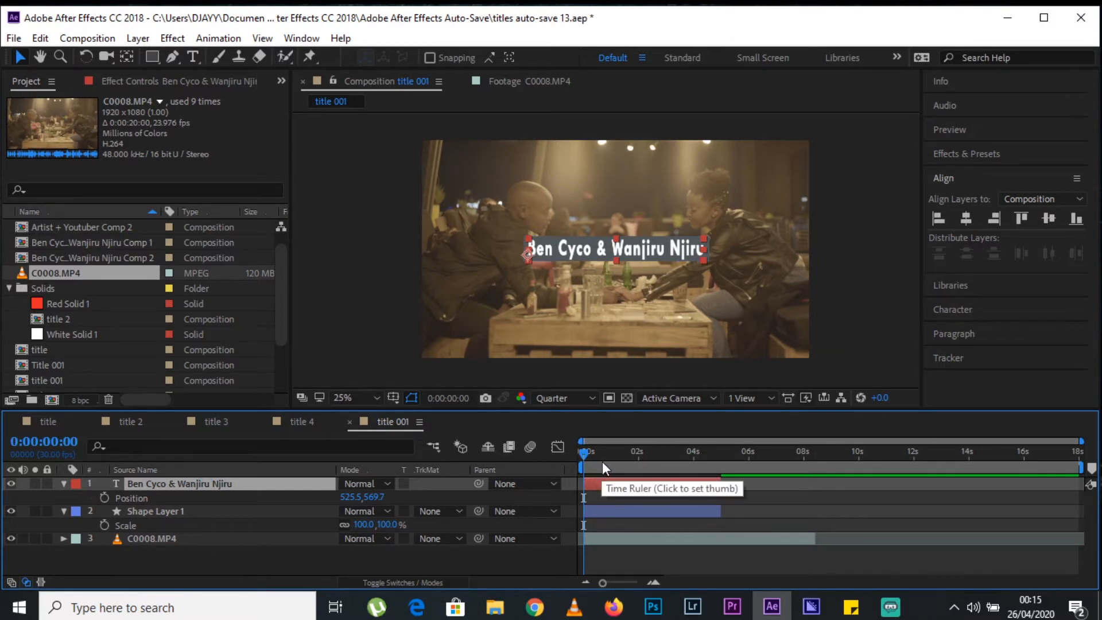
left_click(105, 525)
left_click(105, 497)
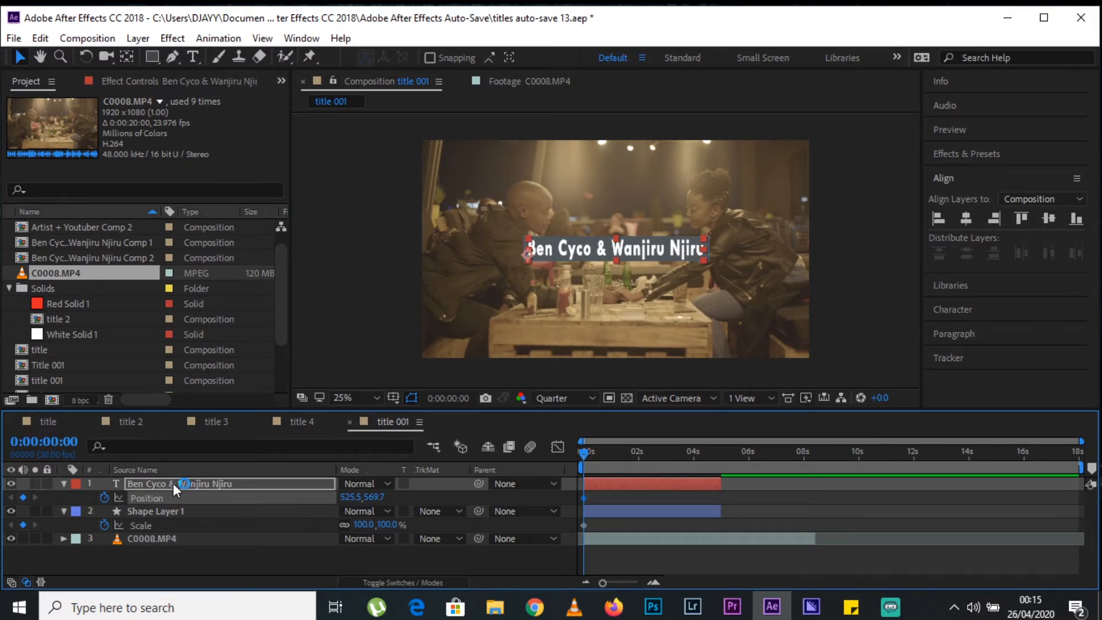
Move both keyframes to about 1.5 seconds and set Shape Layer 1's Scale to -4% at 0:00:00:00.
left_click(582, 525)
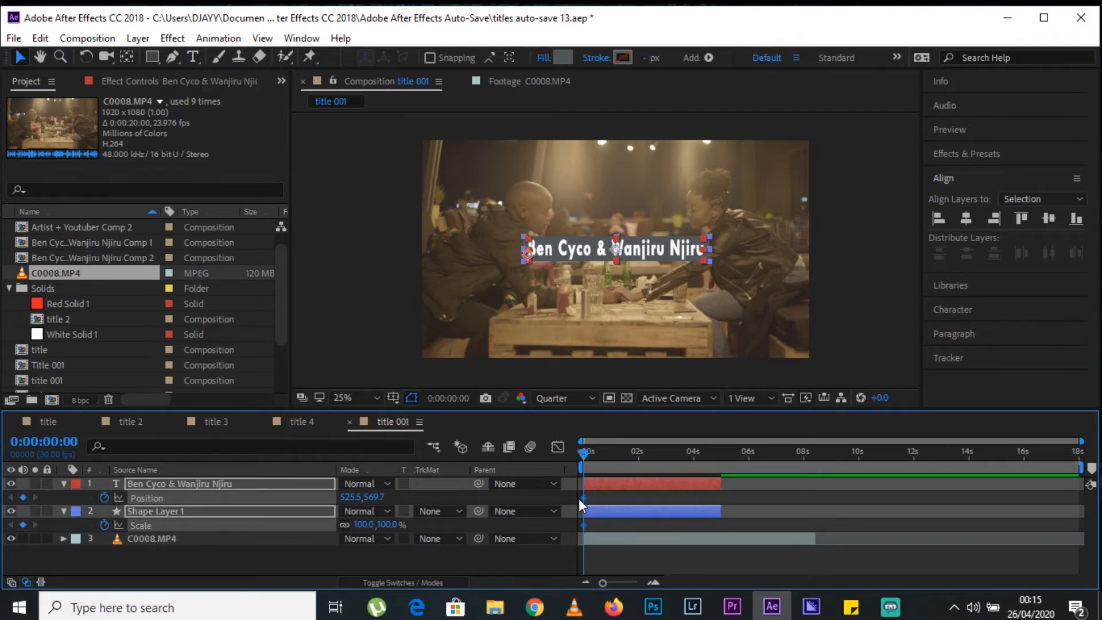
left_click_drag(584, 499, 606, 508)
left_click(245, 524)
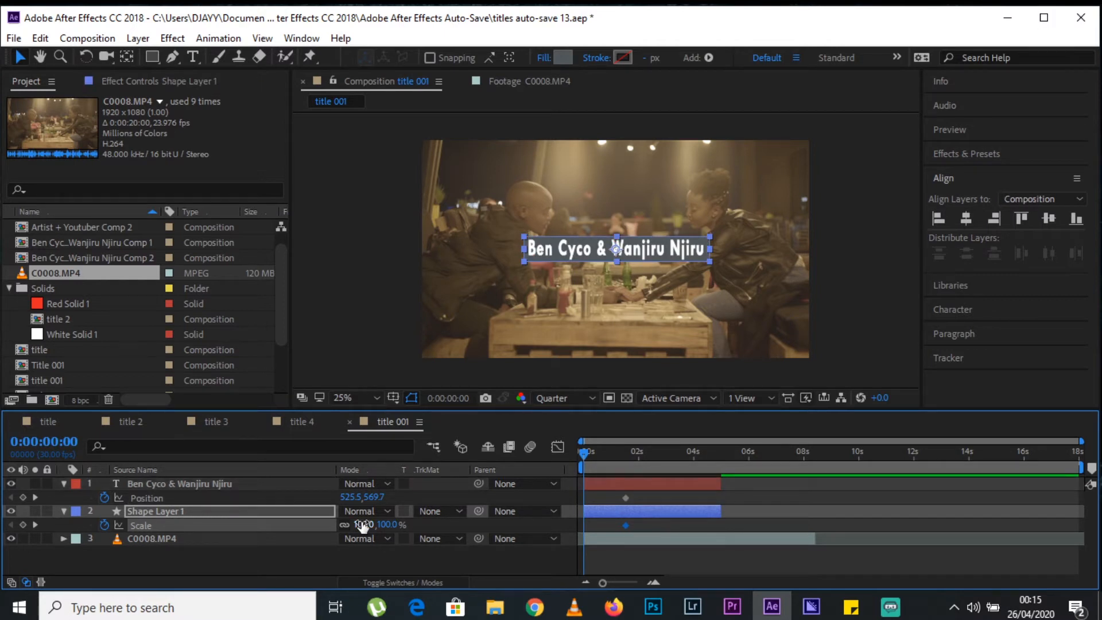
left_click_drag(363, 526, 281, 527)
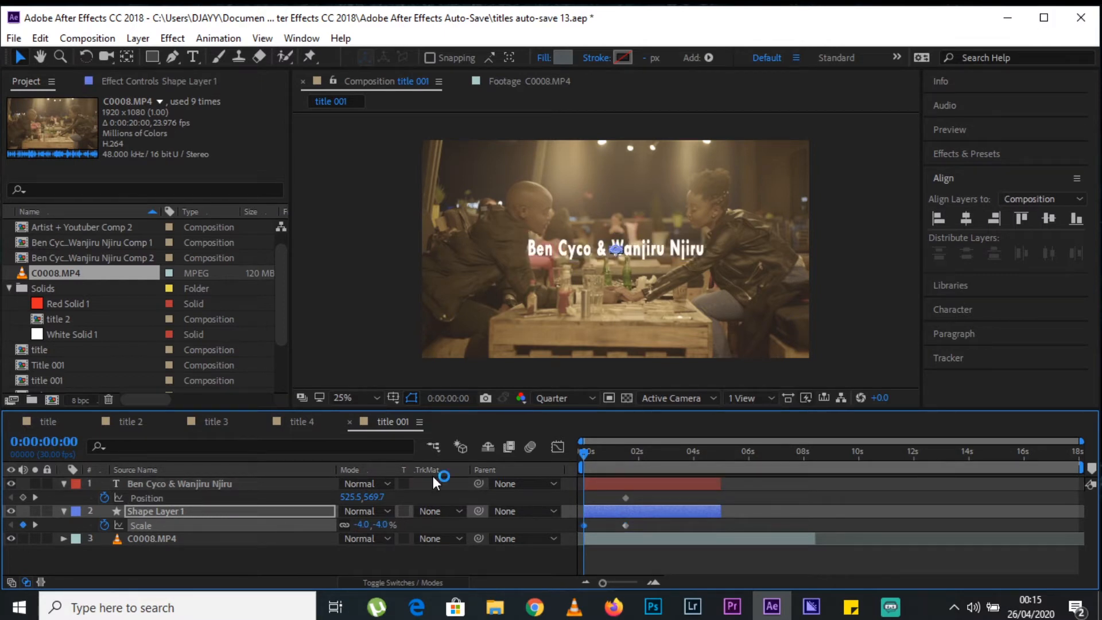
Speed up the rectangle's growth by moving its full-size Scale keyframe to about 0.8 seconds, and preview it through to 0:00:01:17.
key("space")
left_click_drag(626, 526, 606, 525)
key("space")
key("space")
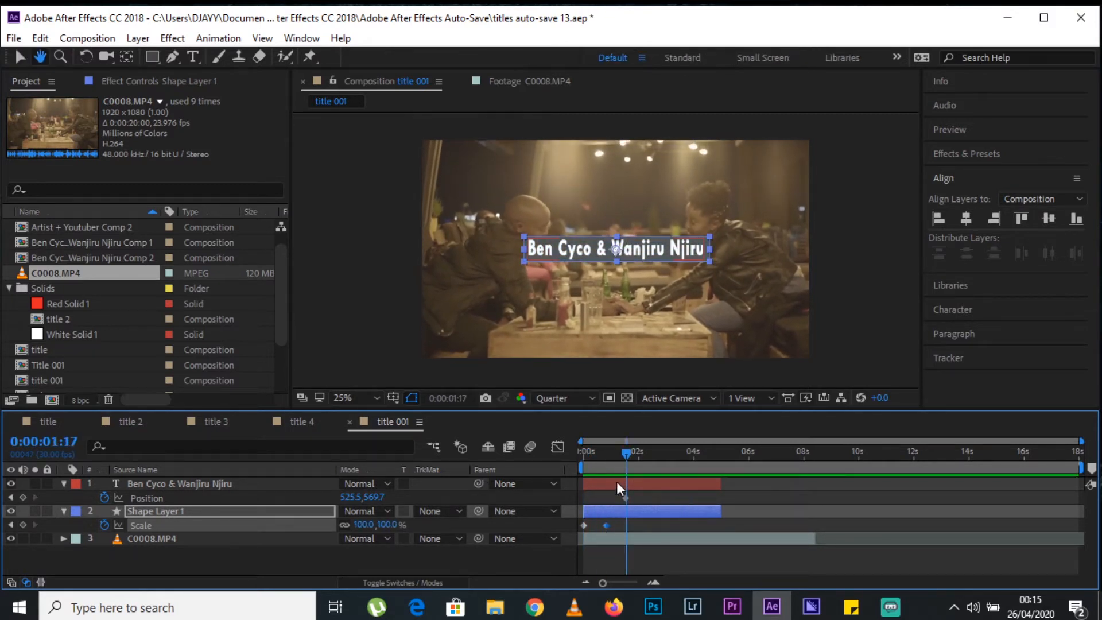
Set the name text's Position to 525.5, 736.7 at 0:00:00:00 and keyframe its Opacity from 0% there to 100% at about 1.5 seconds.
left_click_drag(621, 468, 581, 461)
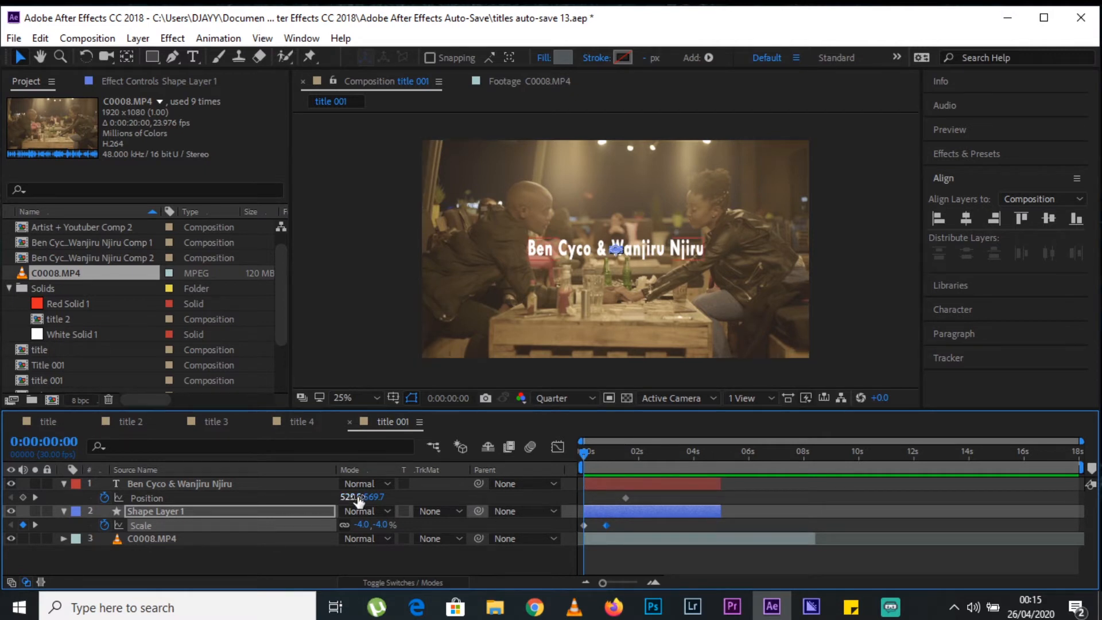
left_click_drag(363, 496, 551, 492)
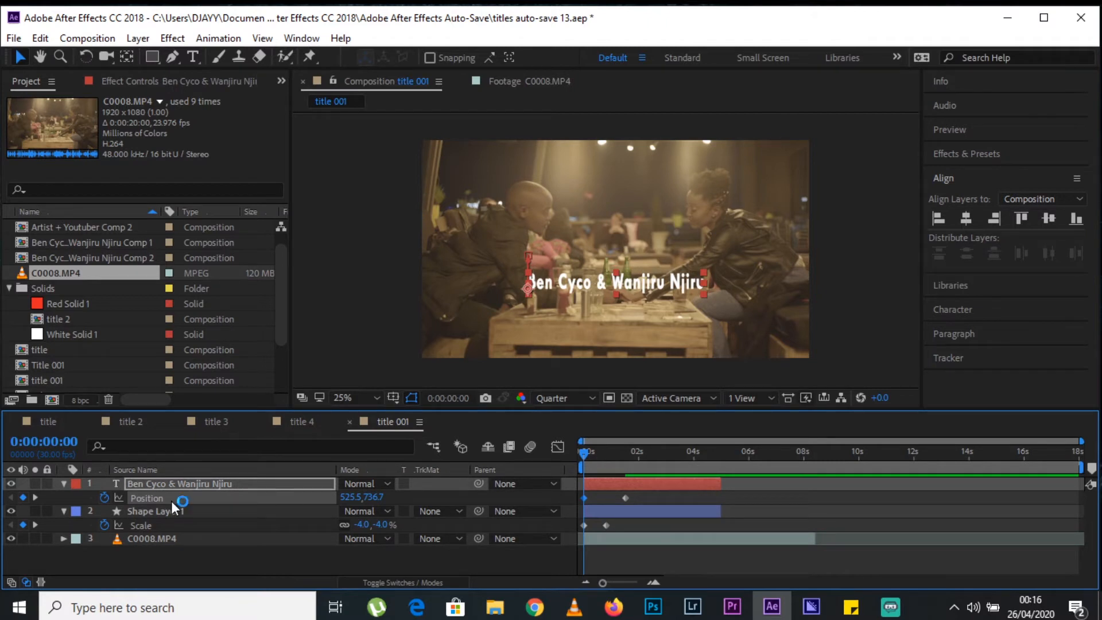
key("shift+t")
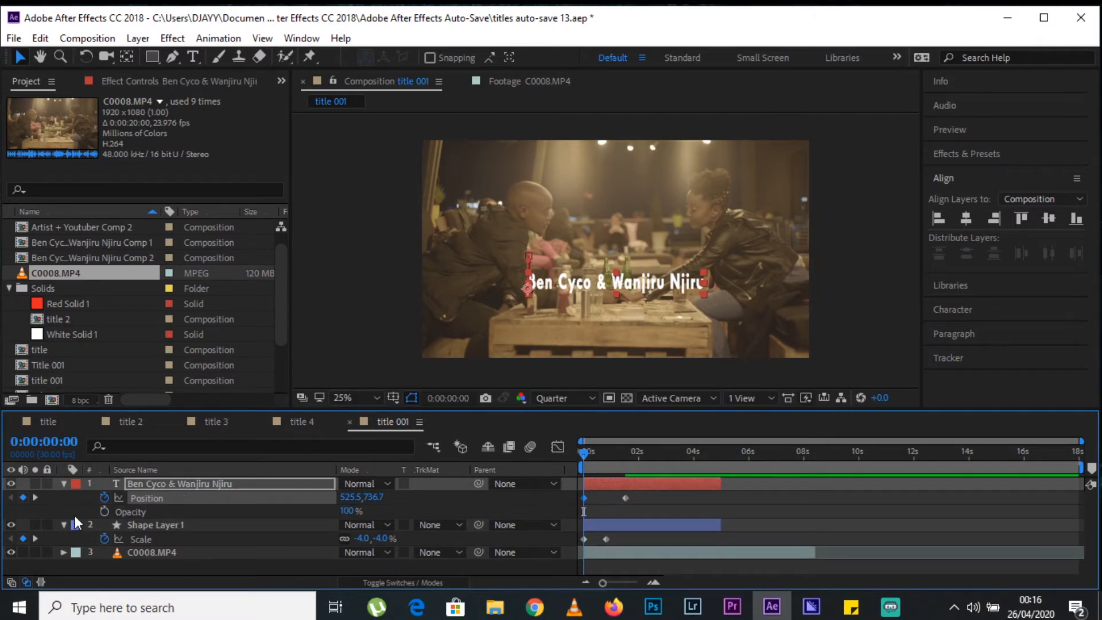
left_click(104, 511)
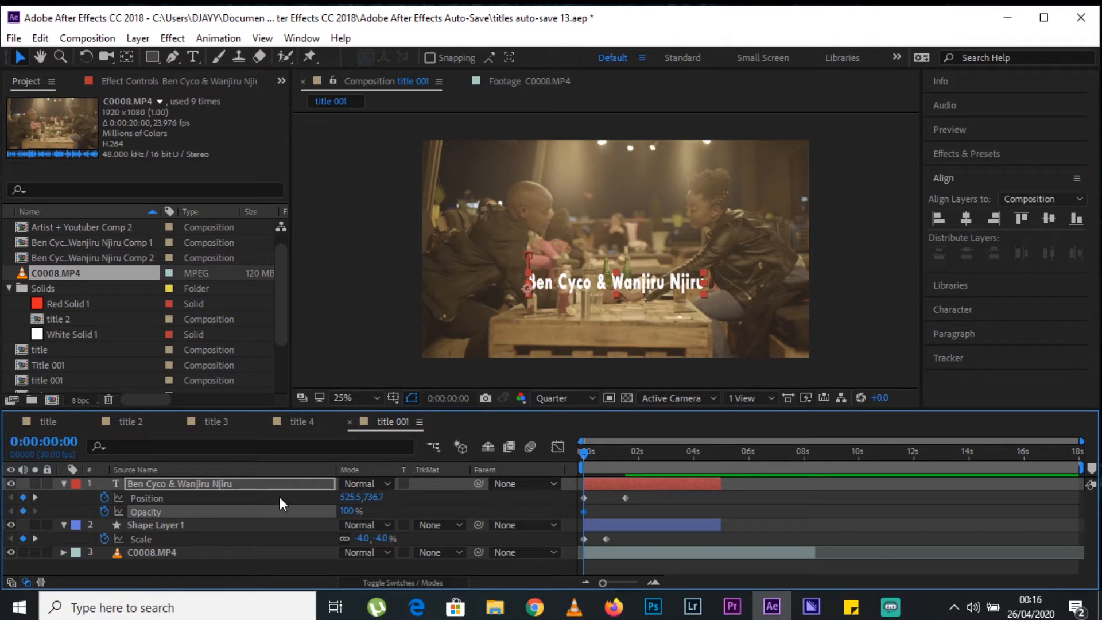
left_click(351, 511)
left_click_drag(584, 511, 627, 509)
left_click(343, 512)
type("0")
key("Return")
key("space")
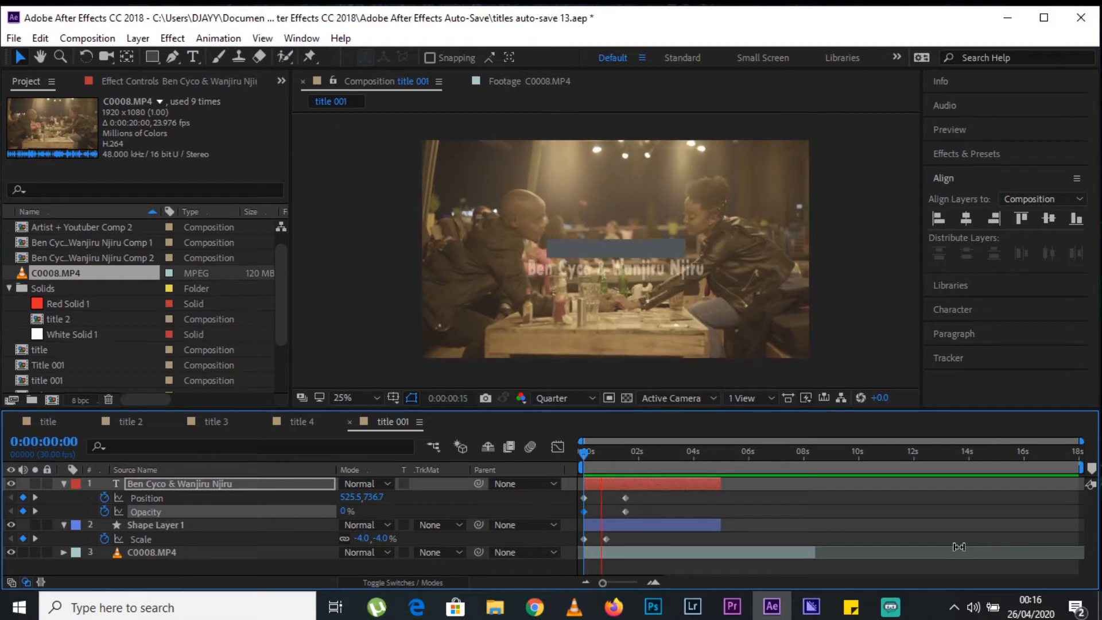
key("space")
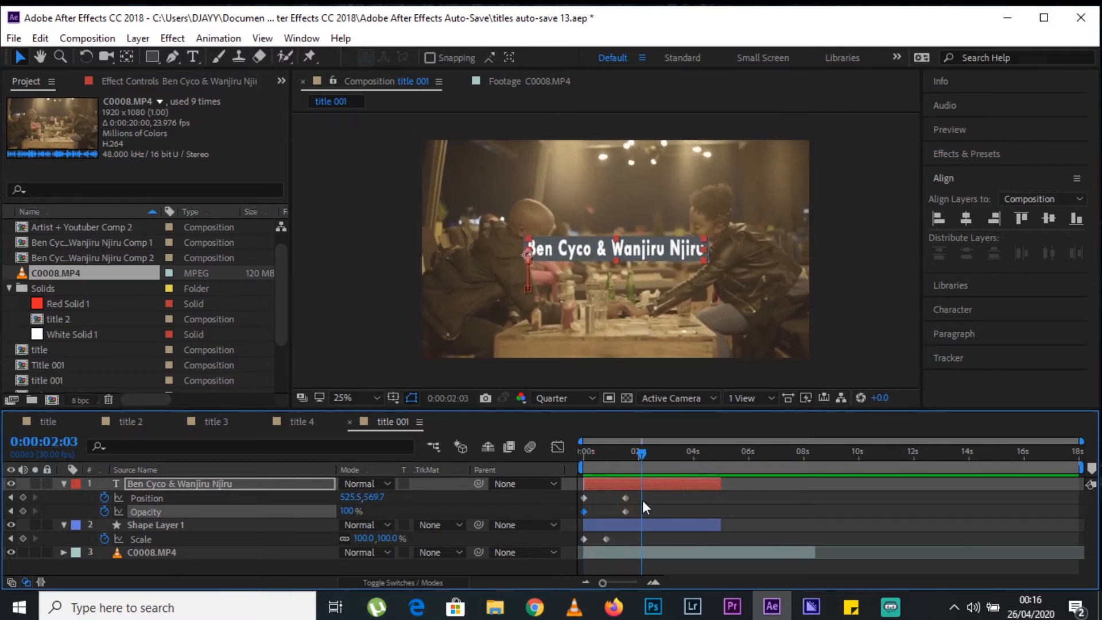
Move the name text's ending Position and Opacity keyframes to about 0.8 seconds and preview from the start.
left_click_drag(641, 494, 607, 498)
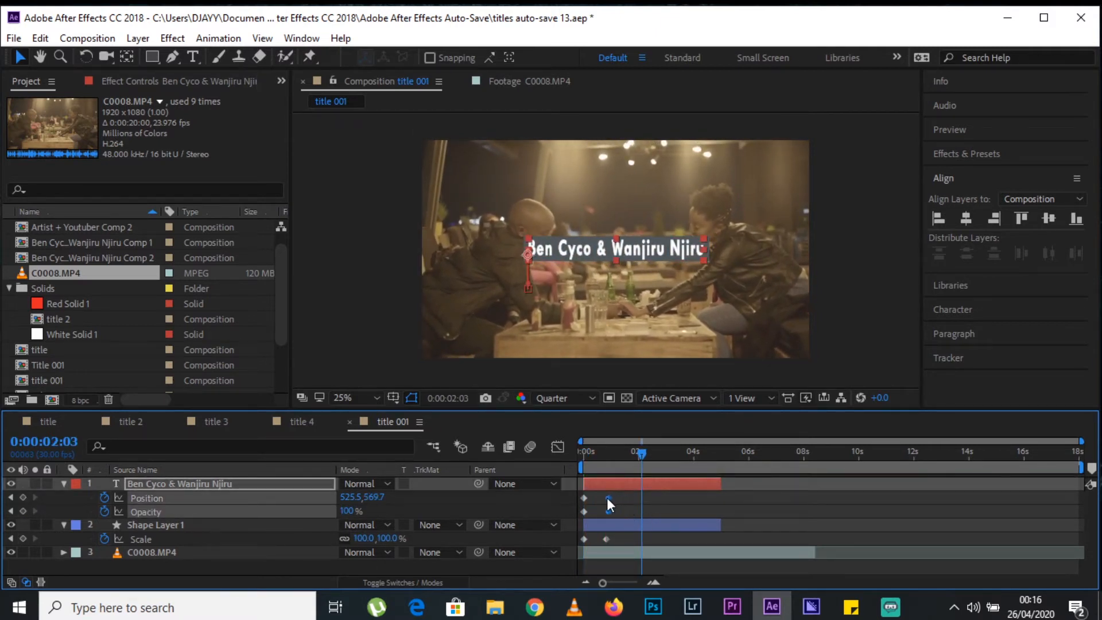
key("Home")
key("space")
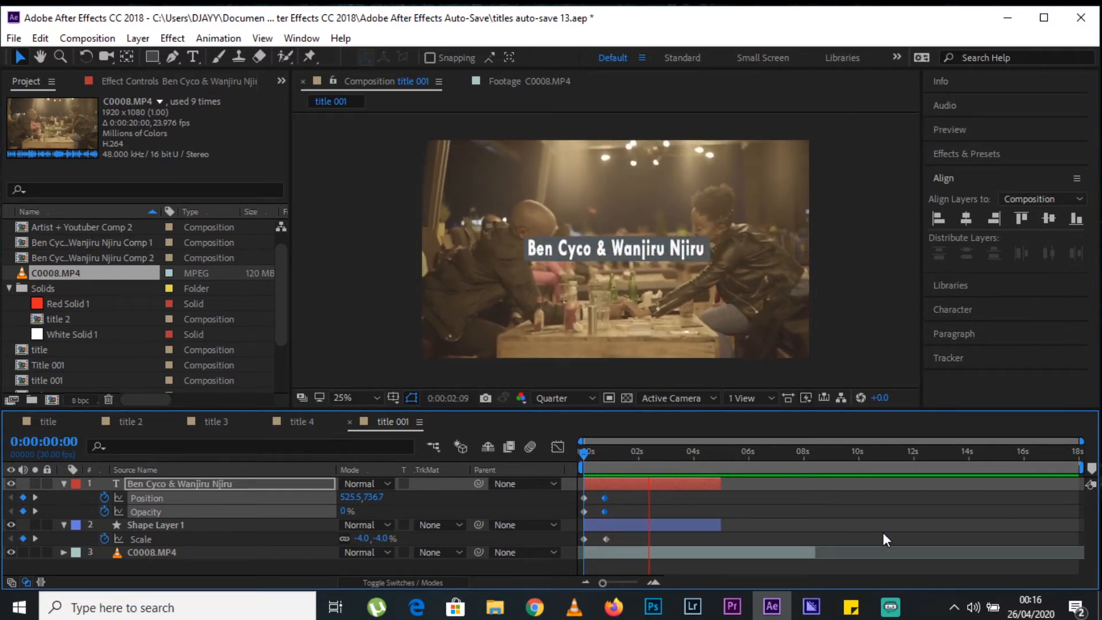
key("space")
Collapse the keyframed properties of the name text layer and Shape Layer 1, leaving no layer selected.
key("u")
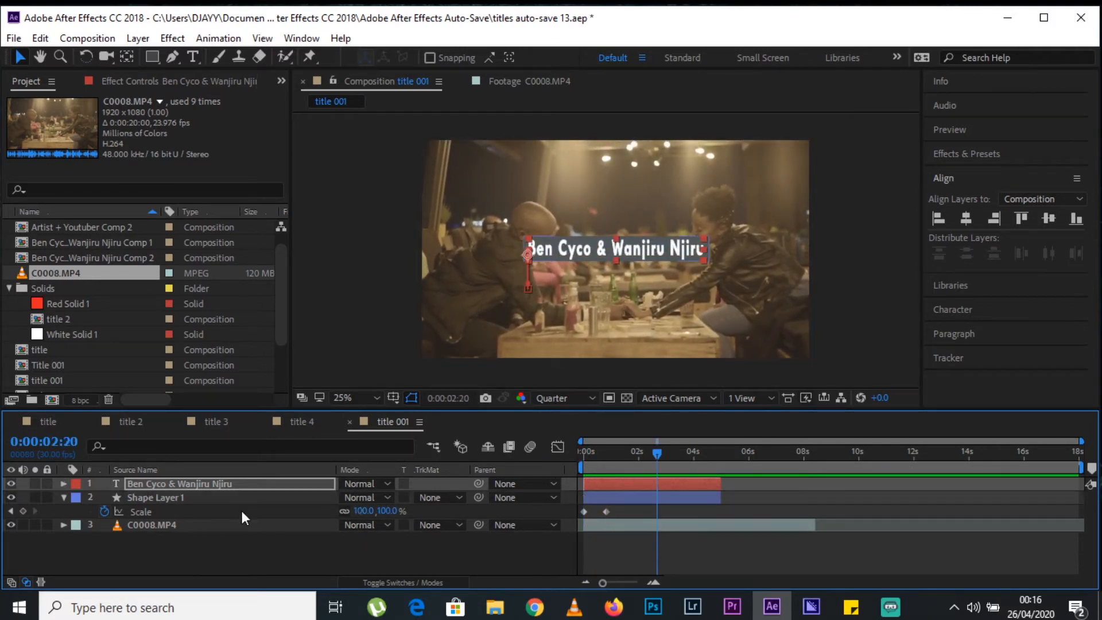
left_click(238, 503)
key("u")
left_click(762, 543)
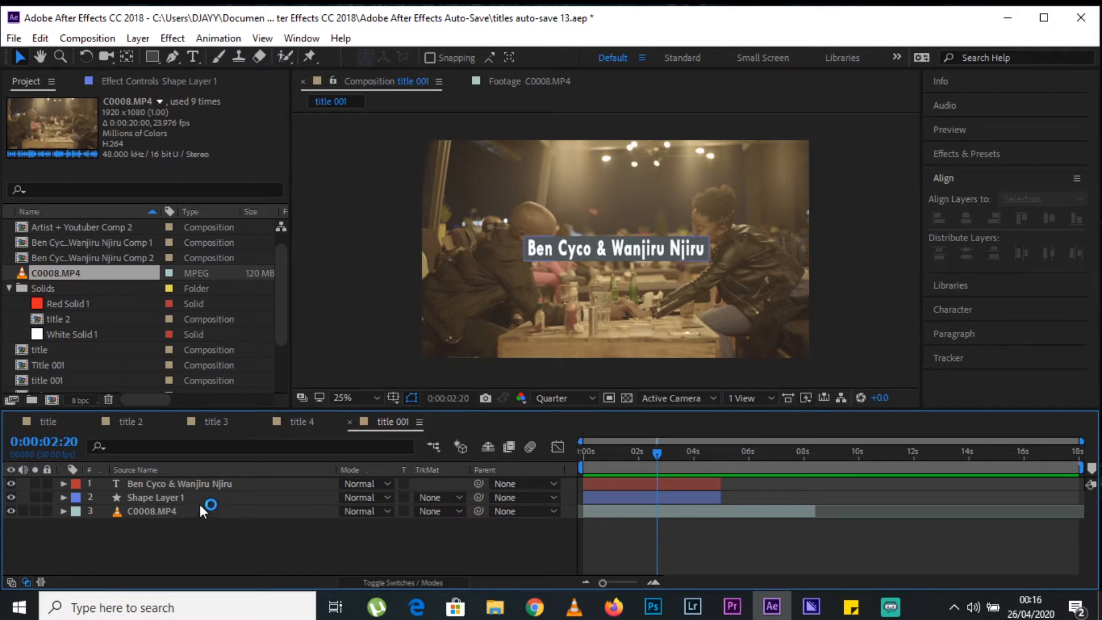
Add a new text layer reading "Artist + Youtuber" beneath the name in the composition.
left_click(200, 59)
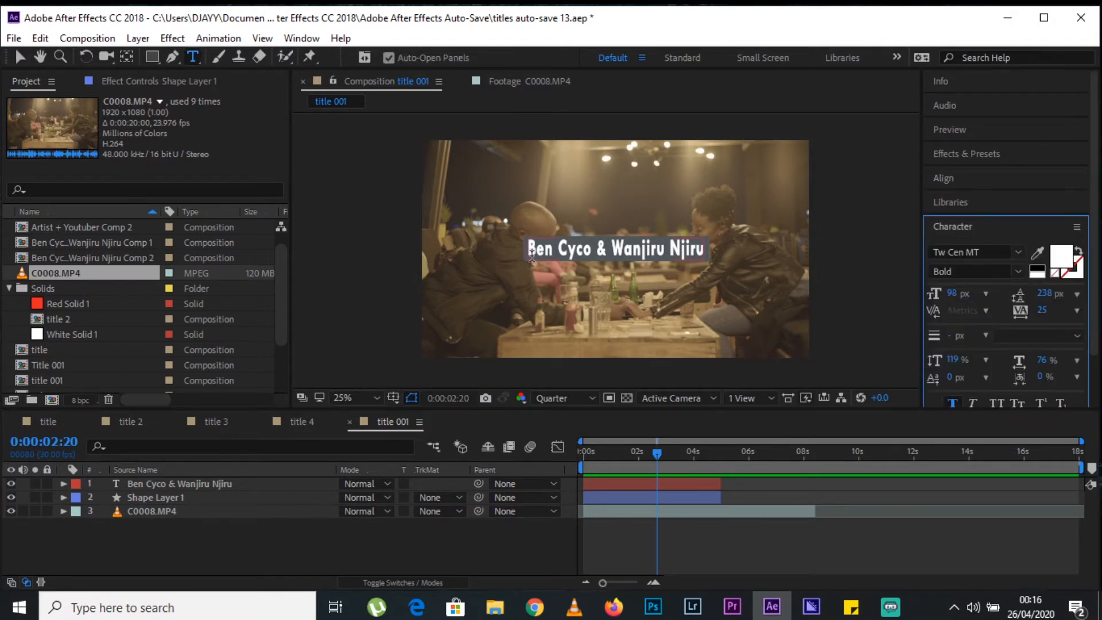
left_click(549, 274)
type("Artist")
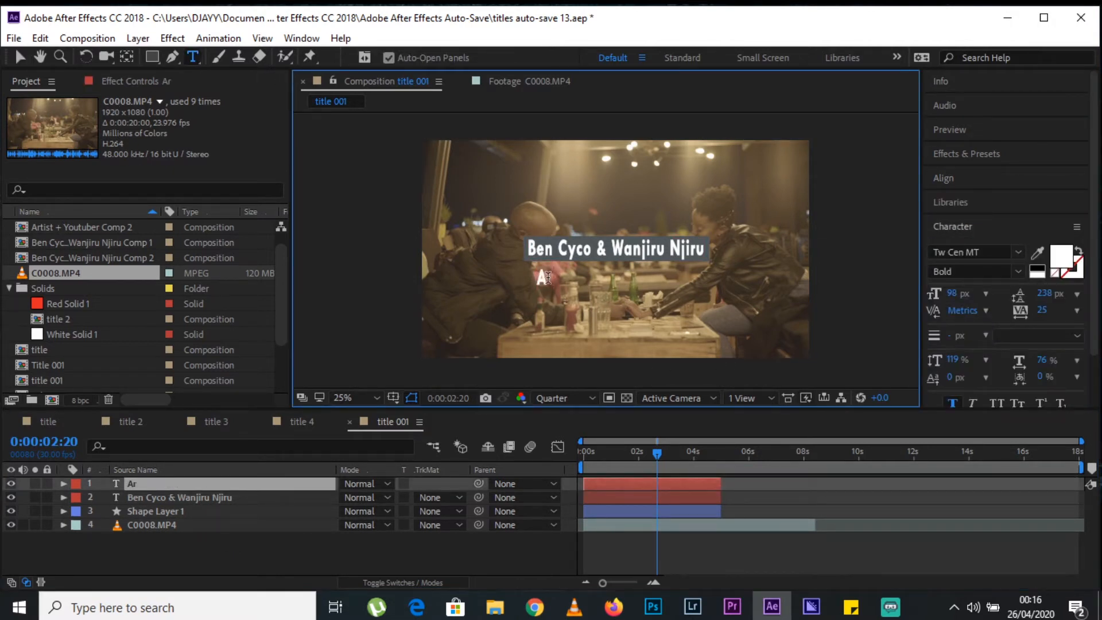
type(" + Youtuber")
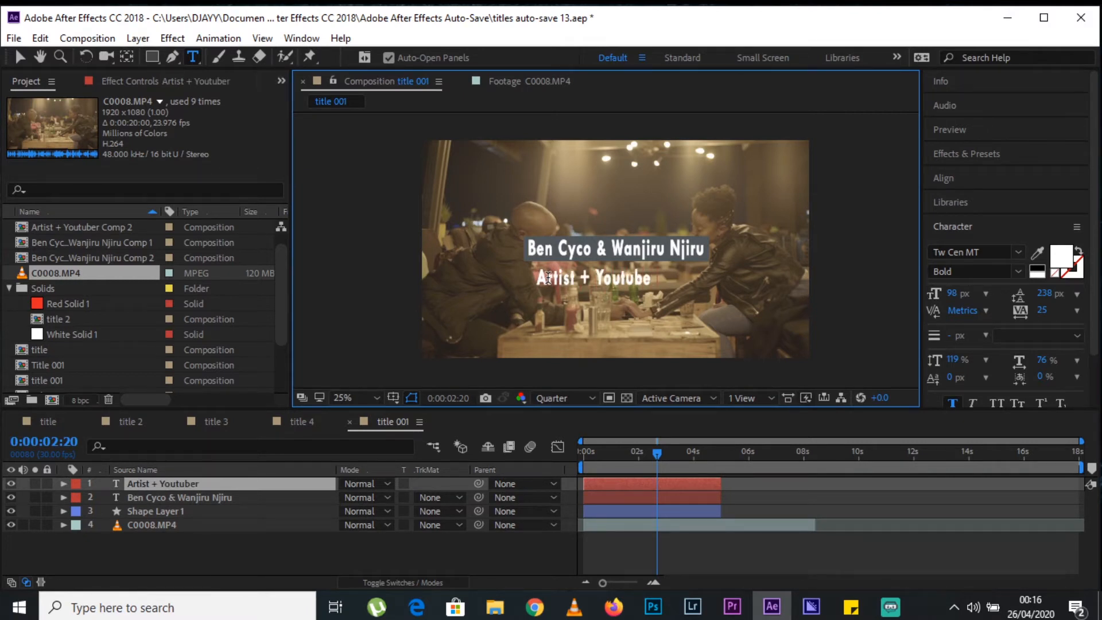
Check the sticky note for the description font and set the Artist + Youtuber text to Sail.
left_click(851, 606)
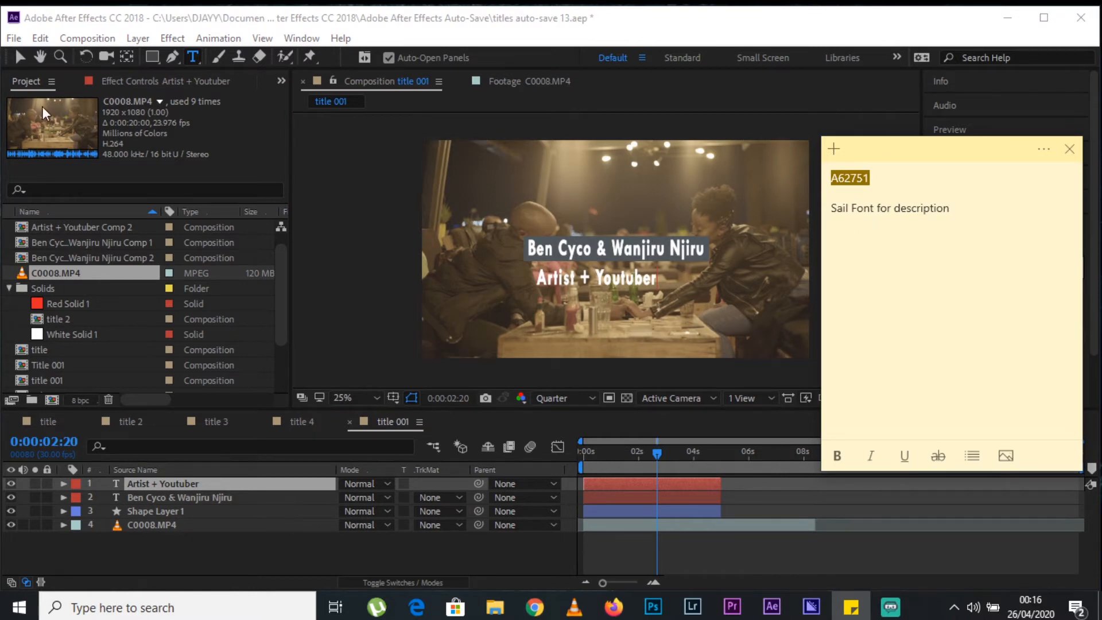
left_click(21, 58)
left_click(141, 484)
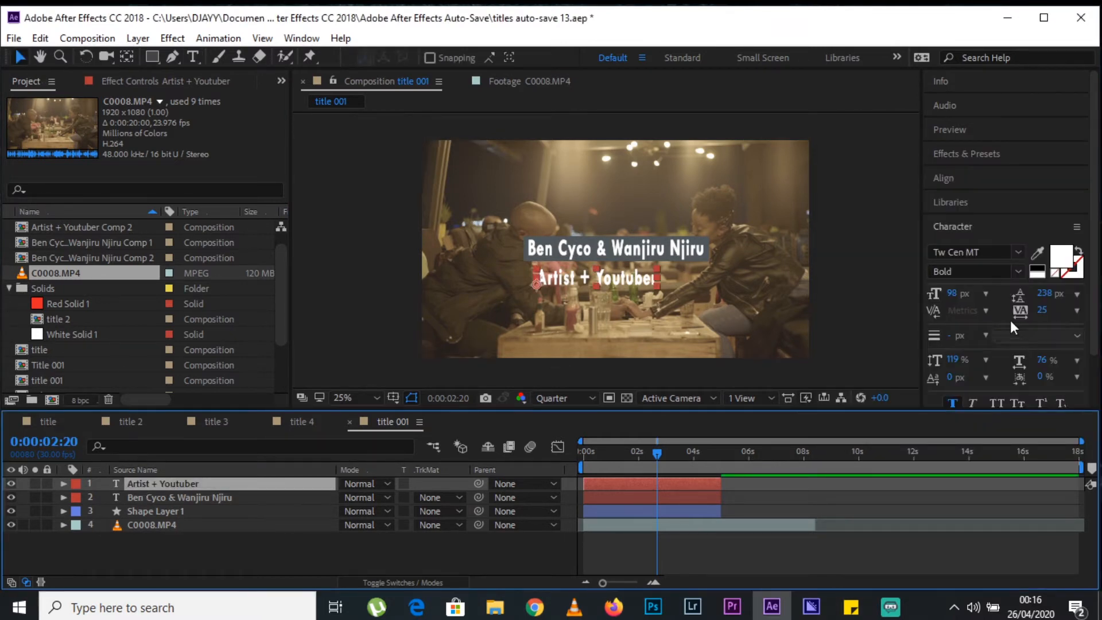
left_click(970, 252)
type("sai")
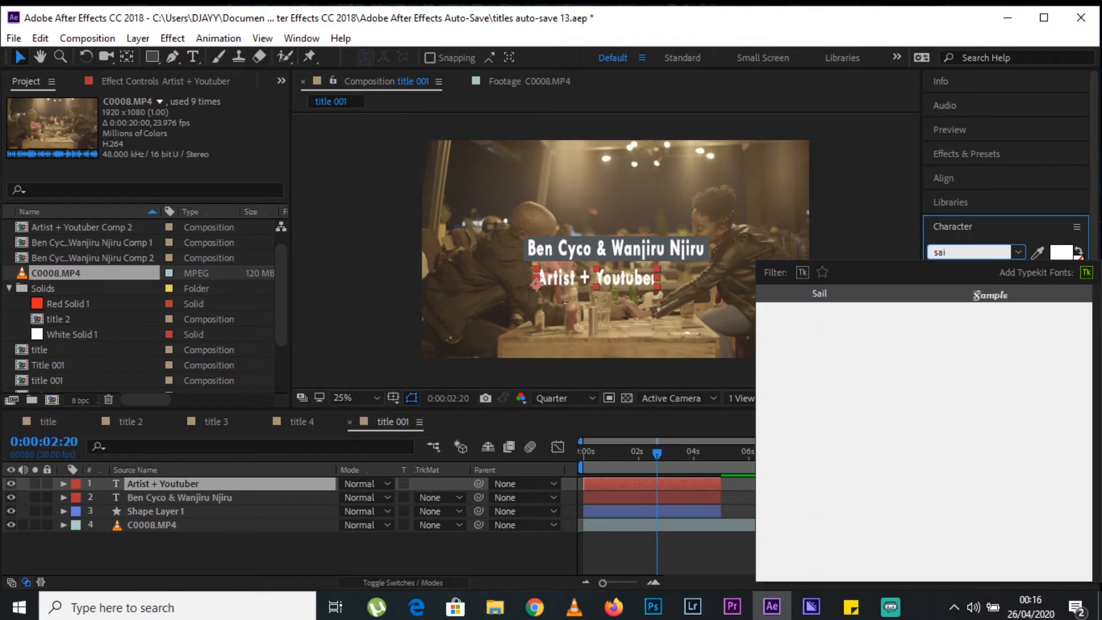
key("Return")
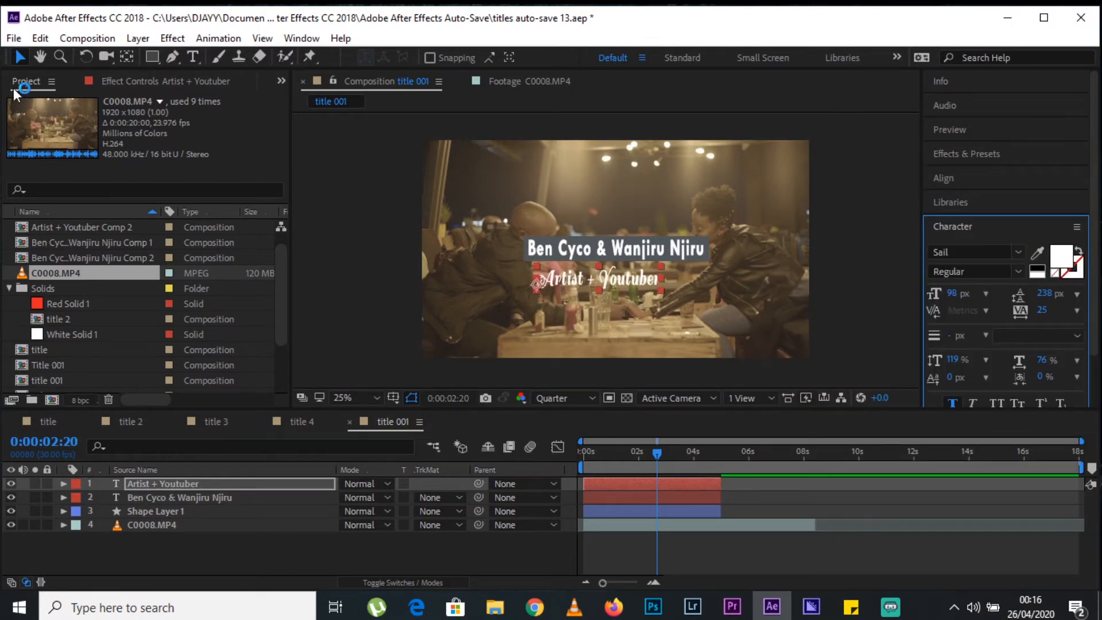
Move the Artist + Youtuber text so it starts level with the name box's starting edge, just below it.
left_click(33, 58)
left_click(16, 58)
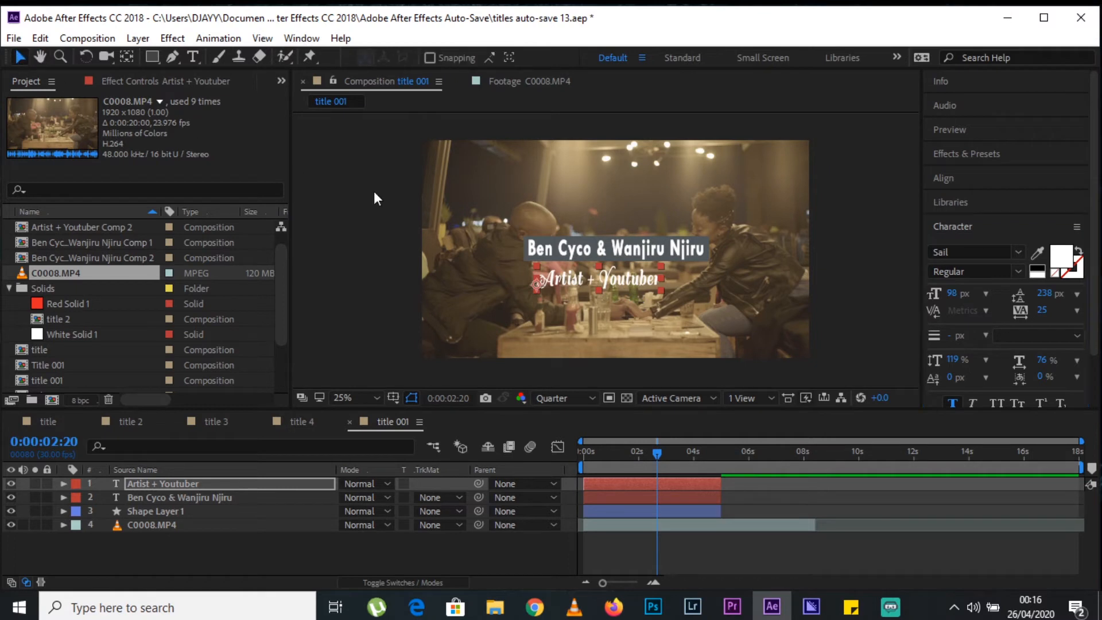
left_click_drag(661, 291, 634, 278)
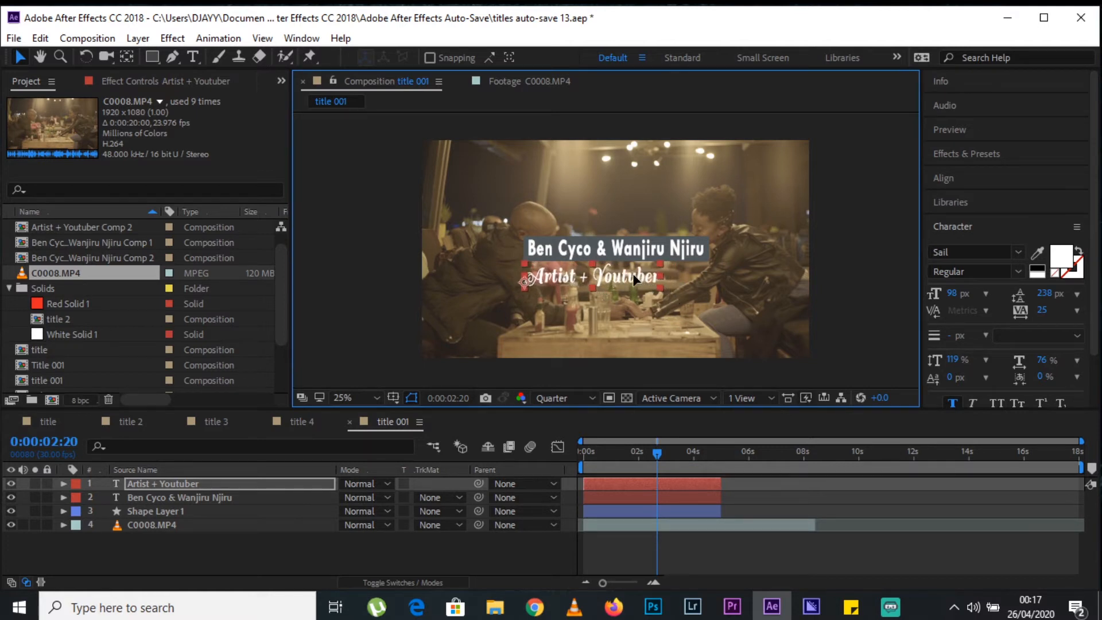
Draw a rectangle covering the Artist + Youtuber text and nudge it up against the name box.
left_click(480, 553)
left_click(152, 57)
left_click_drag(663, 267, 526, 289)
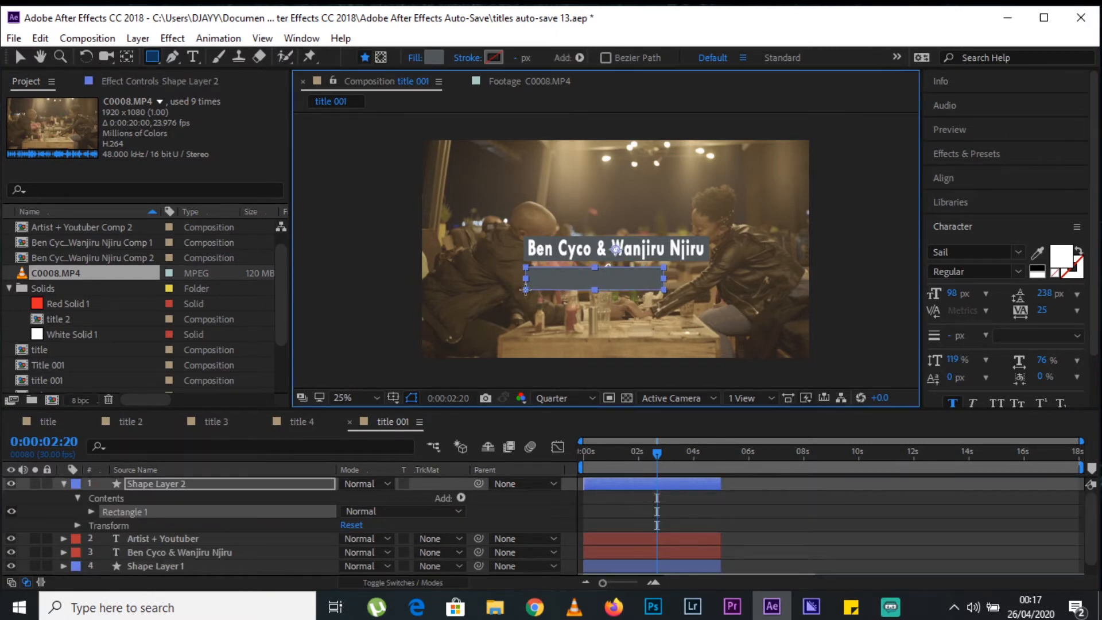
key("Up")
key("Up")
key("Up")
key("Up")
key("Up")
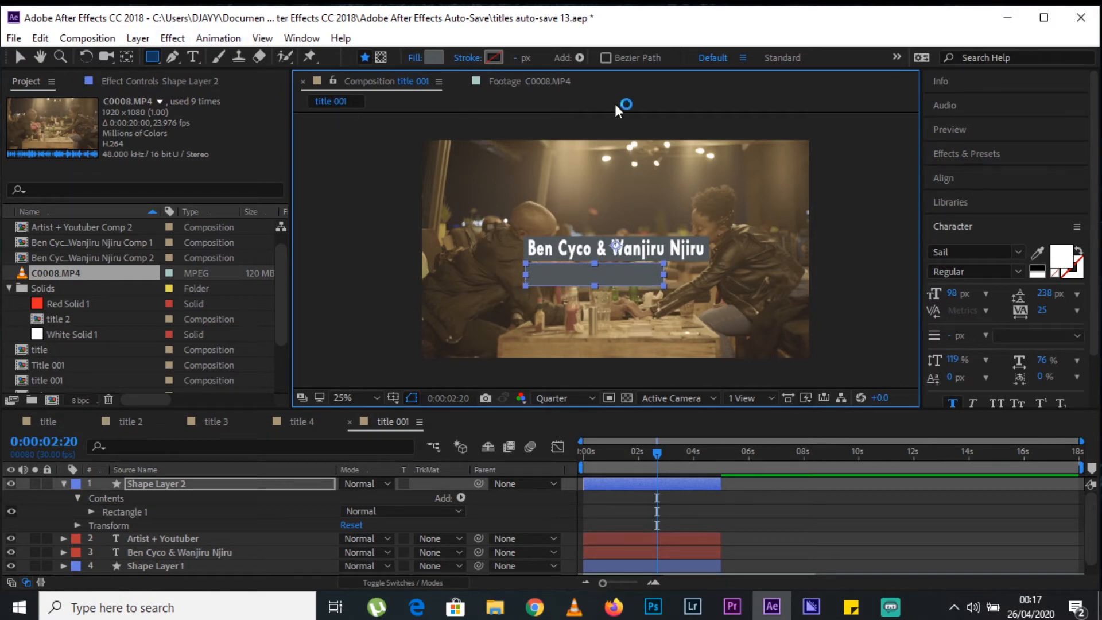
Change the new rectangle's fill to salmon pink F47F8A and deselect it.
left_click(434, 57)
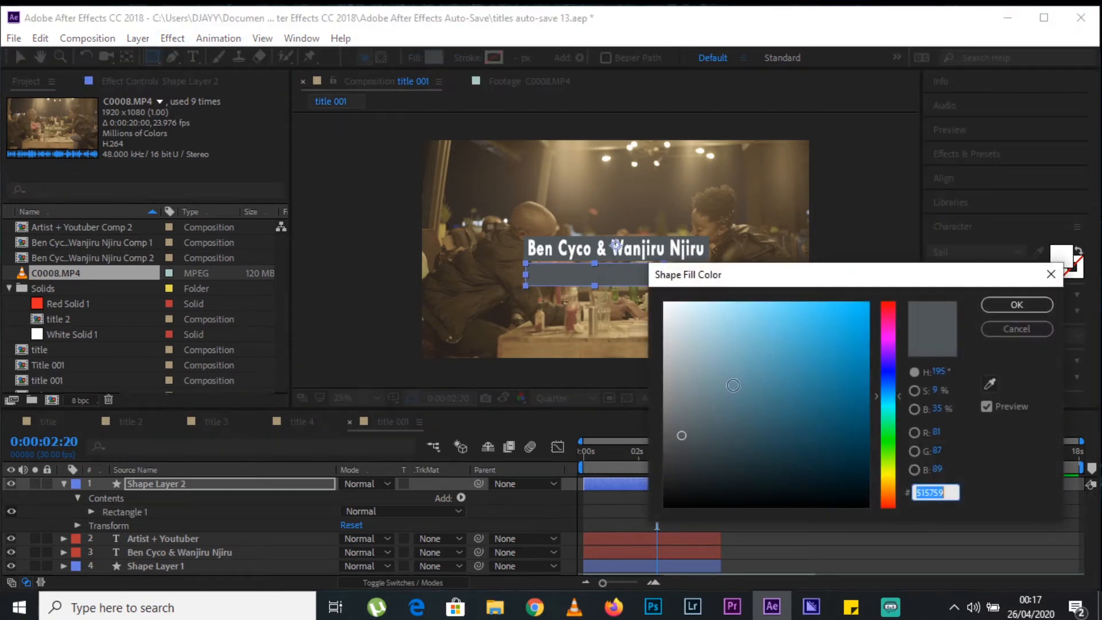
left_click_drag(888, 439, 888, 355)
left_click_drag(681, 428, 744, 343)
mouse_move(880, 321)
left_mouse_down()
mouse_move(890, 302)
mouse_move(889, 321)
left_mouse_up()
left_click_drag(745, 346, 762, 311)
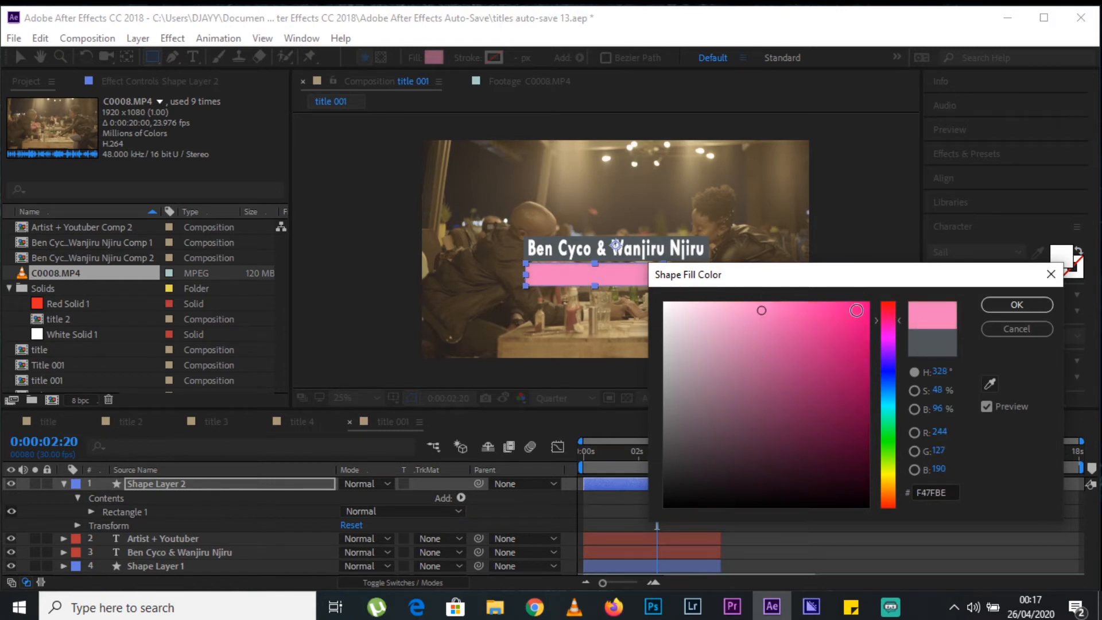
left_click_drag(888, 322, 883, 305)
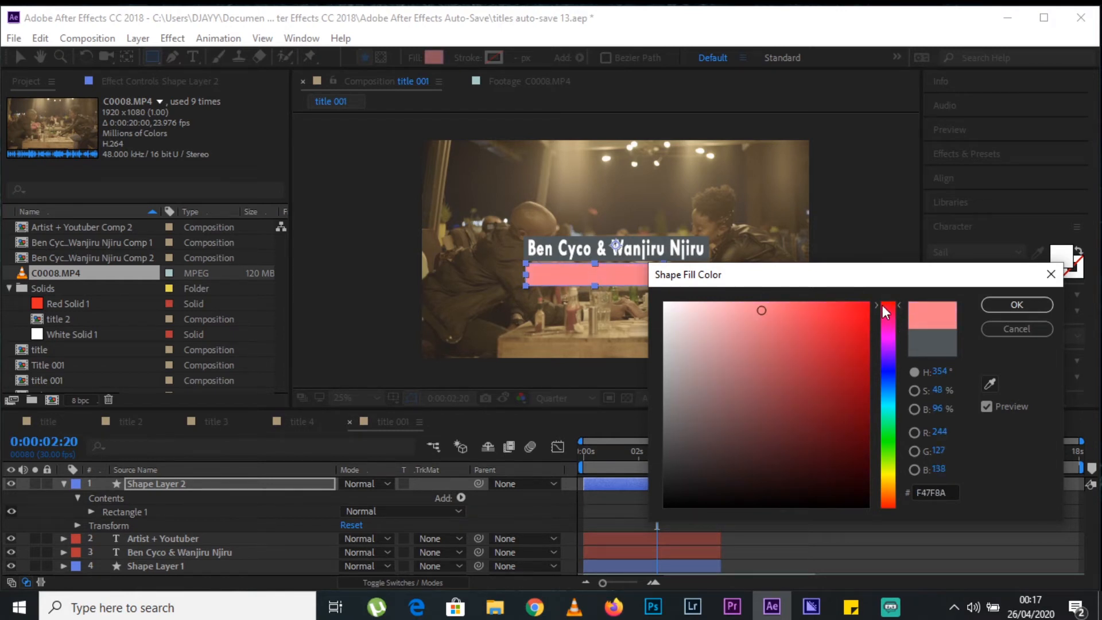
key("Return")
left_click(815, 512)
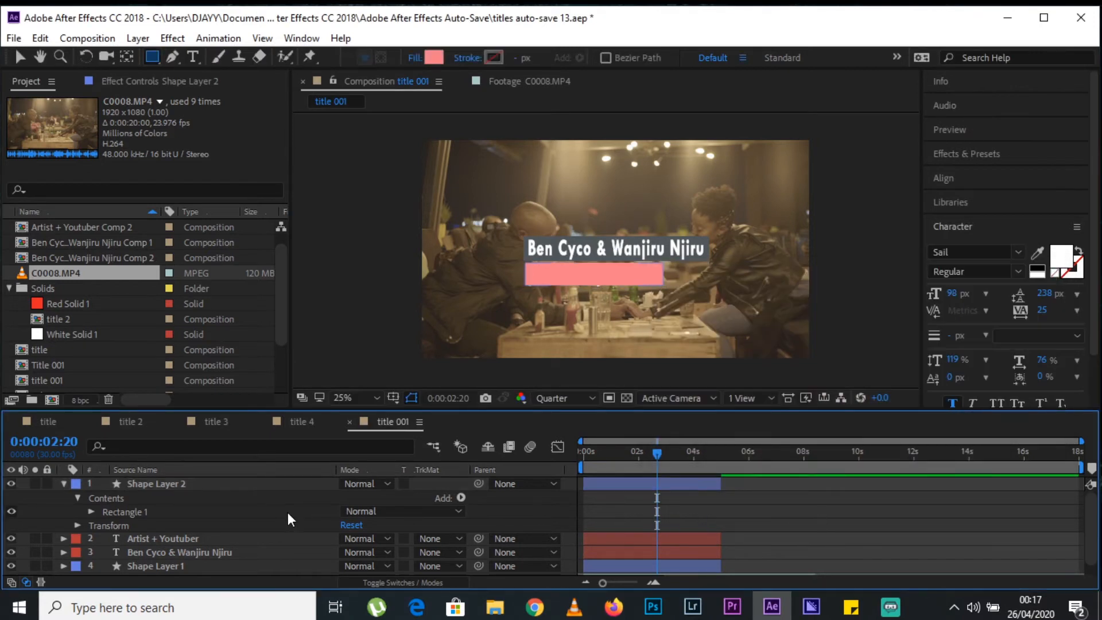
Collapse Shape Layer 2's properties and place the Artist + Youtuber text layer above it.
left_click(169, 481)
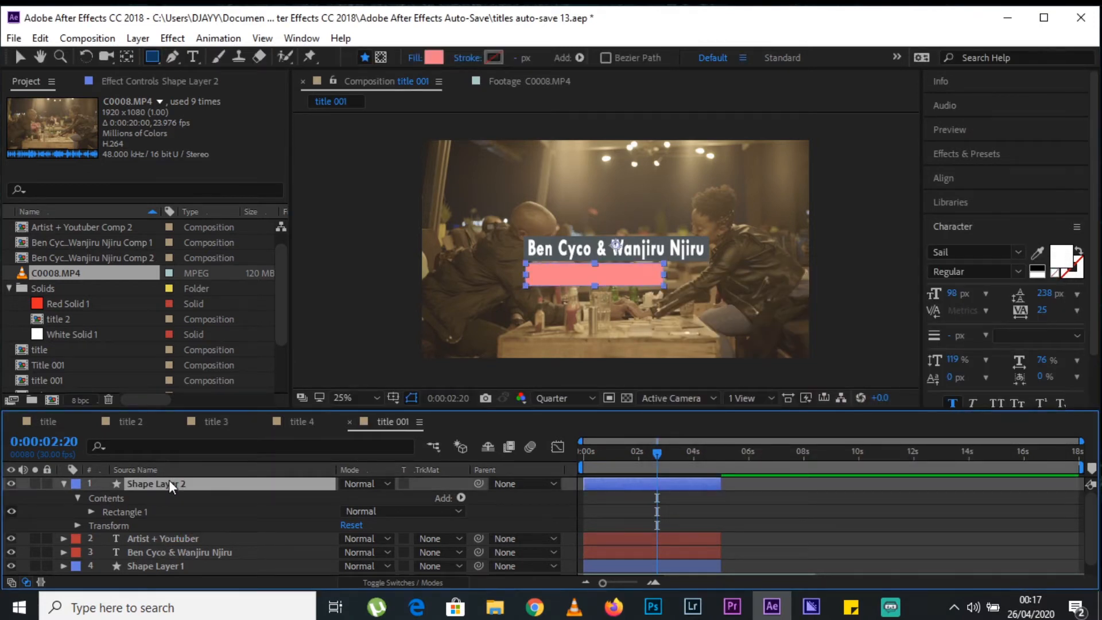
key("u")
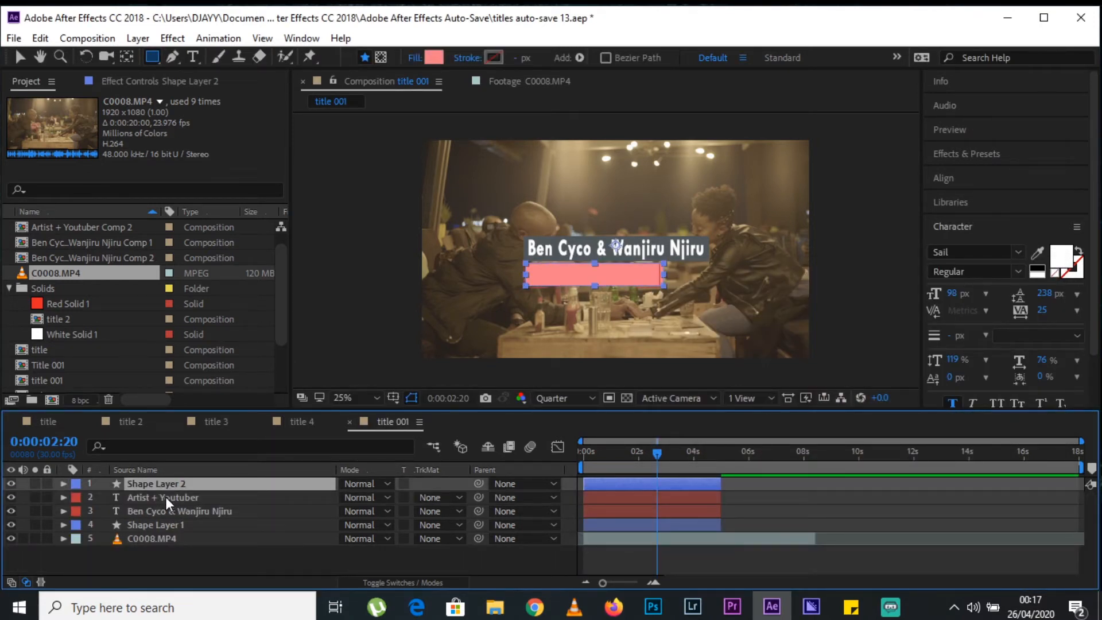
left_click(166, 497)
left_click(169, 481)
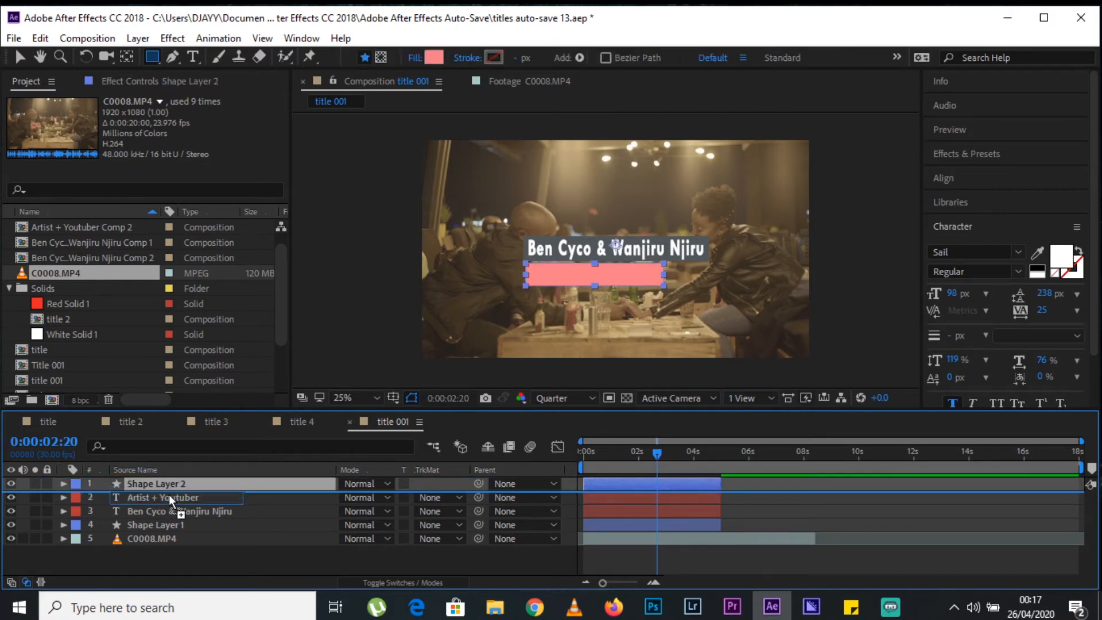
left_click(173, 496)
left_click_drag(173, 496, 169, 483)
left_click(782, 509)
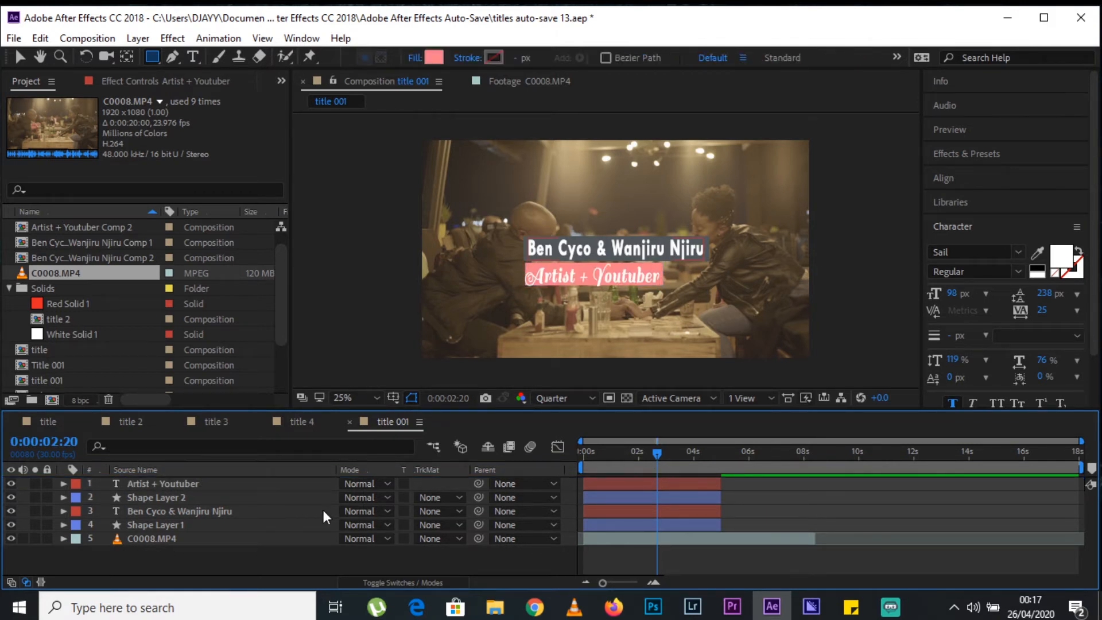
Pre-compose the Artist + Youtuber text and Shape Layer 2 together as Pre-comp 1.
left_click(186, 489)
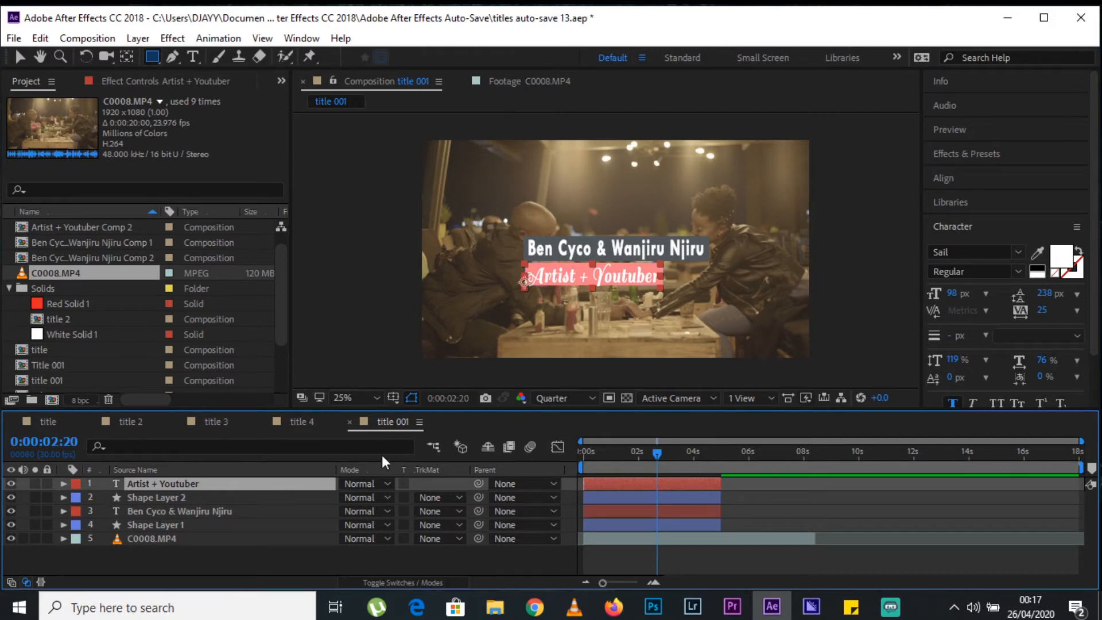
left_click_drag(608, 451, 616, 453)
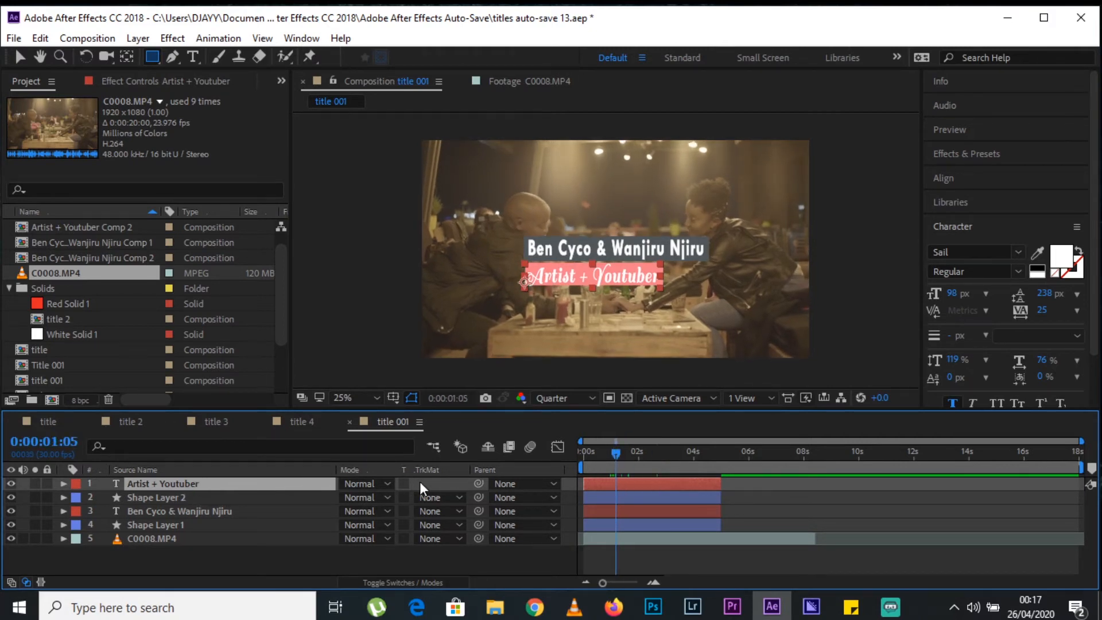
left_click(179, 498, "shift")
right_click(179, 499)
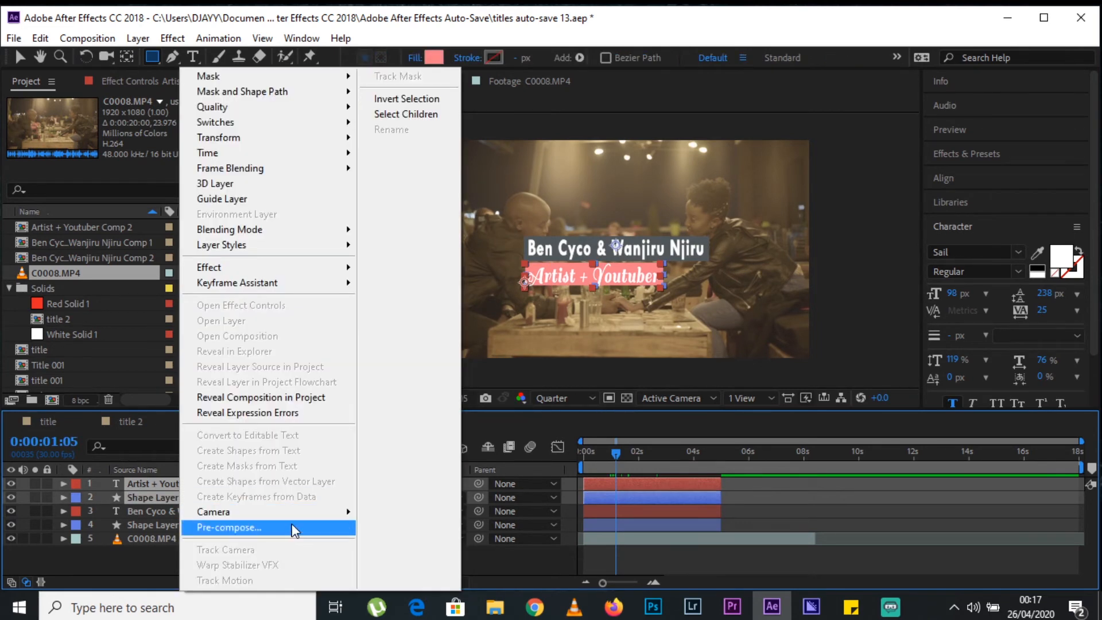
left_click(293, 524)
key("Return")
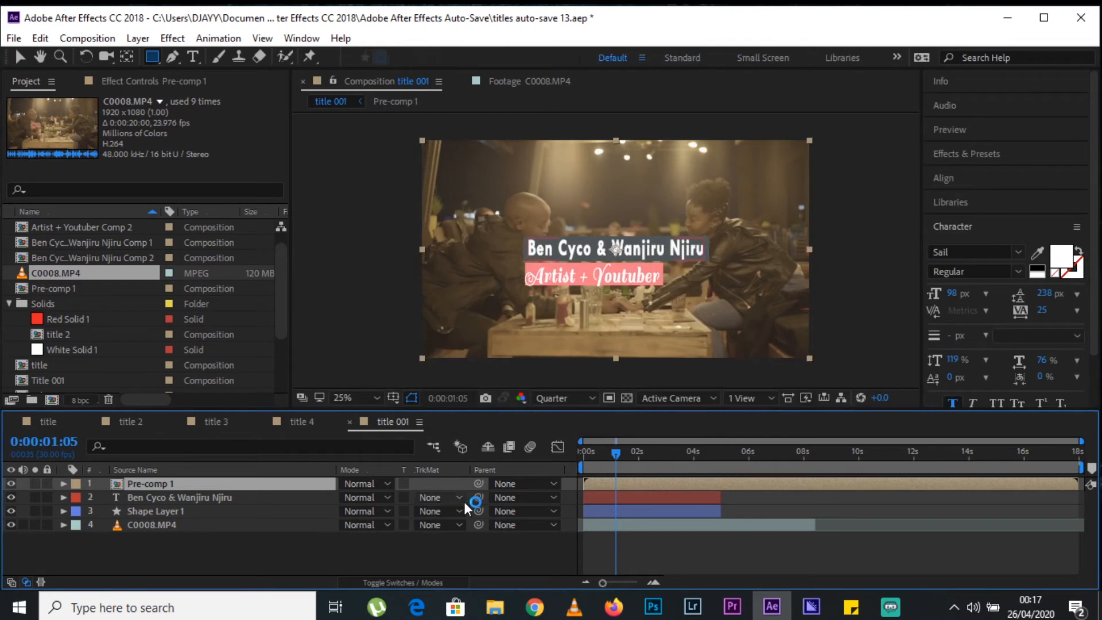
Add a position keyframe at 960, 540 to Pre-comp 1 and shift it to about 2.5 seconds.
mouse_move(604, 456)
left_mouse_down()
mouse_move(571, 460)
mouse_move(614, 455)
left_mouse_up()
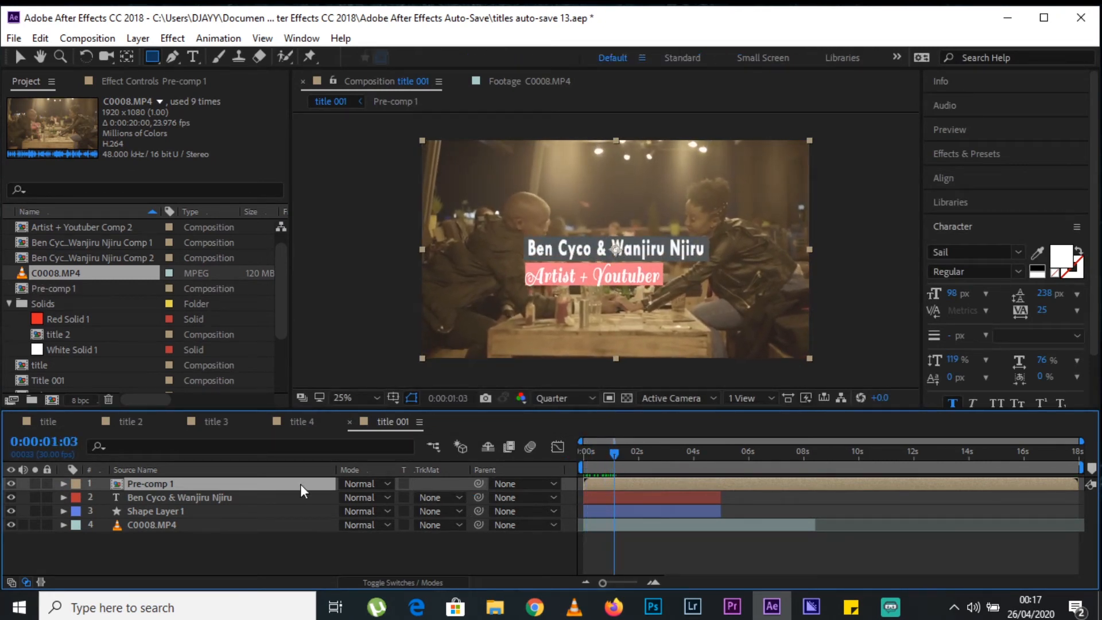
key("p")
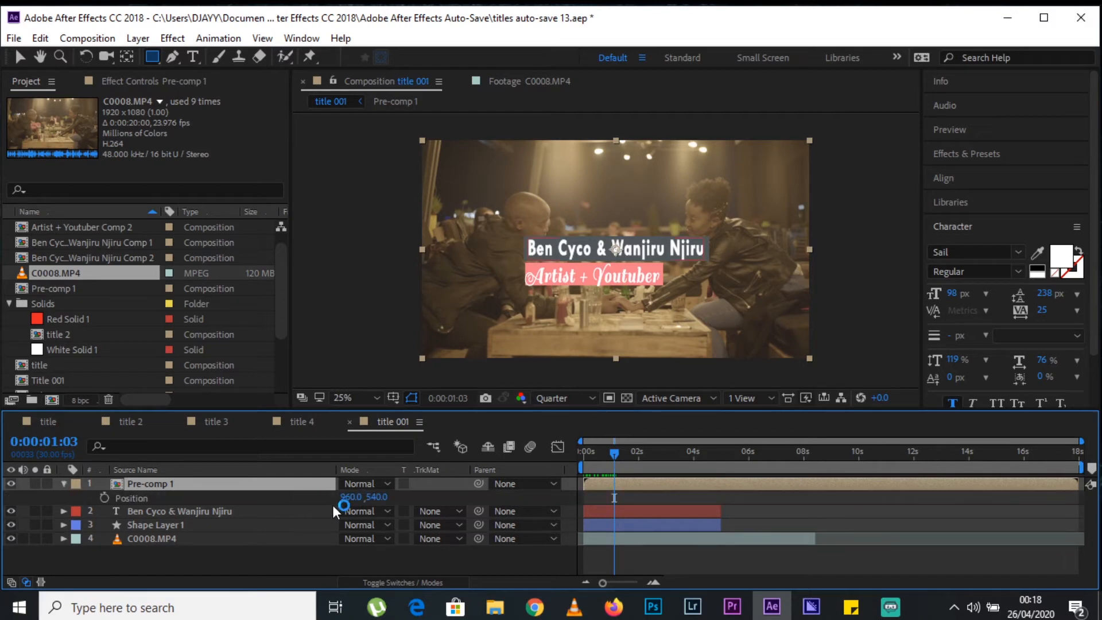
left_click(105, 497)
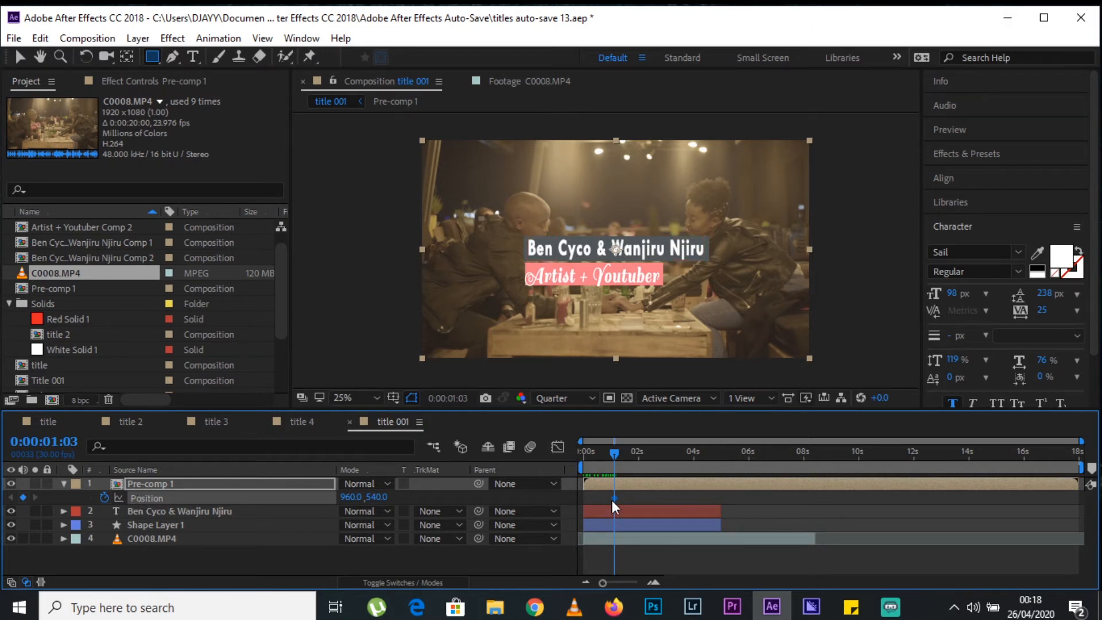
left_click_drag(600, 452, 621, 448)
mouse_move(611, 492)
left_mouse_down()
mouse_move(653, 492)
mouse_move(613, 494)
left_mouse_up()
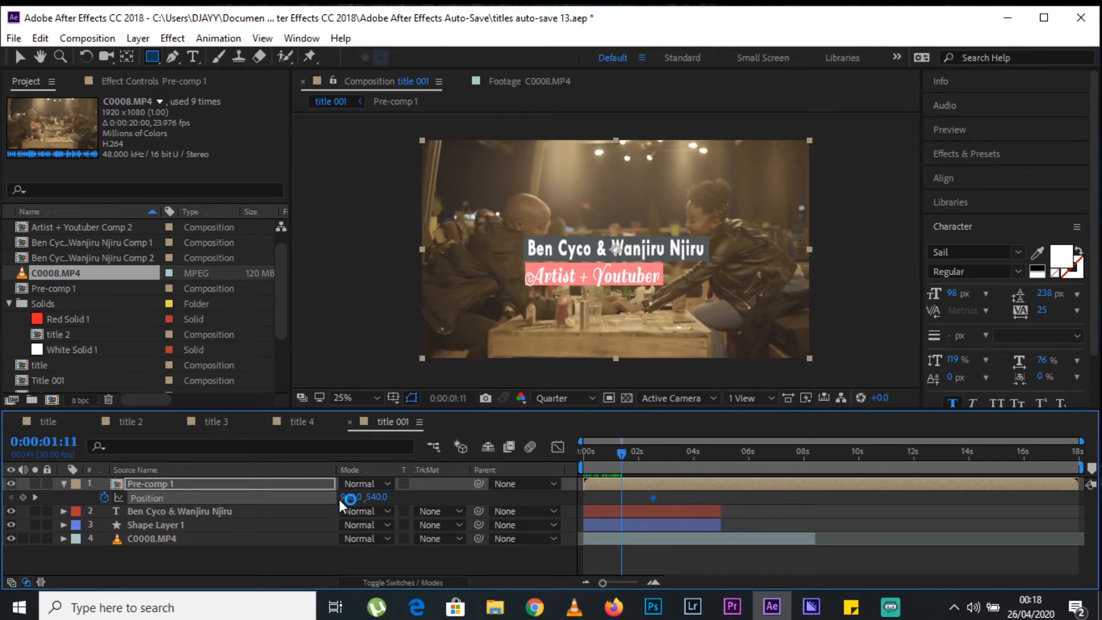
Set Pre-comp 1's position to 960, 412 at 0:00:01:11 and preview the slide from behind the name box.
left_click_drag(347, 497, 268, 506)
key("ctrl+z")
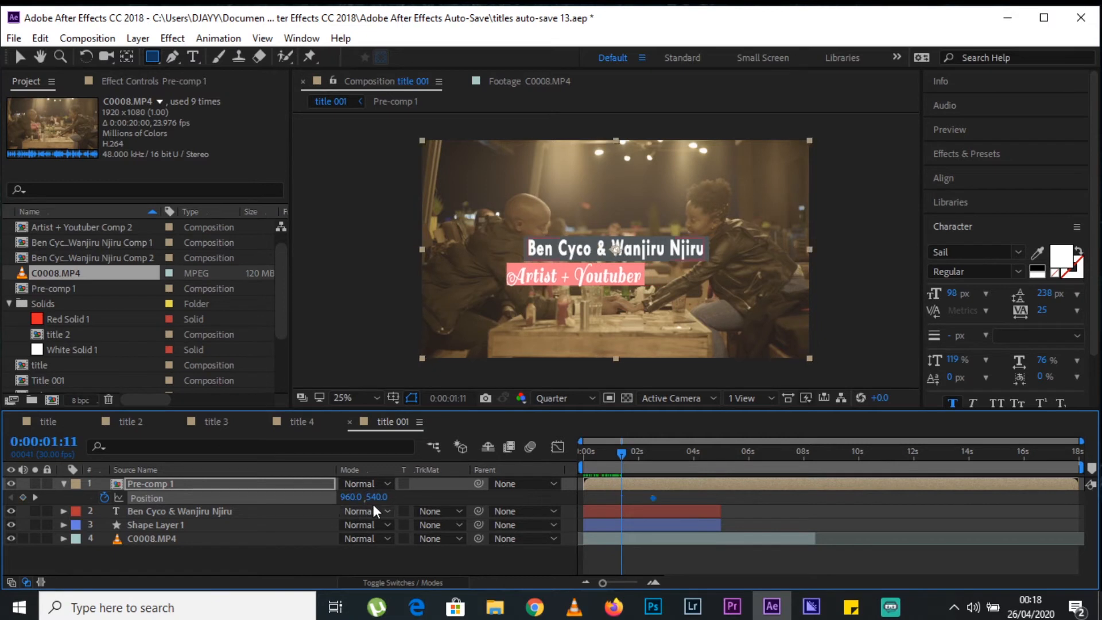
left_click_drag(377, 498, 276, 498)
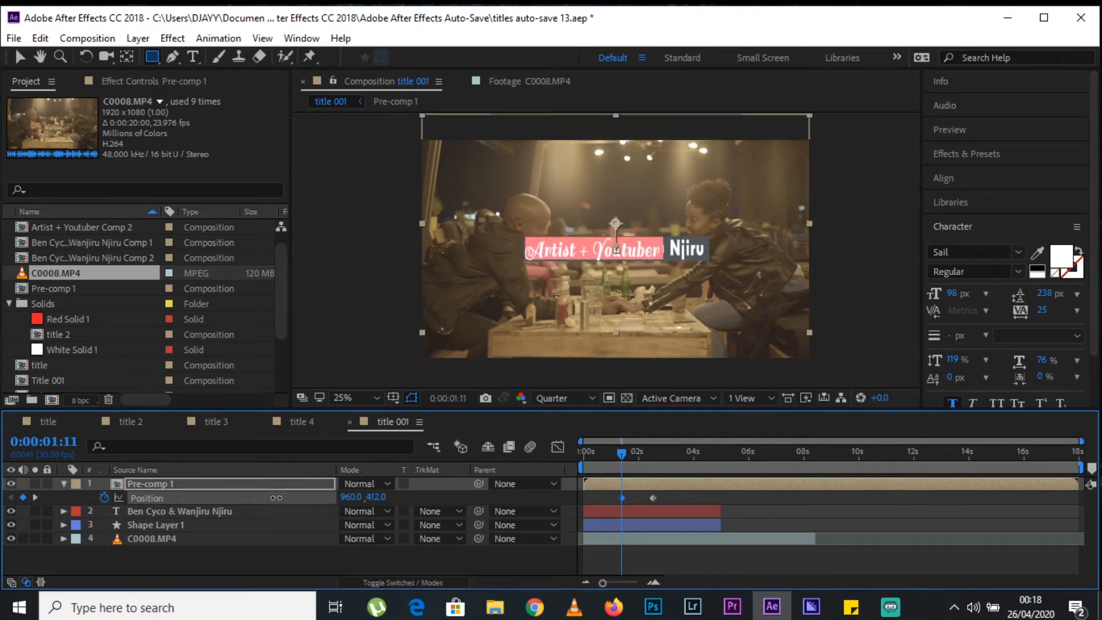
key("space")
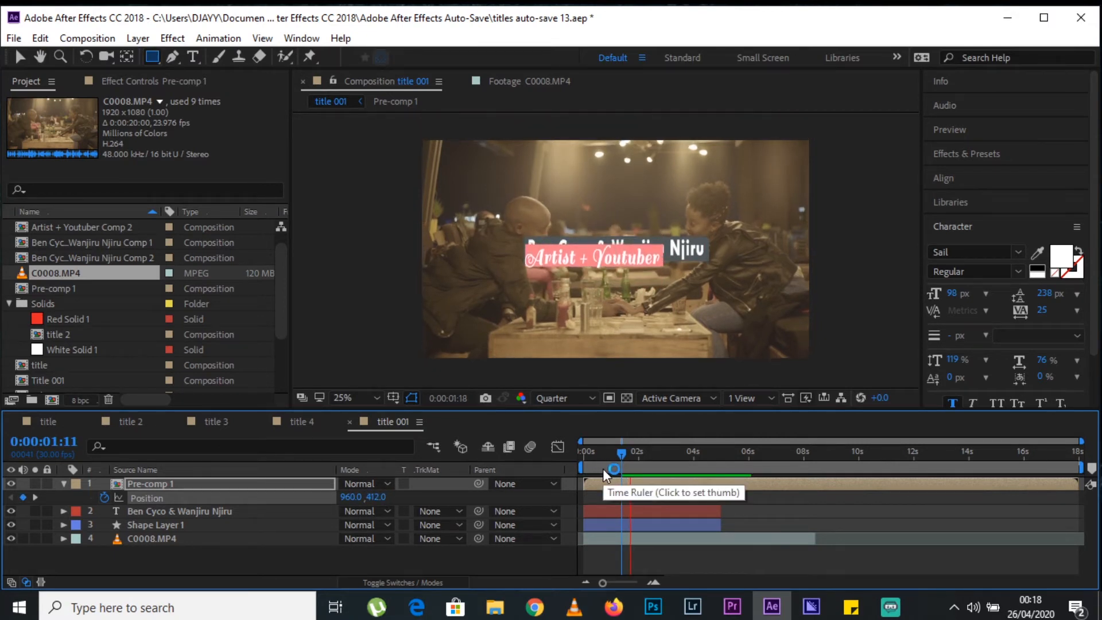
Move Pre-comp 1's second position keyframe to about 2.2 seconds, trim the layer's start to just before the first keyframe, and preview.
left_click(651, 498)
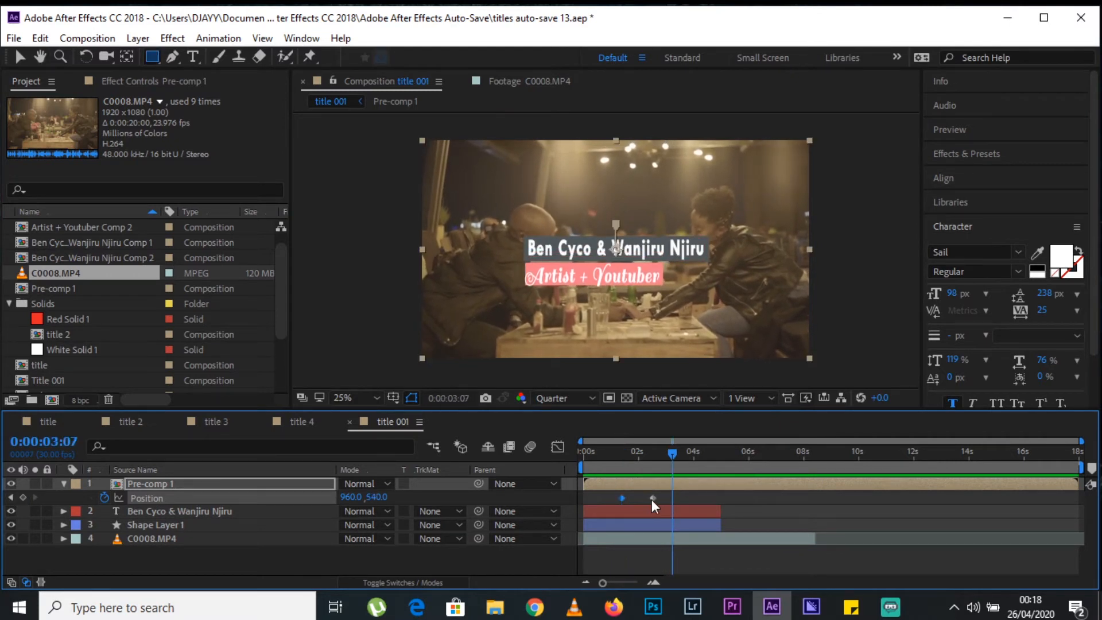
left_click_drag(647, 497, 570, 453)
left_click(595, 452)
key("space")
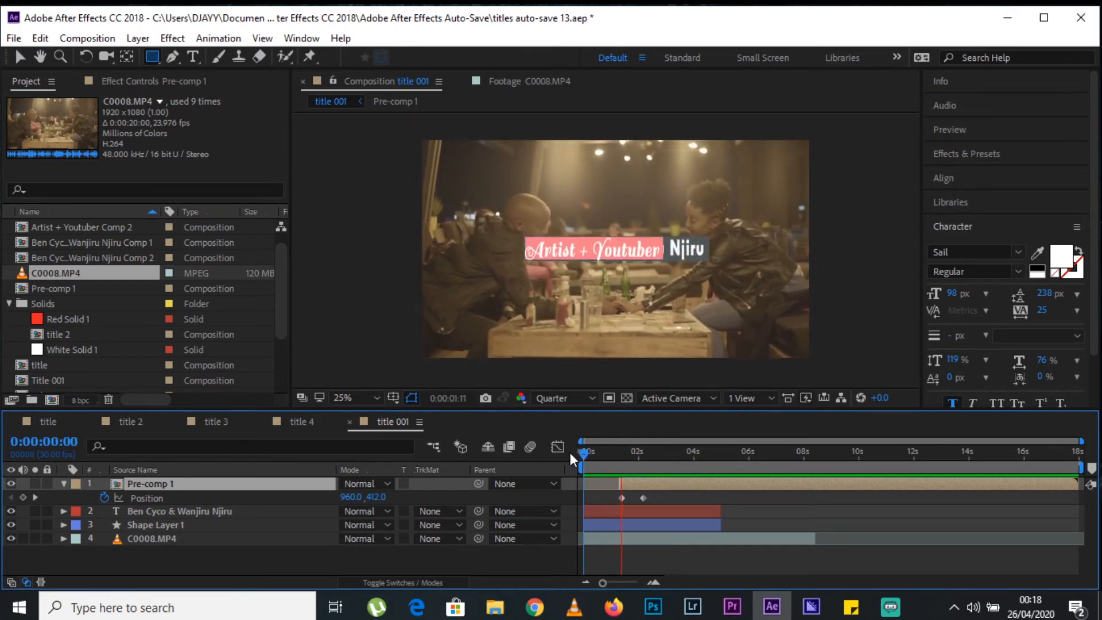
key("space")
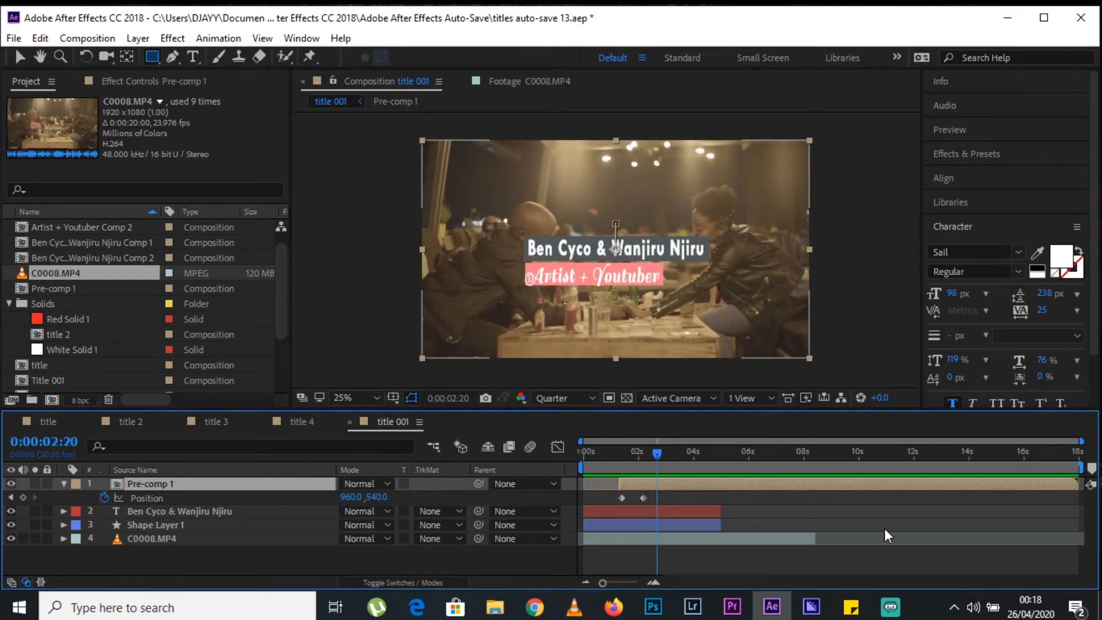
Split Pre-comp 1 at 0:00:04:22 and delete the part after the cut.
left_click_drag(657, 453, 714, 460)
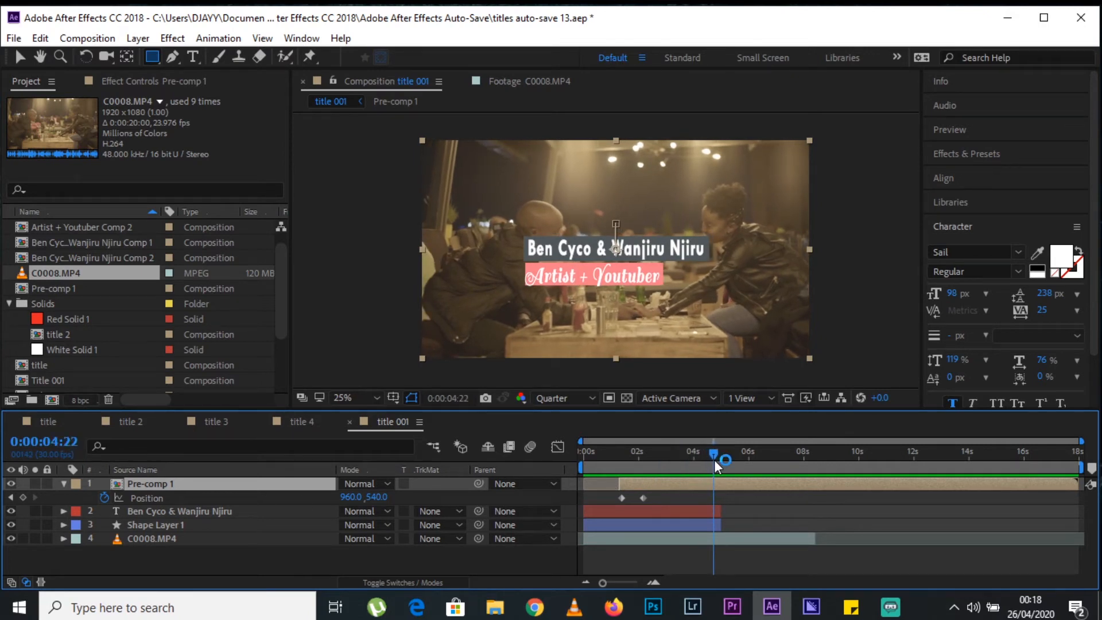
key("ctrl+shift+d")
key("Delete")
Place Pre-comp 1 below Shape Layer 1 in the layer stack and preview the title from the start.
left_click_drag(159, 485, 165, 529)
left_click_drag(593, 450, 447, 470)
key("space")
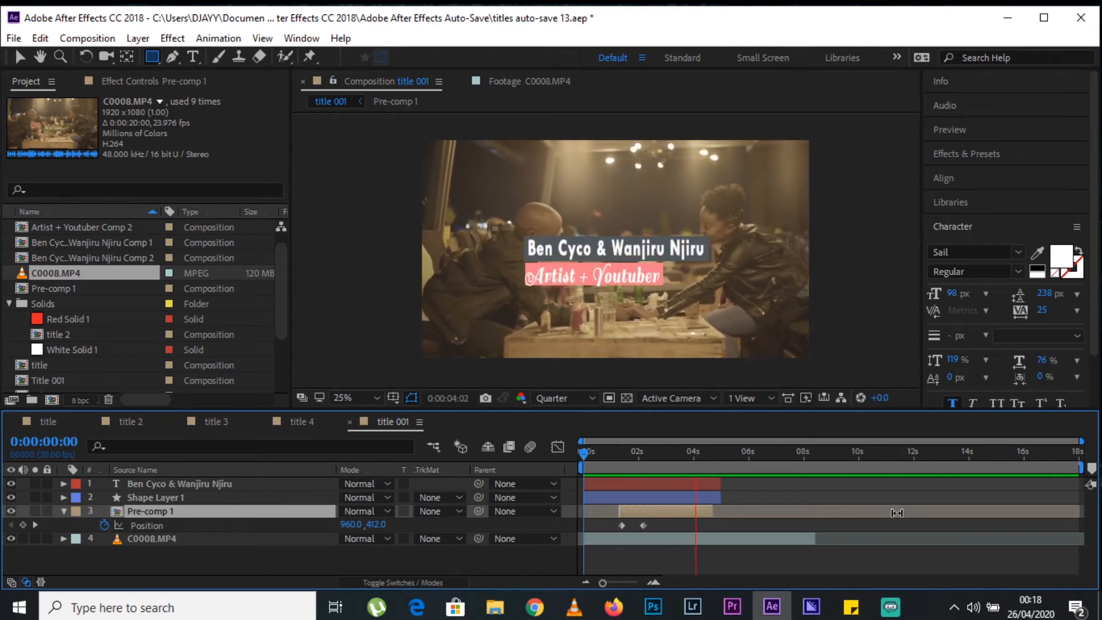
key("space")
Extend the name text, Shape Layer 1 and Pre-comp 1 to end at about 7.8 seconds.
left_click_drag(721, 498, 802, 504)
left_click_drag(722, 484, 798, 486)
Duplicate Pre-comp 1's two position keyframes in reverse order at about 5.8 and 6.6 seconds, and preview the slide back up.
left_click_drag(729, 464, 667, 479)
left_click(622, 526)
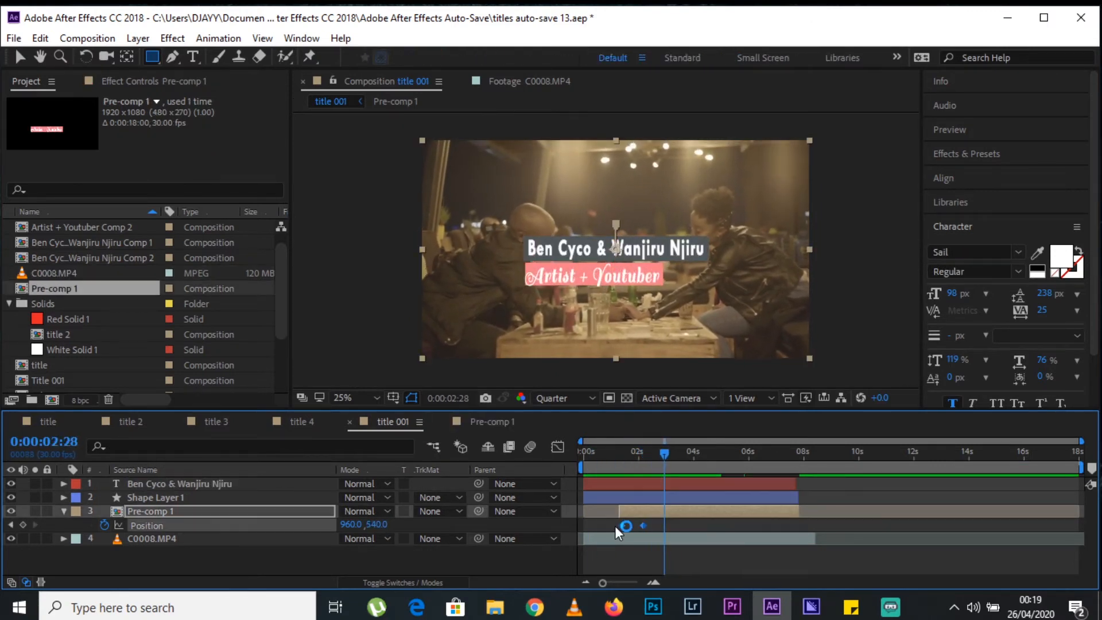
key("ctrl+v")
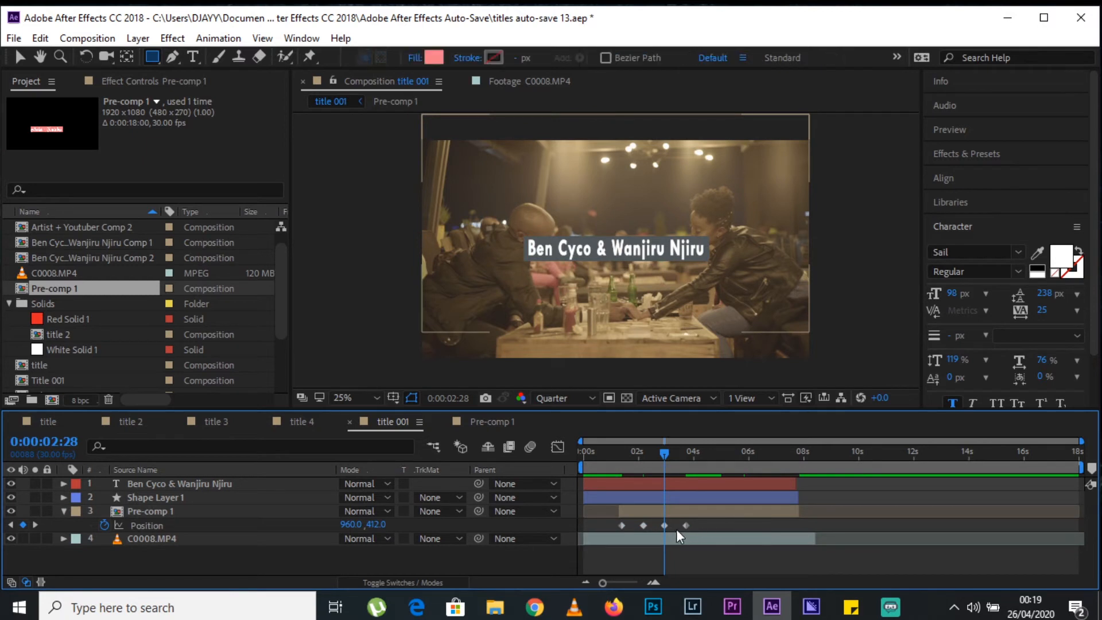
left_click_drag(665, 526, 790, 518)
left_click_drag(687, 523, 764, 526)
left_click(729, 449)
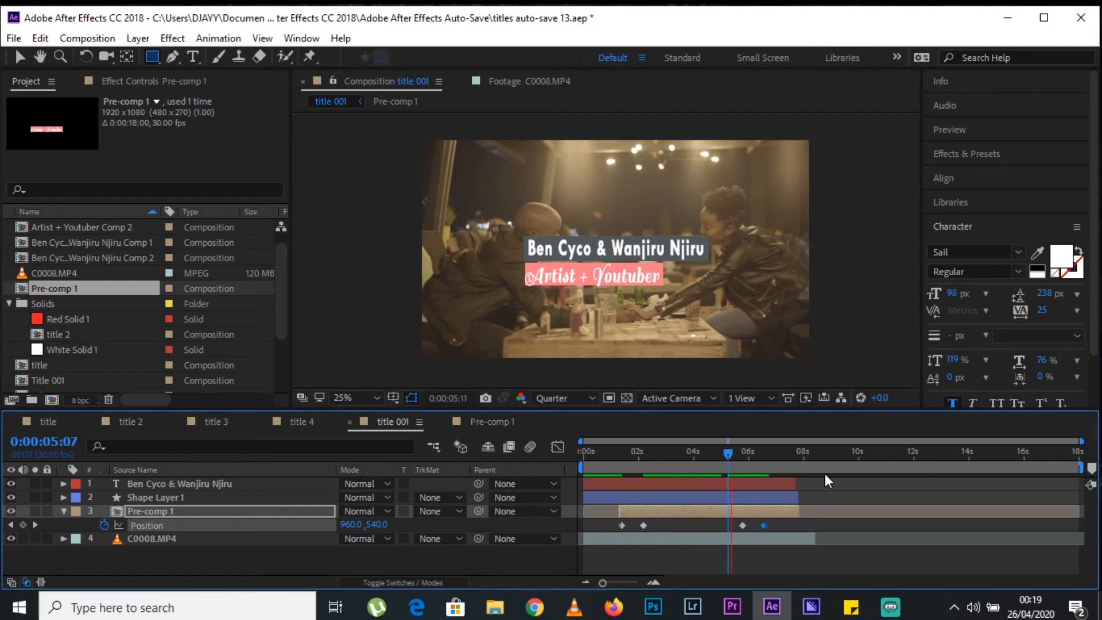
key("space")
key("space")
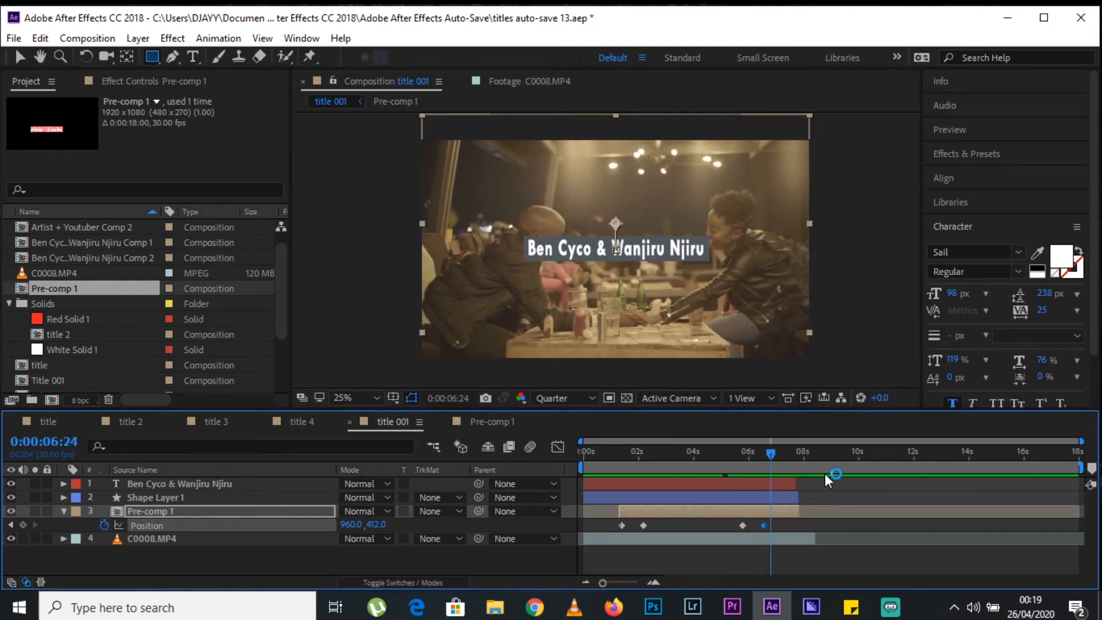
Trim Pre-comp 1's end to just after its last keyframe and align the name text's end with Shape Layer 1.
left_click_drag(802, 509, 789, 512)
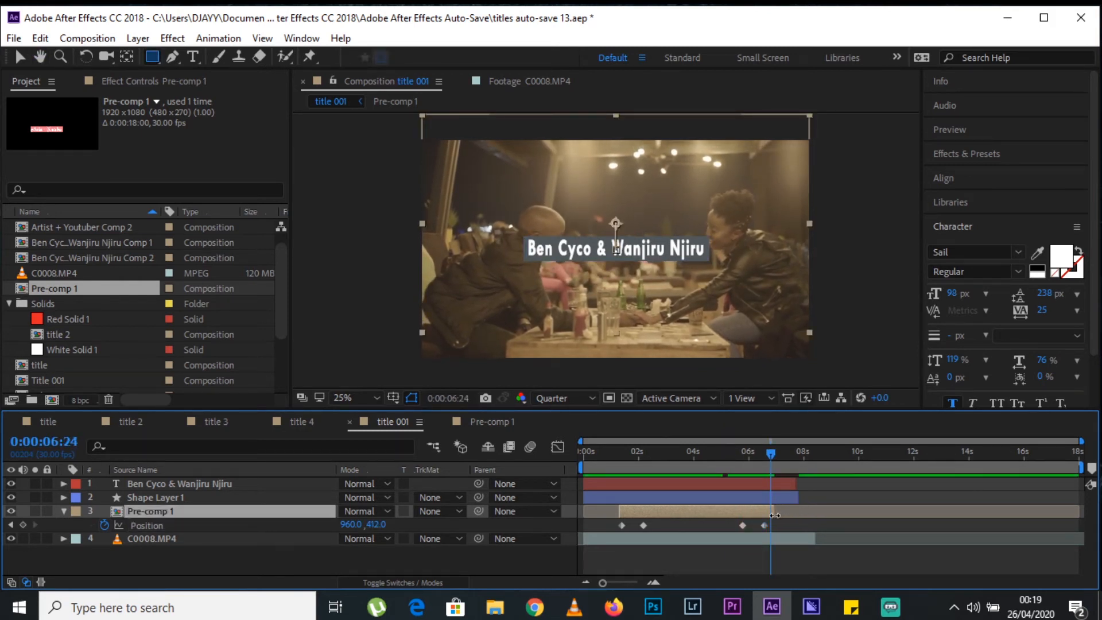
left_click_drag(793, 485, 798, 486)
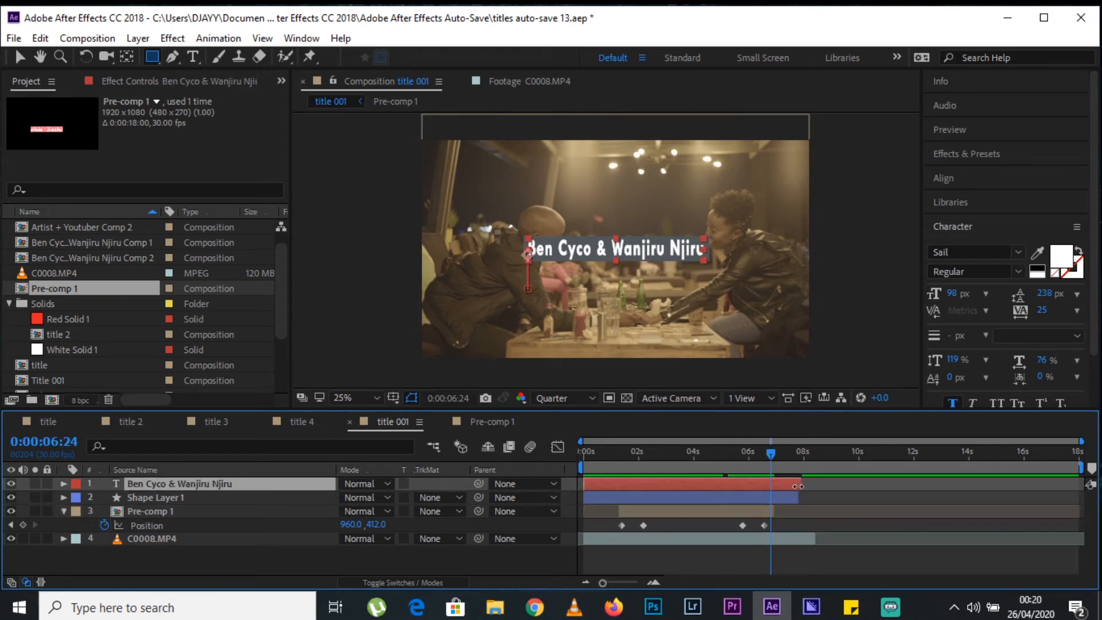
Show the name text's position keyframes and Shape Layer 1's scale keyframes in the timeline.
left_click(139, 497, "shift")
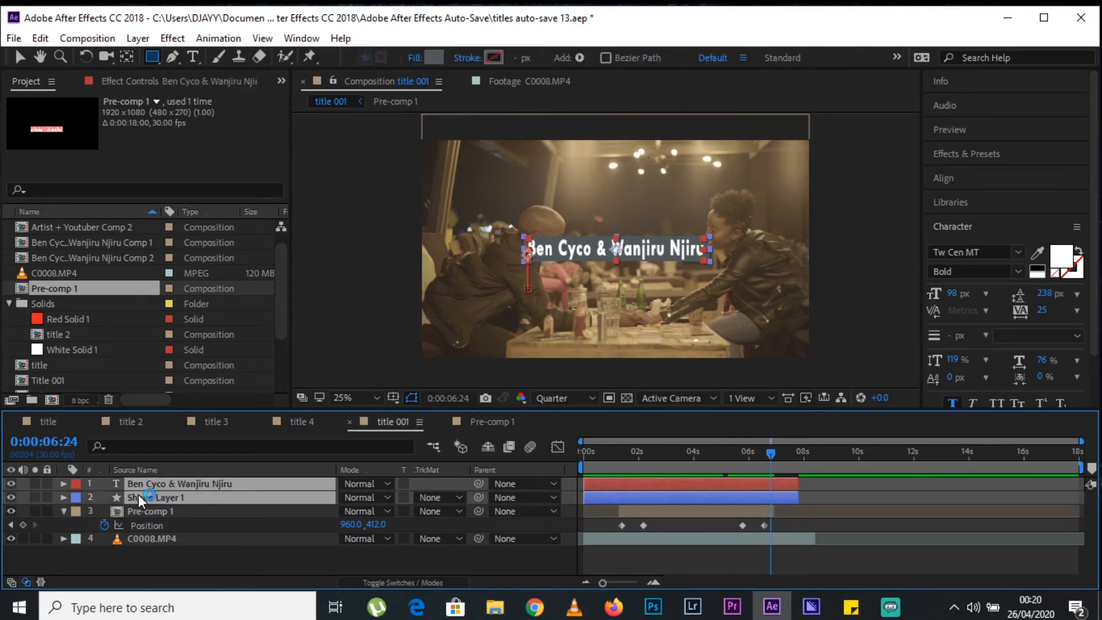
key("p")
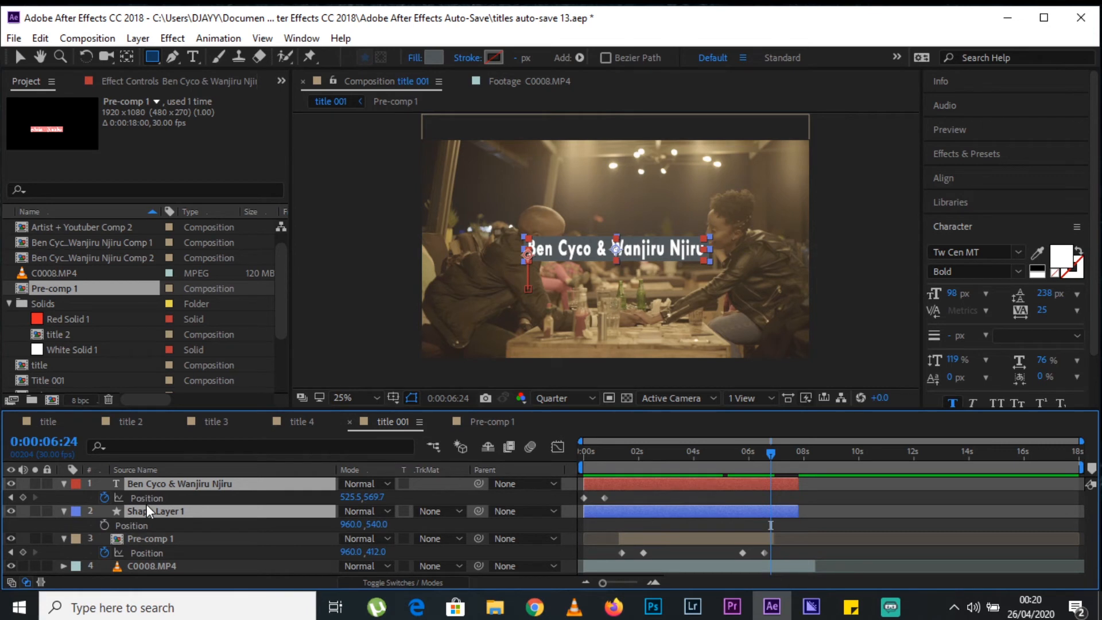
left_click(189, 513)
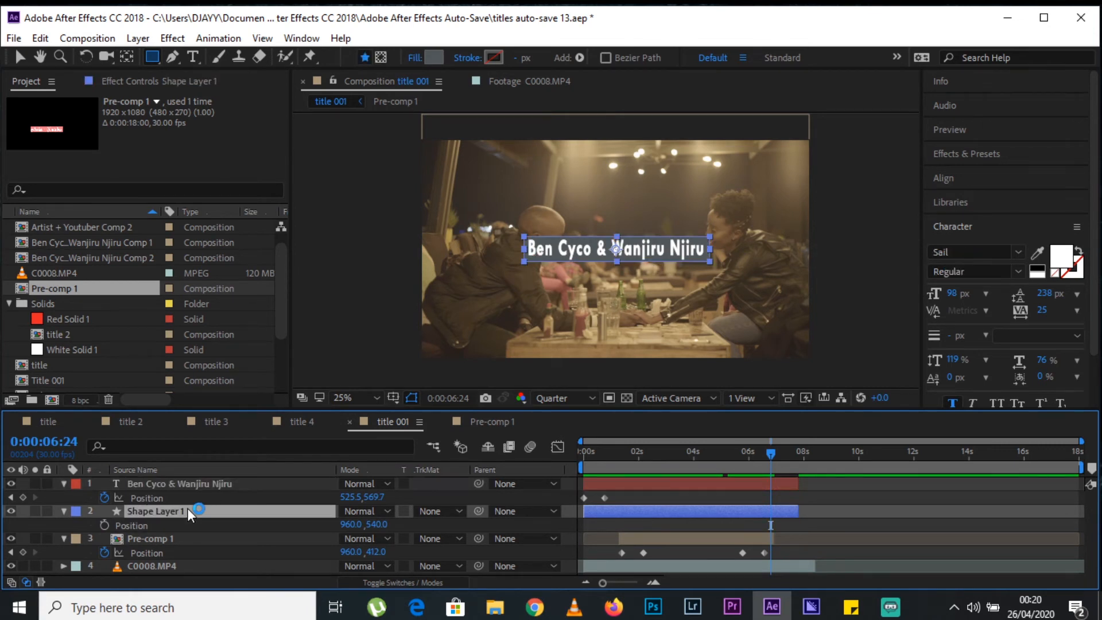
key("s")
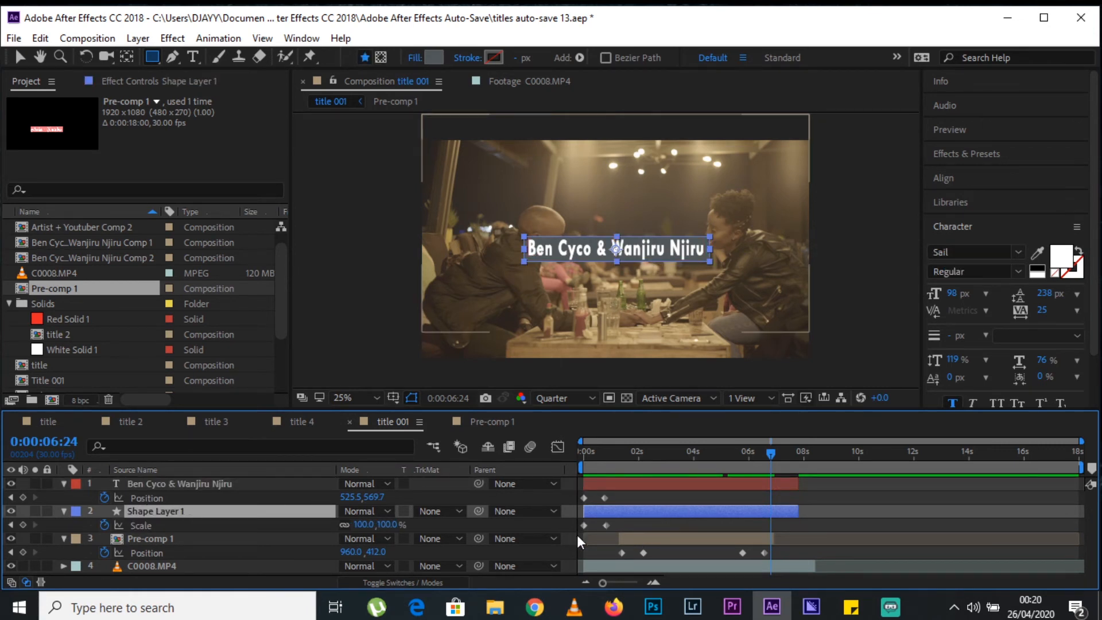
Copy the name text's two position keyframes and paste them at 0:00:06:24.
left_click_drag(626, 494, 581, 502)
key("ctrl+c")
key("ctrl+v")
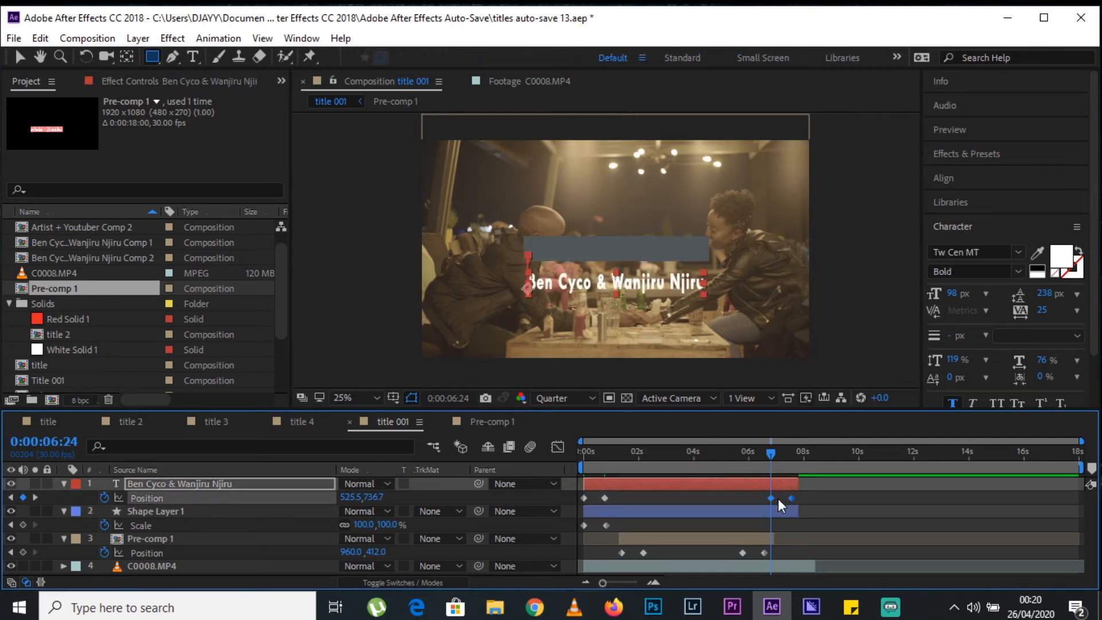
Copy Shape Layer 1's two scale keyframes and paste them at 0:00:06:24.
left_click_drag(660, 526, 571, 526)
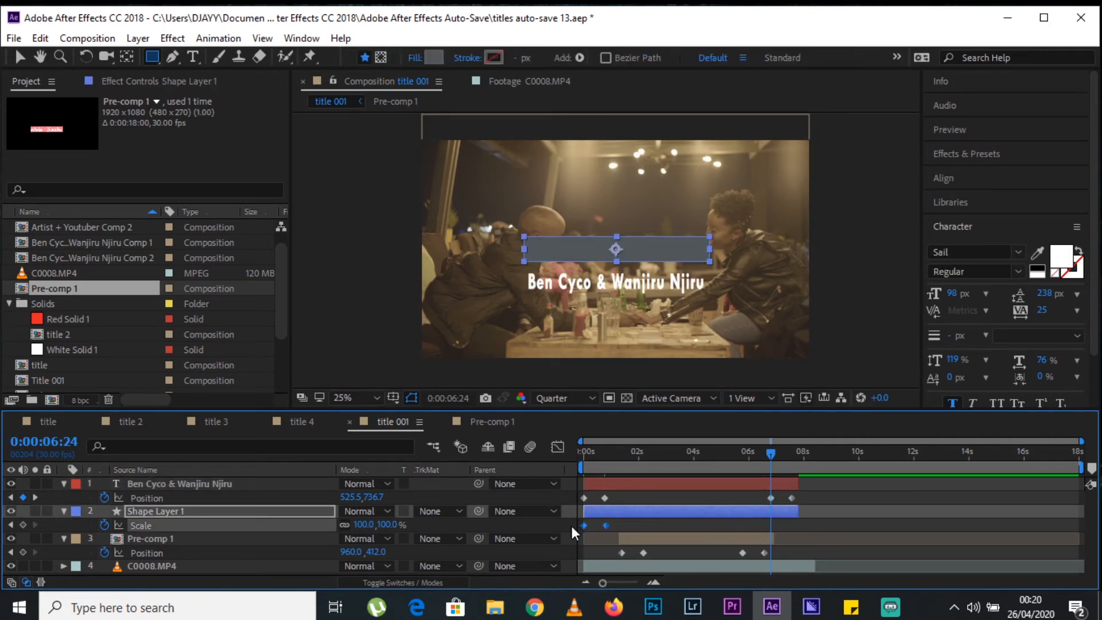
key("ctrl+c")
key("ctrl+v")
Reverse the order of the pasted position and scale keyframes, placing each pair between about 6.6 and 7.7 seconds.
left_click(853, 517)
left_click_drag(777, 497, 820, 525)
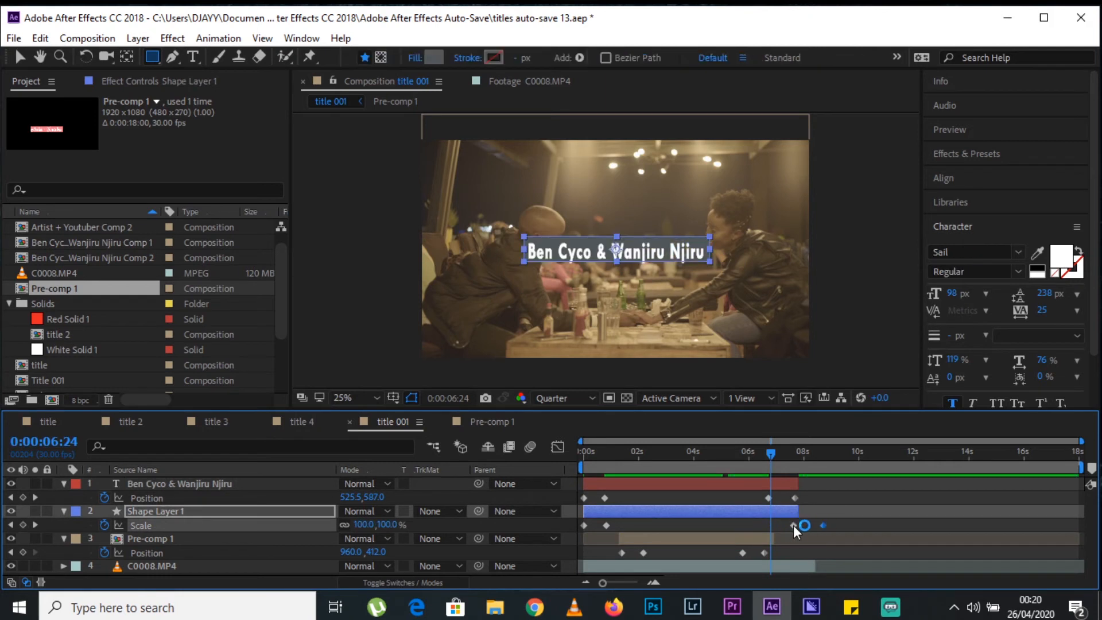
left_click_drag(821, 524, 793, 526)
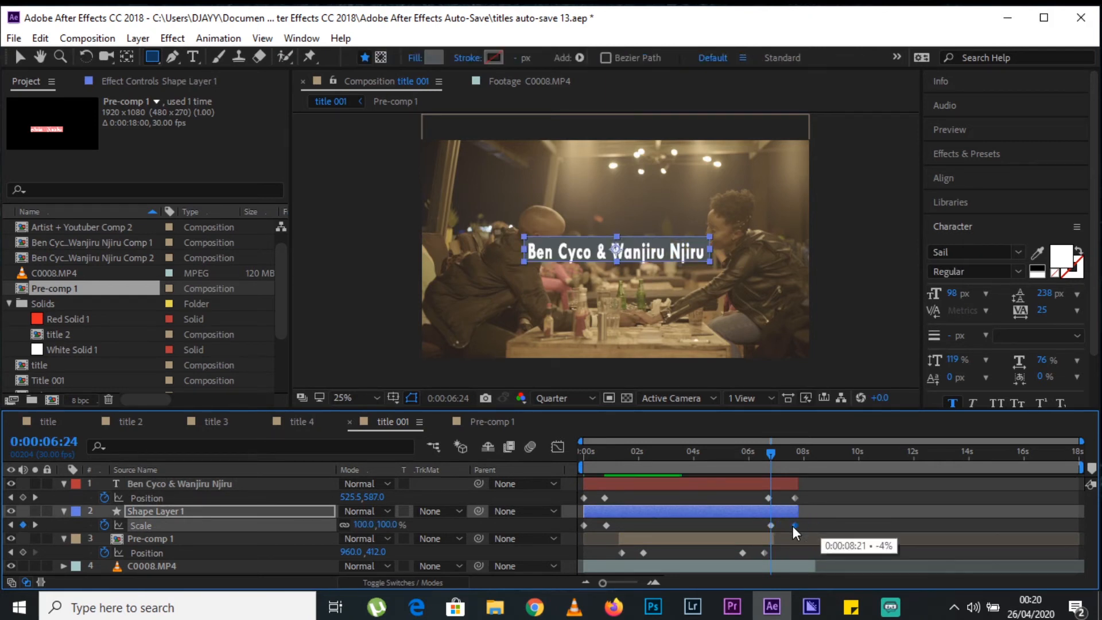
left_click_drag(749, 464, 791, 453)
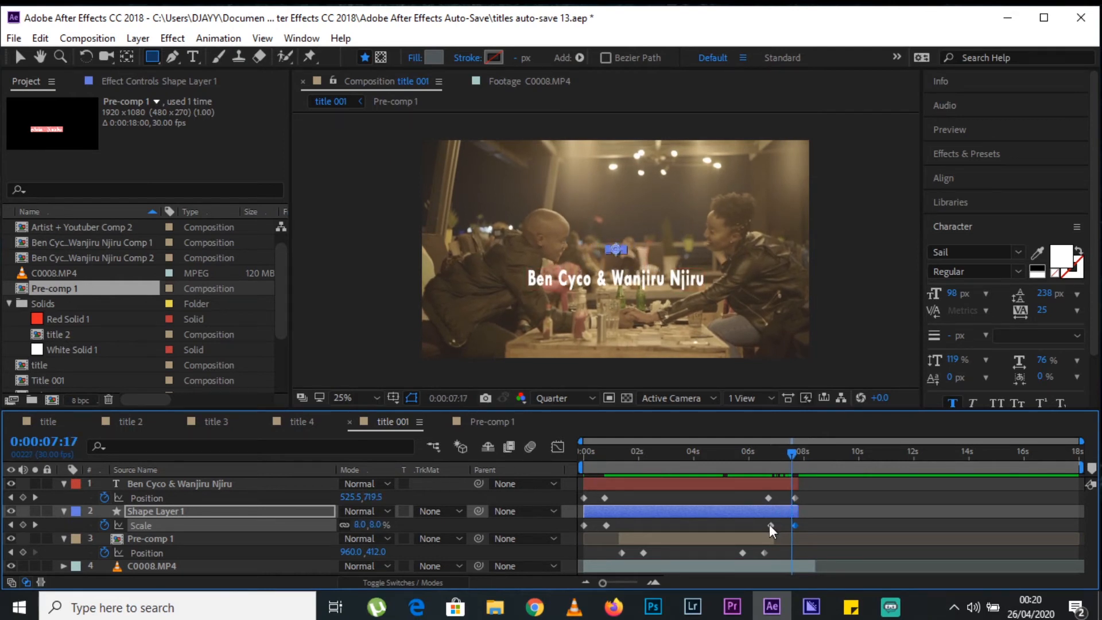
left_click_drag(770, 524, 765, 525)
Extend the name text and Shape Layer 1 to the end of the C0008.MP4 clip and preview the title from the start.
left_click_drag(798, 484, 816, 511)
left_click_drag(741, 457, 427, 459)
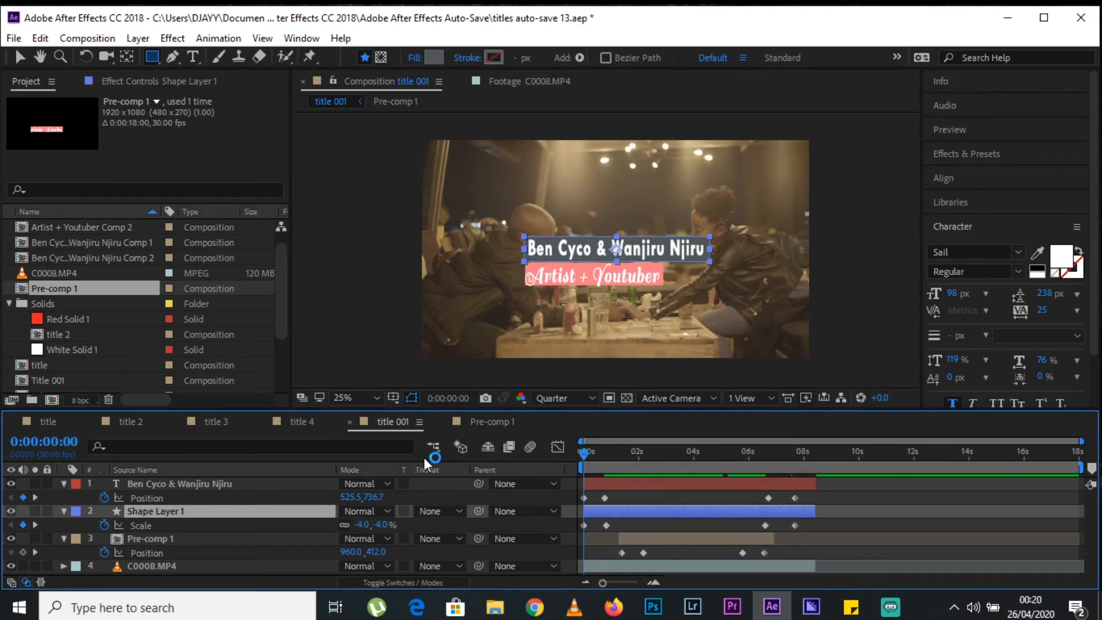
key("space")
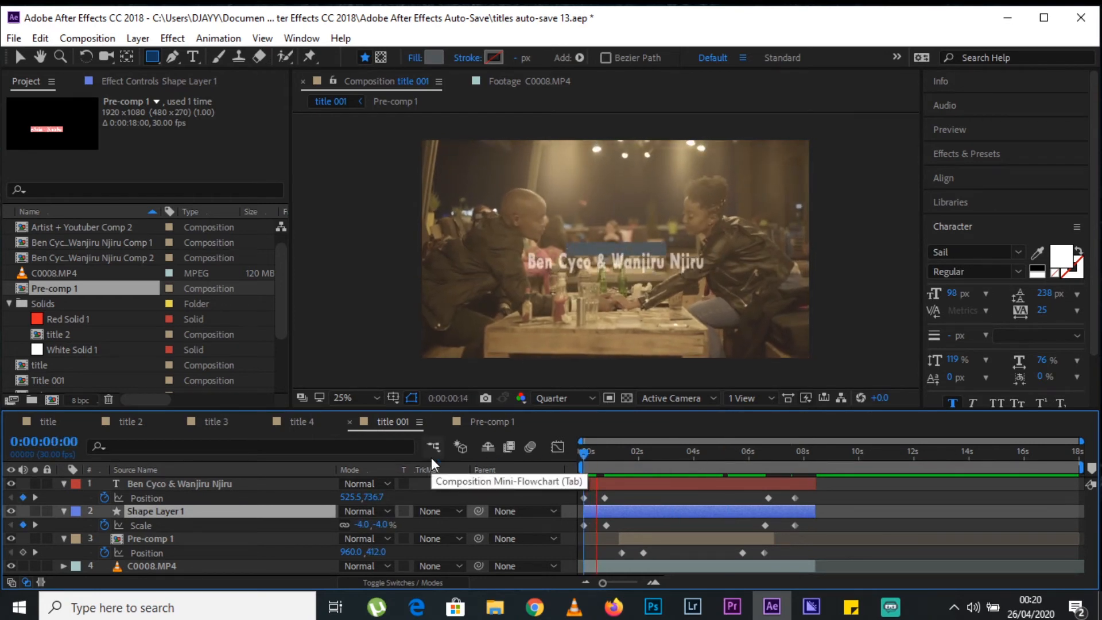
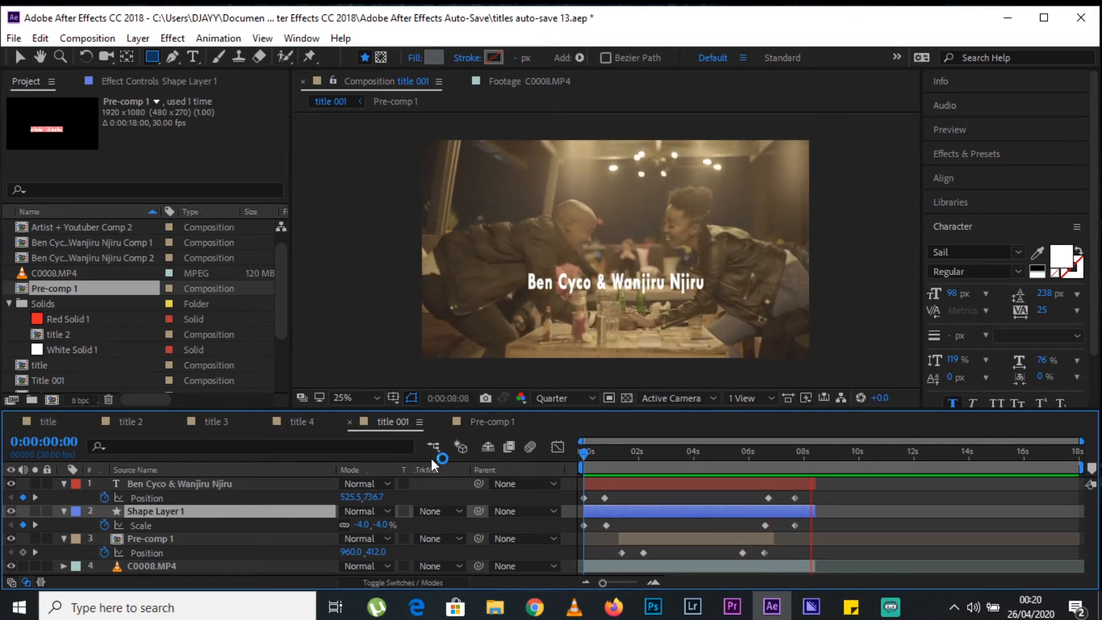
Copy the name text's two opacity keyframes and paste them at 0:00:06:21.
key("space")
mouse_move(764, 453)
left_mouse_down()
mouse_move(754, 456)
mouse_move(769, 457)
left_mouse_up()
left_click(163, 473)
left_click(174, 486)
key("t")
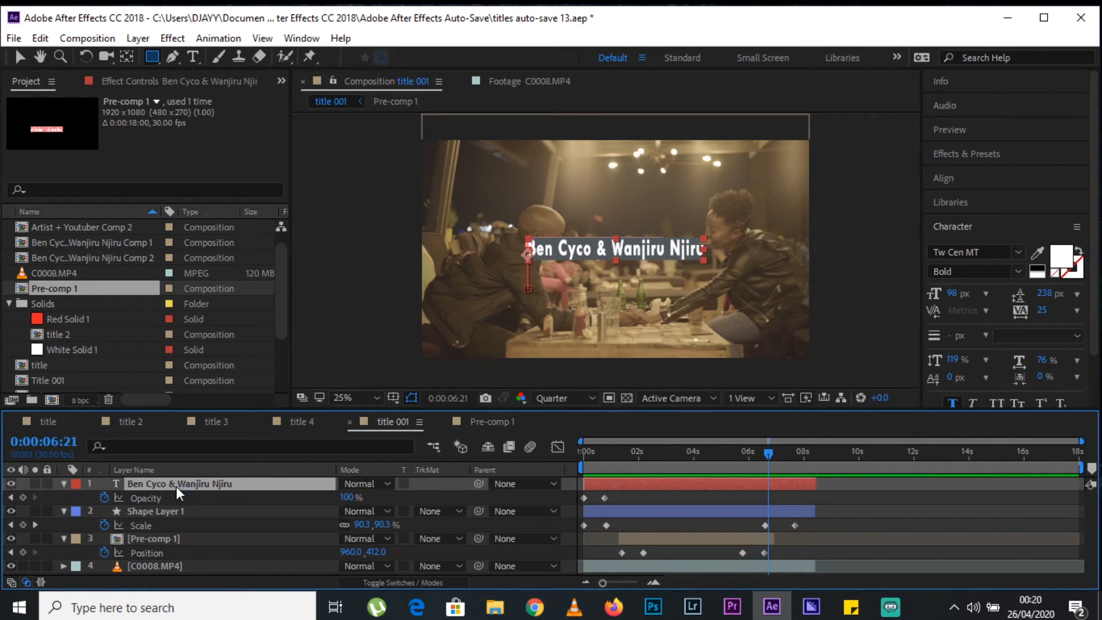
left_click_drag(646, 505, 583, 495)
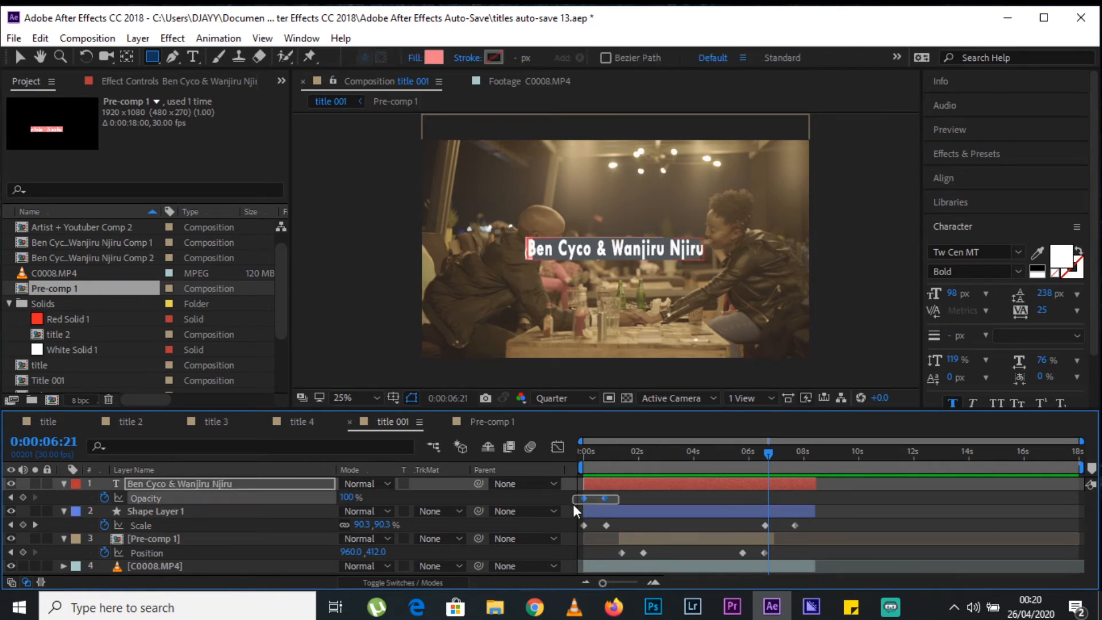
key("ctrl+v")
Reverse the order of the pasted opacity keyframes, placing them between about 6.7 and 7.8 seconds, and preview the title.
left_click(828, 497)
left_click_drag(770, 500, 799, 498)
left_click(781, 498)
key("space")
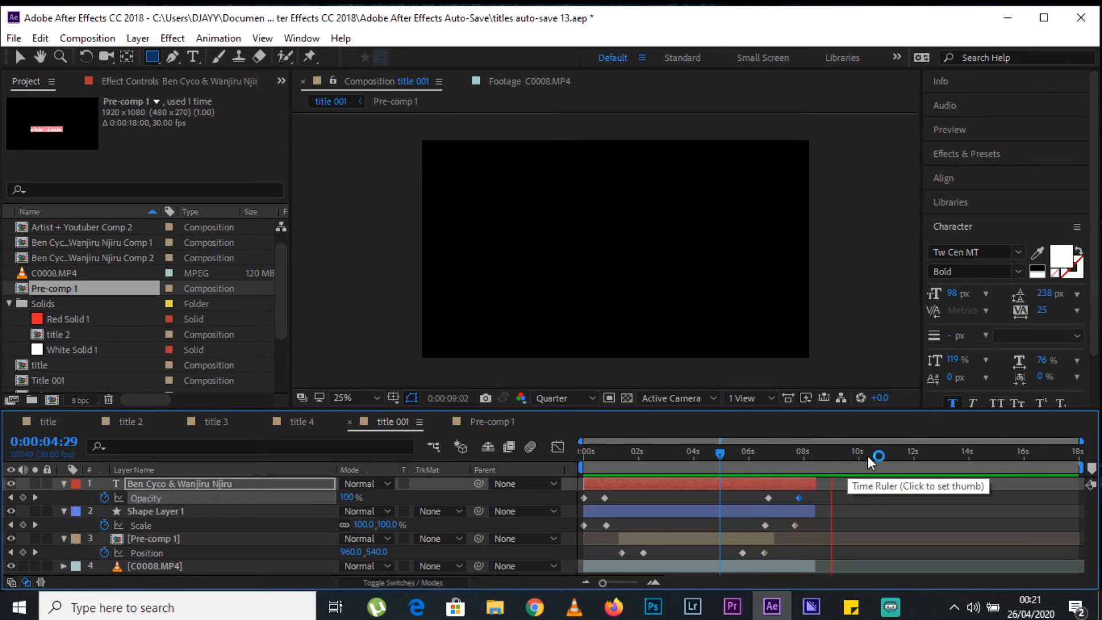
left_click_drag(792, 462, 633, 469)
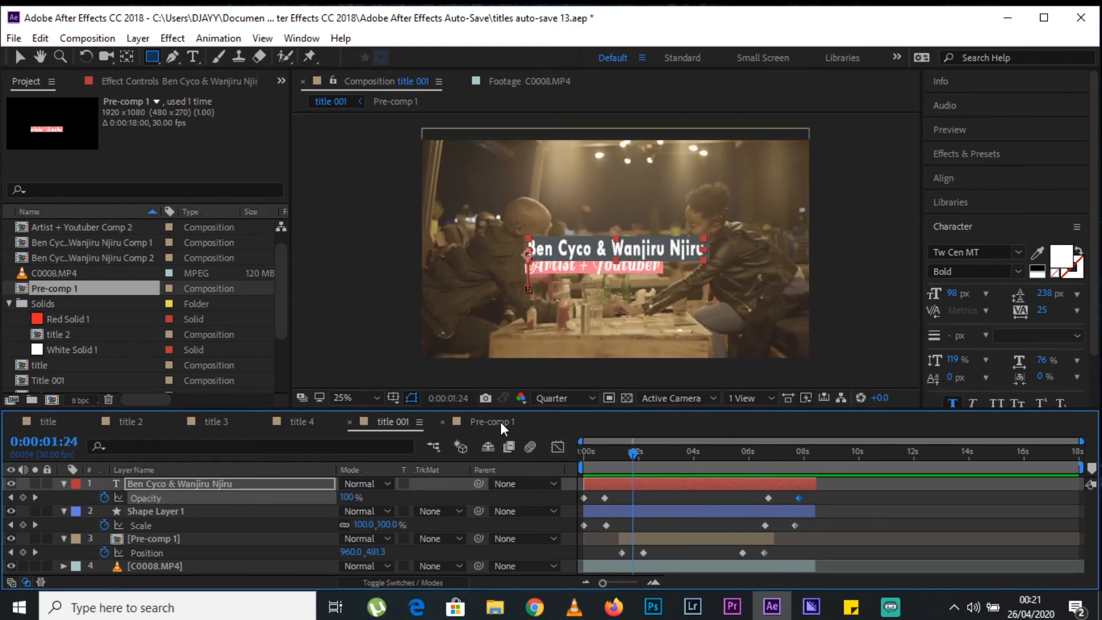
Close the Pre-comp 1 timeline and review the reference animation in the title 4 composition.
left_click(494, 422)
left_click(447, 421)
left_click(296, 422)
left_click_drag(641, 472, 768, 483)
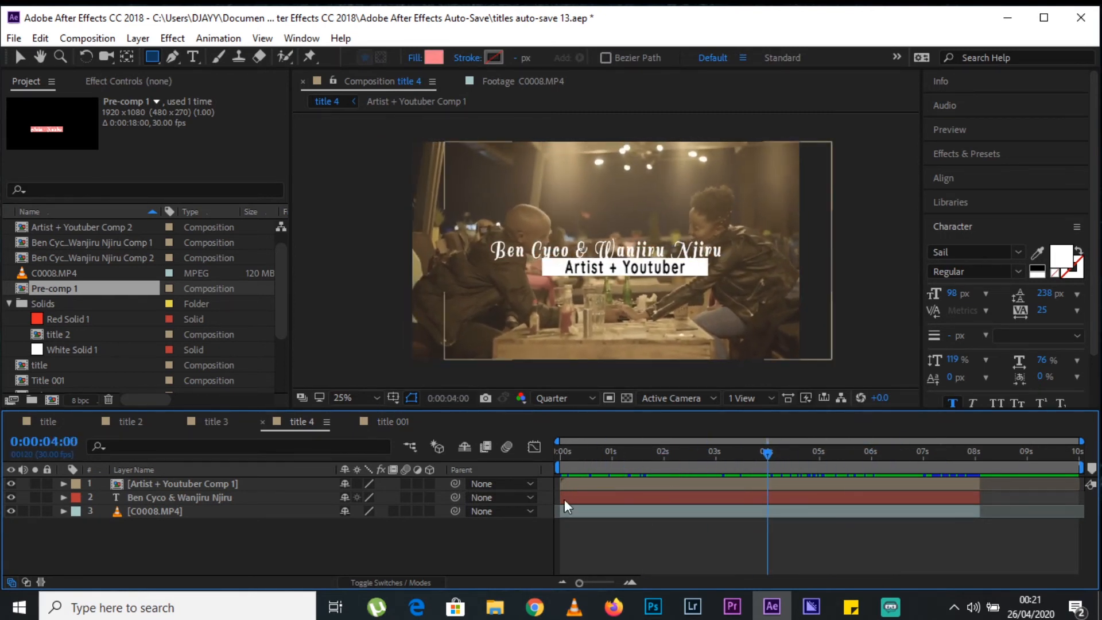
left_click(201, 498)
left_click_drag(644, 451, 592, 457)
Create a new 1920 x 1080, 30 fps composition named title 004 with a duration of 0:00:18:00.
left_click(391, 422)
left_click(87, 38)
left_click(121, 79)
type("title 004")
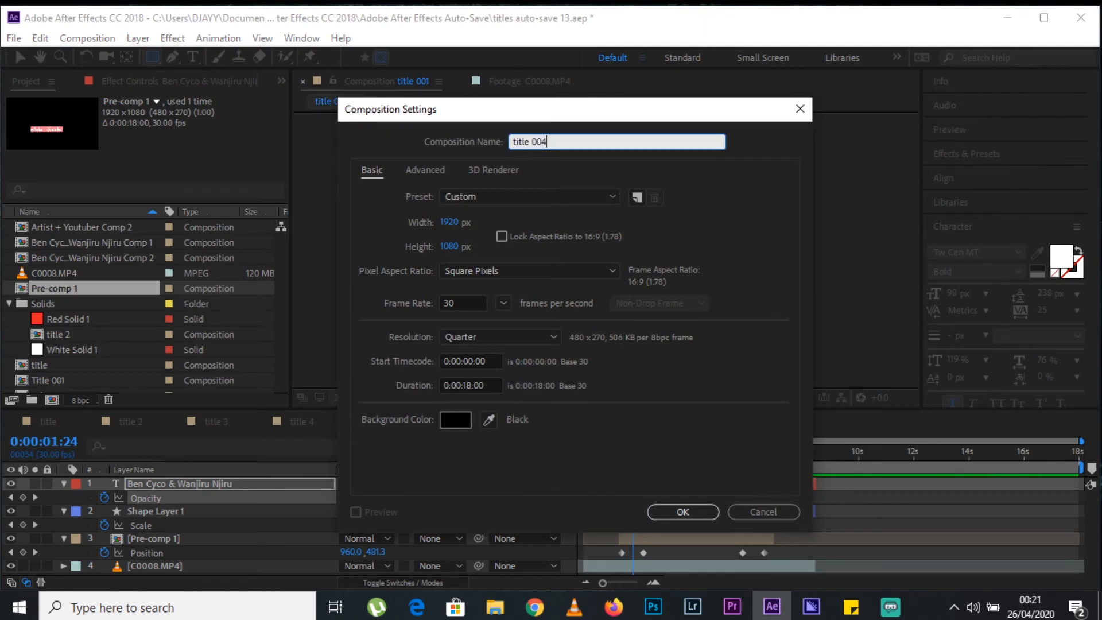
key("Return")
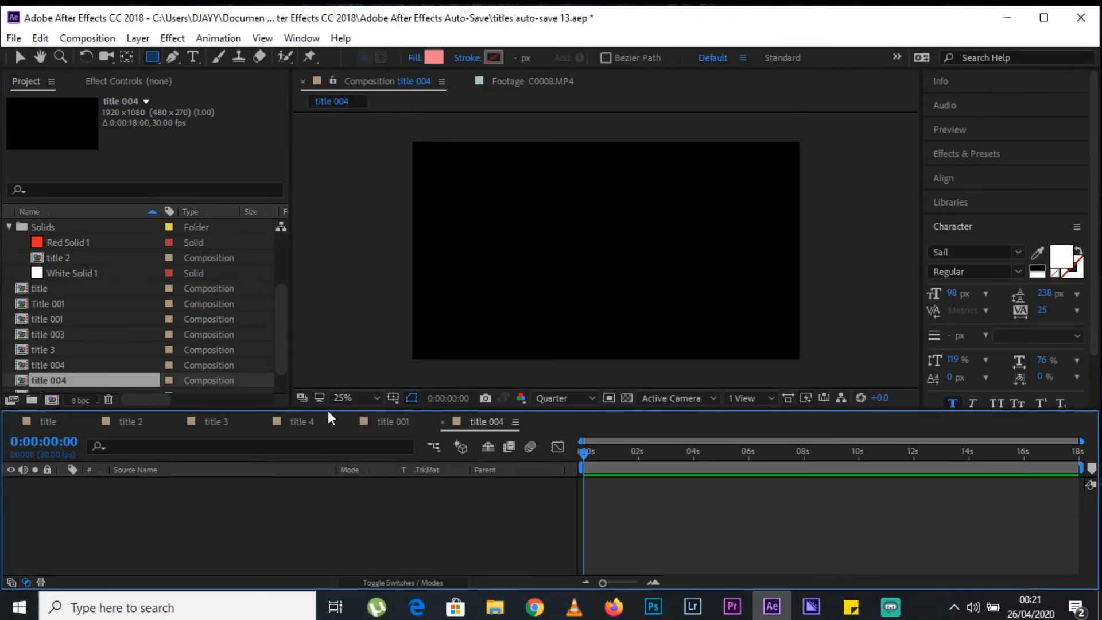
Check the title 4 composition once more and add the C0008.MP4 footage to title 004.
left_click(322, 422)
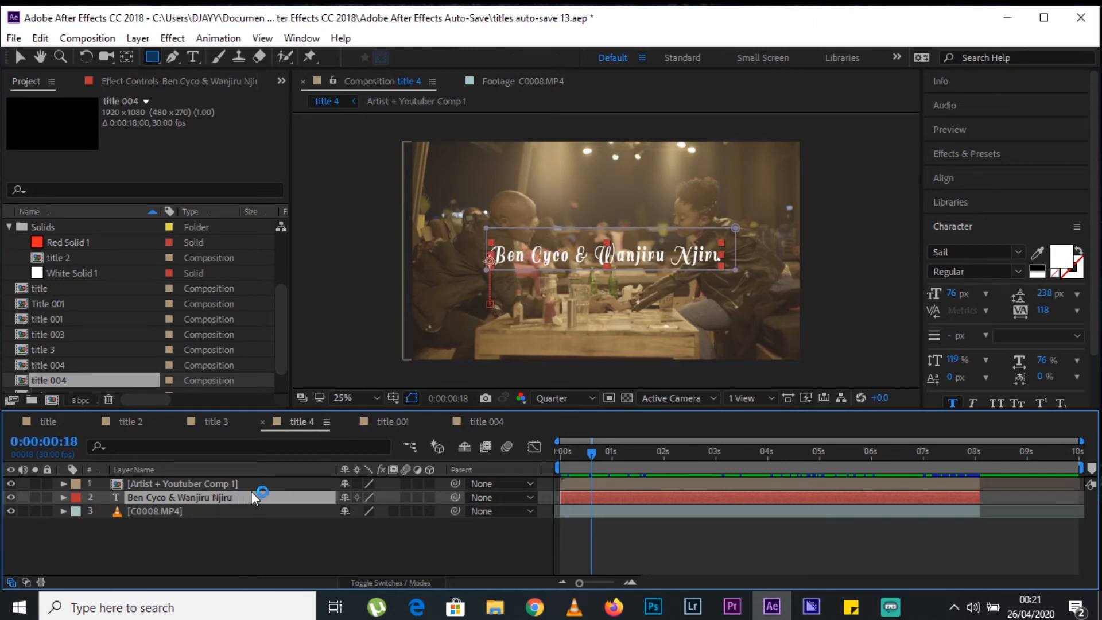
left_click(487, 422)
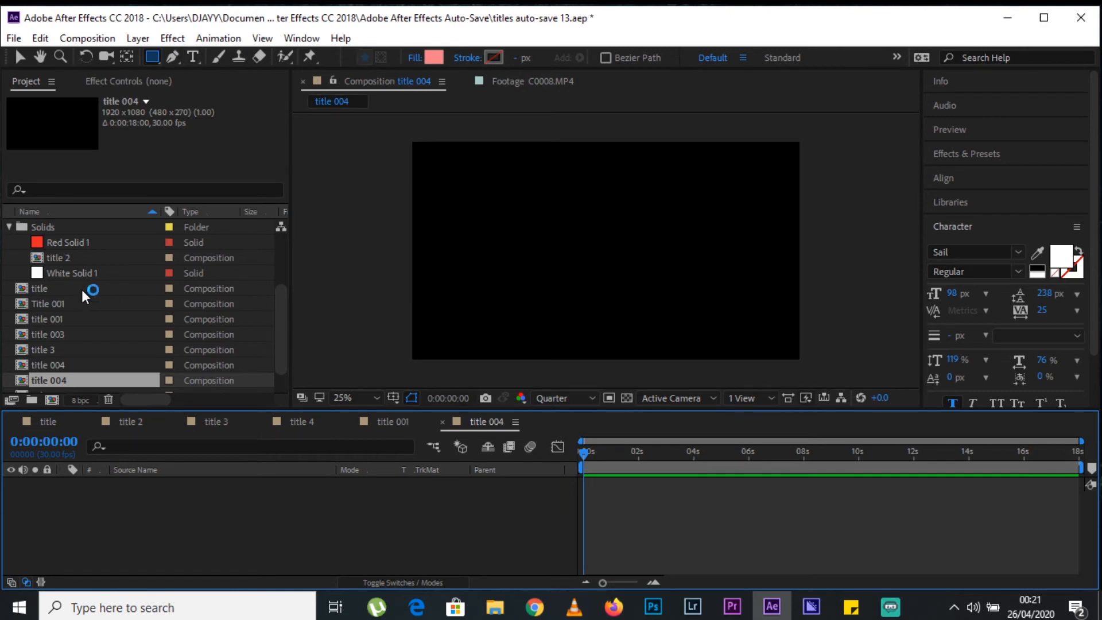
scroll(84, 360, "down", 1)
scroll(84, 359, "up", 3)
left_click_drag(74, 291, 40, 500)
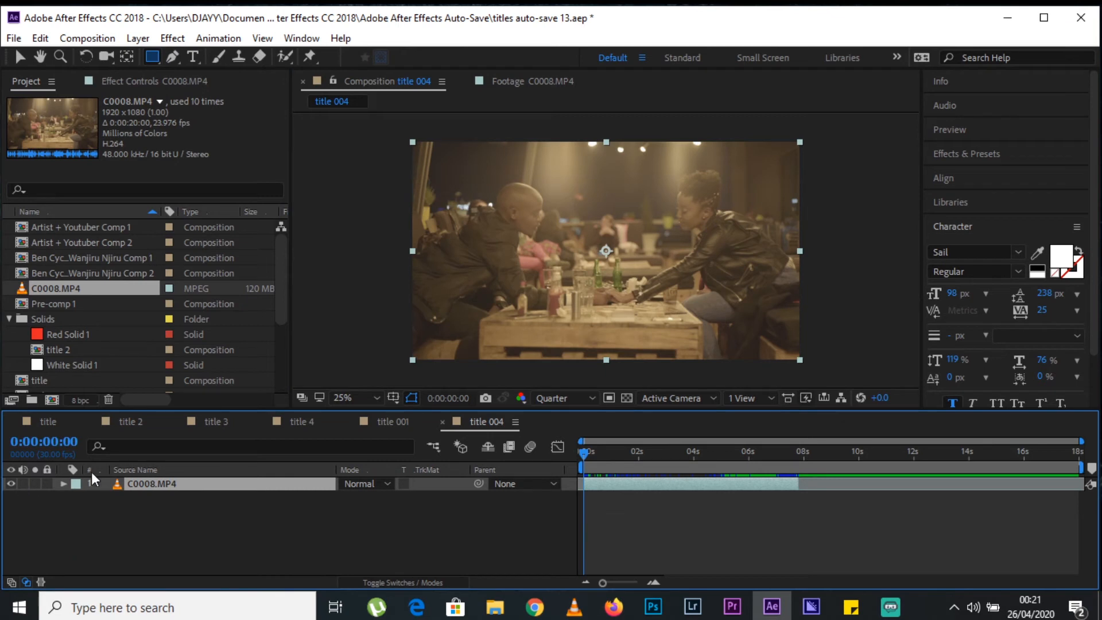
Add a text layer over the footage with the couple's names in the Sail font.
key("ctrl+t")
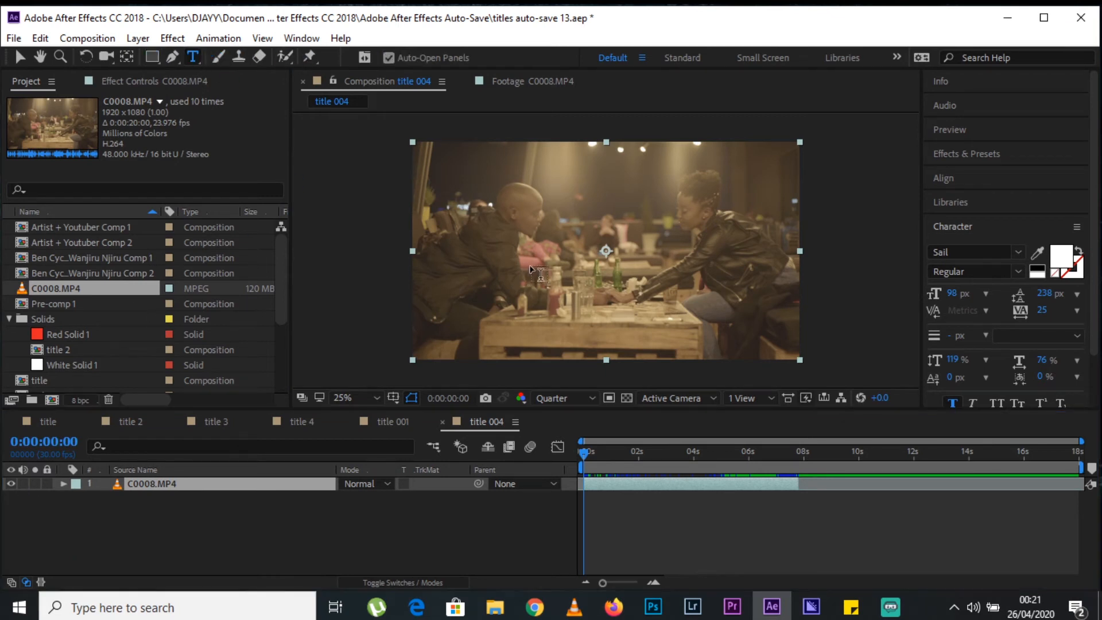
left_click(505, 228)
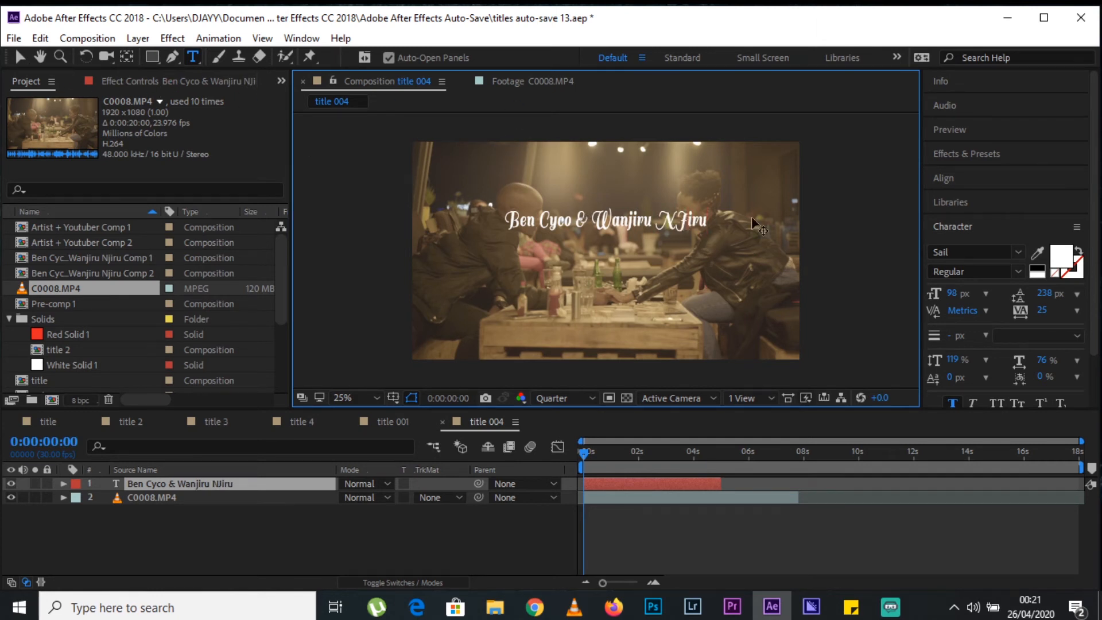
left_click(20, 57)
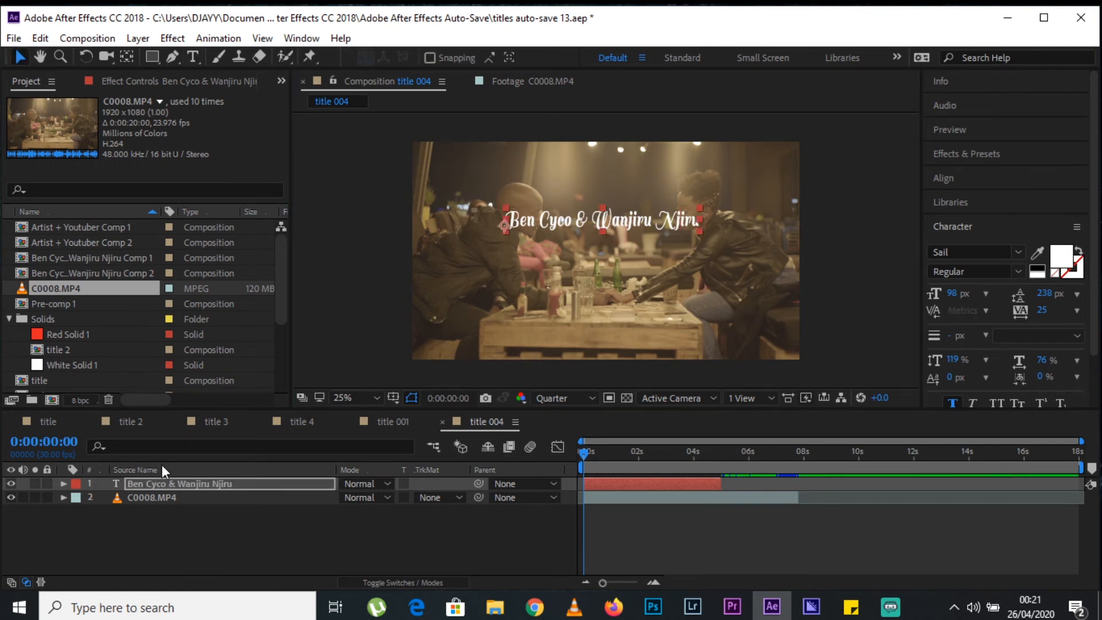
Move the name text down and centre it horizontally and vertically in the composition.
left_click_drag(598, 221, 594, 249)
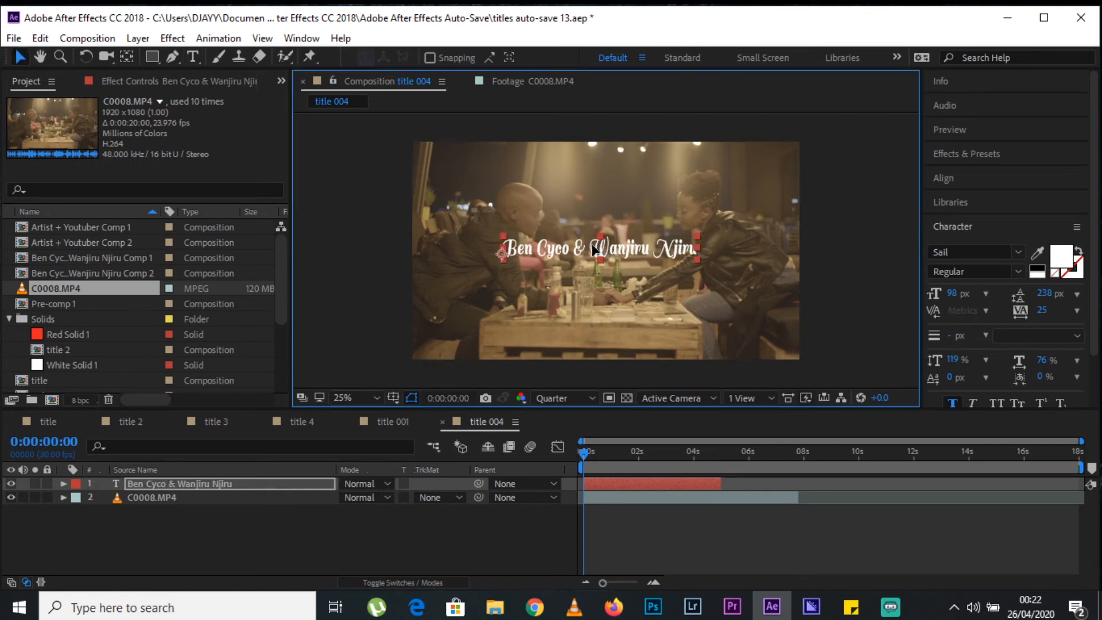
left_click(995, 174)
left_click(967, 218)
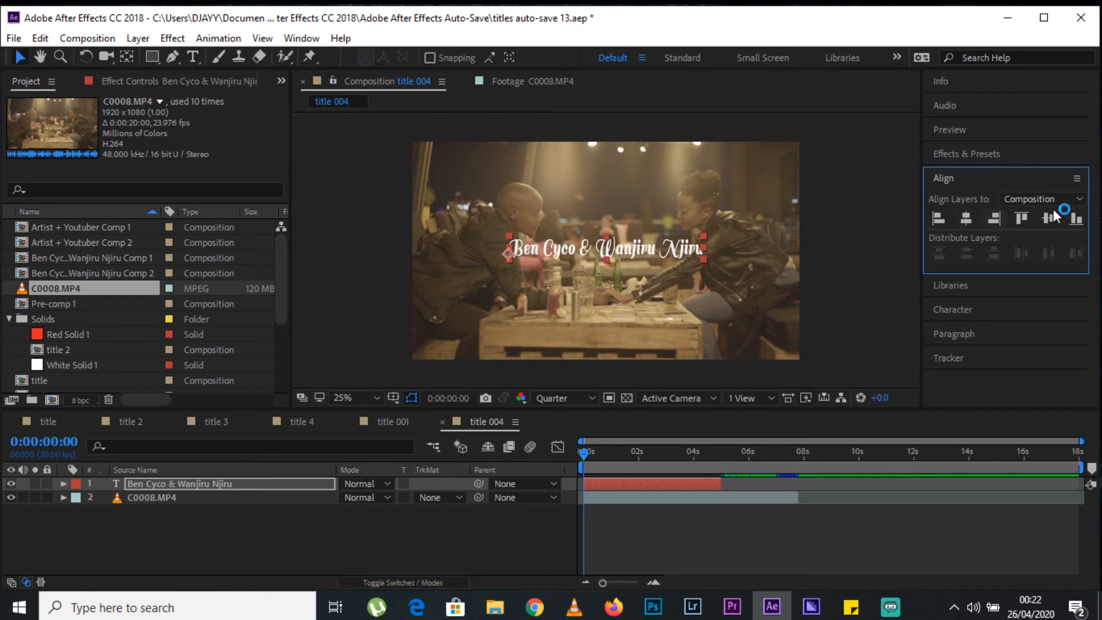
left_click(1048, 219)
left_click(967, 174)
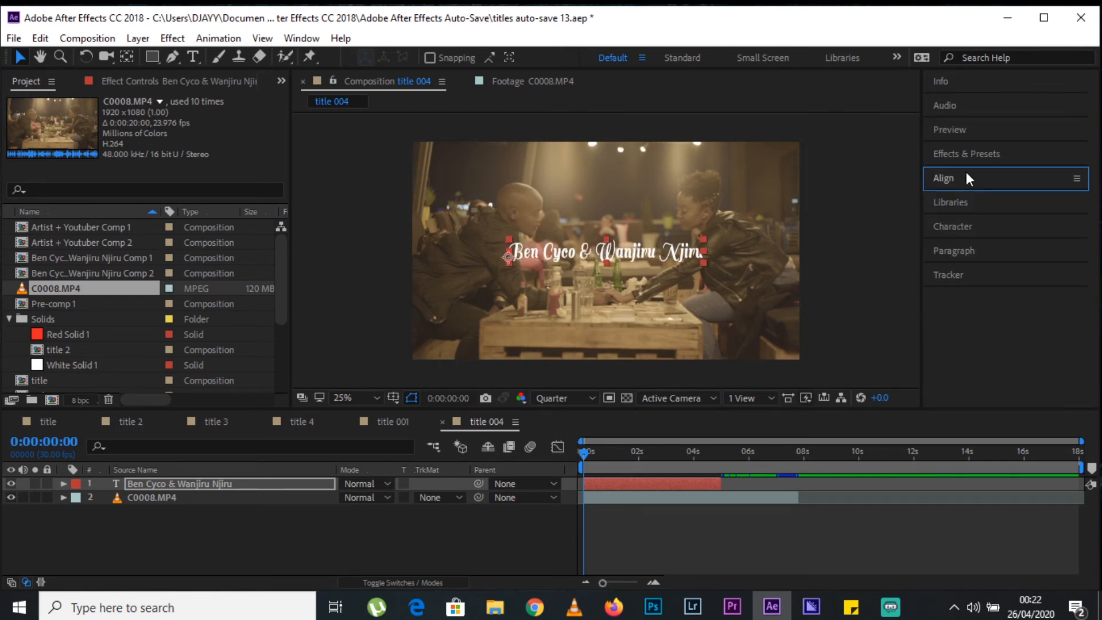
Enlarge the name text slightly and centre it in the composition again.
left_click(970, 227)
left_click_drag(953, 305, 961, 301)
left_click(971, 181)
left_click(966, 220)
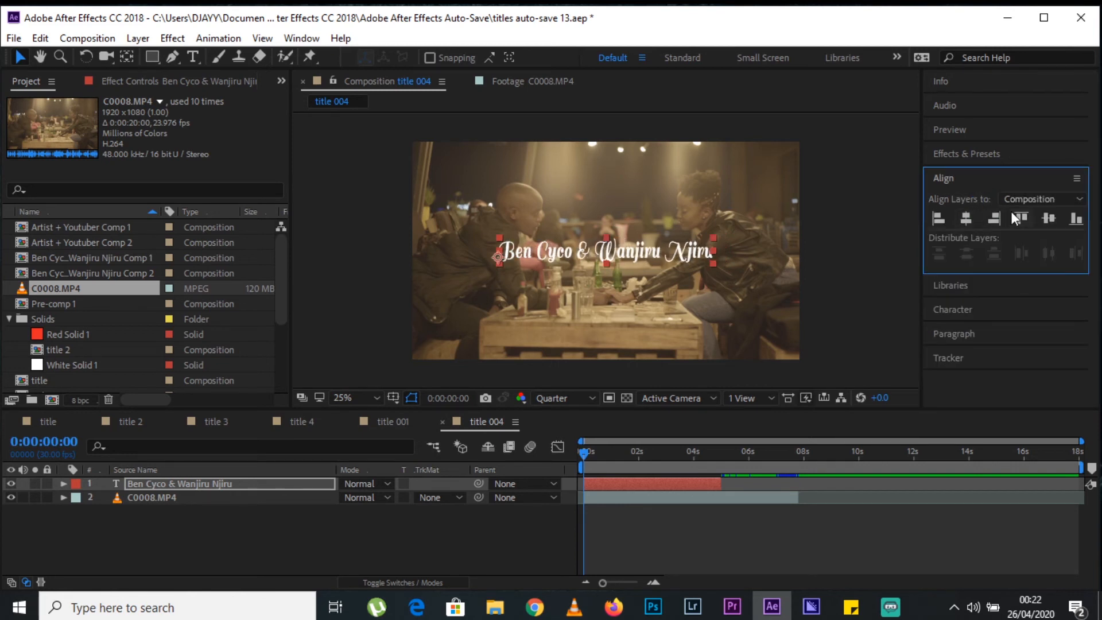
left_click(1047, 214)
Animate the name text's position from 425.3, 763.9 at the start to its centred place at 0:00:01:27.
left_click_drag(645, 455, 506, 463)
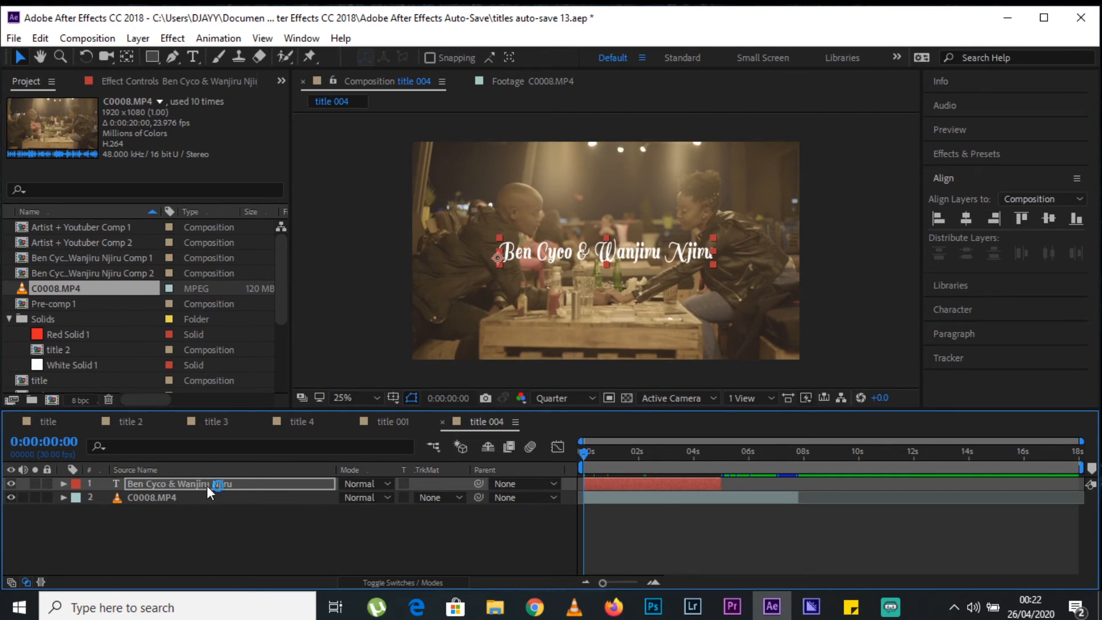
key("p")
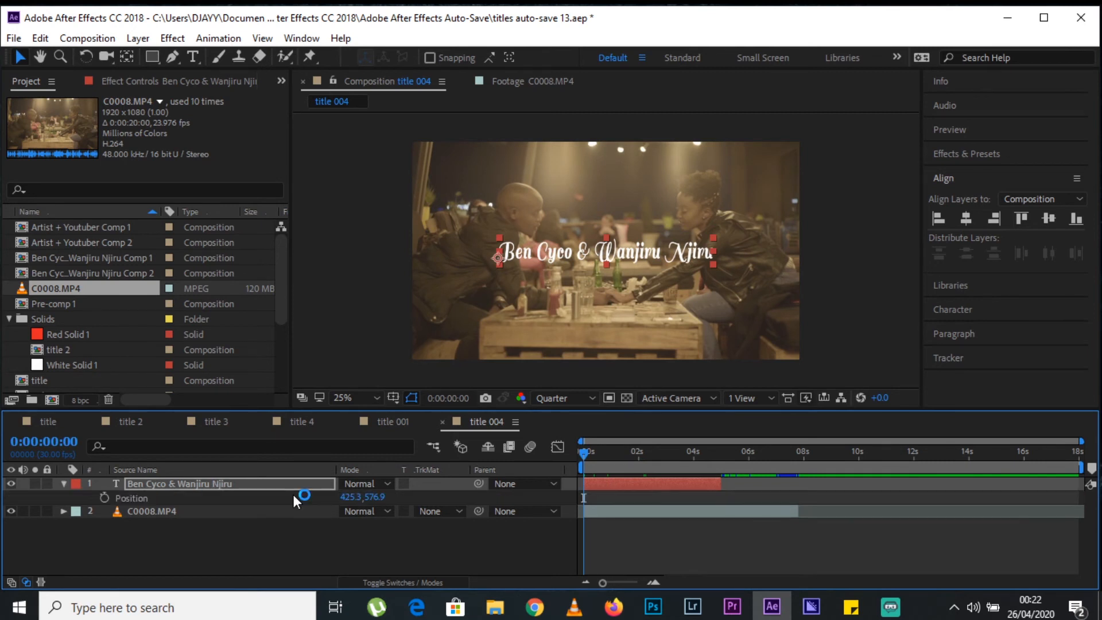
left_click(104, 497)
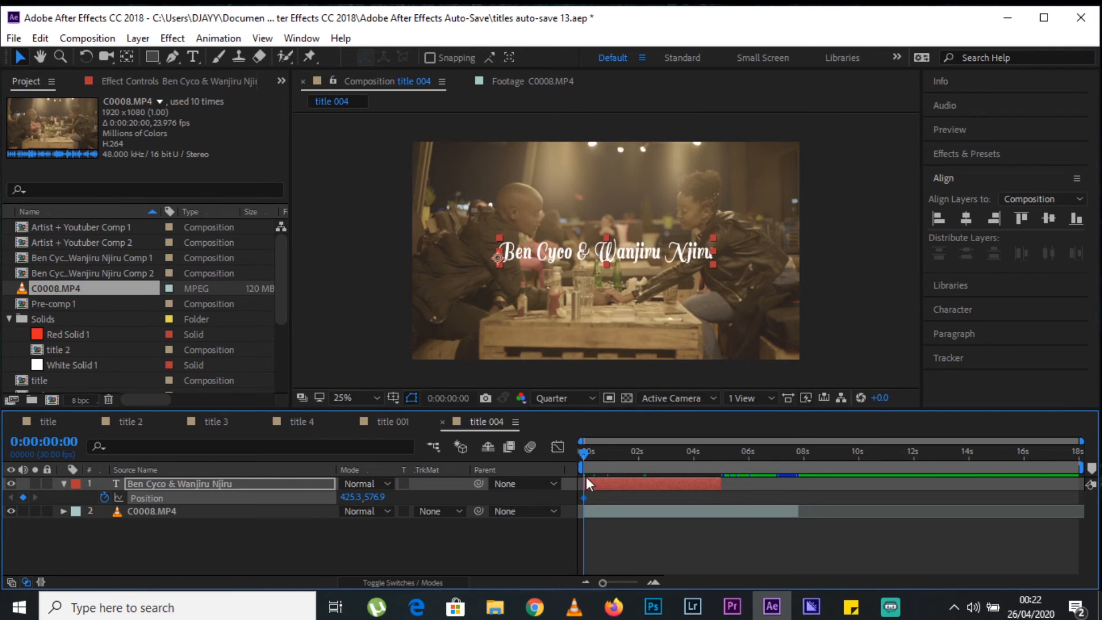
left_click_drag(584, 501, 635, 501)
left_click_drag(389, 498, 529, 498)
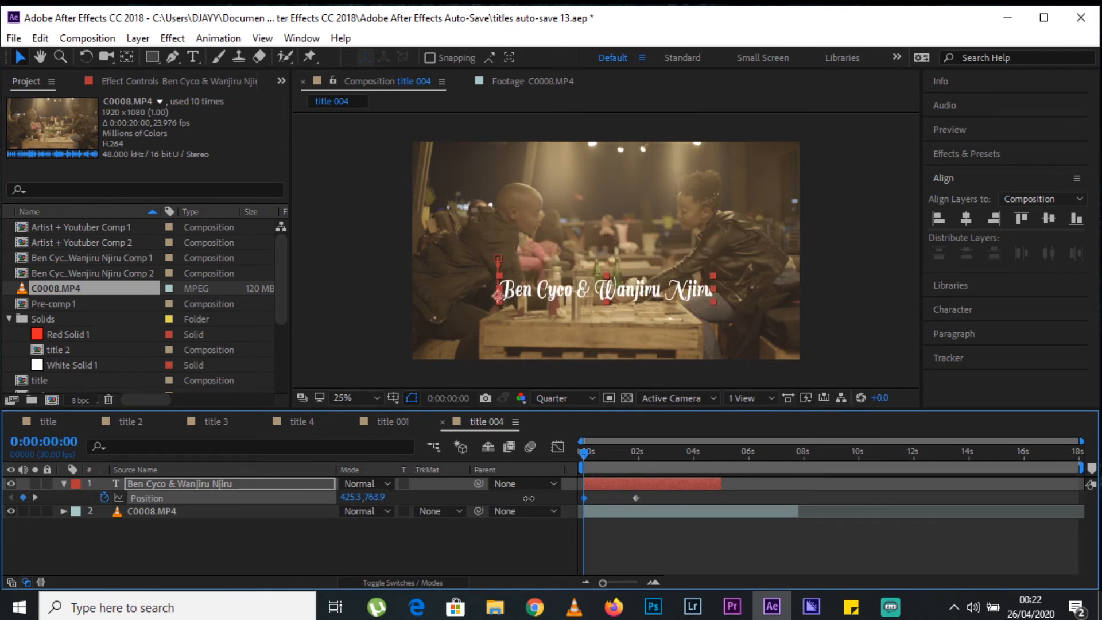
Draw a rectangular mask tightly around the name text at 0:00:01:27 and set a mask path keyframe.
left_click_drag(590, 454, 638, 451)
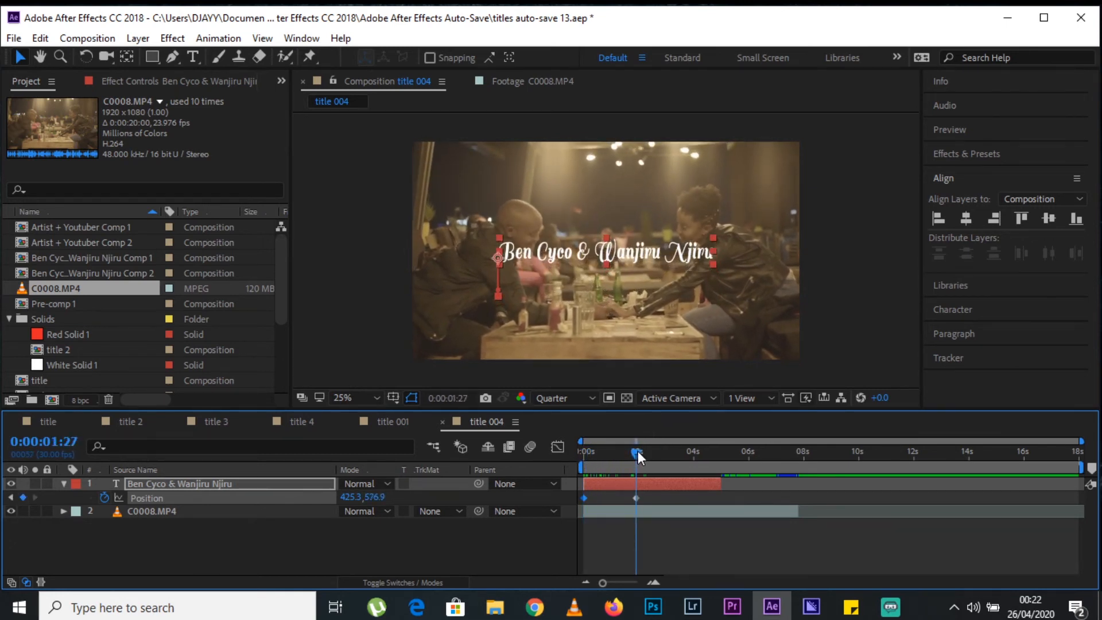
left_click(151, 55)
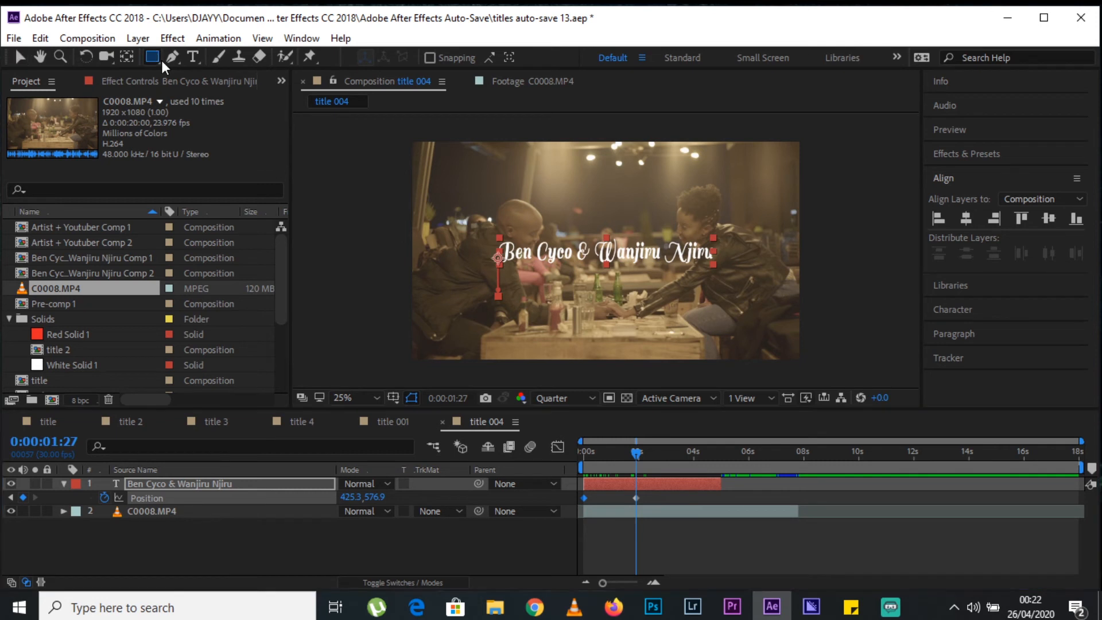
mouse_move(714, 235)
left_mouse_down()
mouse_move(712, 266)
mouse_move(491, 264)
left_mouse_up()
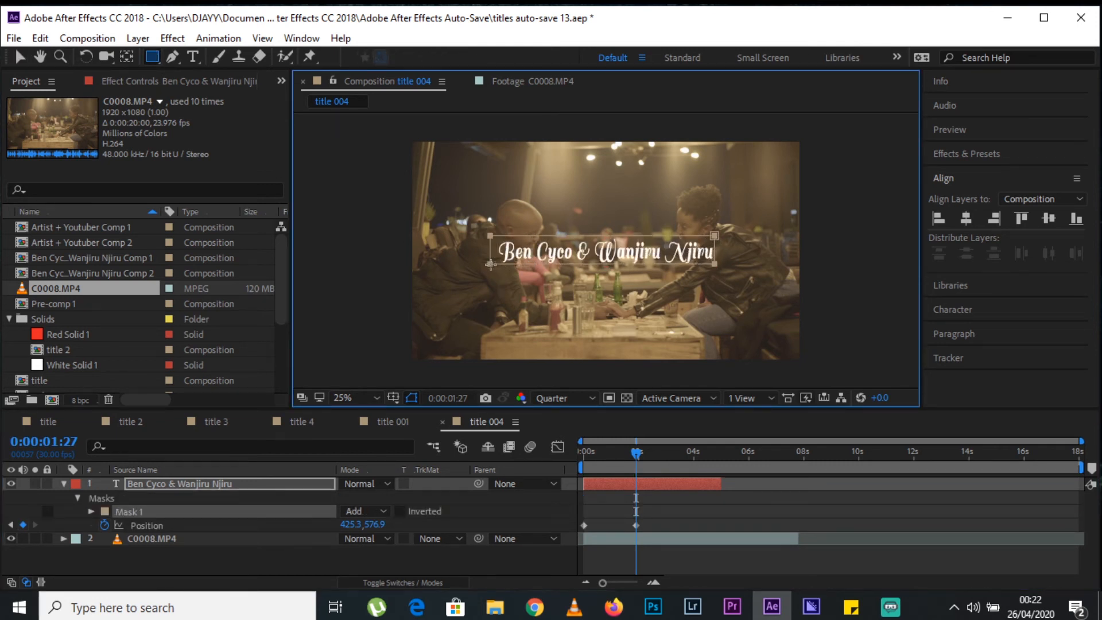
left_click(90, 510)
left_click(117, 525)
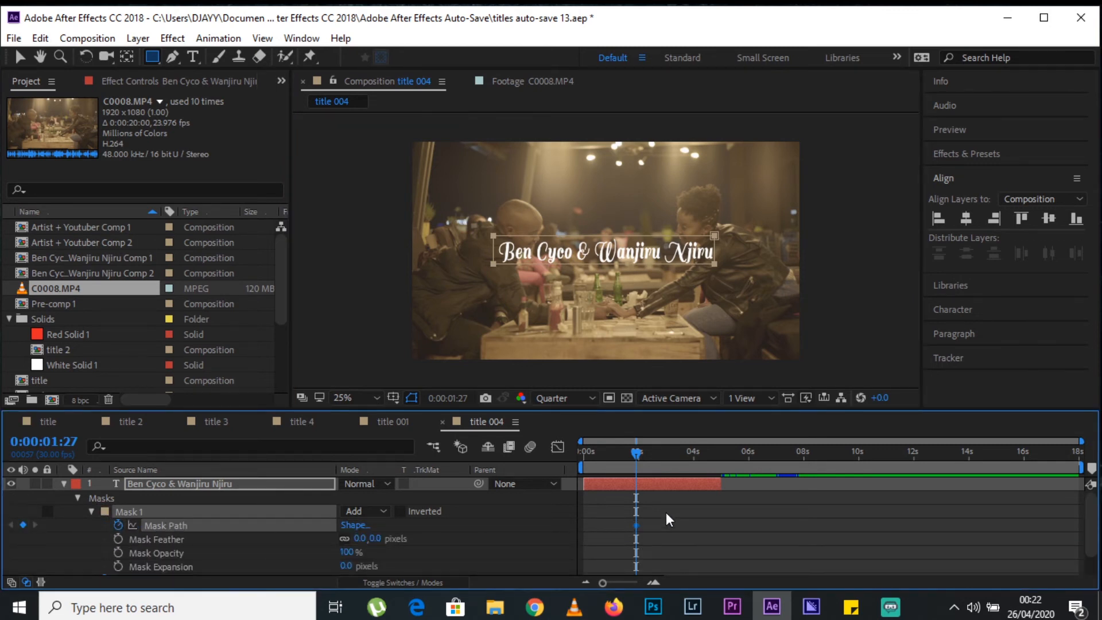
Move the mask up off the name text at 0:00:00:04 so the text starts hidden, and check the reveal.
left_click_drag(638, 458, 587, 448)
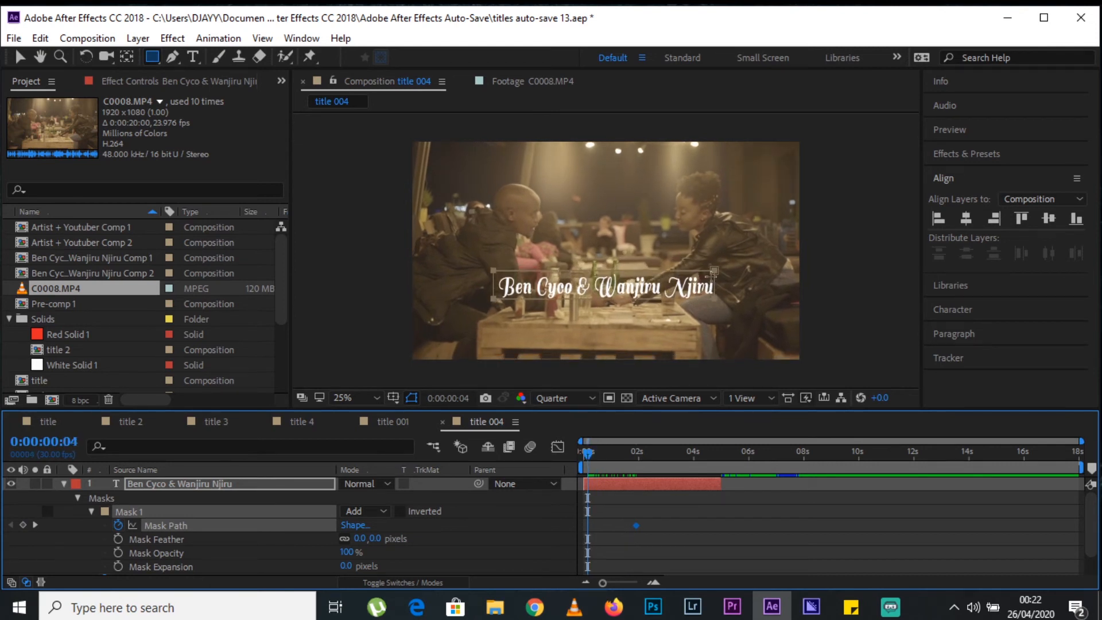
left_click(18, 58)
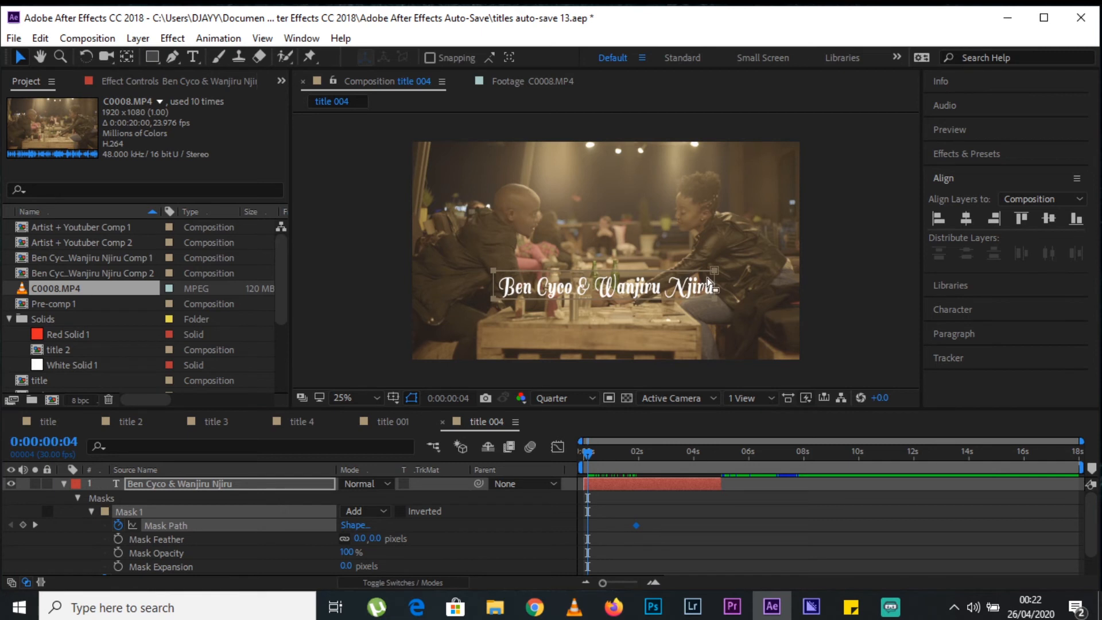
left_click_drag(713, 282, 712, 278)
left_click_drag(712, 264, 712, 253)
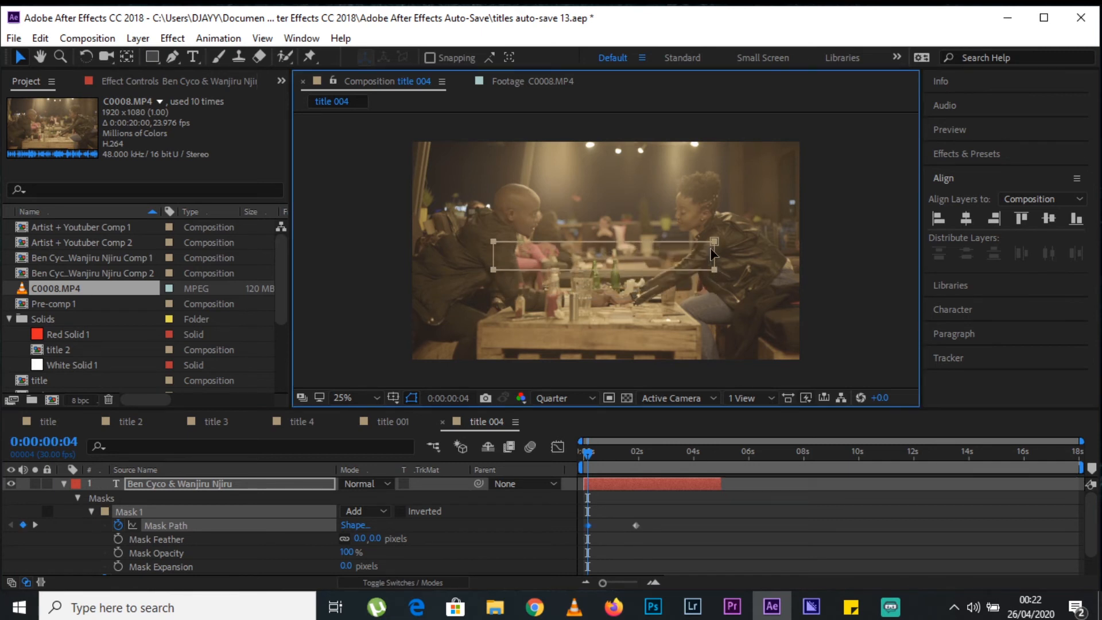
left_click_drag(590, 454, 642, 455)
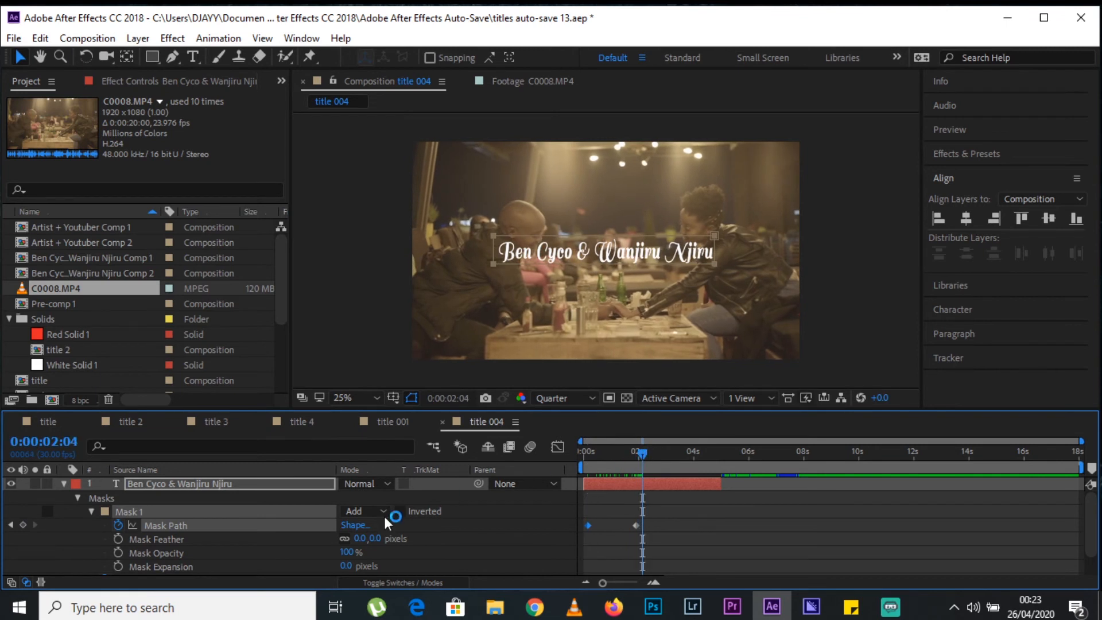
Show the name text's mask path and position keyframes and preview the reveal from the start.
left_click(249, 485)
key("u")
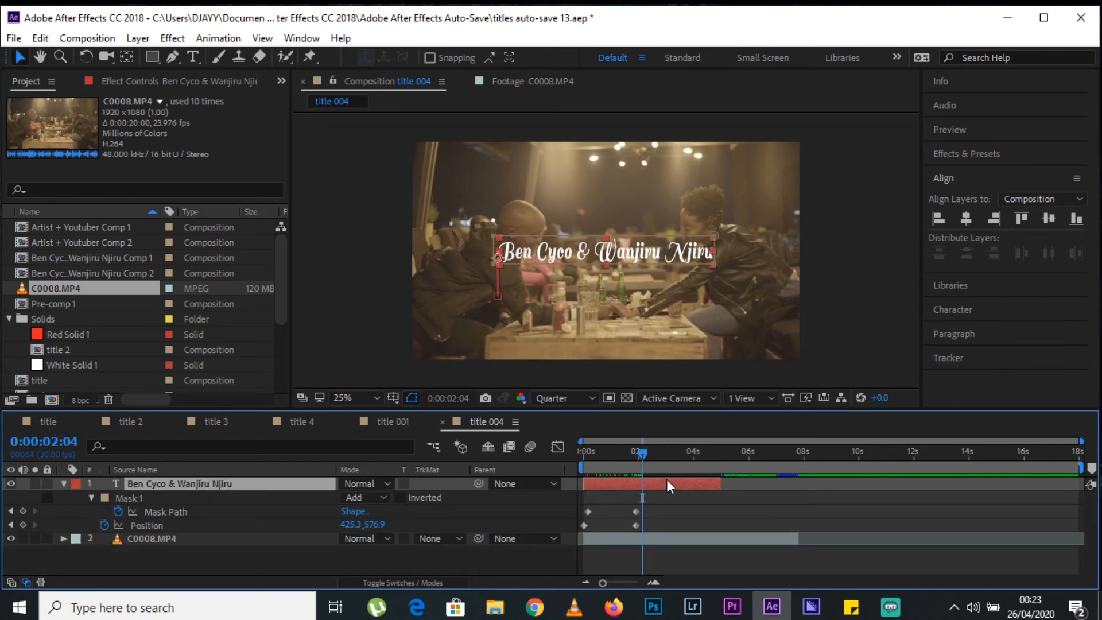
key("Home")
key("space")
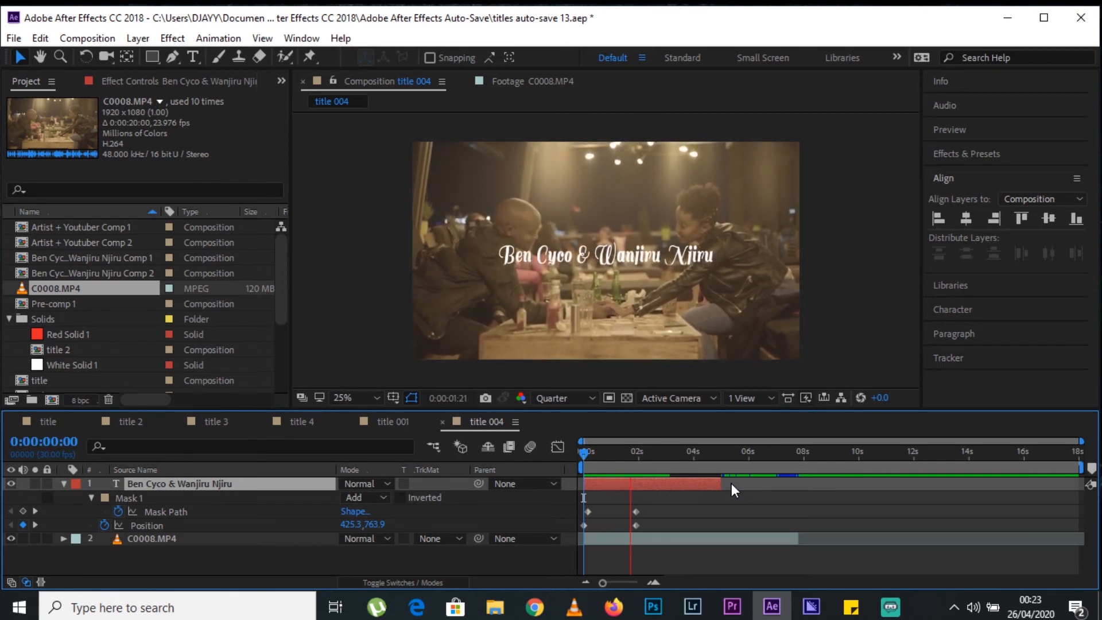
key("space")
Move the ending mask path and position keyframes to about 1 second and preview the faster reveal.
left_click_drag(651, 505, 606, 510)
key("Home")
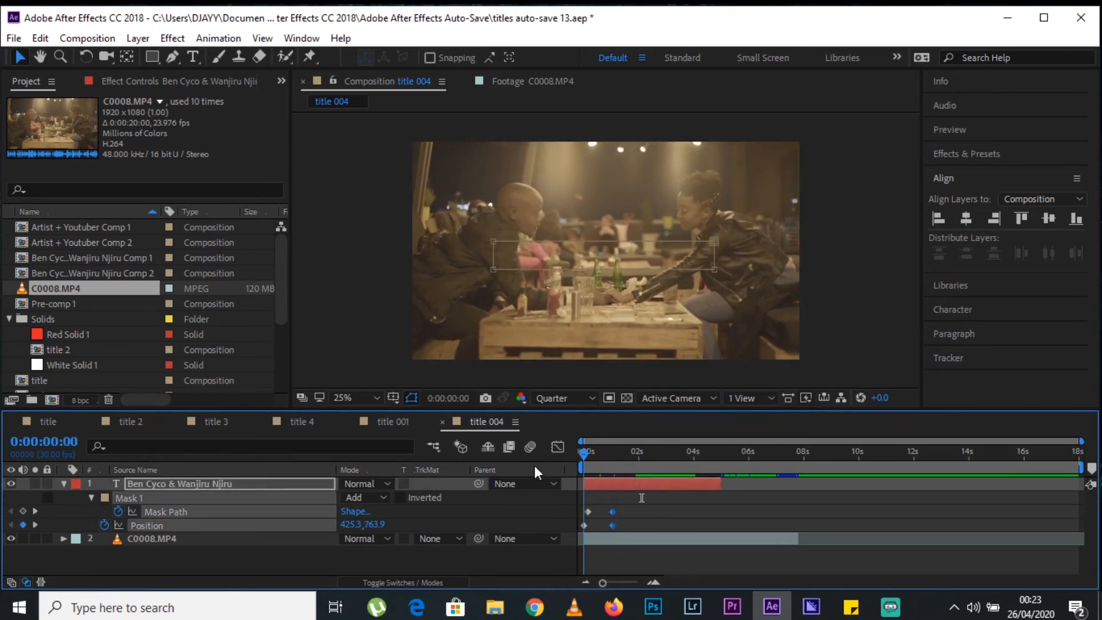
left_click(708, 501)
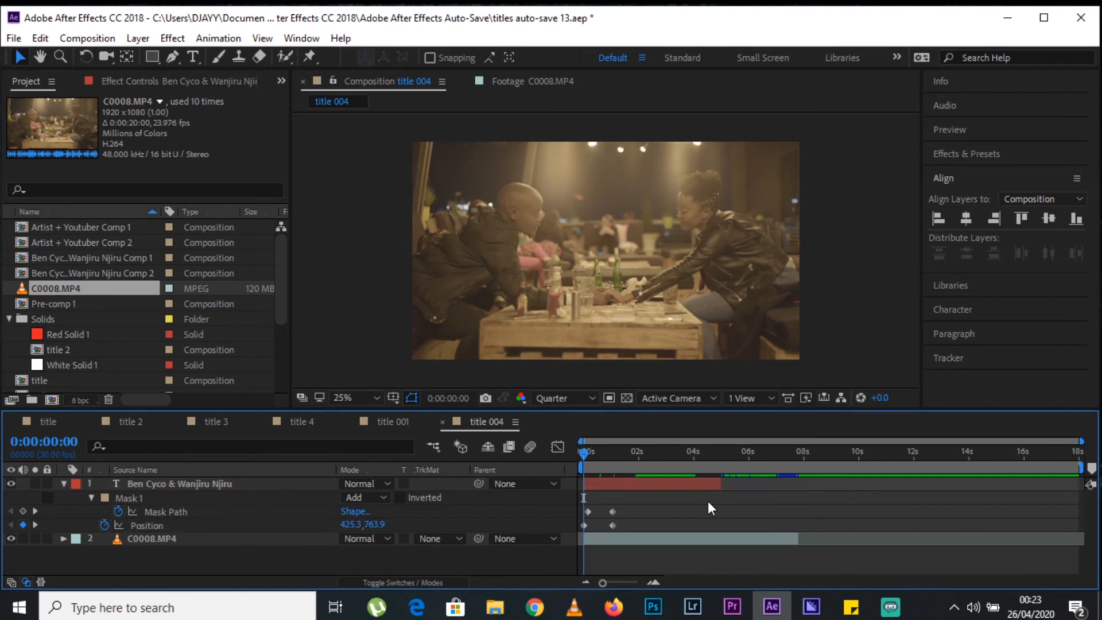
key("space")
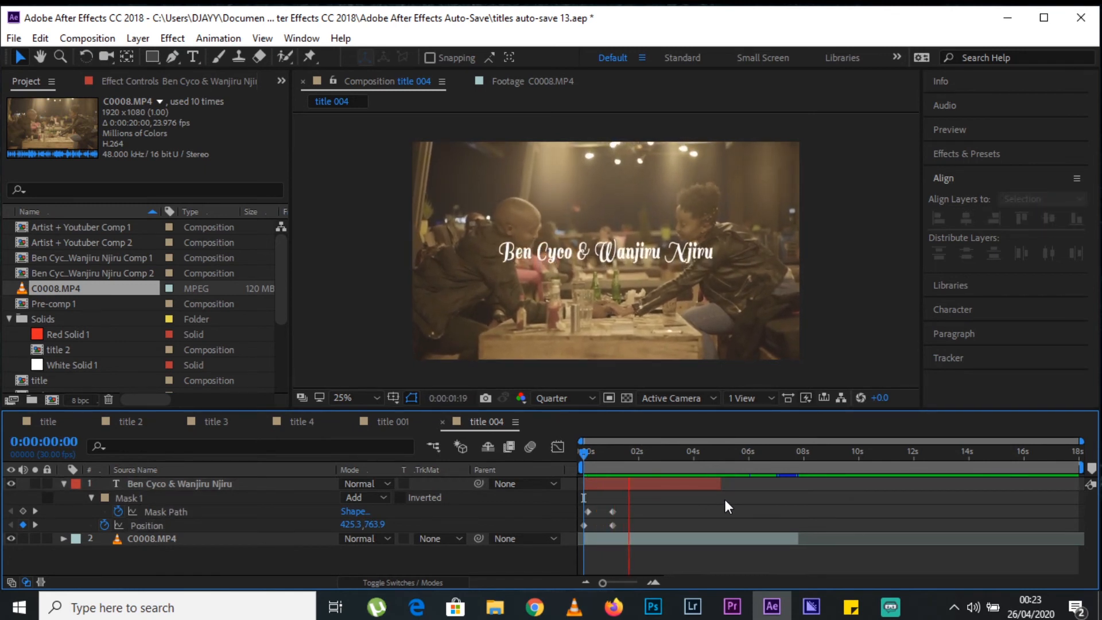
key("space")
Collapse the name text layer's properties and deselect all layers.
left_click(239, 487)
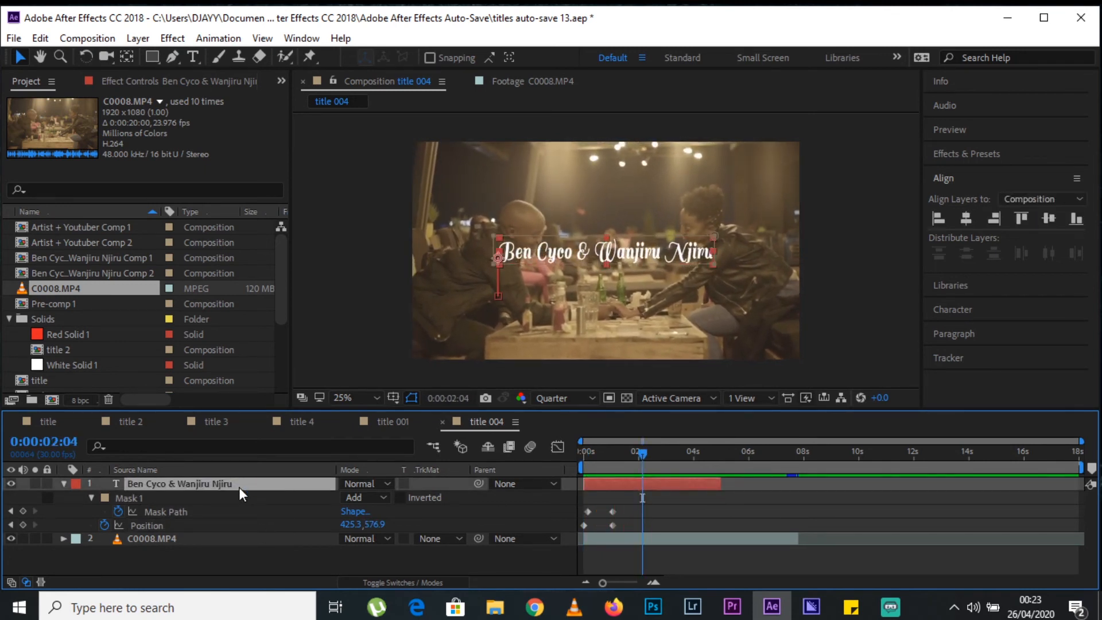
key("u")
left_click(233, 533)
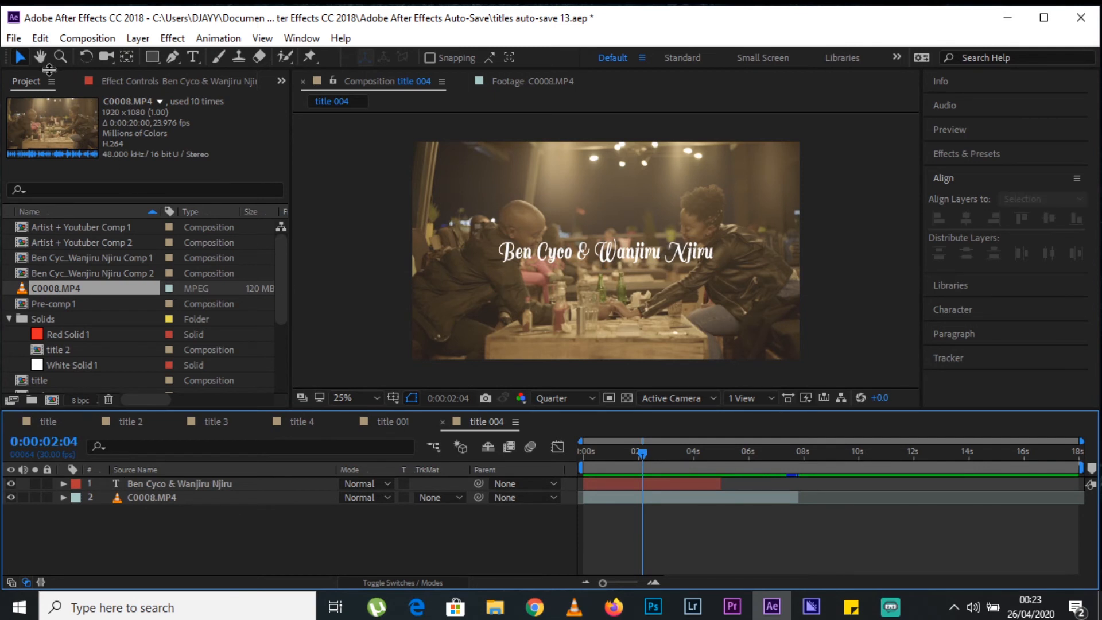
Add a new text layer reading "Artist + Youtuber" just below the name text.
left_click(196, 57)
left_click(513, 289)
type("Artist + Y")
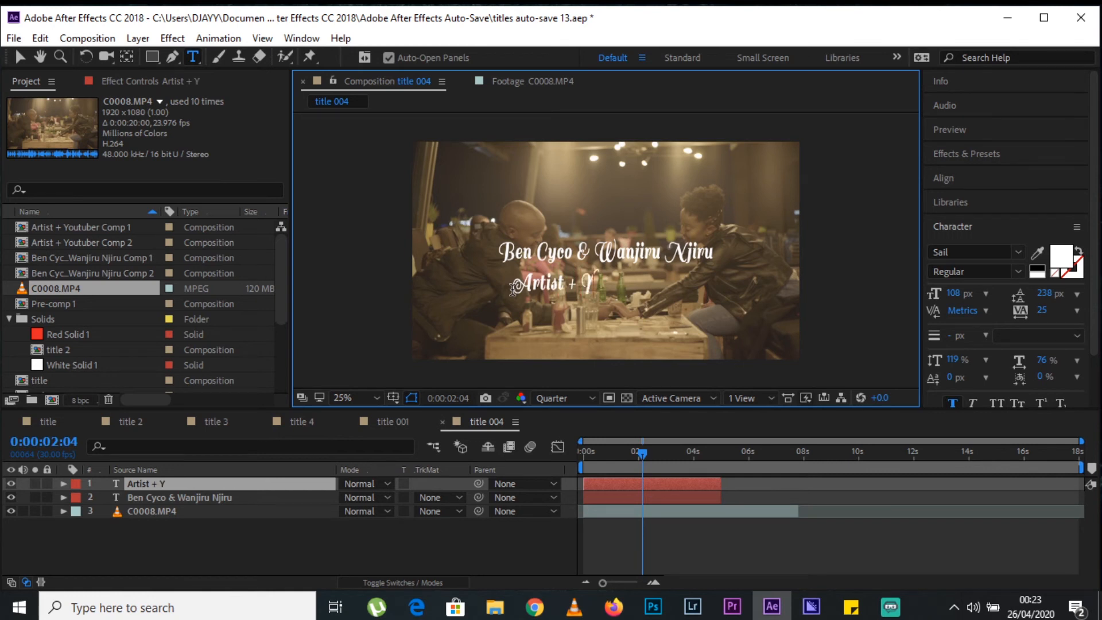
type("outuber")
left_click(19, 57)
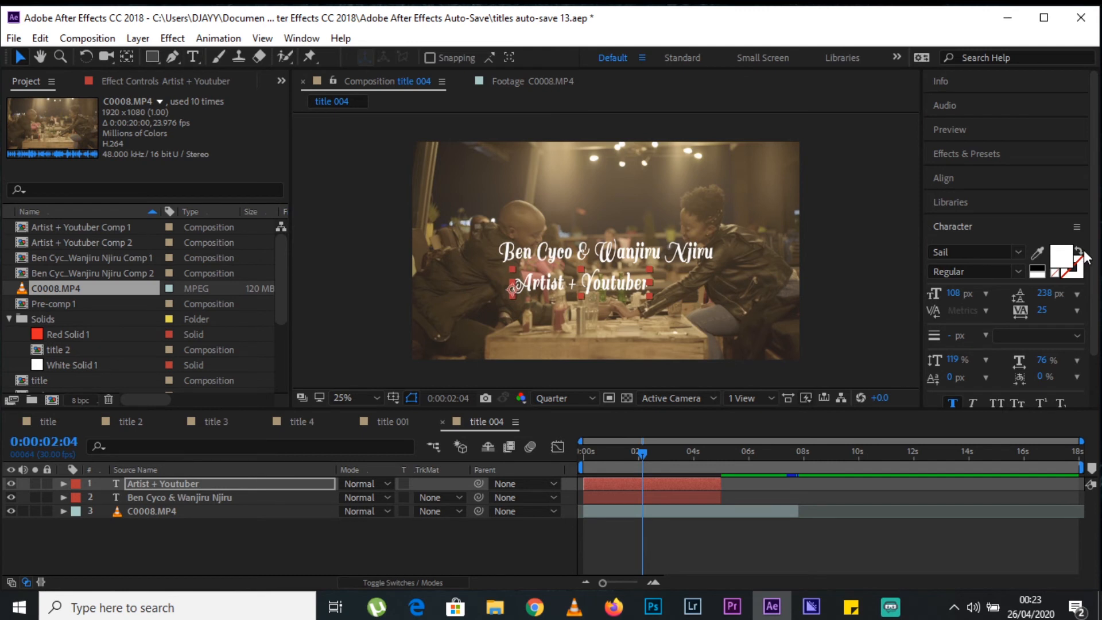
Format the "Artist + Youtuber" text in Quicksand Medium at 76 px and place it close under the start of the name text.
left_click(1018, 252)
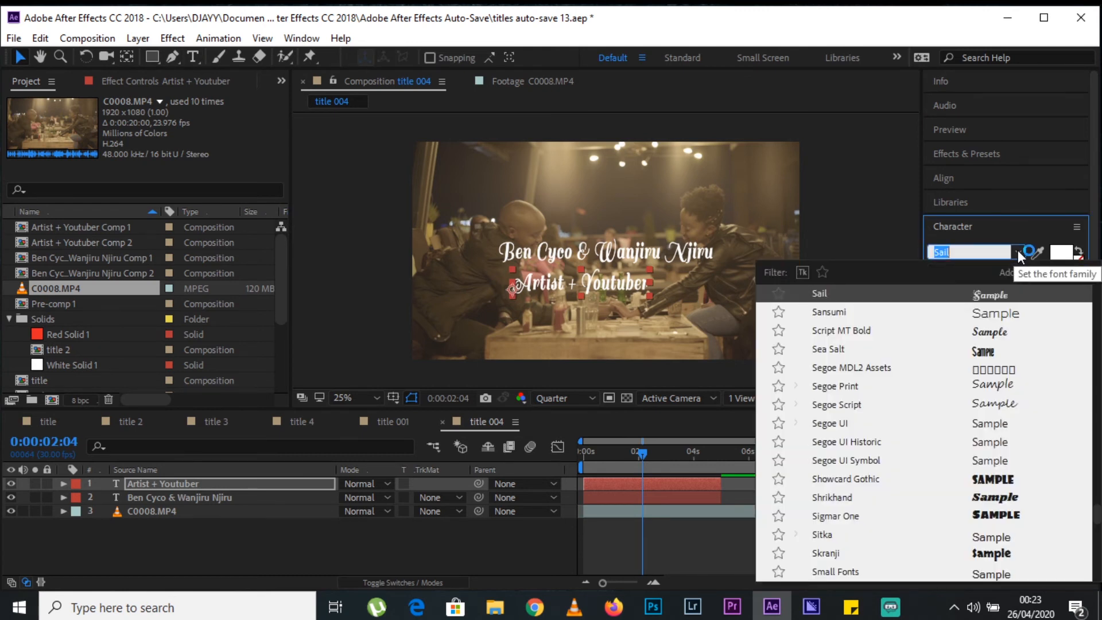
type("quick")
left_click(871, 313)
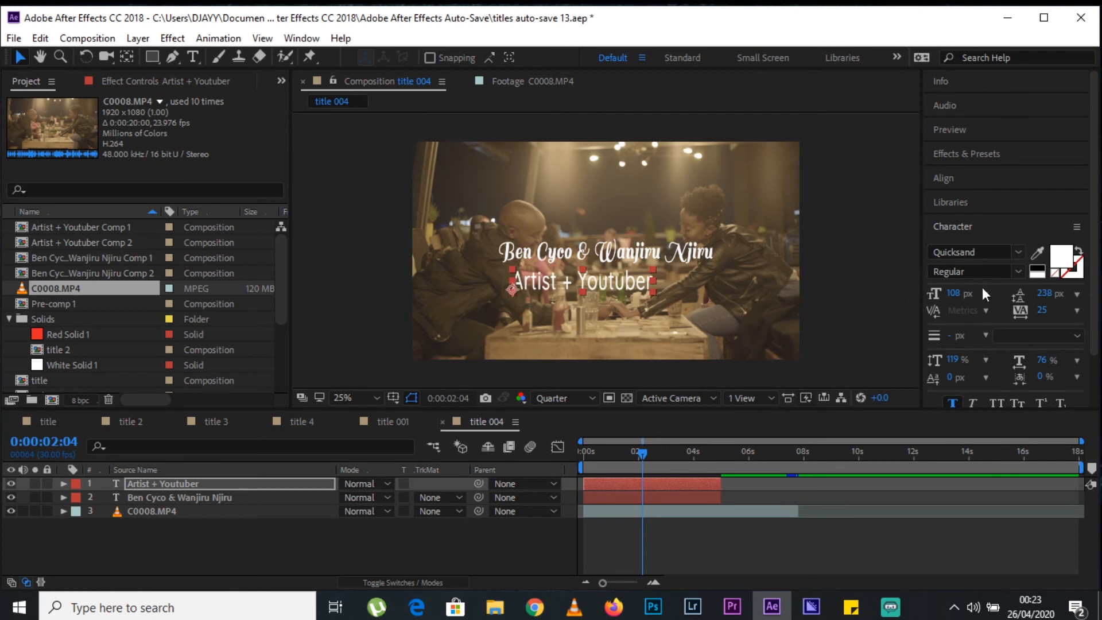
left_click(1007, 274)
left_click(1002, 322)
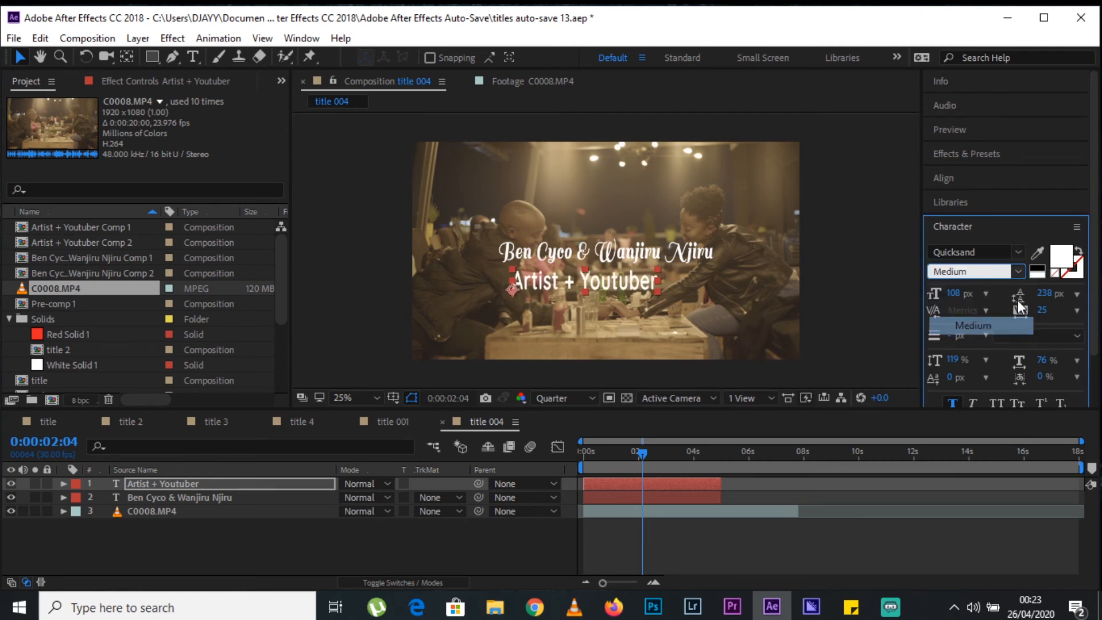
left_click_drag(960, 292, 931, 294)
left_click_drag(591, 283, 582, 271)
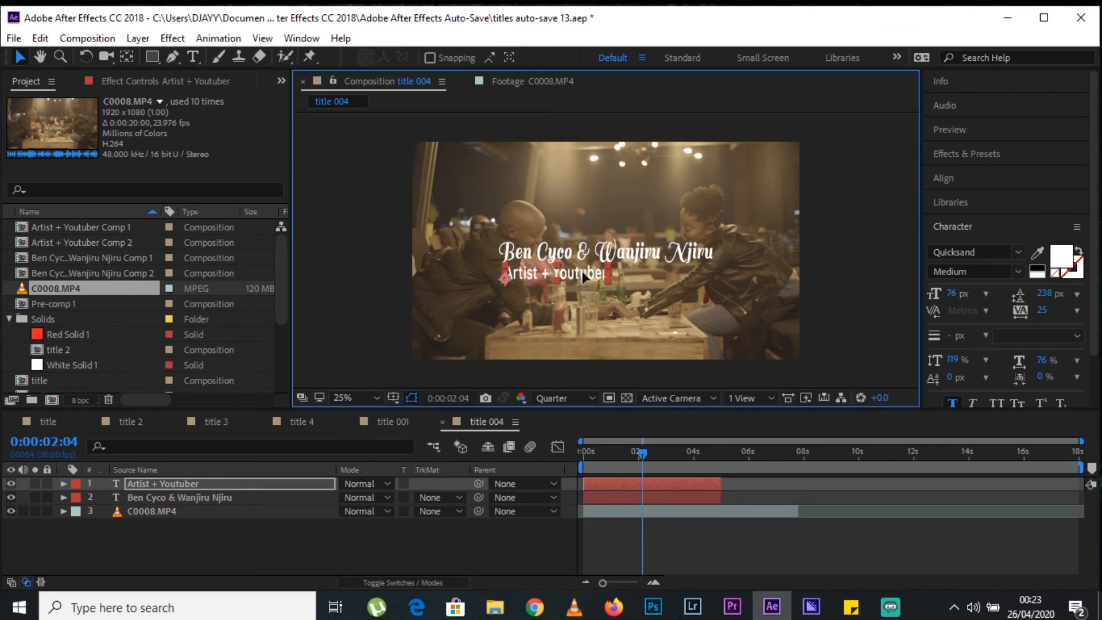
left_click(459, 543)
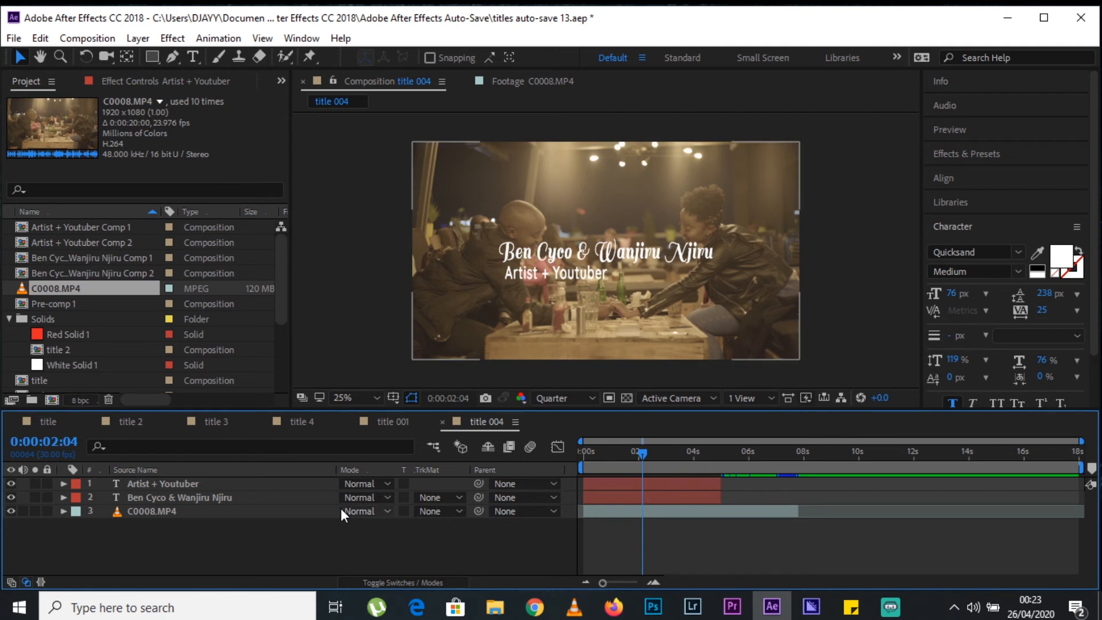
left_click(177, 483)
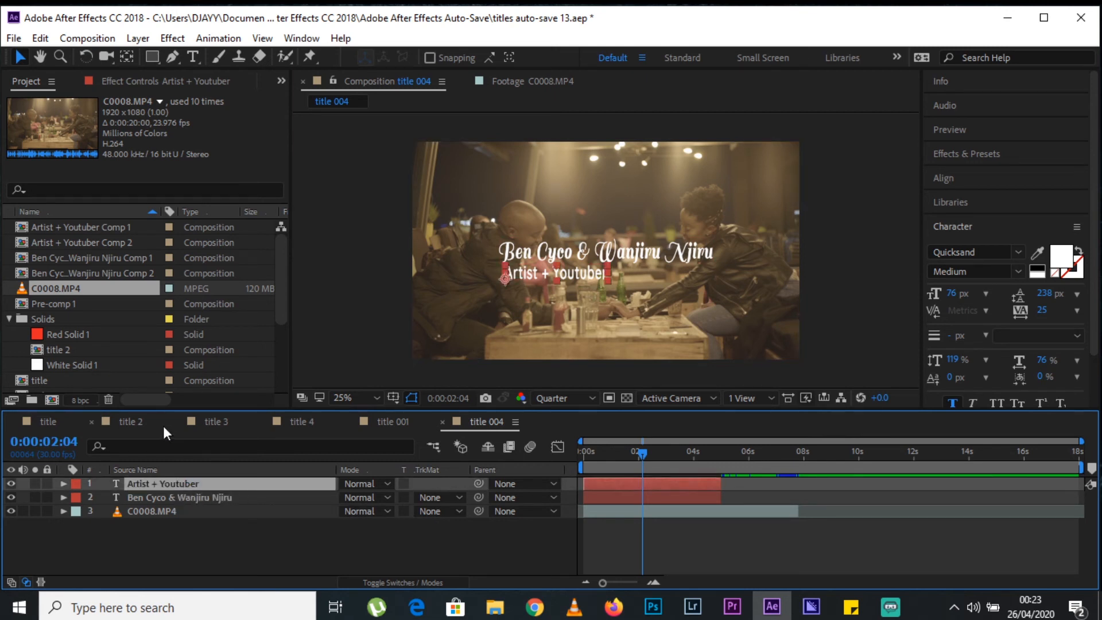
left_click(154, 57)
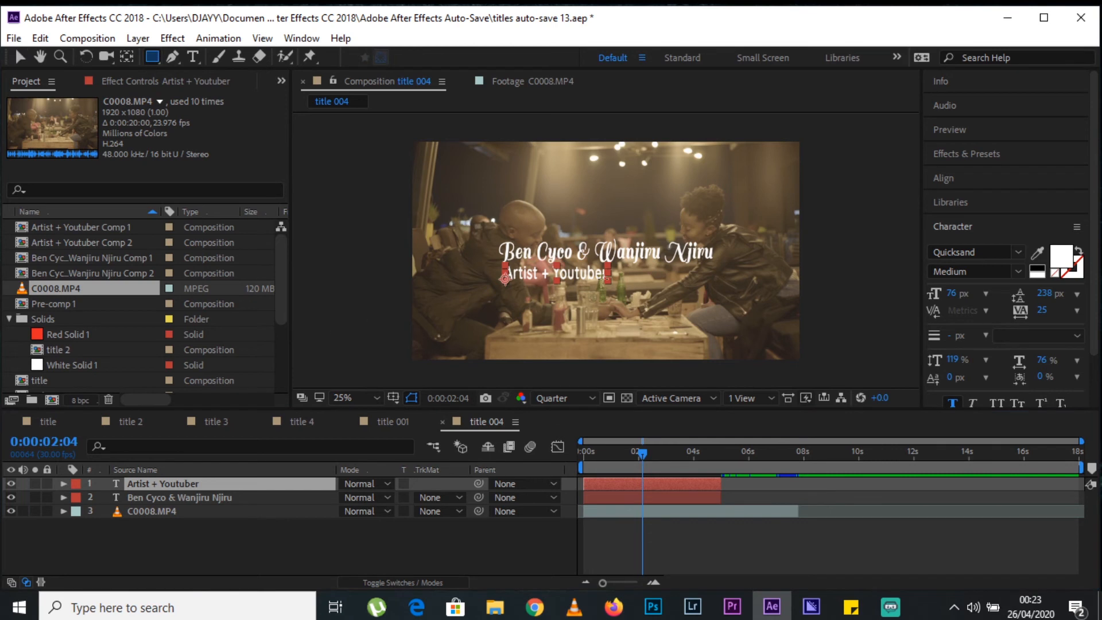
left_click_drag(613, 263, 497, 284)
key("ctrl+z")
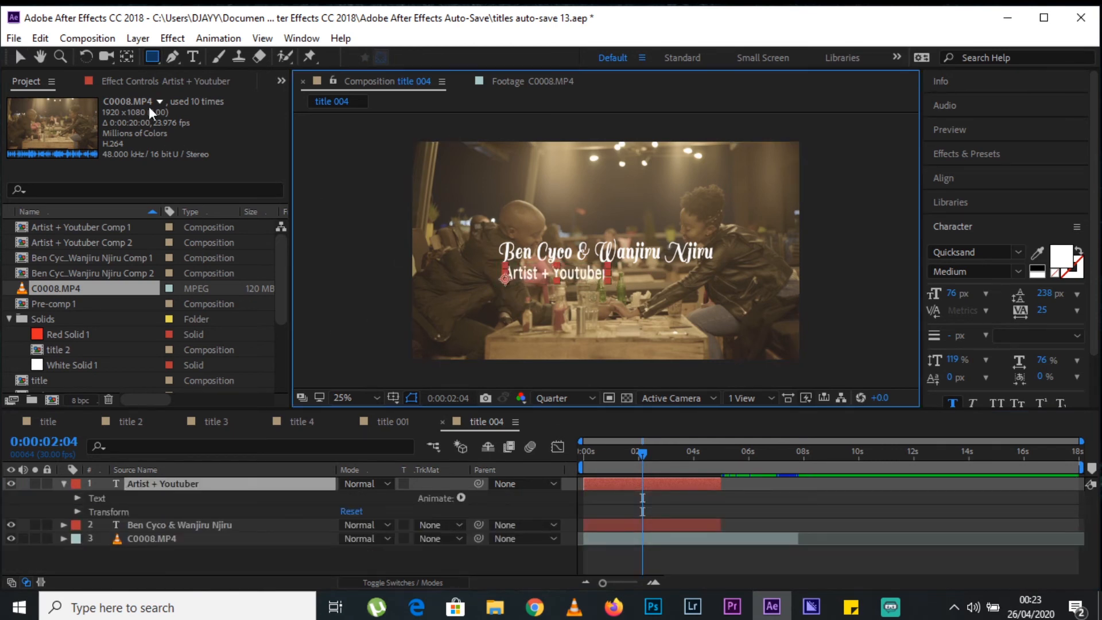
left_click(22, 57)
left_click(226, 568)
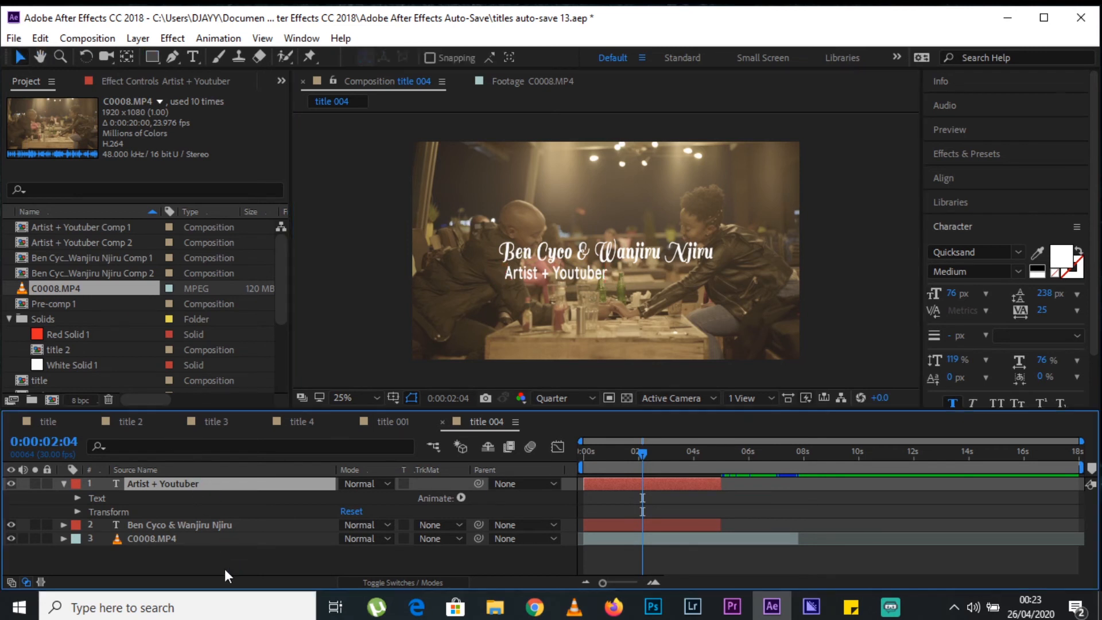
left_click(229, 484)
key("u")
With no layer selected, draw a pink rectangle covering the "Artist + Youtuber" text and nudge it up slightly.
left_click(235, 546)
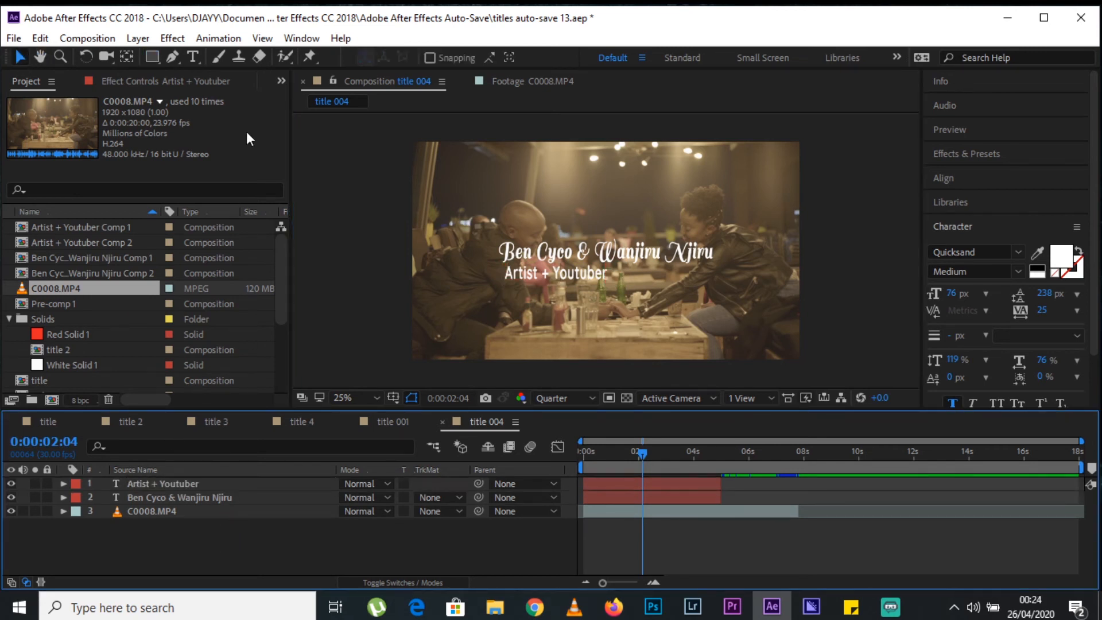
left_click(154, 55)
left_click_drag(612, 267, 499, 284)
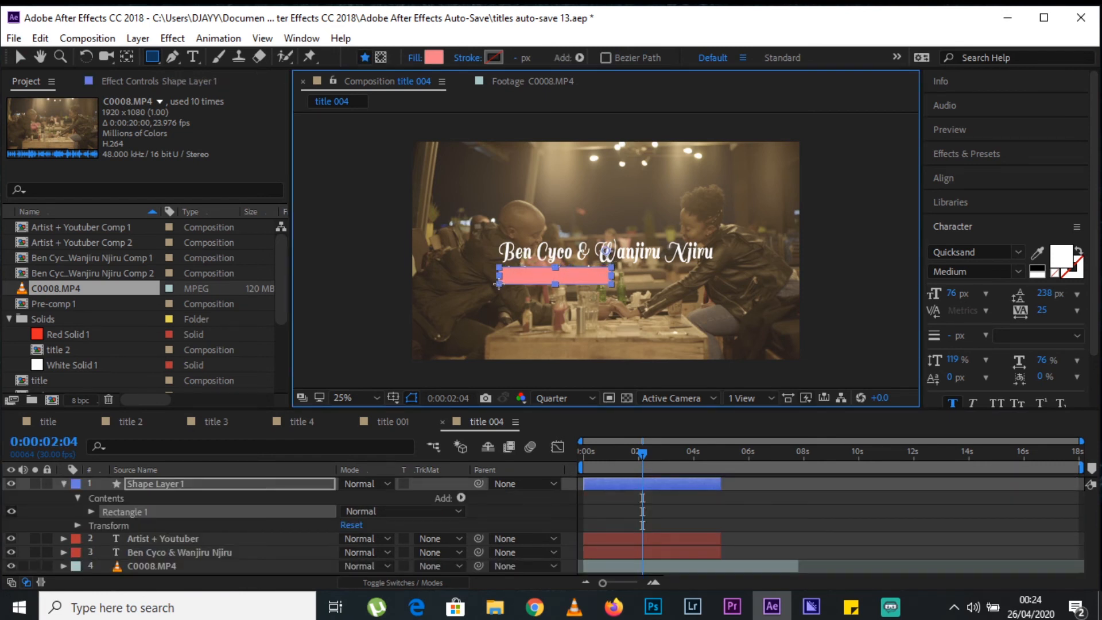
key("Up")
key("Up")
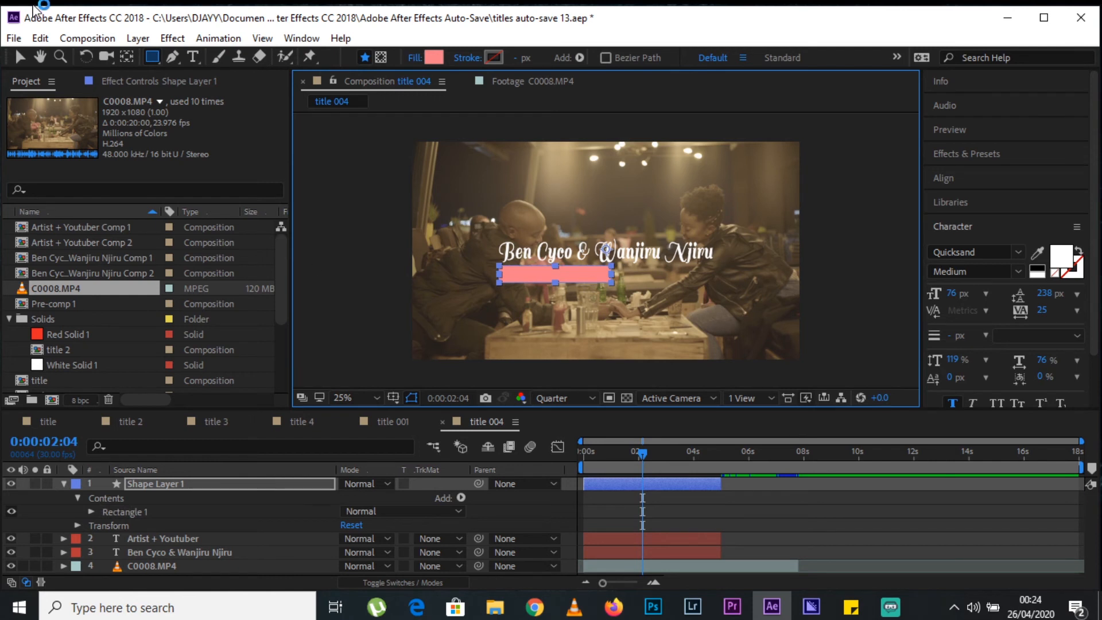
left_click(19, 56)
Collapse the rectangle's shape layer and place it beneath the "Artist + Youtuber" text layer.
left_click(190, 487)
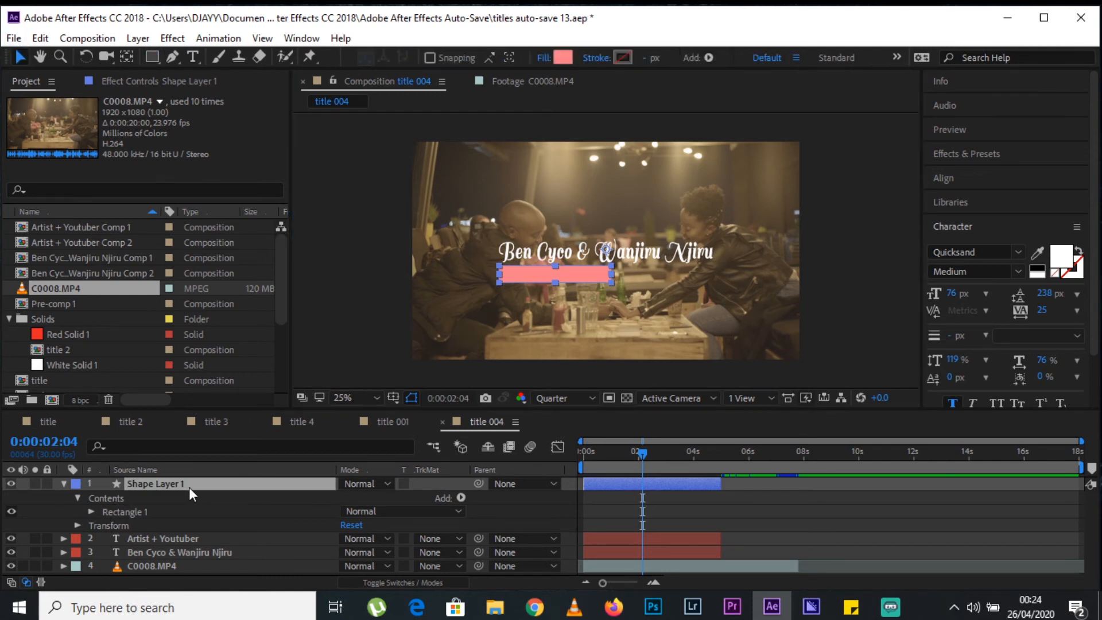
key("u")
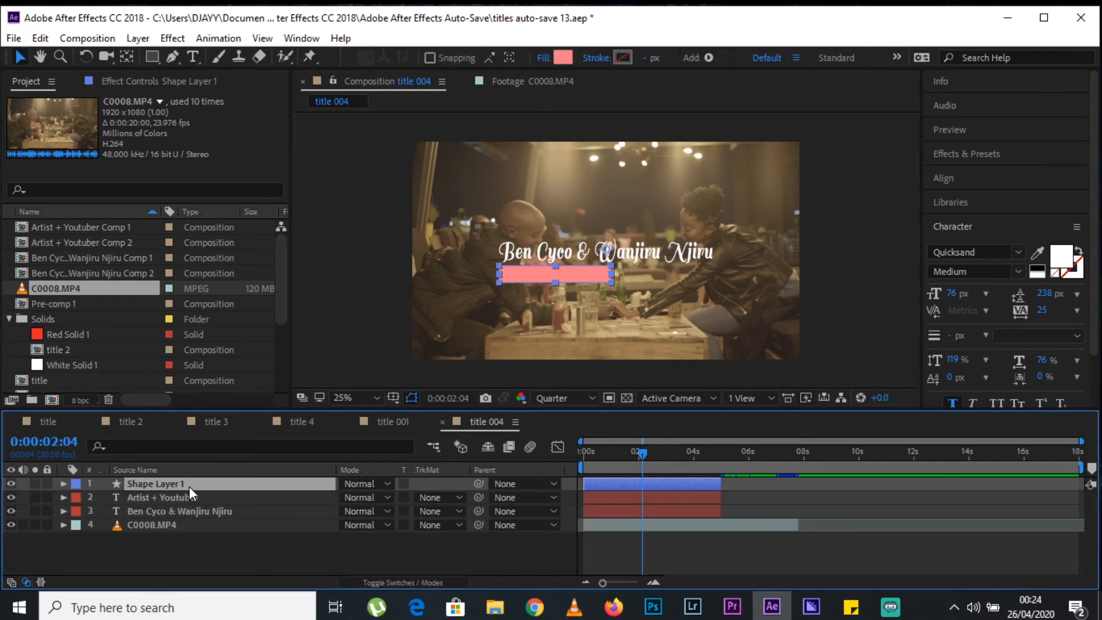
key("ctrl+bracketleft")
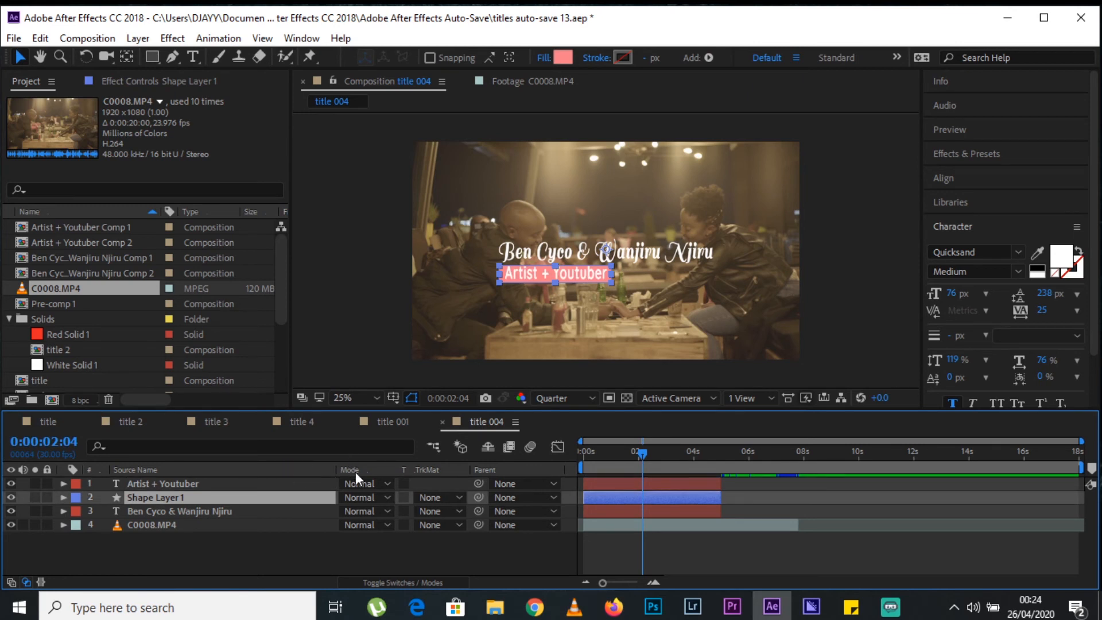
Add position keyframes to both the "Artist + Youtuber" text and the rectangle's shape layer at 0:00:01:21.
mouse_move(614, 464)
left_mouse_down()
mouse_move(592, 454)
mouse_move(647, 455)
mouse_move(580, 464)
mouse_move(631, 469)
left_mouse_up()
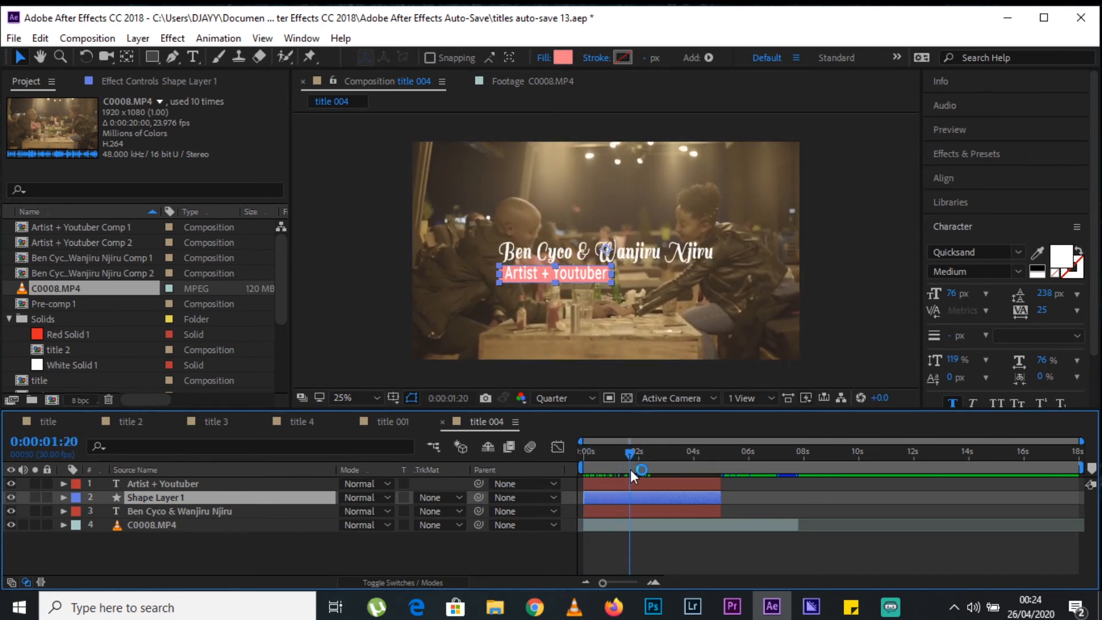
left_click(176, 483, "shift")
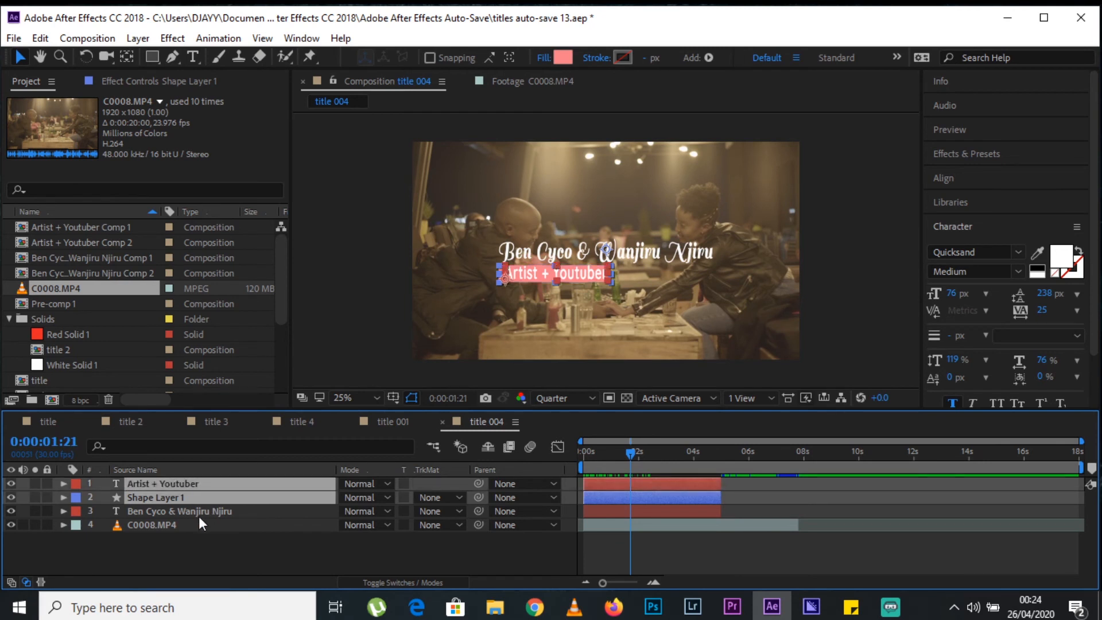
left_click(181, 522)
left_click(174, 494)
left_click(177, 483, "shift")
key("p")
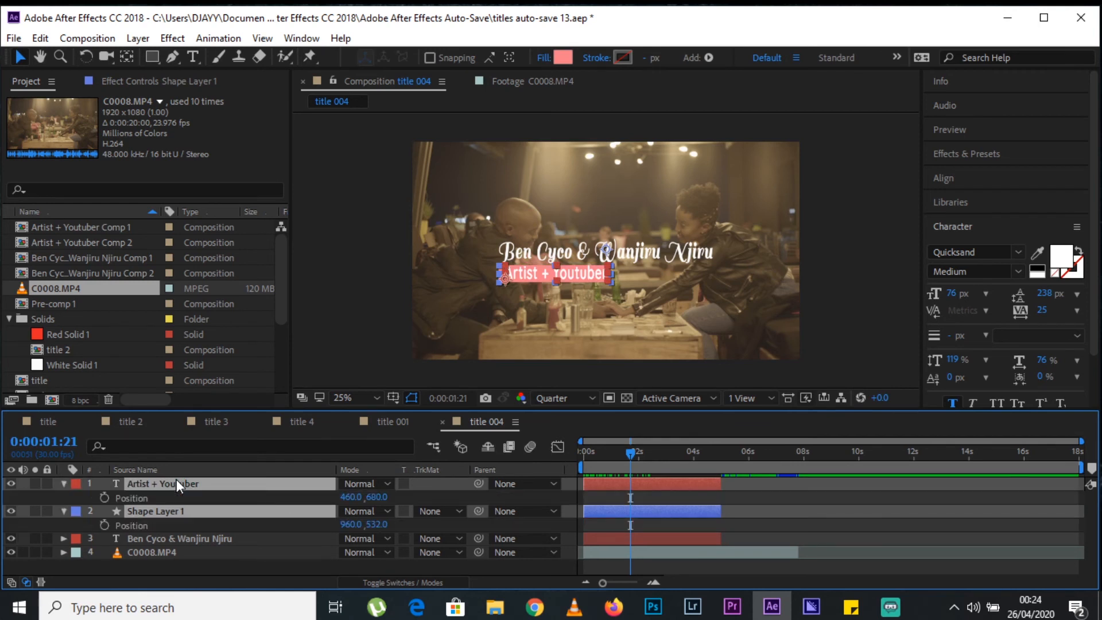
left_click(102, 499)
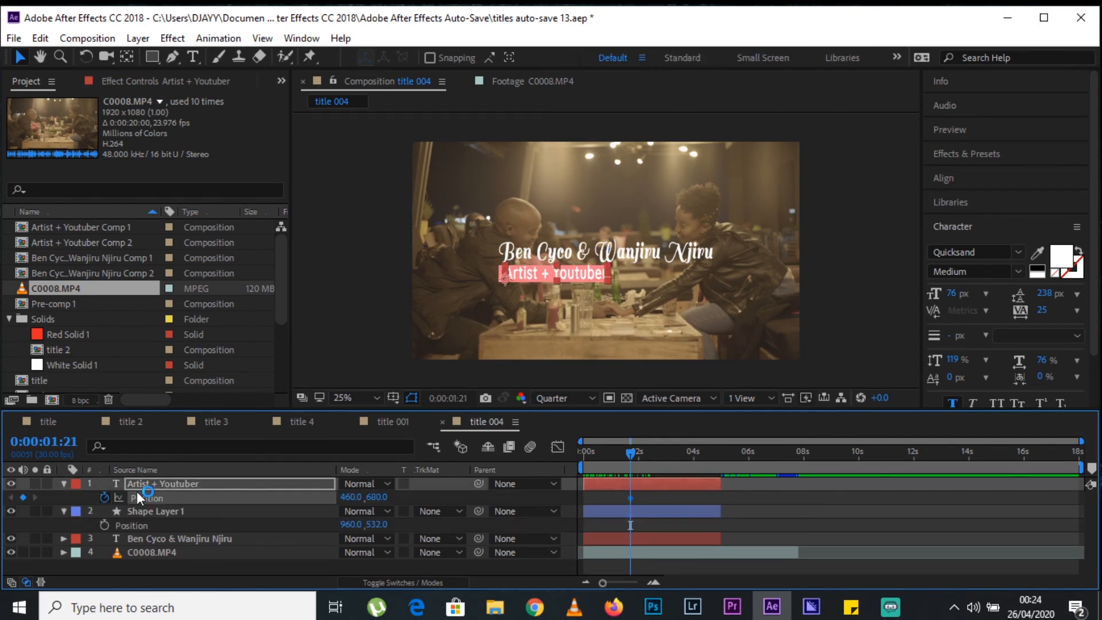
left_click(106, 524)
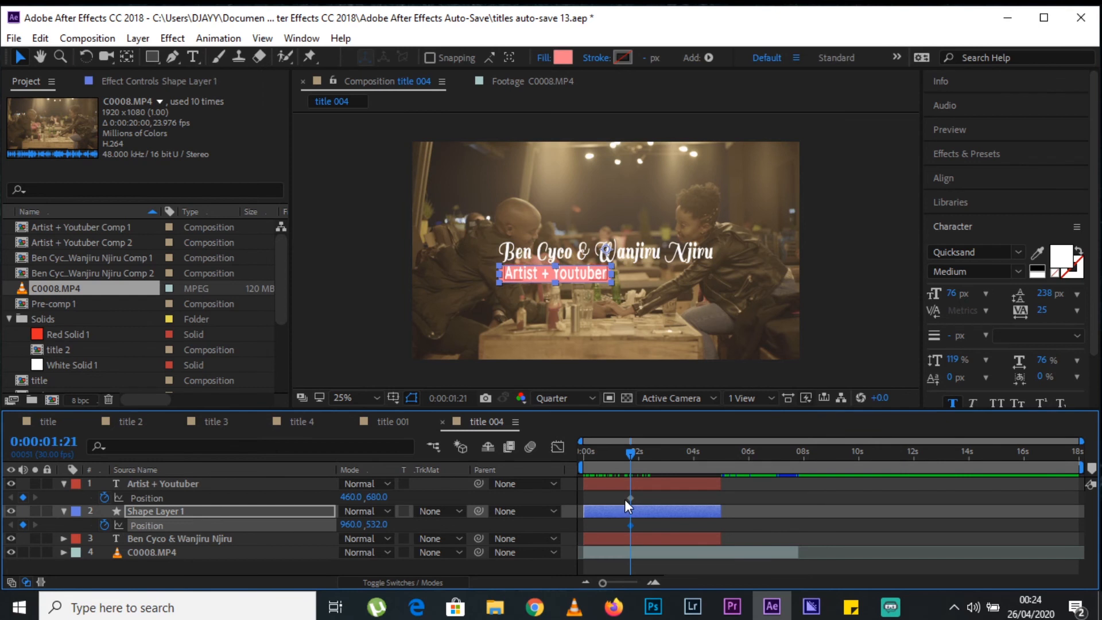
Move both position keyframes to about 2.7 seconds and set the "Artist + Youtuber" text's vertical position to 576 at 0:00:01:21.
mouse_move(630, 498)
left_mouse_down()
mouse_move(650, 495)
mouse_move(633, 524)
mouse_move(657, 523)
mouse_move(656, 499)
left_mouse_up()
left_click_drag(384, 503, 306, 493)
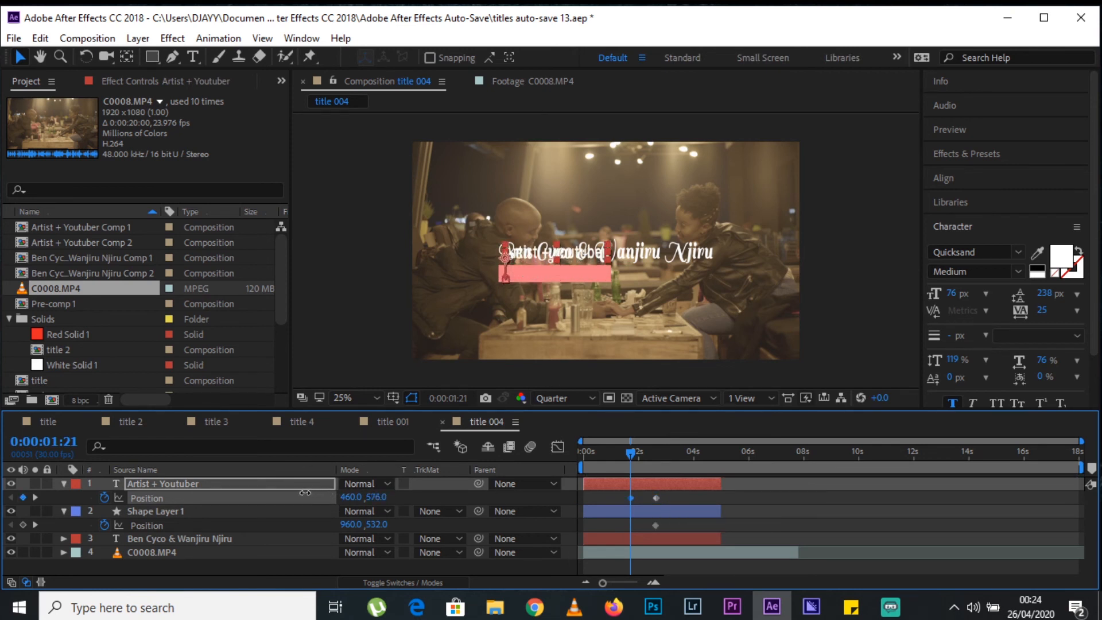
left_click(379, 525)
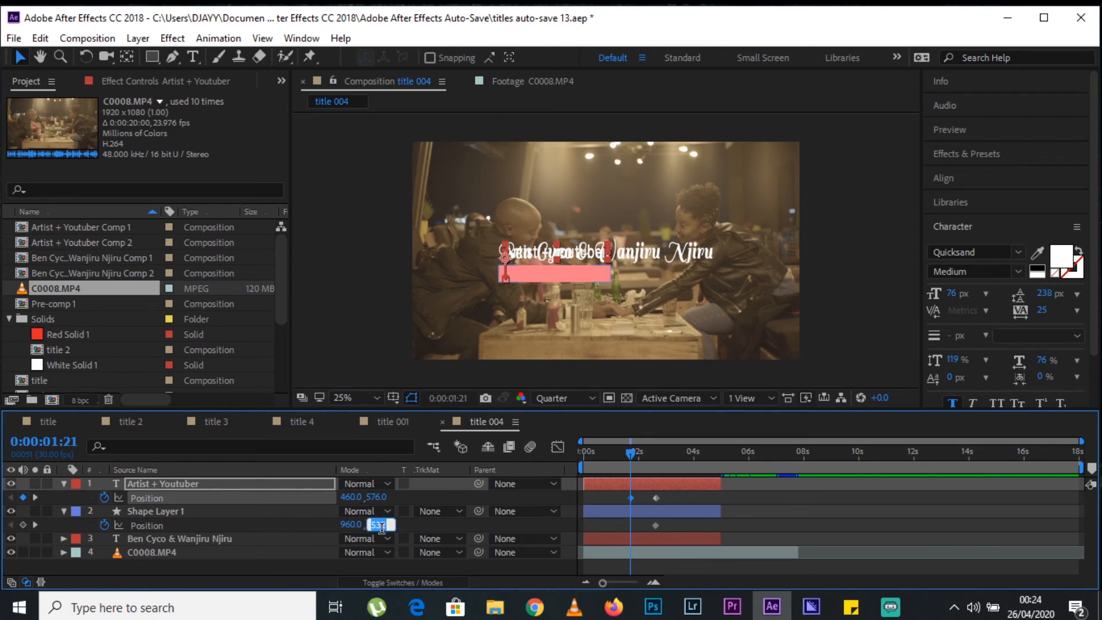
type("576")
key("Return")
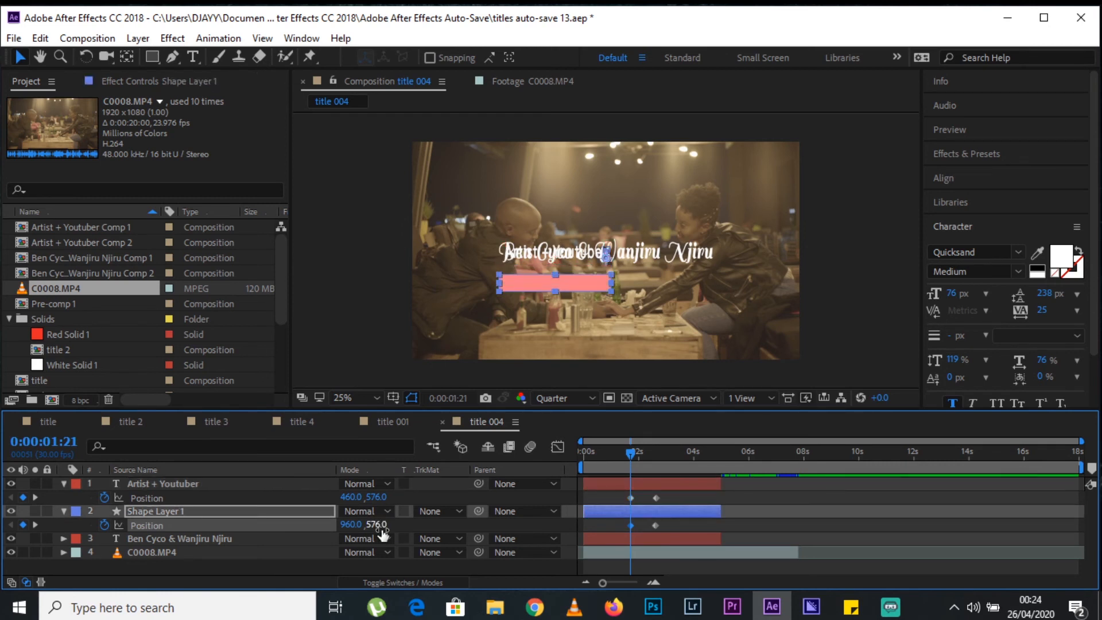
key("ctrl+z")
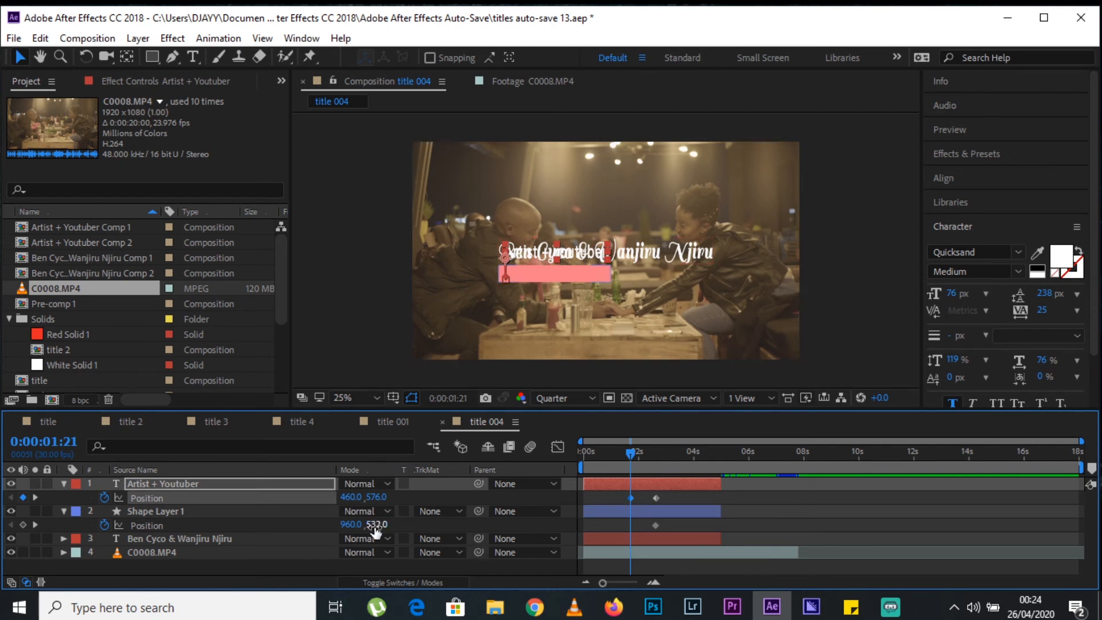
Set the rectangle's vertical position to 423 at 0:00:01:21 and trim the starts of both subtitle layers to just before that time.
left_click_drag(385, 532, 298, 526)
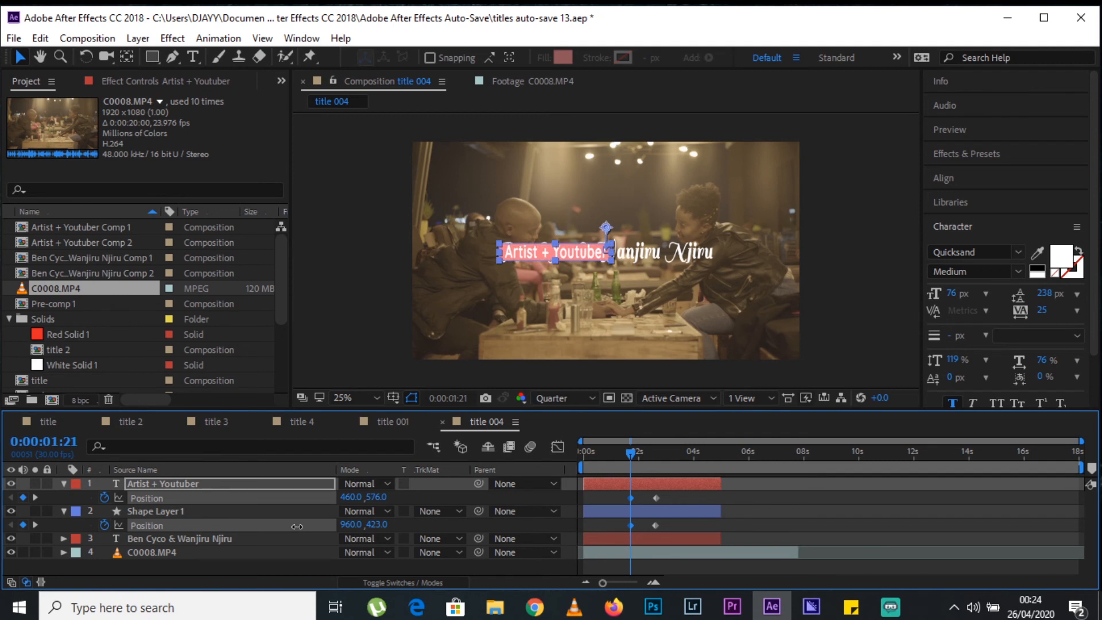
left_click(724, 508)
left_click(591, 487)
left_click_drag(585, 484, 629, 508)
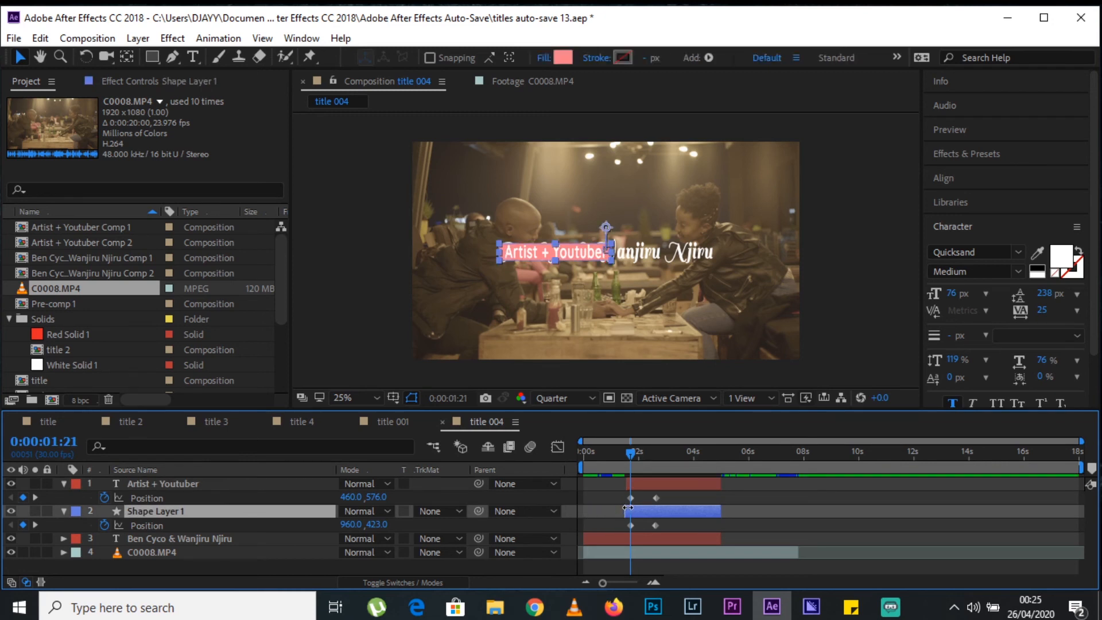
Add opacity keyframes to the "Artist + Youtuber" text and the rectangle's shape layer at 0:00:01:21.
mouse_move(630, 461)
left_mouse_down()
mouse_move(614, 460)
mouse_move(665, 460)
mouse_move(622, 473)
mouse_move(632, 467)
left_mouse_up()
left_click(164, 482)
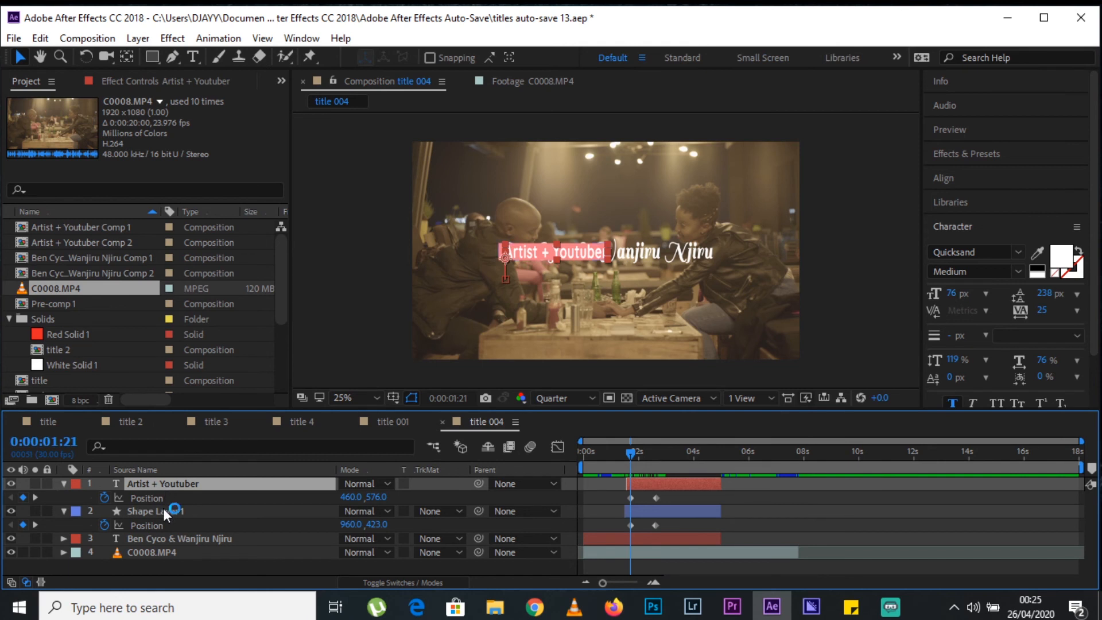
left_click(164, 510, "ctrl")
key("t")
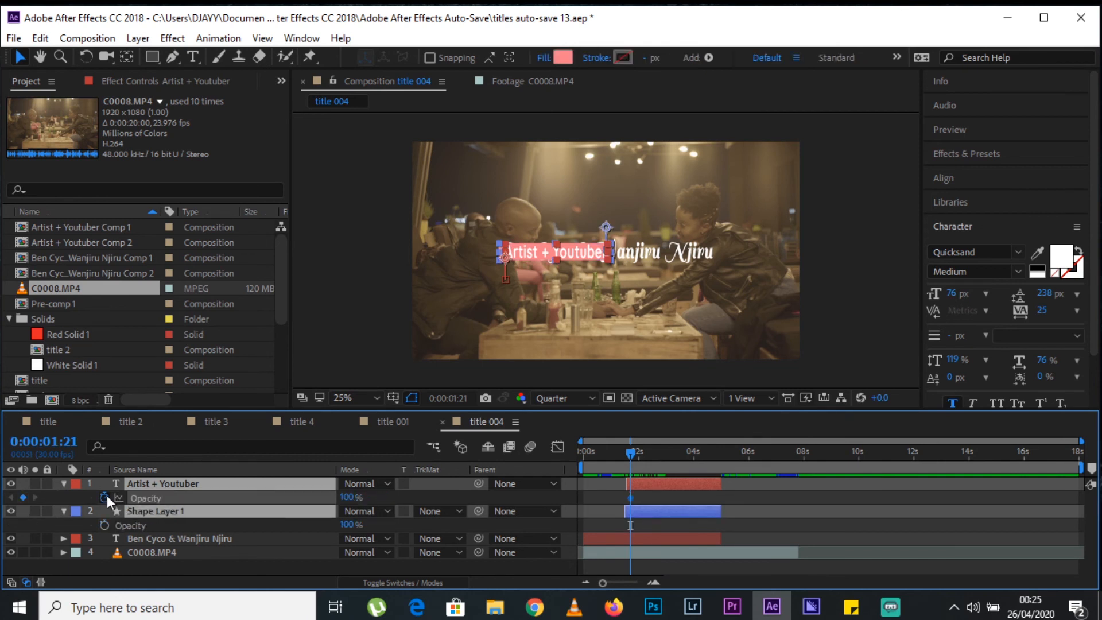
left_click(103, 525)
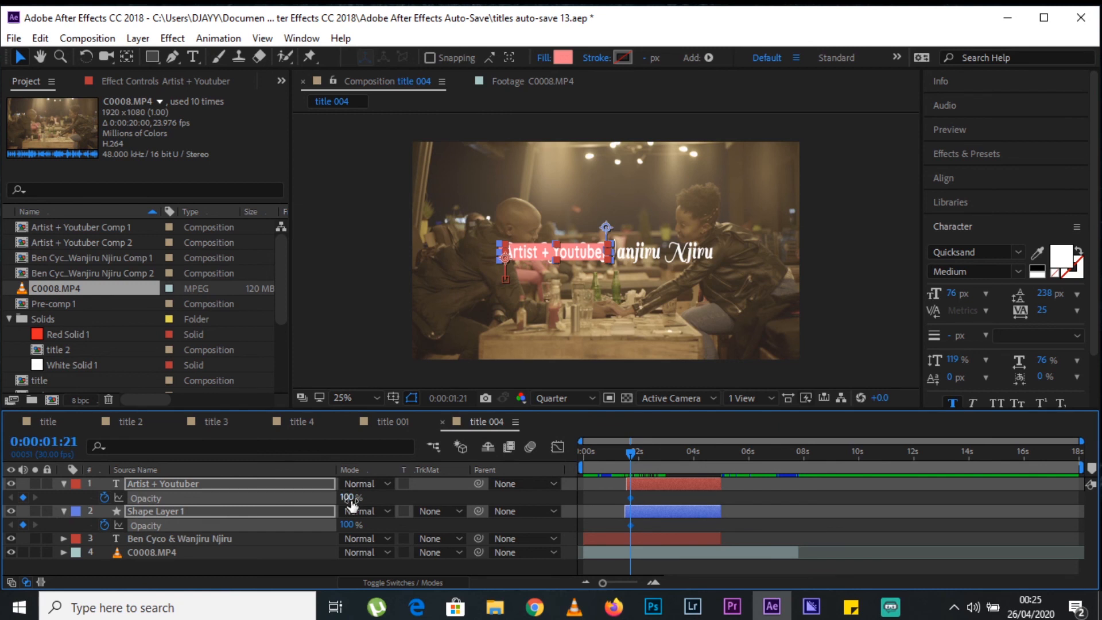
Fade both subtitle layers from 0% opacity at 0:00:01:21 to 100% at about 2.7 seconds and preview from the start.
left_click_drag(349, 498, 212, 486)
left_click_drag(626, 457, 659, 457)
left_click_drag(346, 498, 456, 492)
left_click_drag(621, 455, 540, 469)
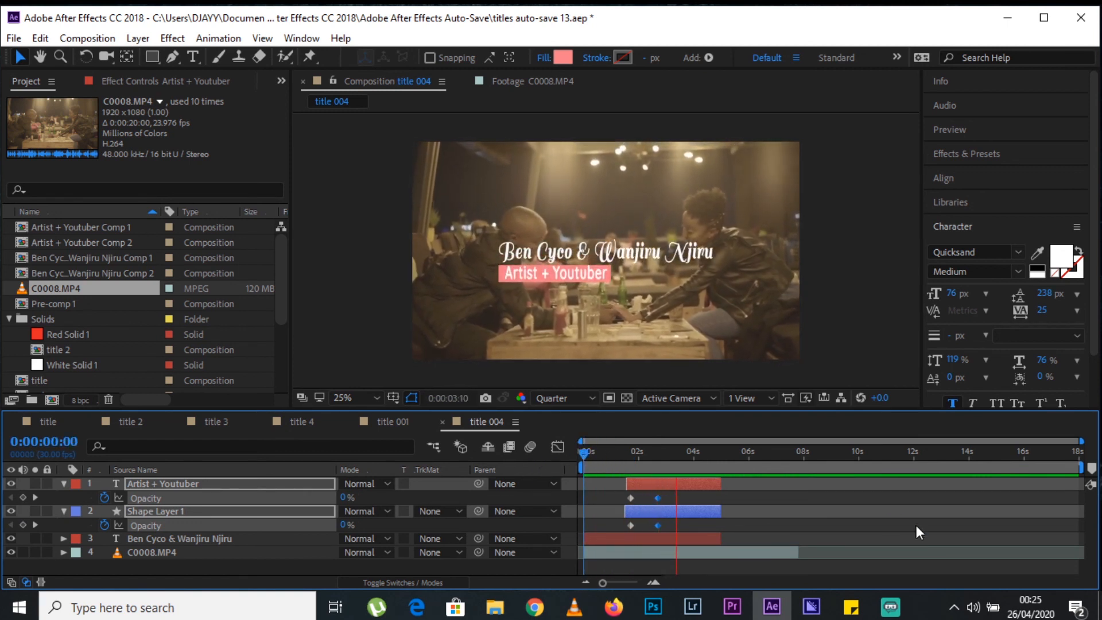
key("space")
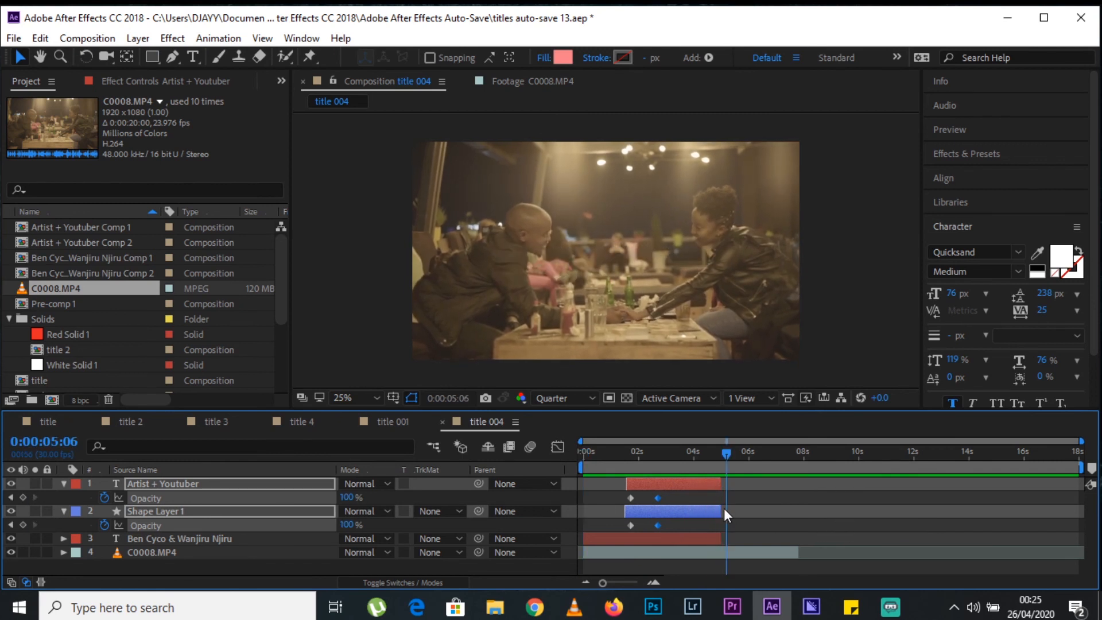
Extend the ends of the two subtitle layers and the name text layer to about 8.8 seconds.
left_click(719, 508)
left_click_drag(718, 507, 823, 507)
left_click_drag(725, 539, 833, 541)
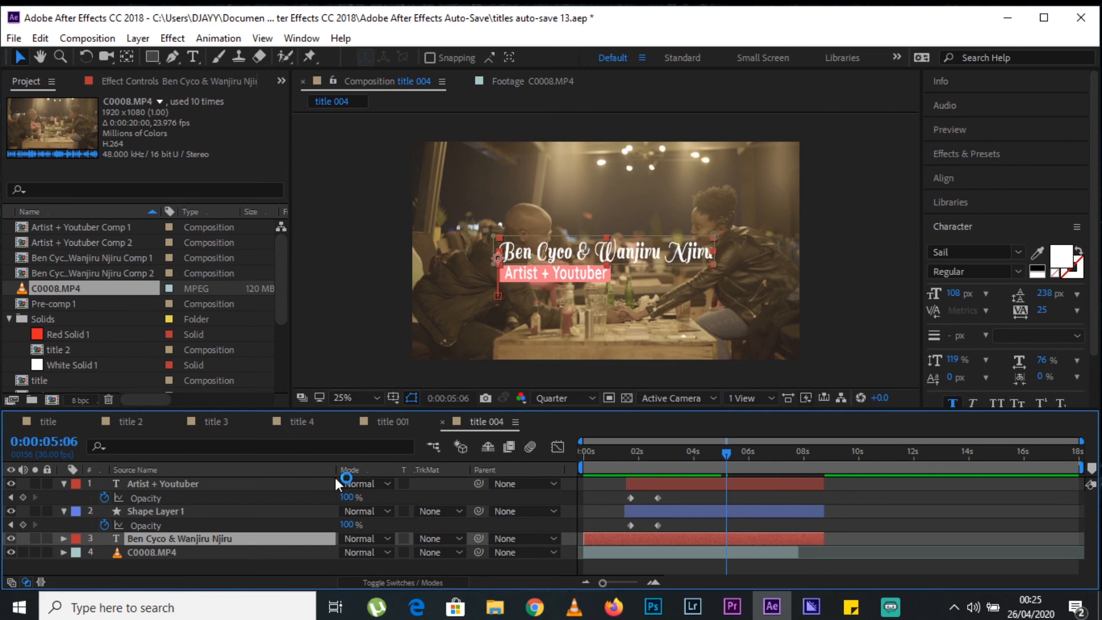
Copy the "Artist + Youtuber" text's two opacity keyframes and paste them at 0:00:05:06.
left_click_drag(675, 492, 619, 503)
key("ctrl+c")
key("ctrl+v")
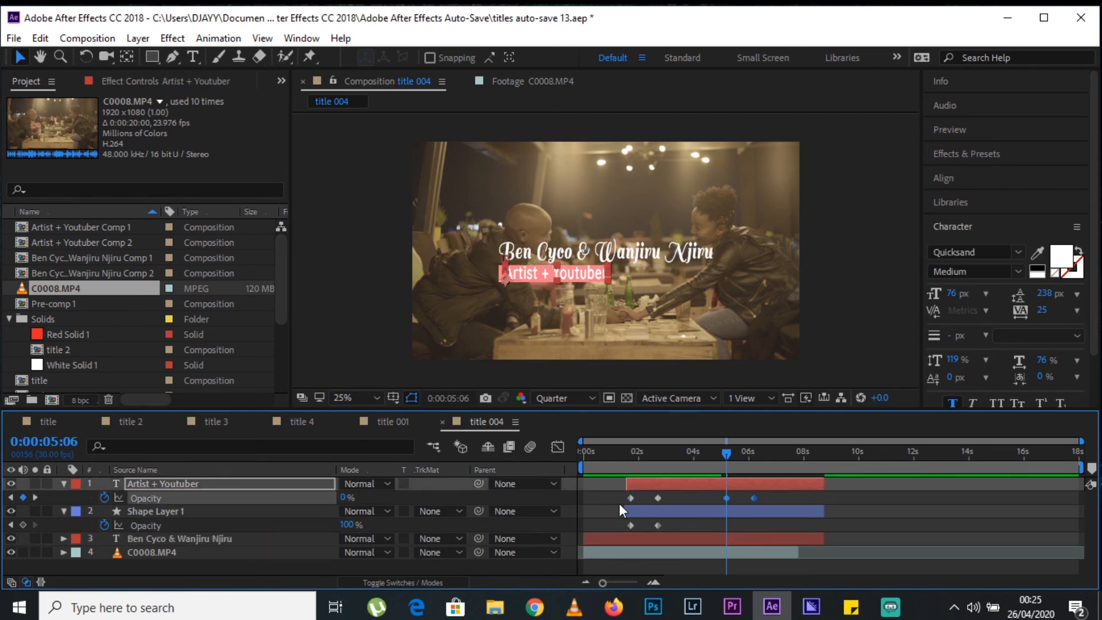
Swap the text's pasted opacity keyframes to fade out by about 7.3 seconds, and give the rectangle's shape layer a similar fade-out ending at about 7.5 seconds.
left_click(766, 489)
left_click_drag(728, 498, 784, 492)
left_click_drag(670, 519, 615, 530)
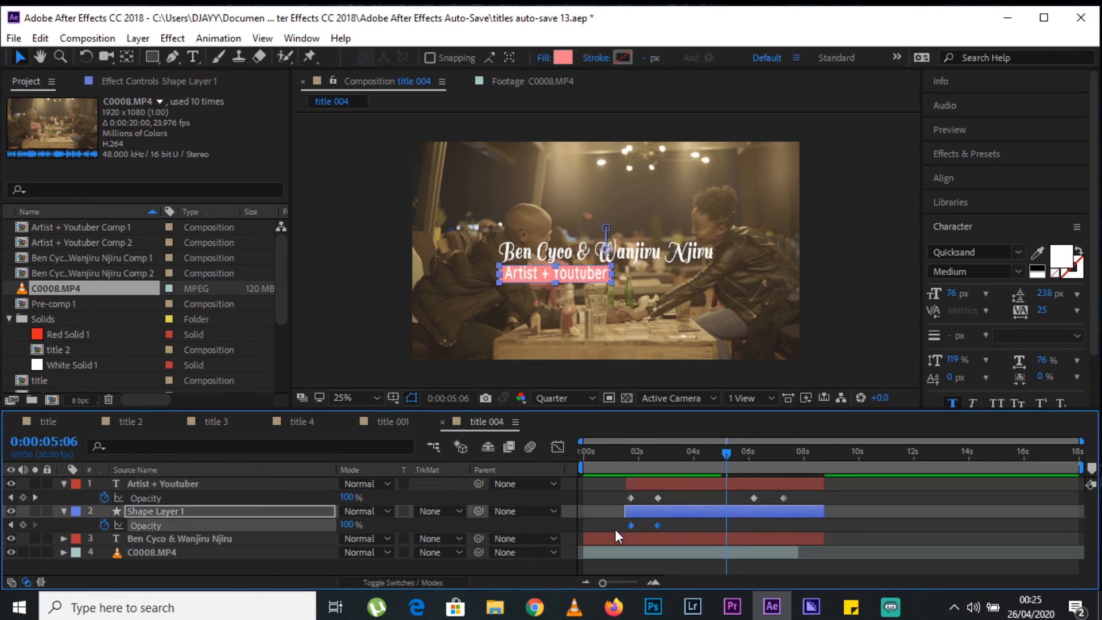
key("ctrl+c")
key("ctrl+v")
left_click(805, 531)
left_click_drag(728, 525, 791, 525)
Copy the position keyframes of the "Artist + Youtuber" text and the rectangle's shape layer and paste each pair at 0:00:06:06.
left_click_drag(728, 455, 754, 462)
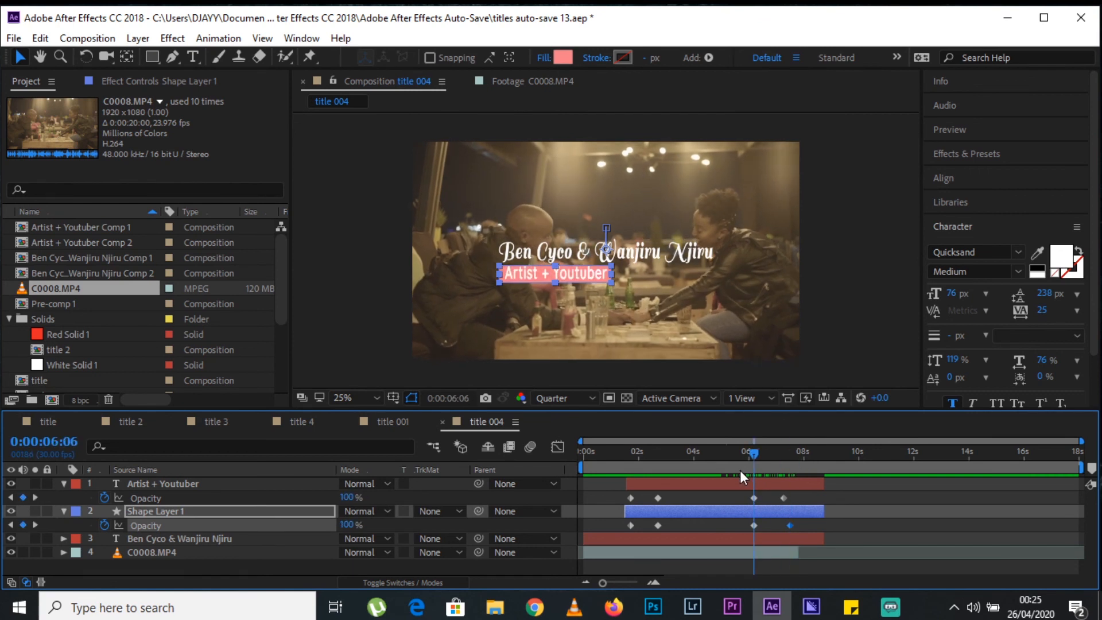
left_click(152, 499)
key("p")
left_click(158, 514)
key("p")
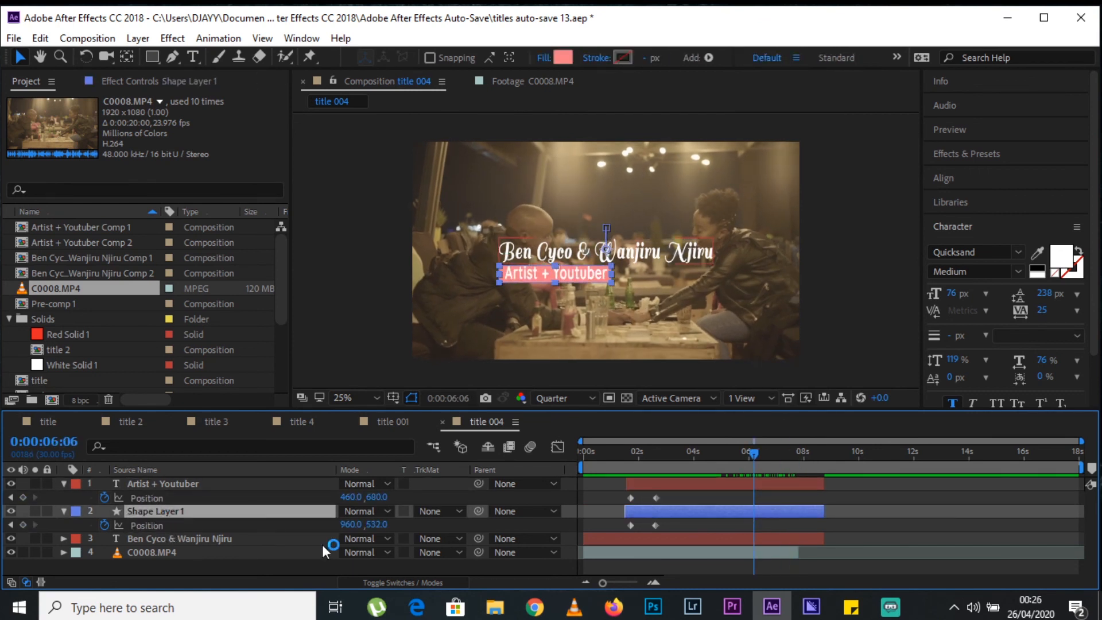
left_click_drag(678, 492, 619, 528)
key("ctrl+c")
key("ctrl+v")
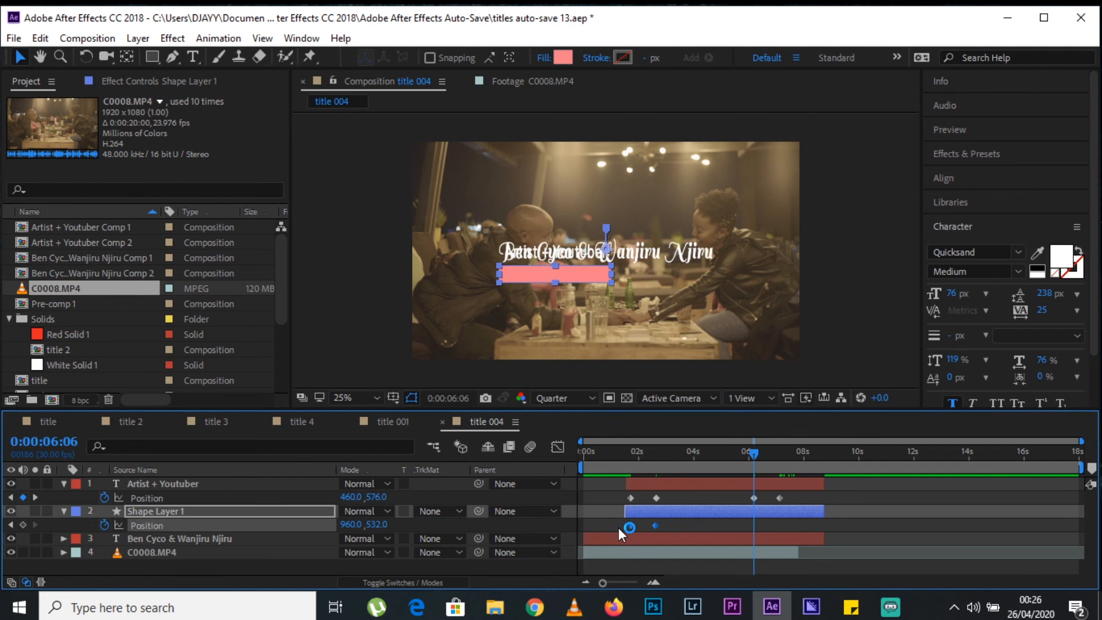
key("ctrl+c")
key("ctrl+v")
Reverse the order of both subtitle layers' pasted position keyframes, placing the last ones at about 7.6 seconds.
left_click(178, 484, "shift")
key("shift+s")
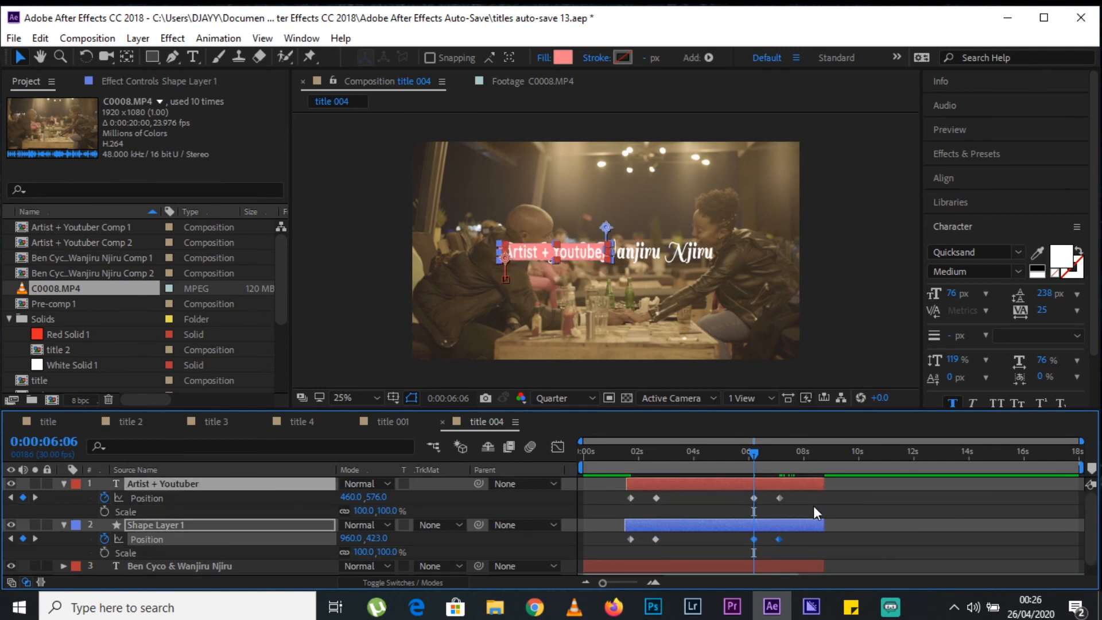
left_click(783, 495)
mouse_move(781, 497)
left_mouse_down()
mouse_move(828, 501)
mouse_move(787, 498)
left_mouse_up()
left_click(794, 537)
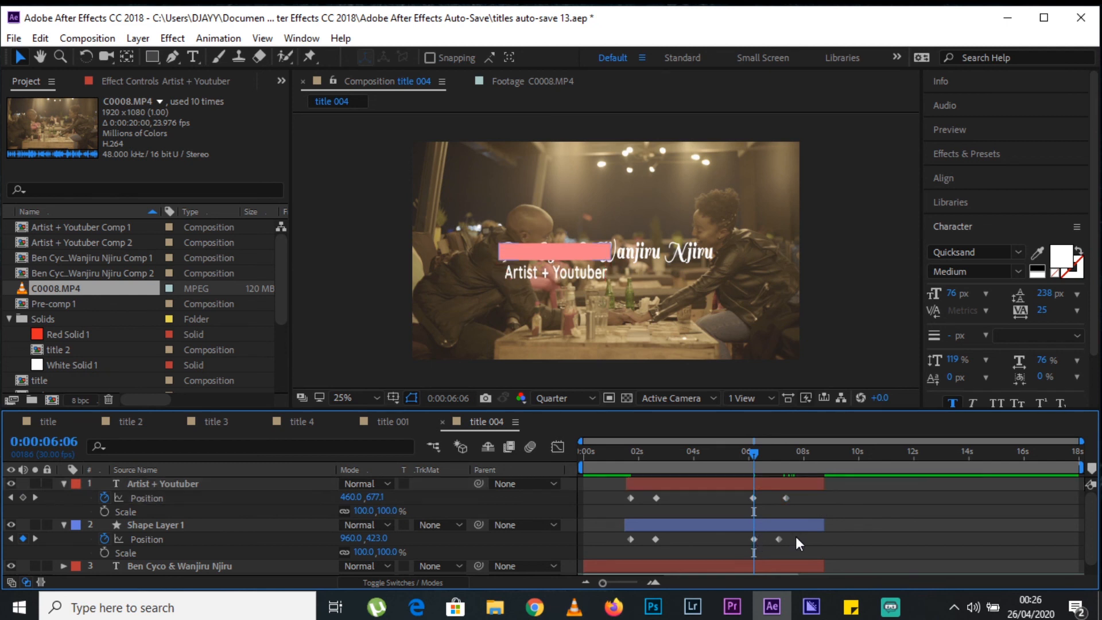
left_click_drag(757, 538, 793, 538)
left_click_drag(786, 499, 792, 498)
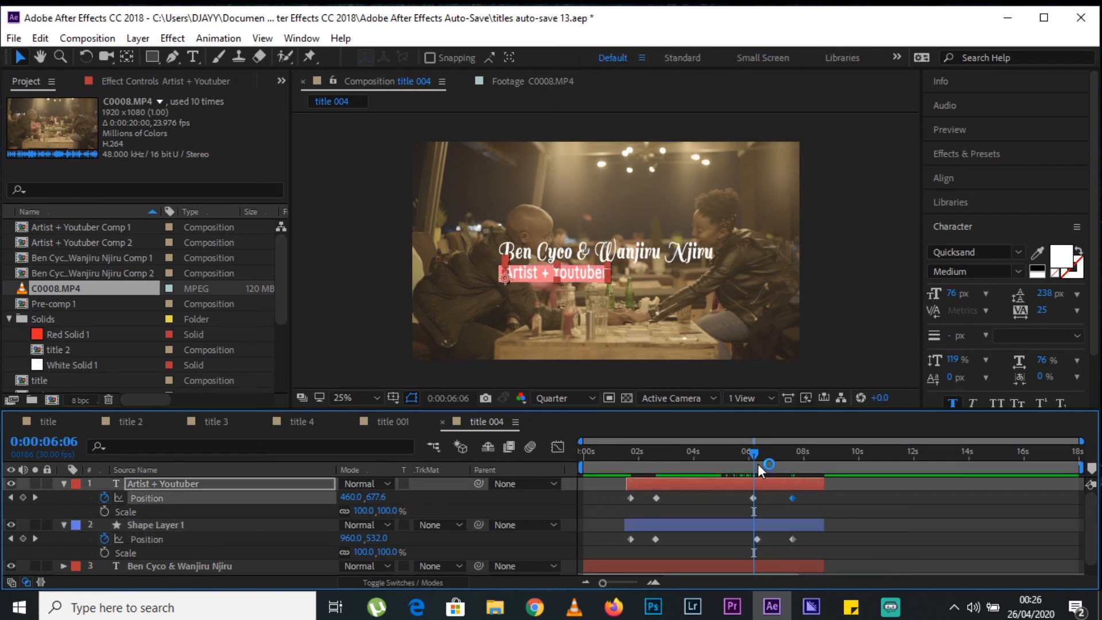
Preview the subtitle's slide and fade-out from 0:00:05:00 and check the frame at 0:00:08:04.
left_click_drag(758, 464, 721, 464)
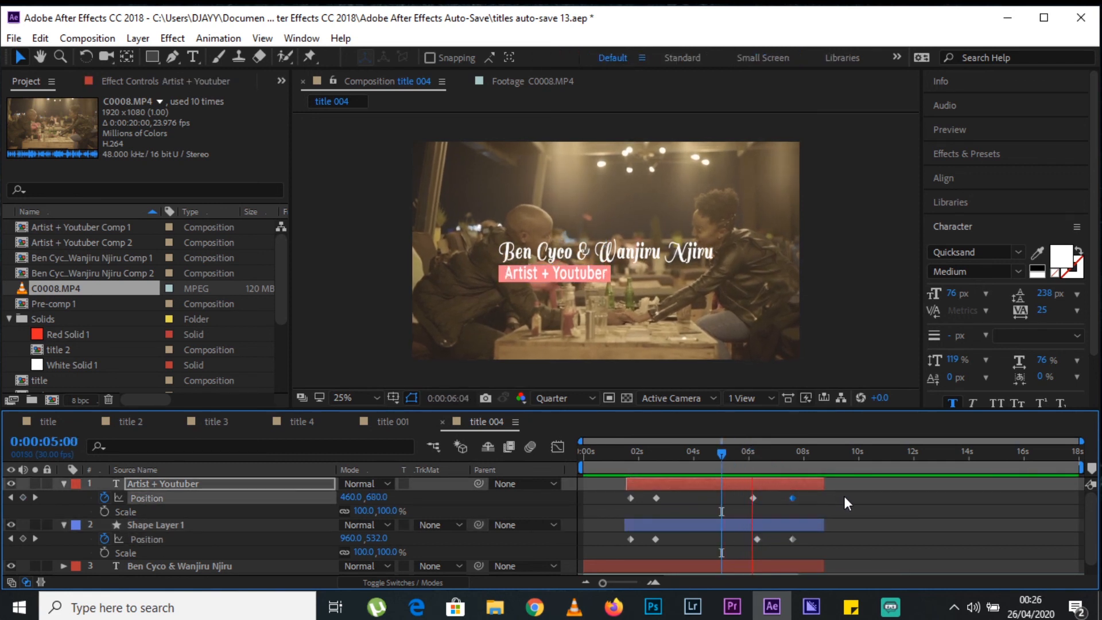
key("space")
key("space")
left_click_drag(756, 464, 807, 466)
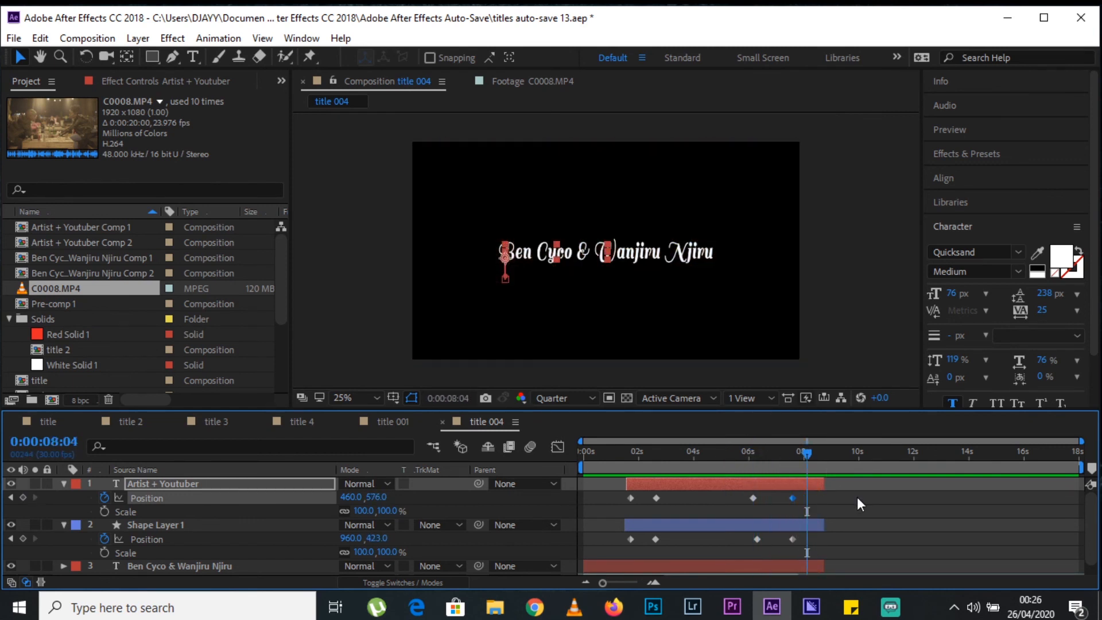
Extend the ends of the footage, name text, rectangle and "Artist + Youtuber" layers to about 10.9 seconds.
scroll(856, 501, "down", 2)
left_click_drag(801, 570, 884, 549)
left_click_drag(825, 513, 863, 517)
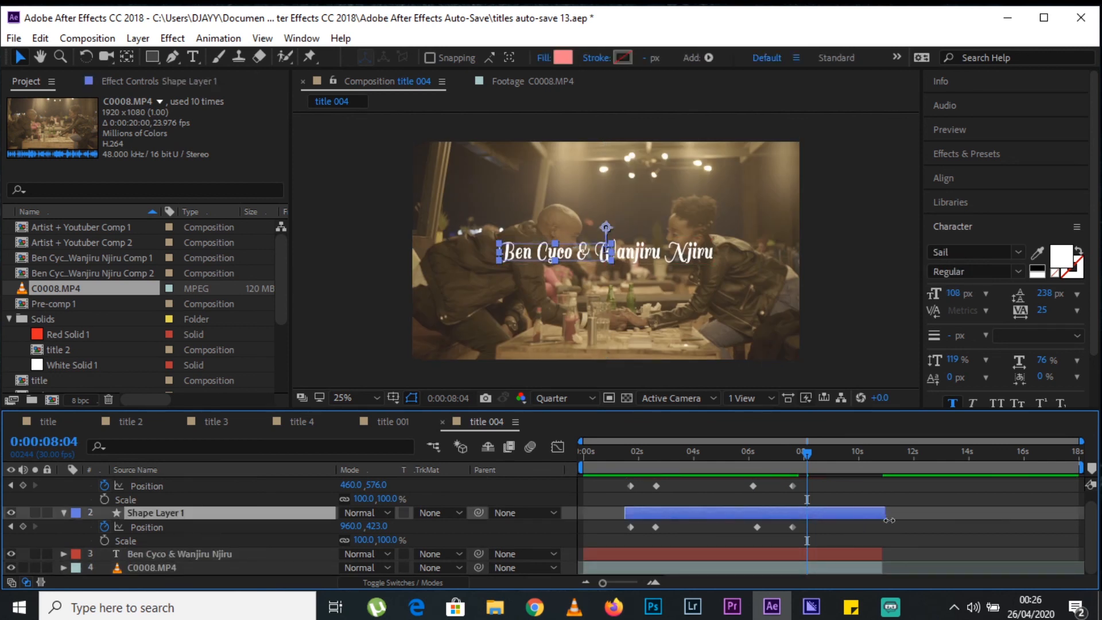
scroll(893, 527, "up", 1)
left_click_drag(824, 482, 886, 479)
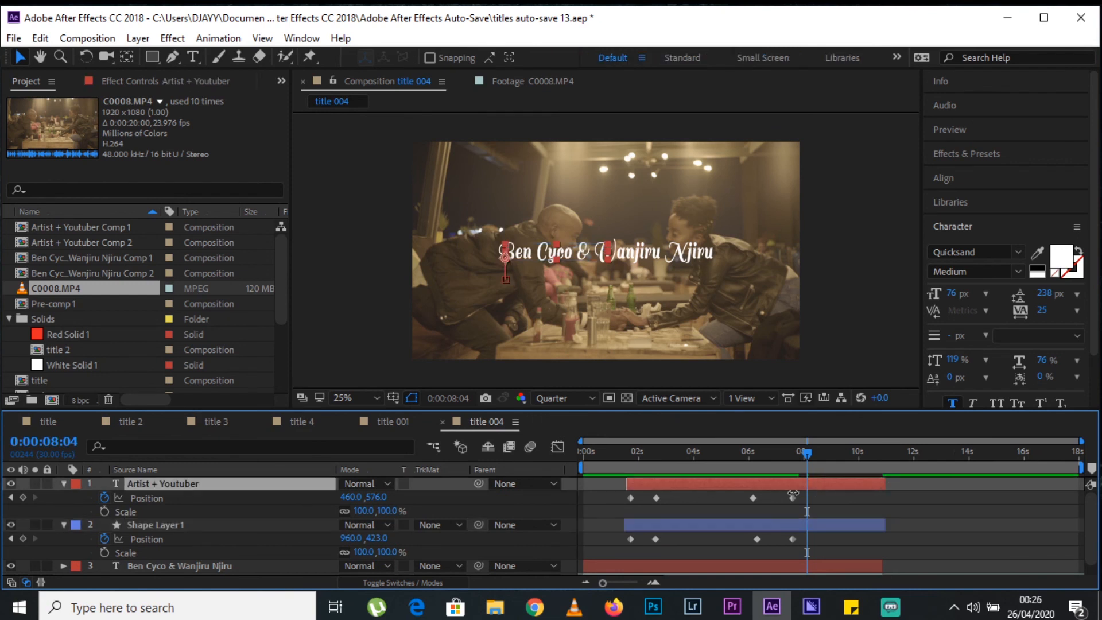
Collapse the two subtitle layers' properties and add an opacity keyframe to the name text layer at 0:00:07:10.
key("u")
left_click(211, 497)
key("u")
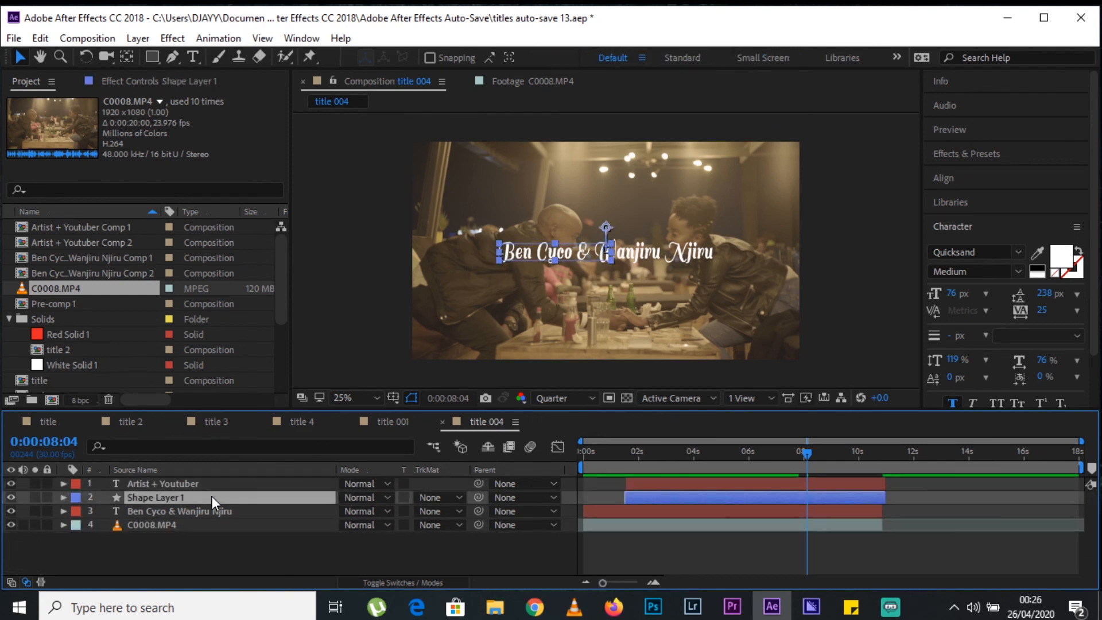
left_click(757, 546)
mouse_move(806, 454)
left_mouse_down()
mouse_move(731, 460)
mouse_move(785, 457)
left_mouse_up()
left_click(242, 512)
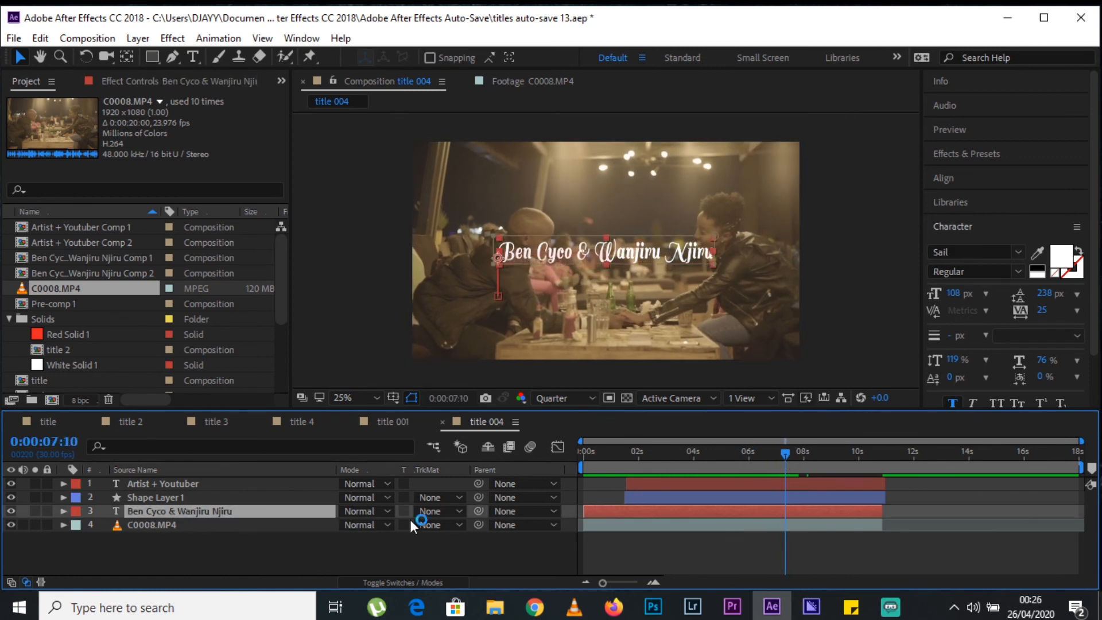
key("t")
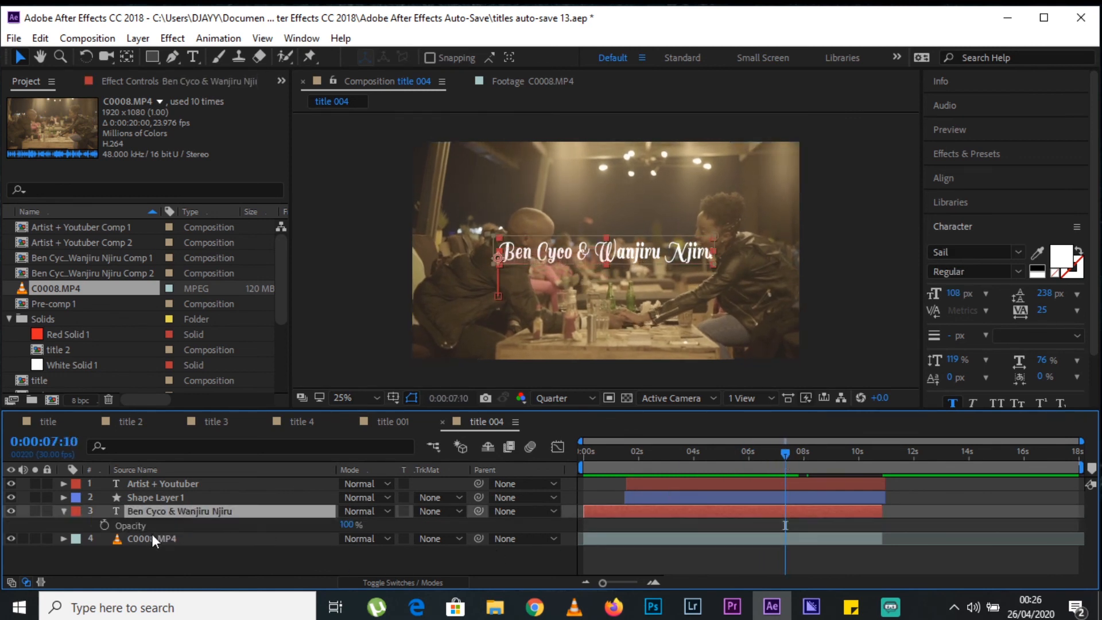
left_click(104, 525)
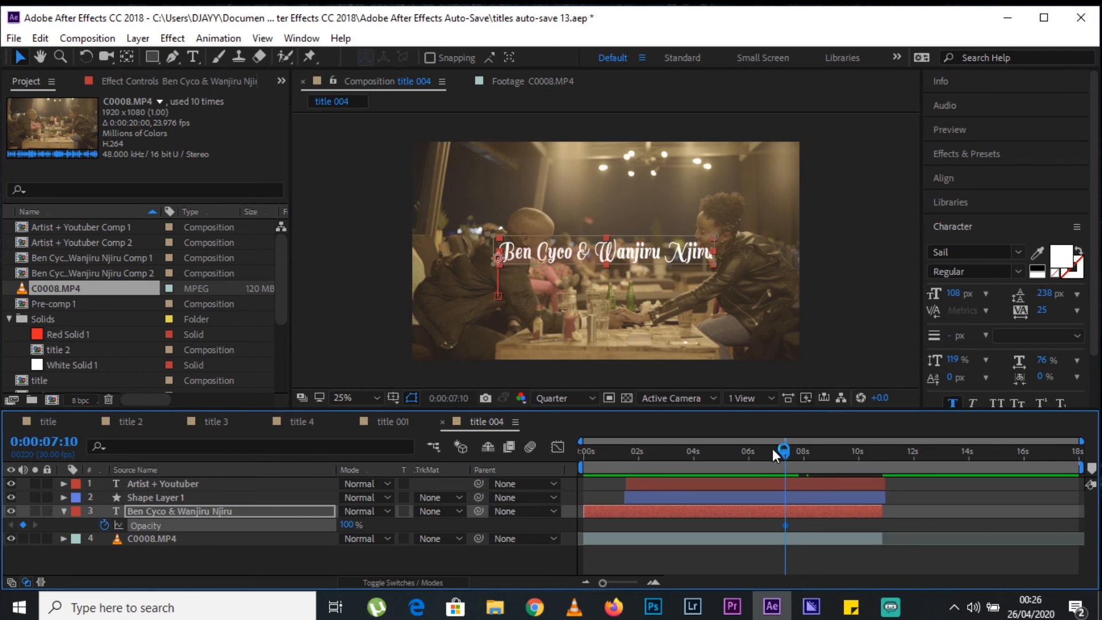
Set the name text's opacity to 0% at about 9.7 seconds and shift its first opacity keyframe to about 8.8 seconds.
left_click_drag(776, 463, 852, 464)
left_click(348, 525)
type("0")
key("Return")
left_click_drag(788, 529, 825, 528)
Preview the name text's fade-out, then return to the start and check the title around 0:00:01:17.
left_click(817, 452)
key("space")
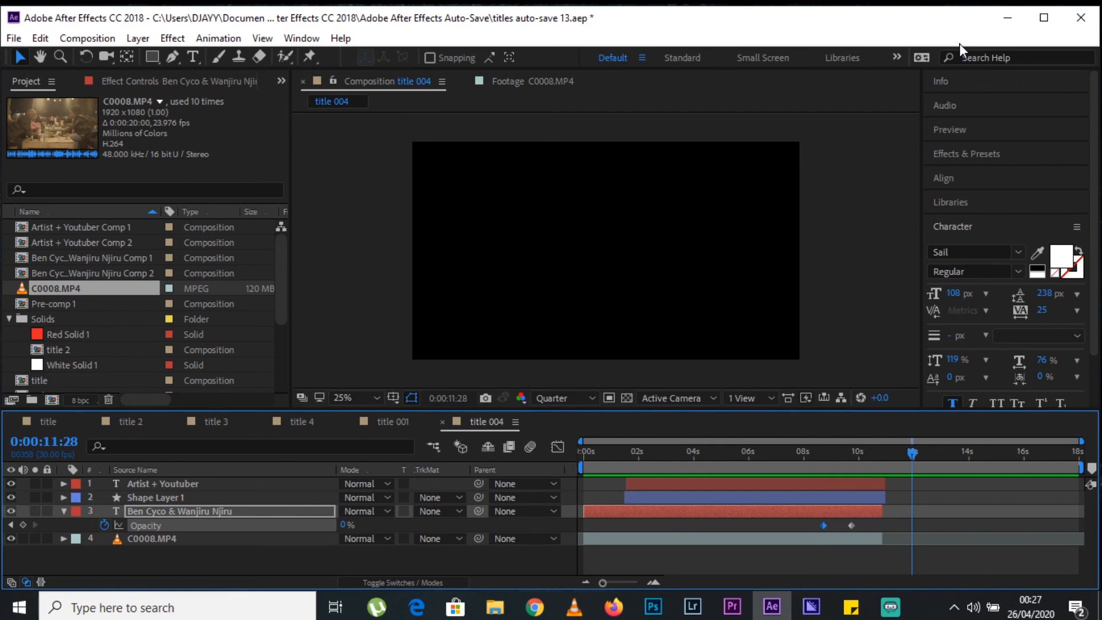
key("Home")
mouse_move(625, 458)
left_mouse_down()
mouse_move(718, 456)
mouse_move(627, 471)
left_mouse_up()
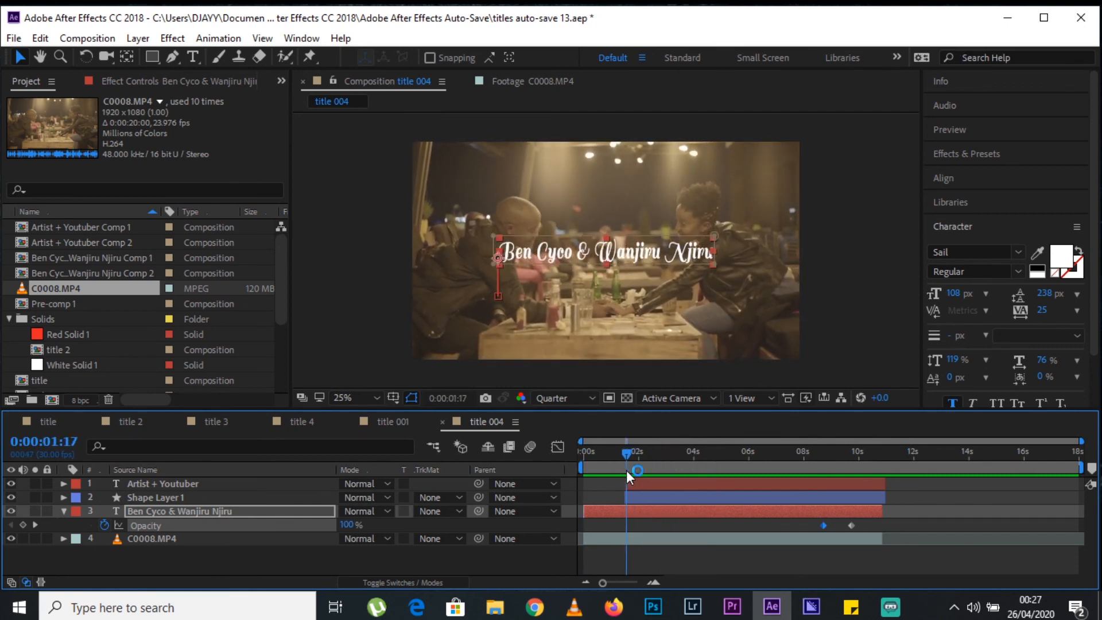